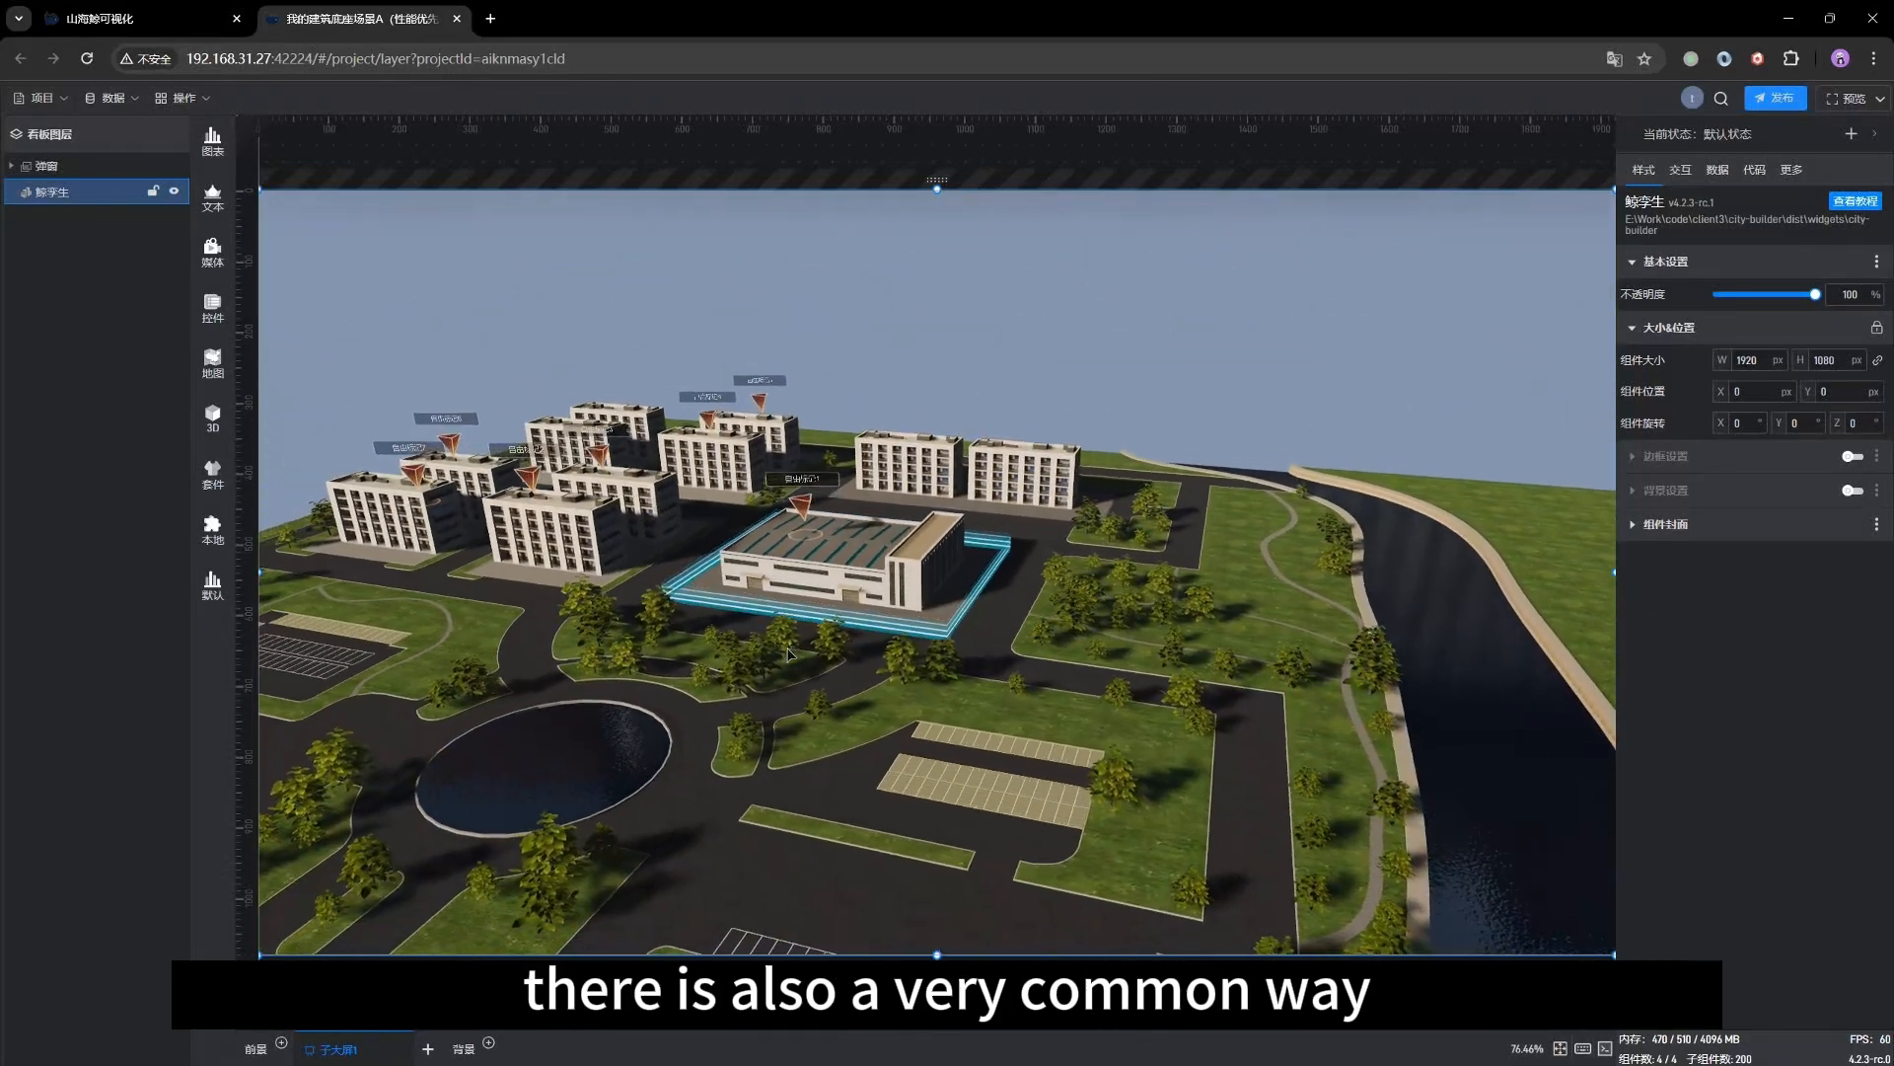
Enter the 3D scene's editing mode and add a first-person camera (第一人称相机) to it
drag(709, 677, 936, 618)
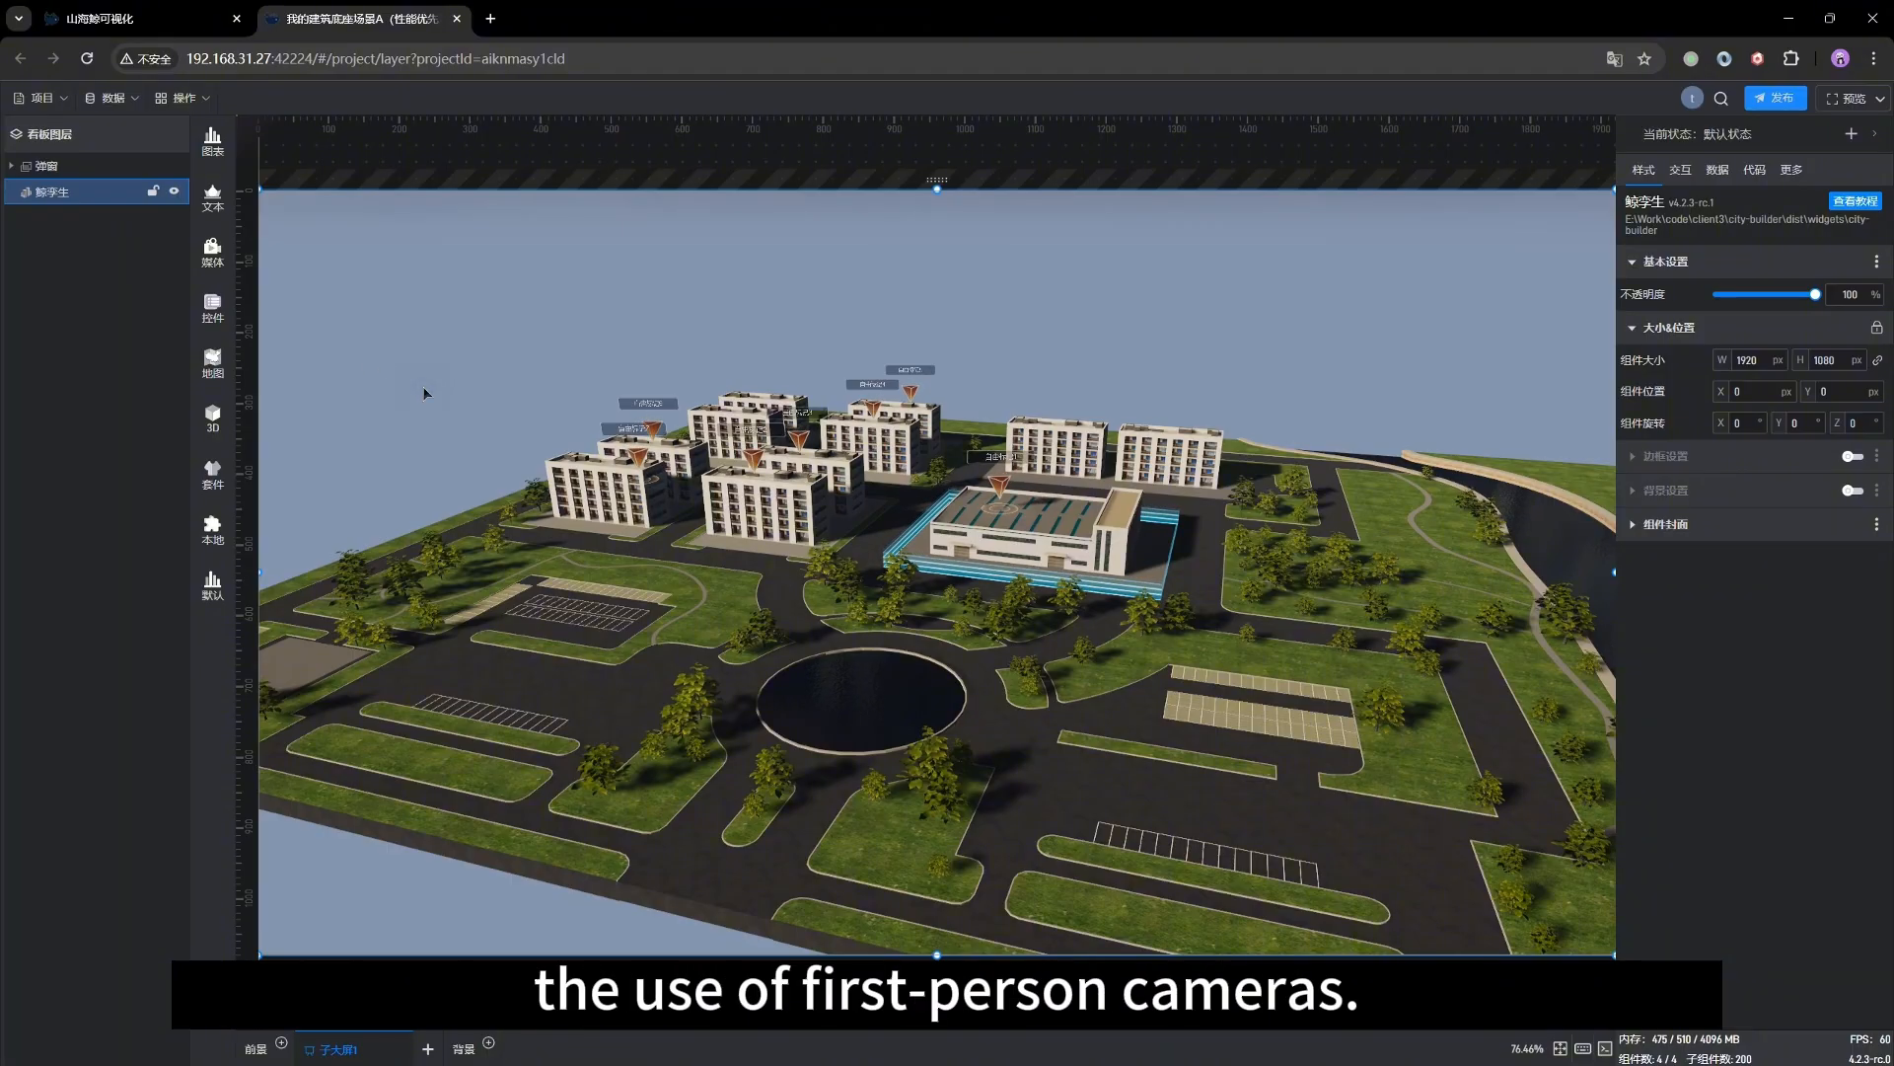
double_click(397, 388)
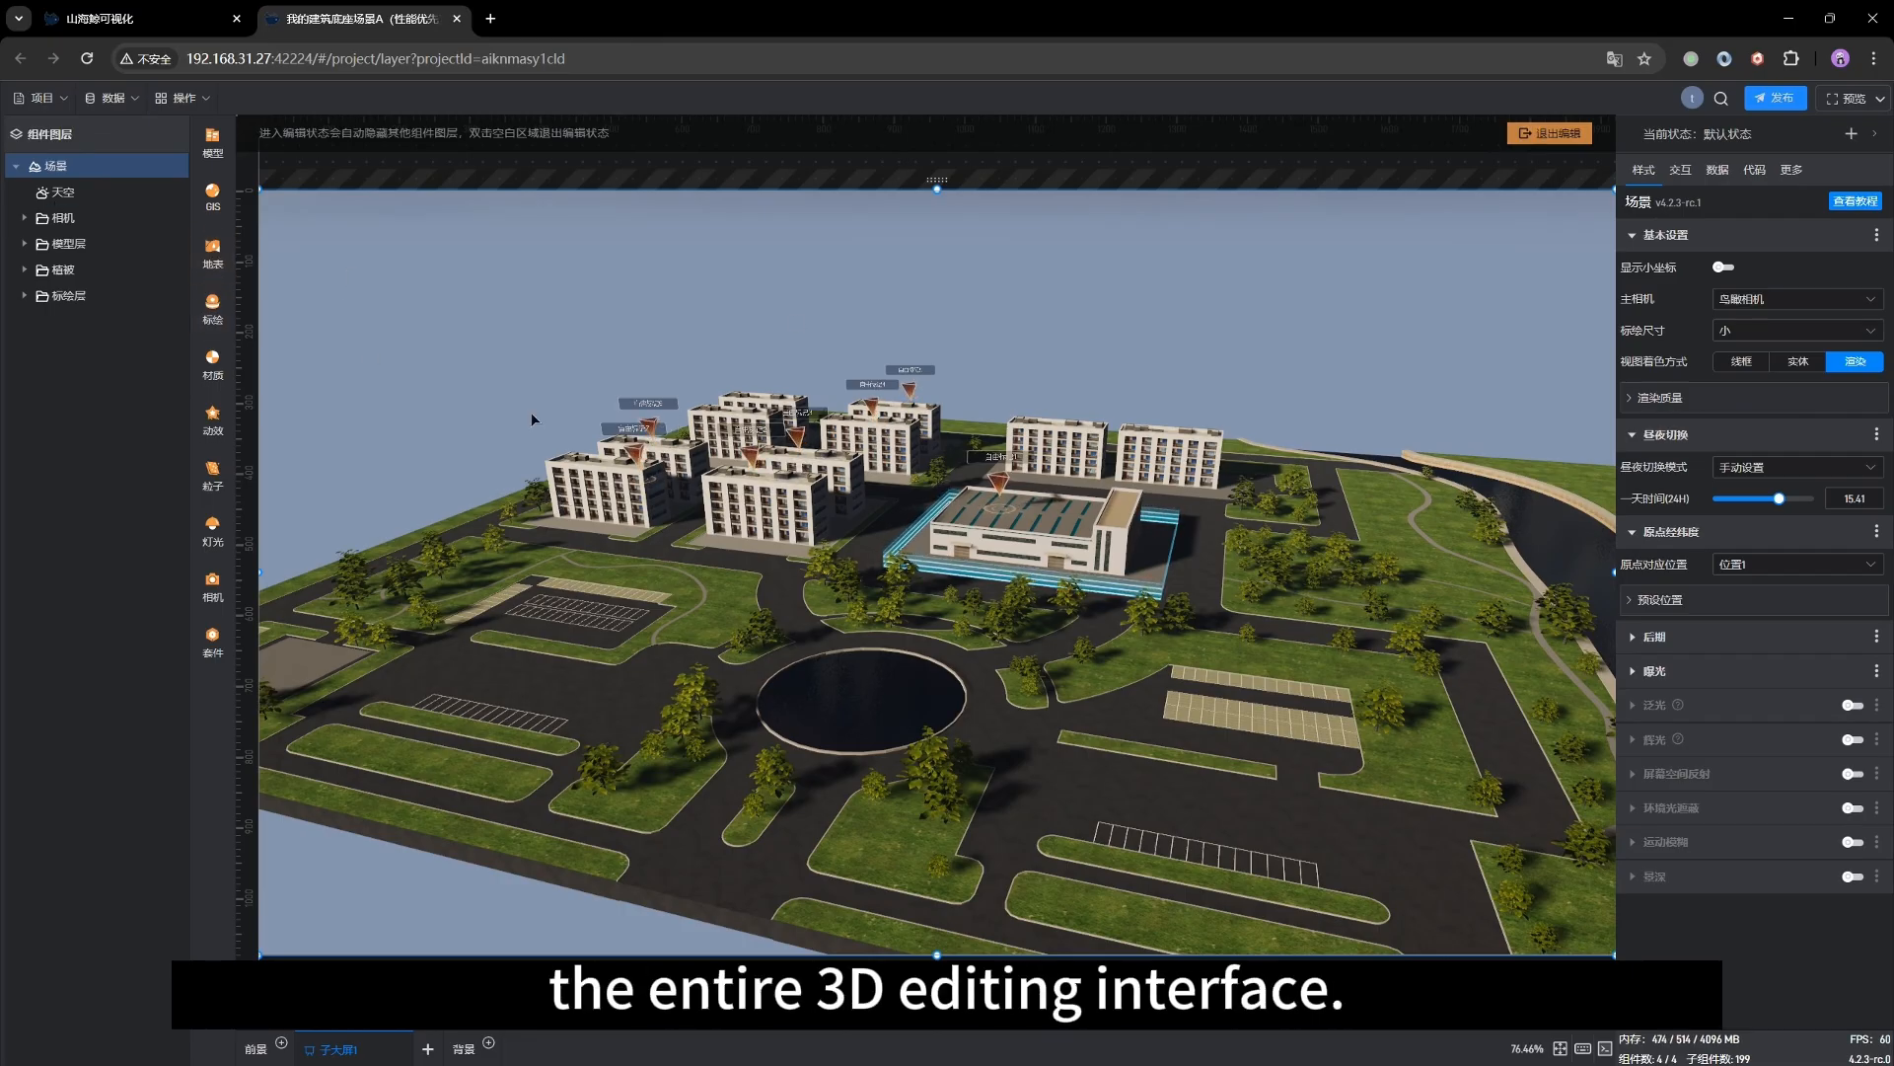
click(231, 588)
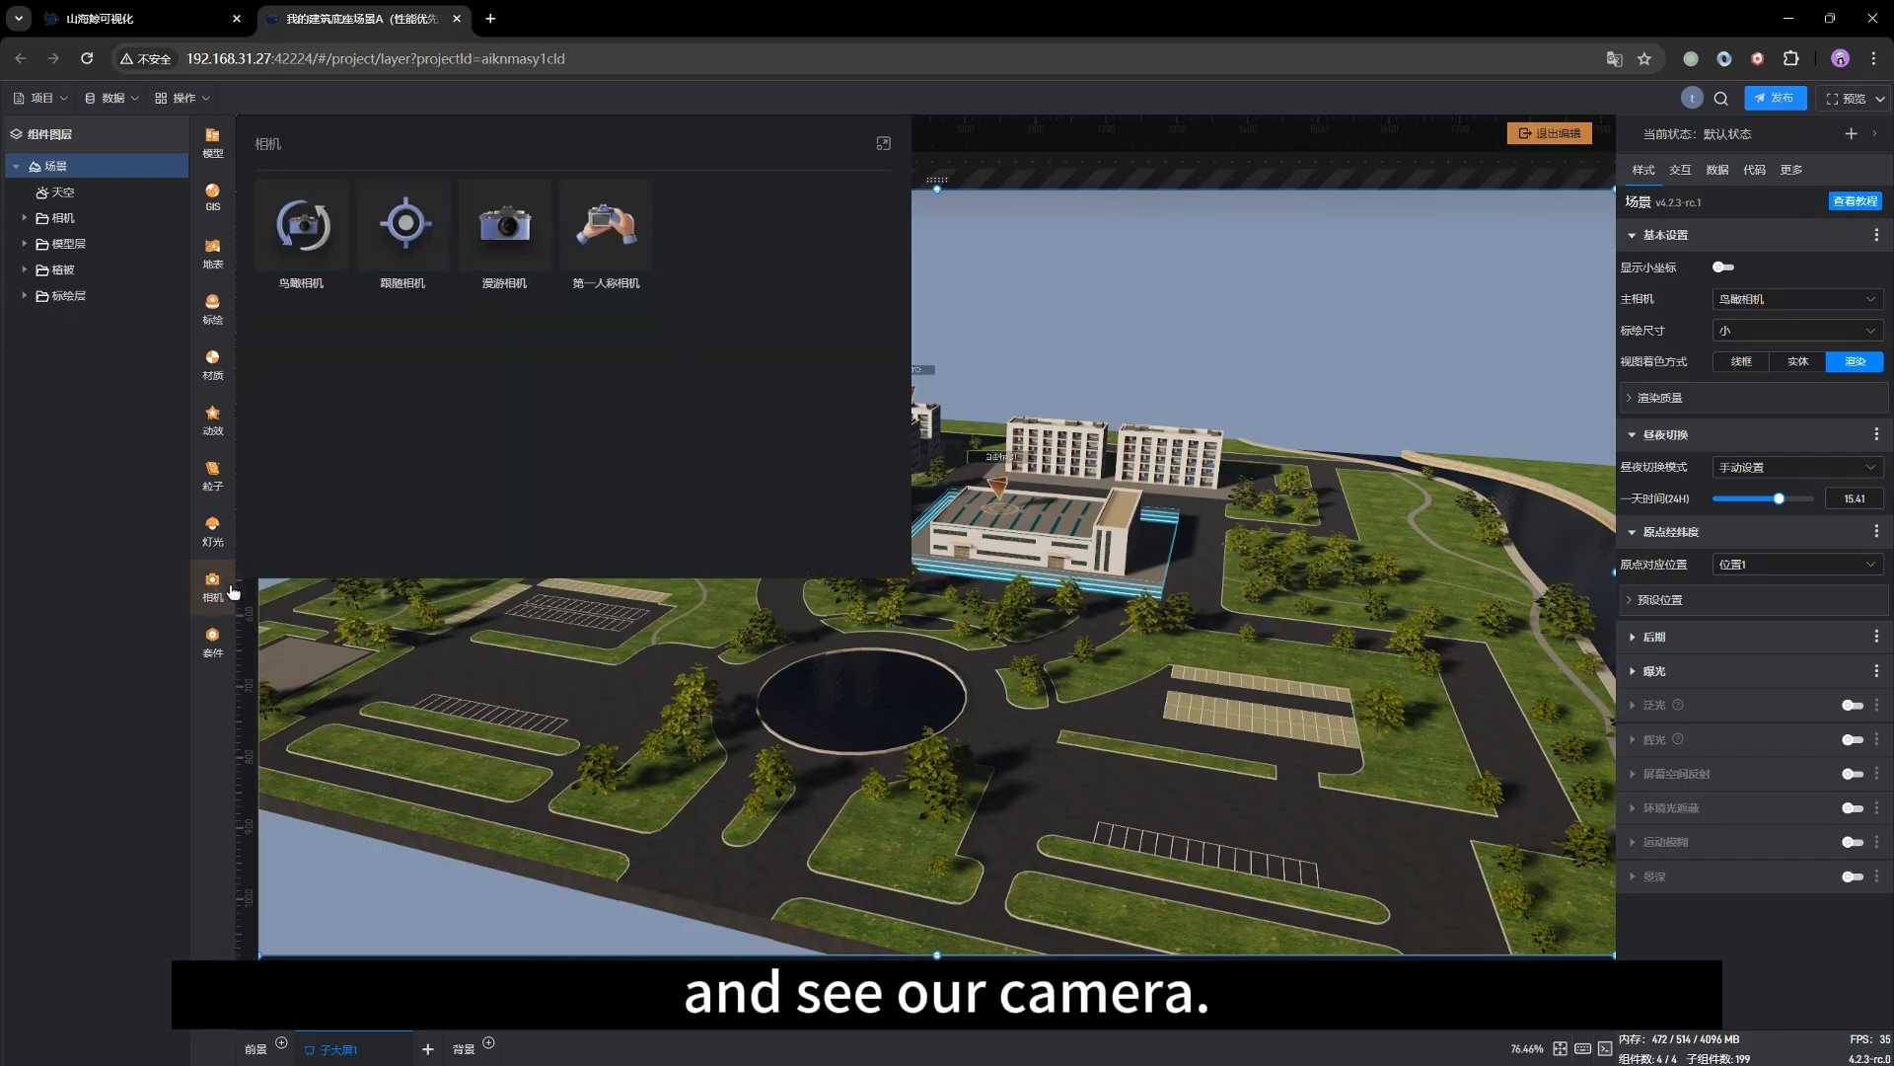
click(646, 233)
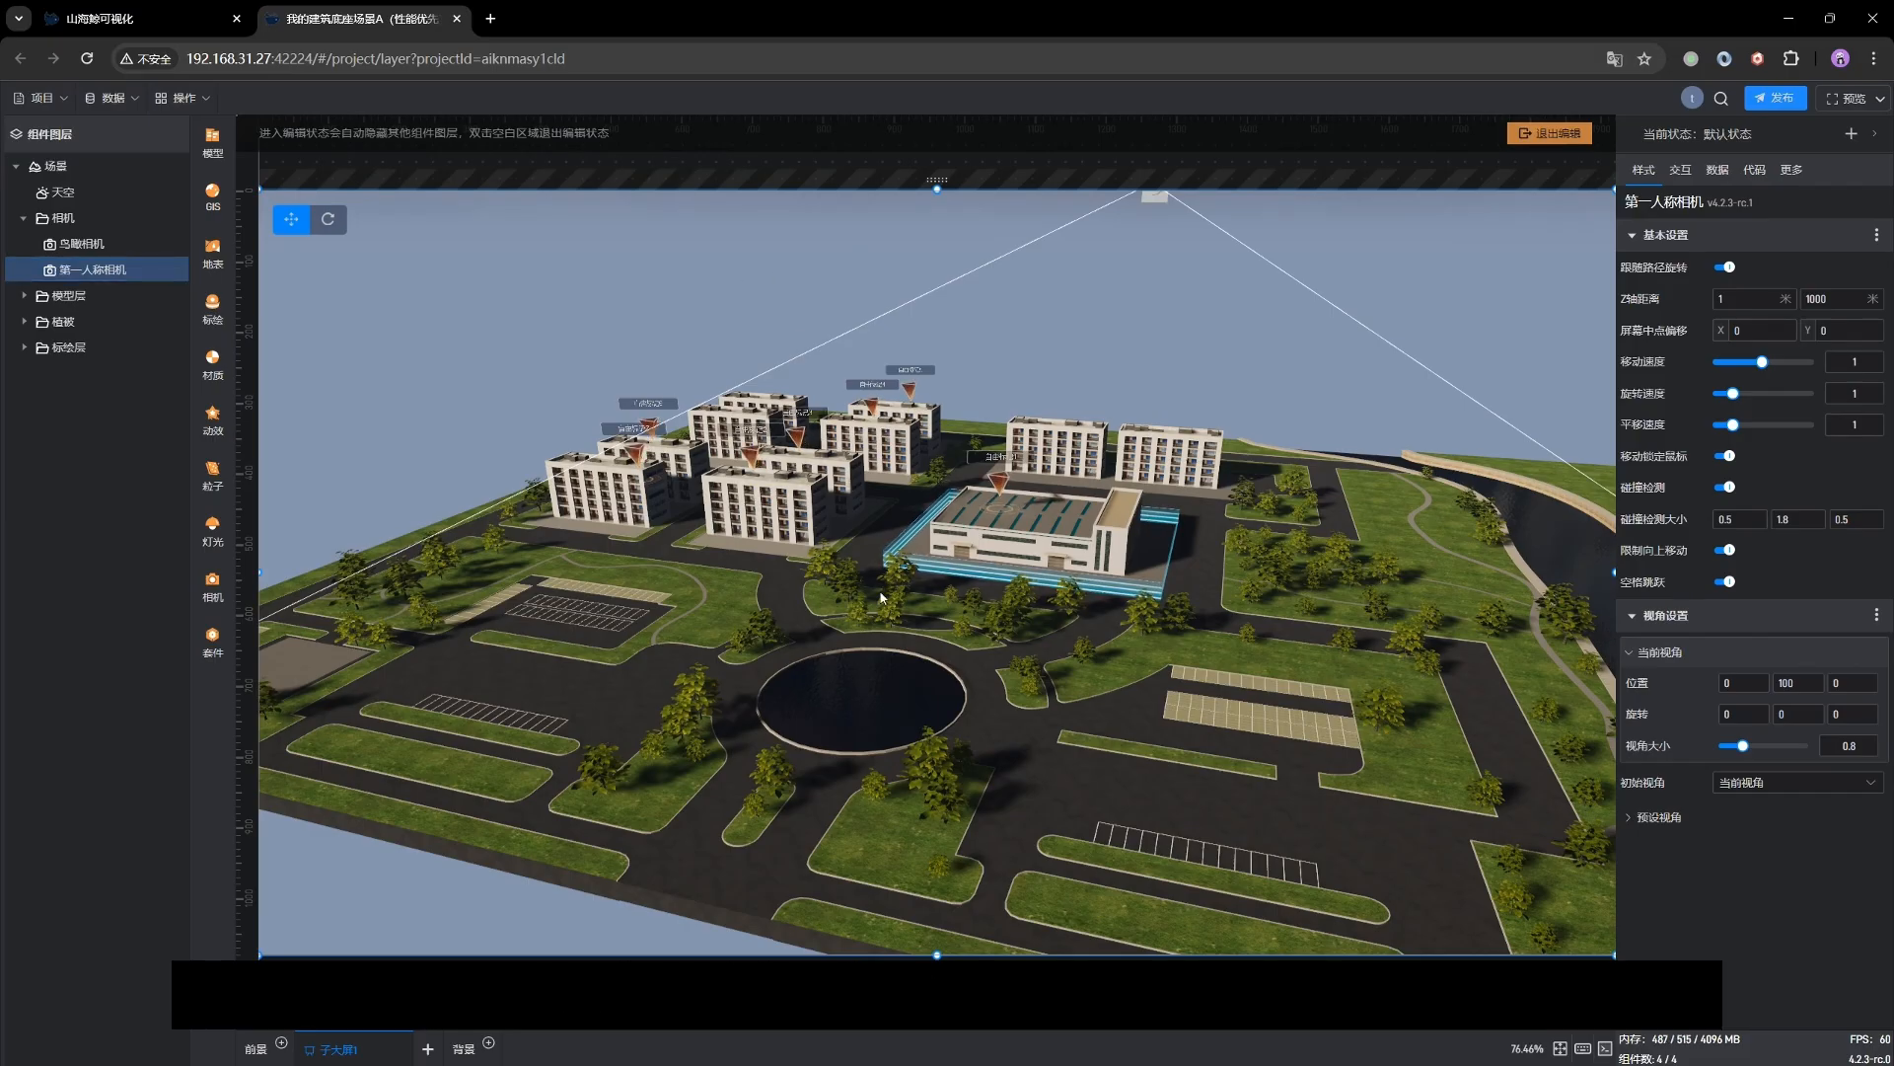
drag(880, 598, 834, 586)
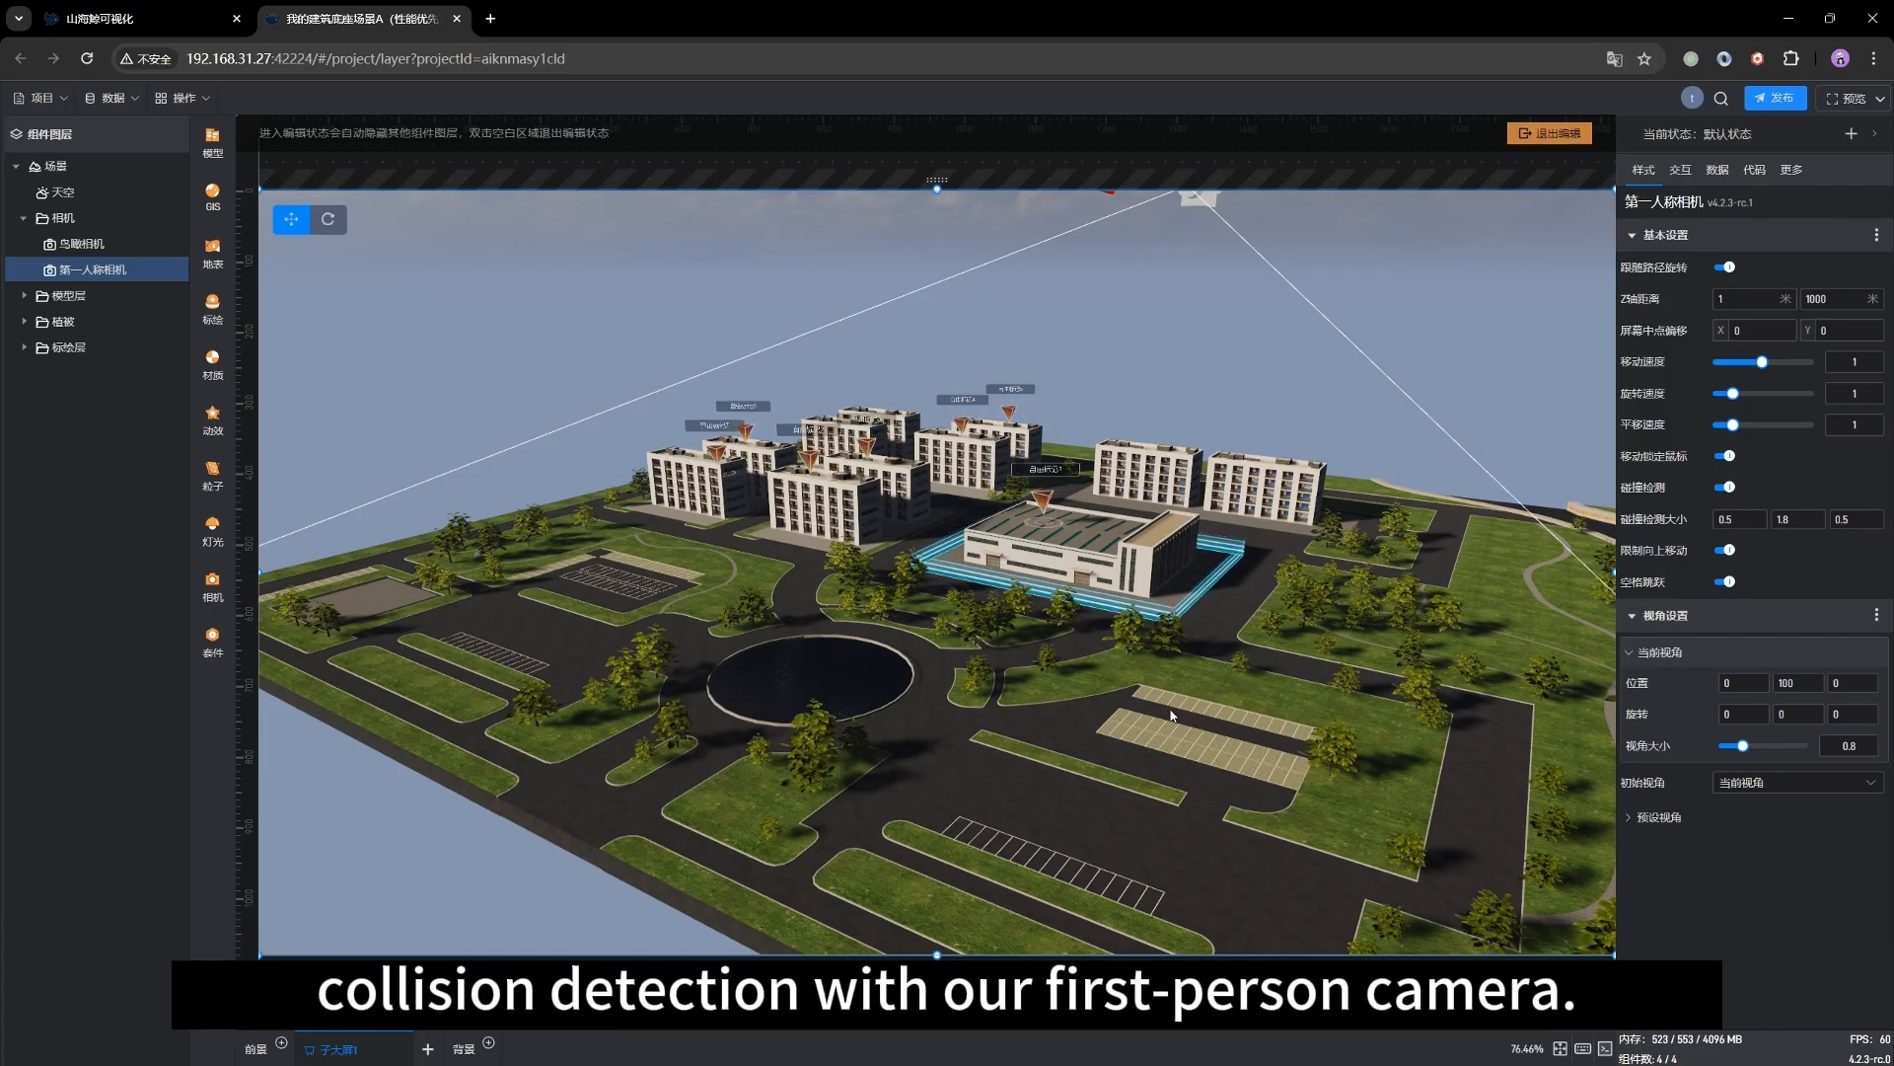
drag(812, 706, 883, 741)
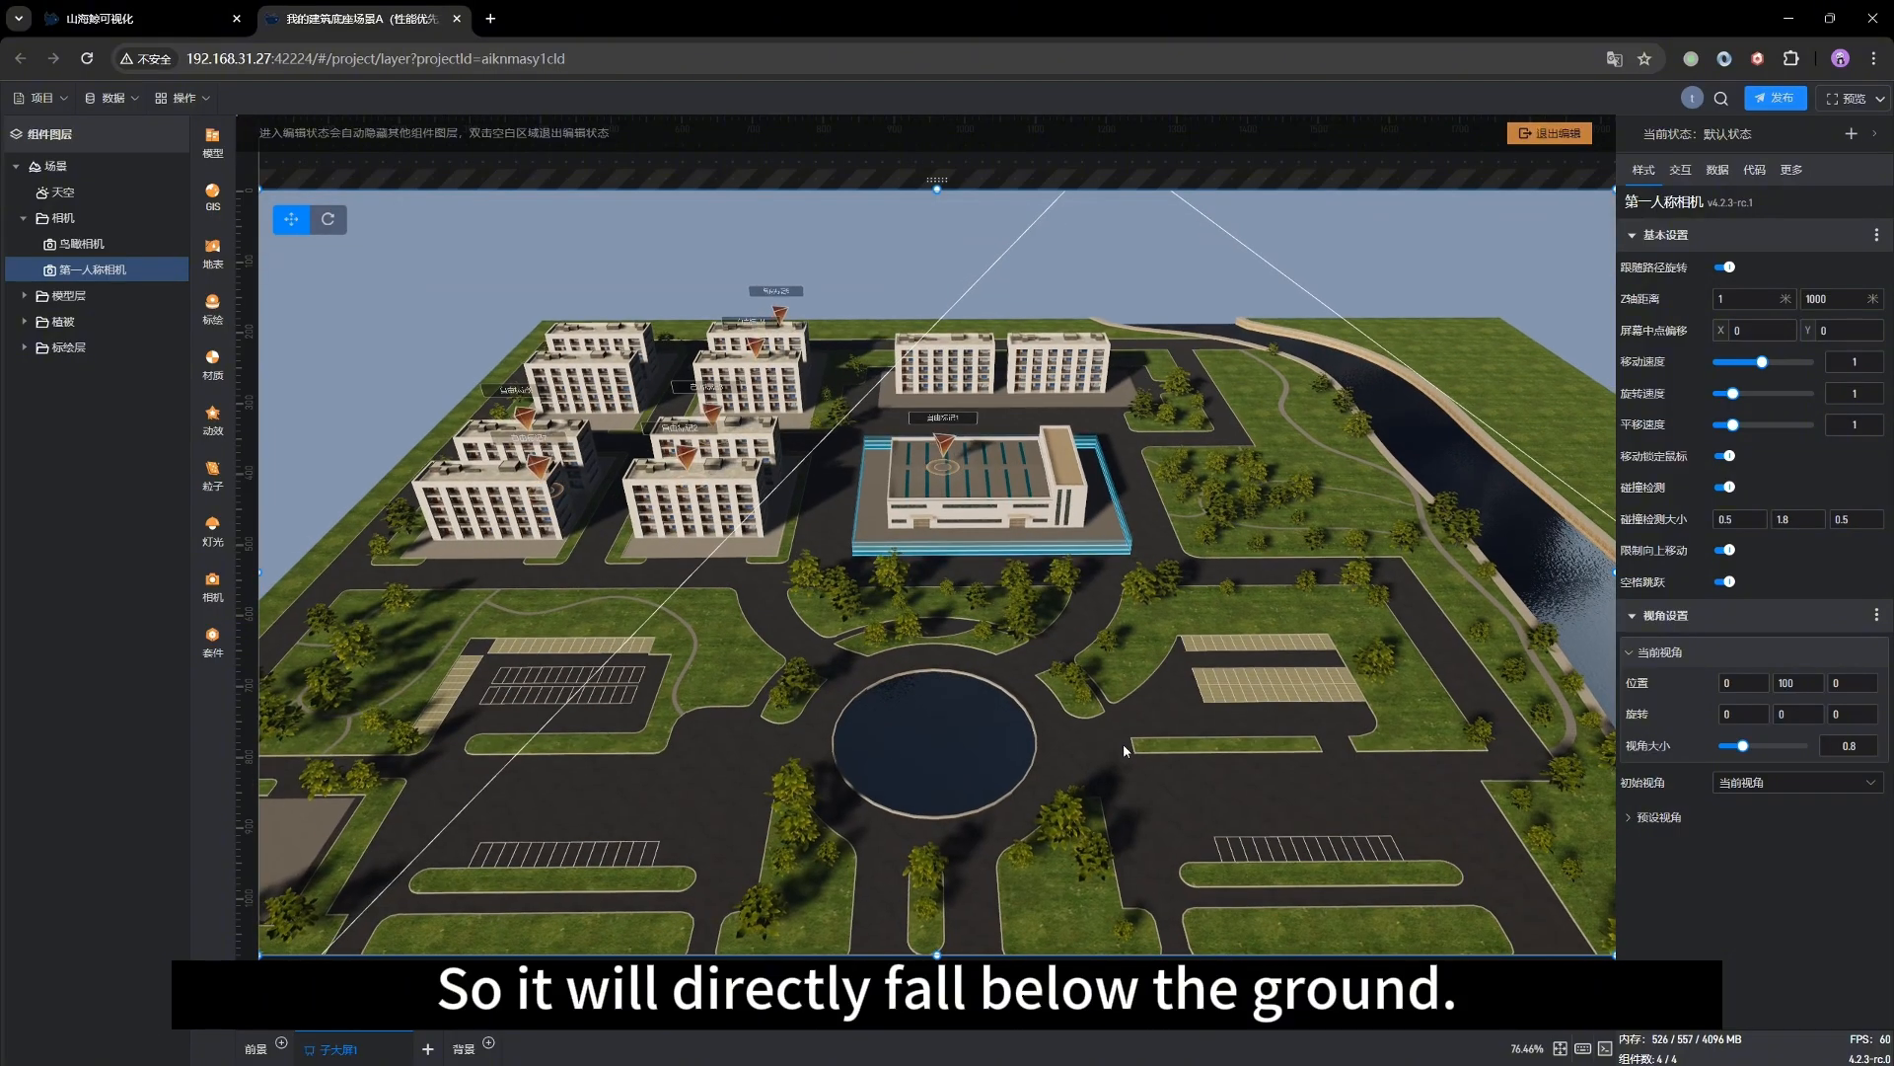
drag(1155, 791, 1145, 760)
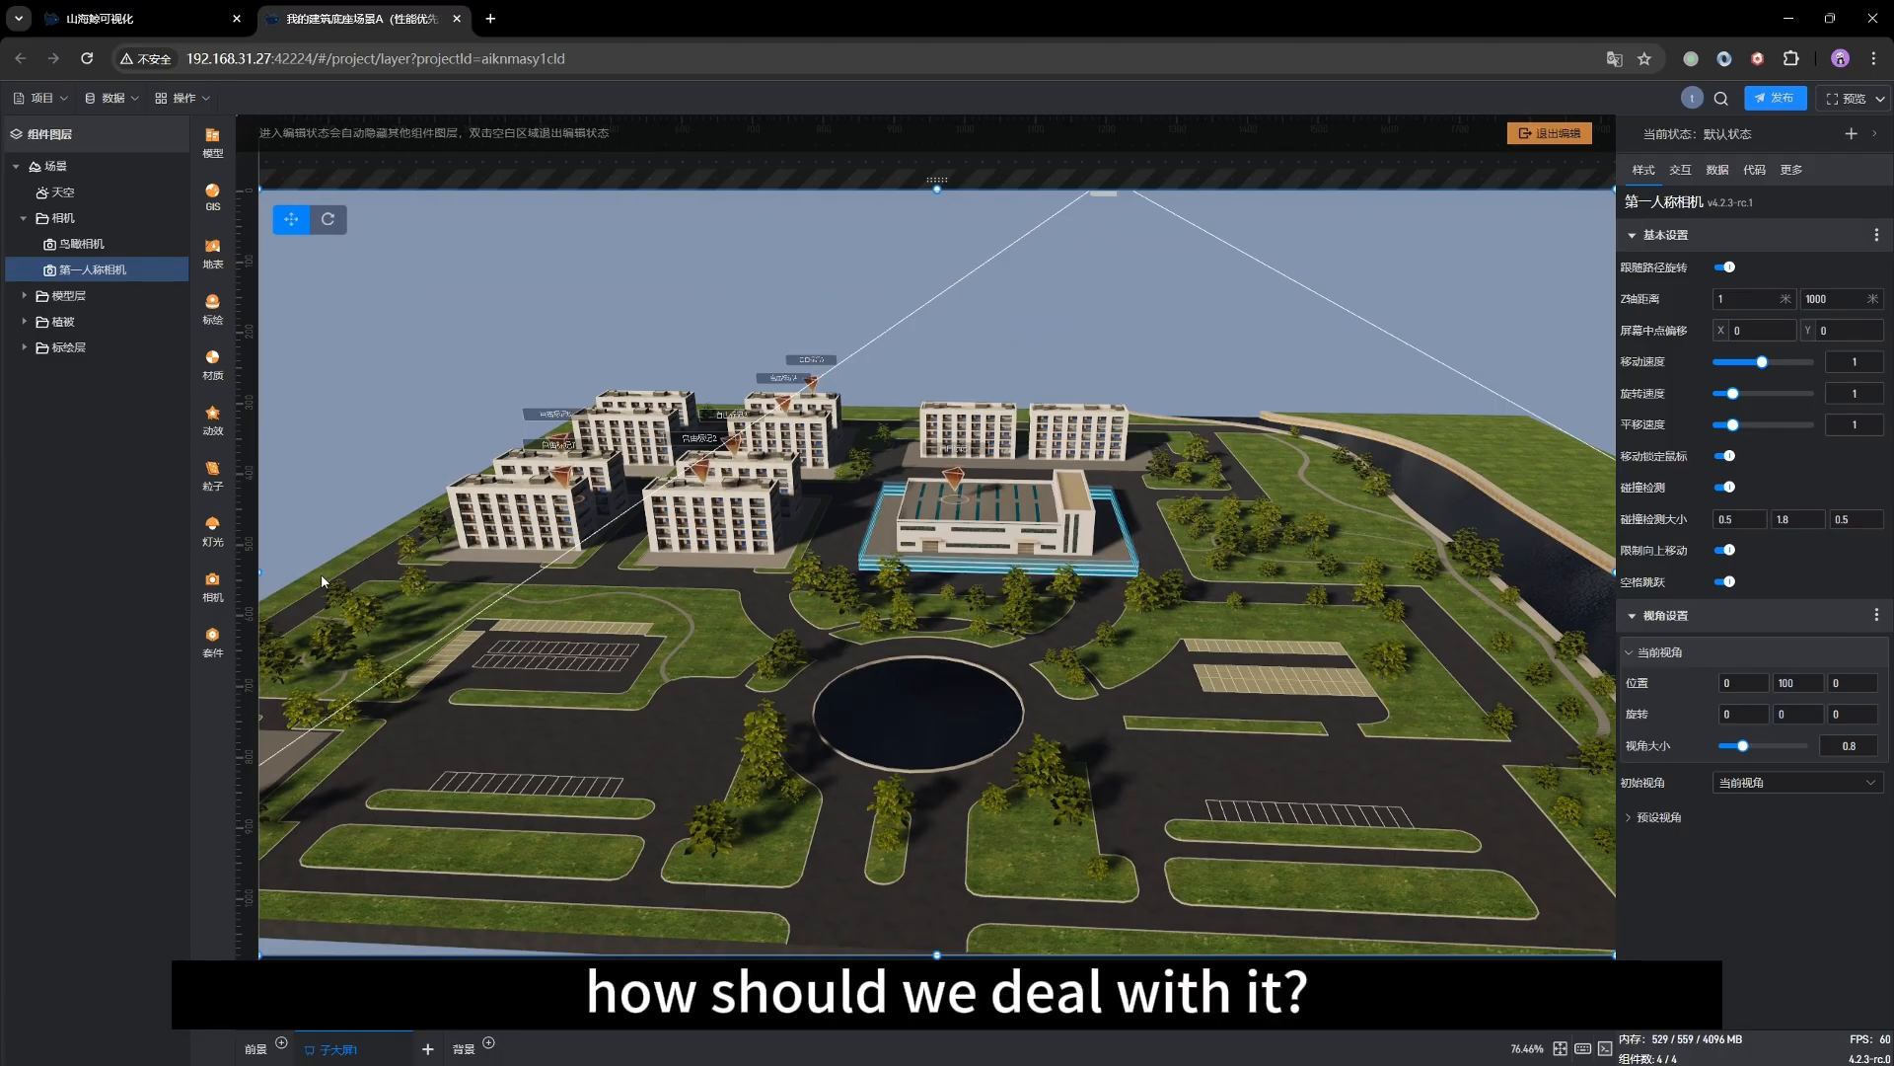
click(23, 296)
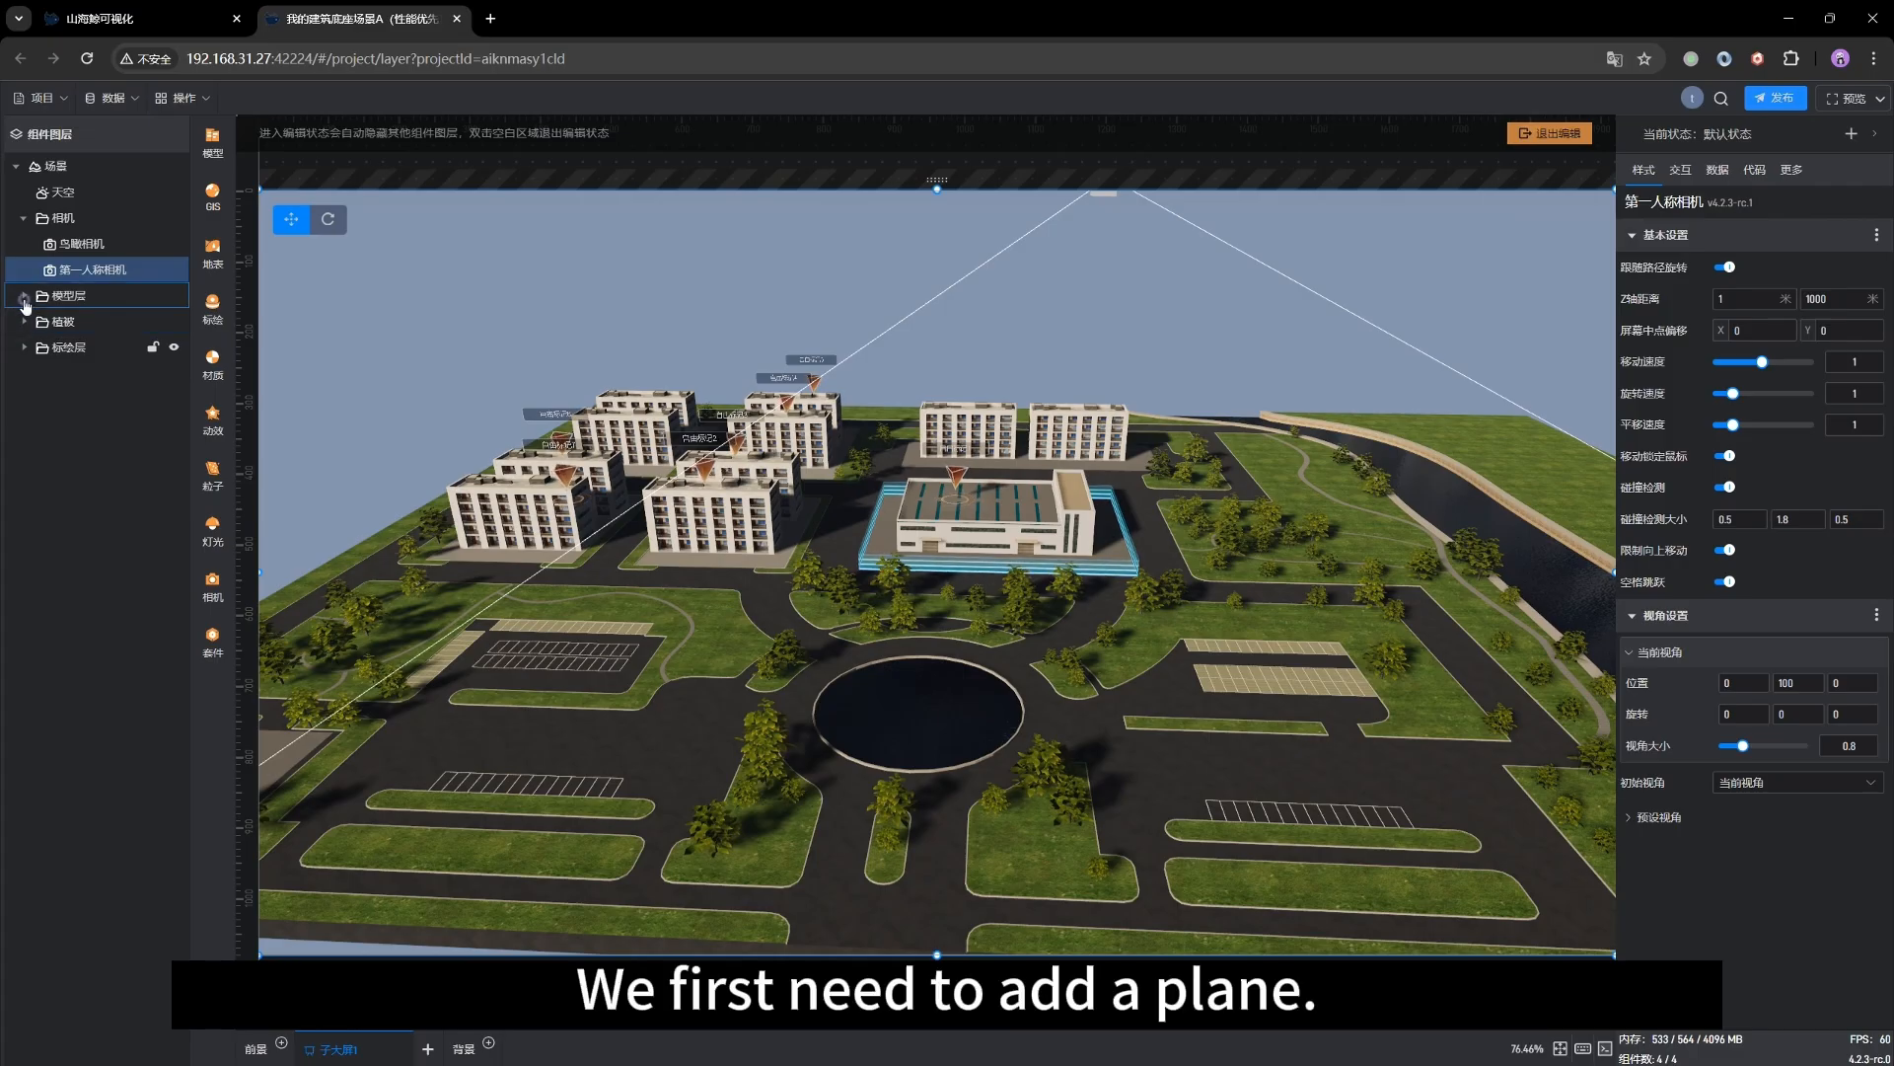
click(24, 296)
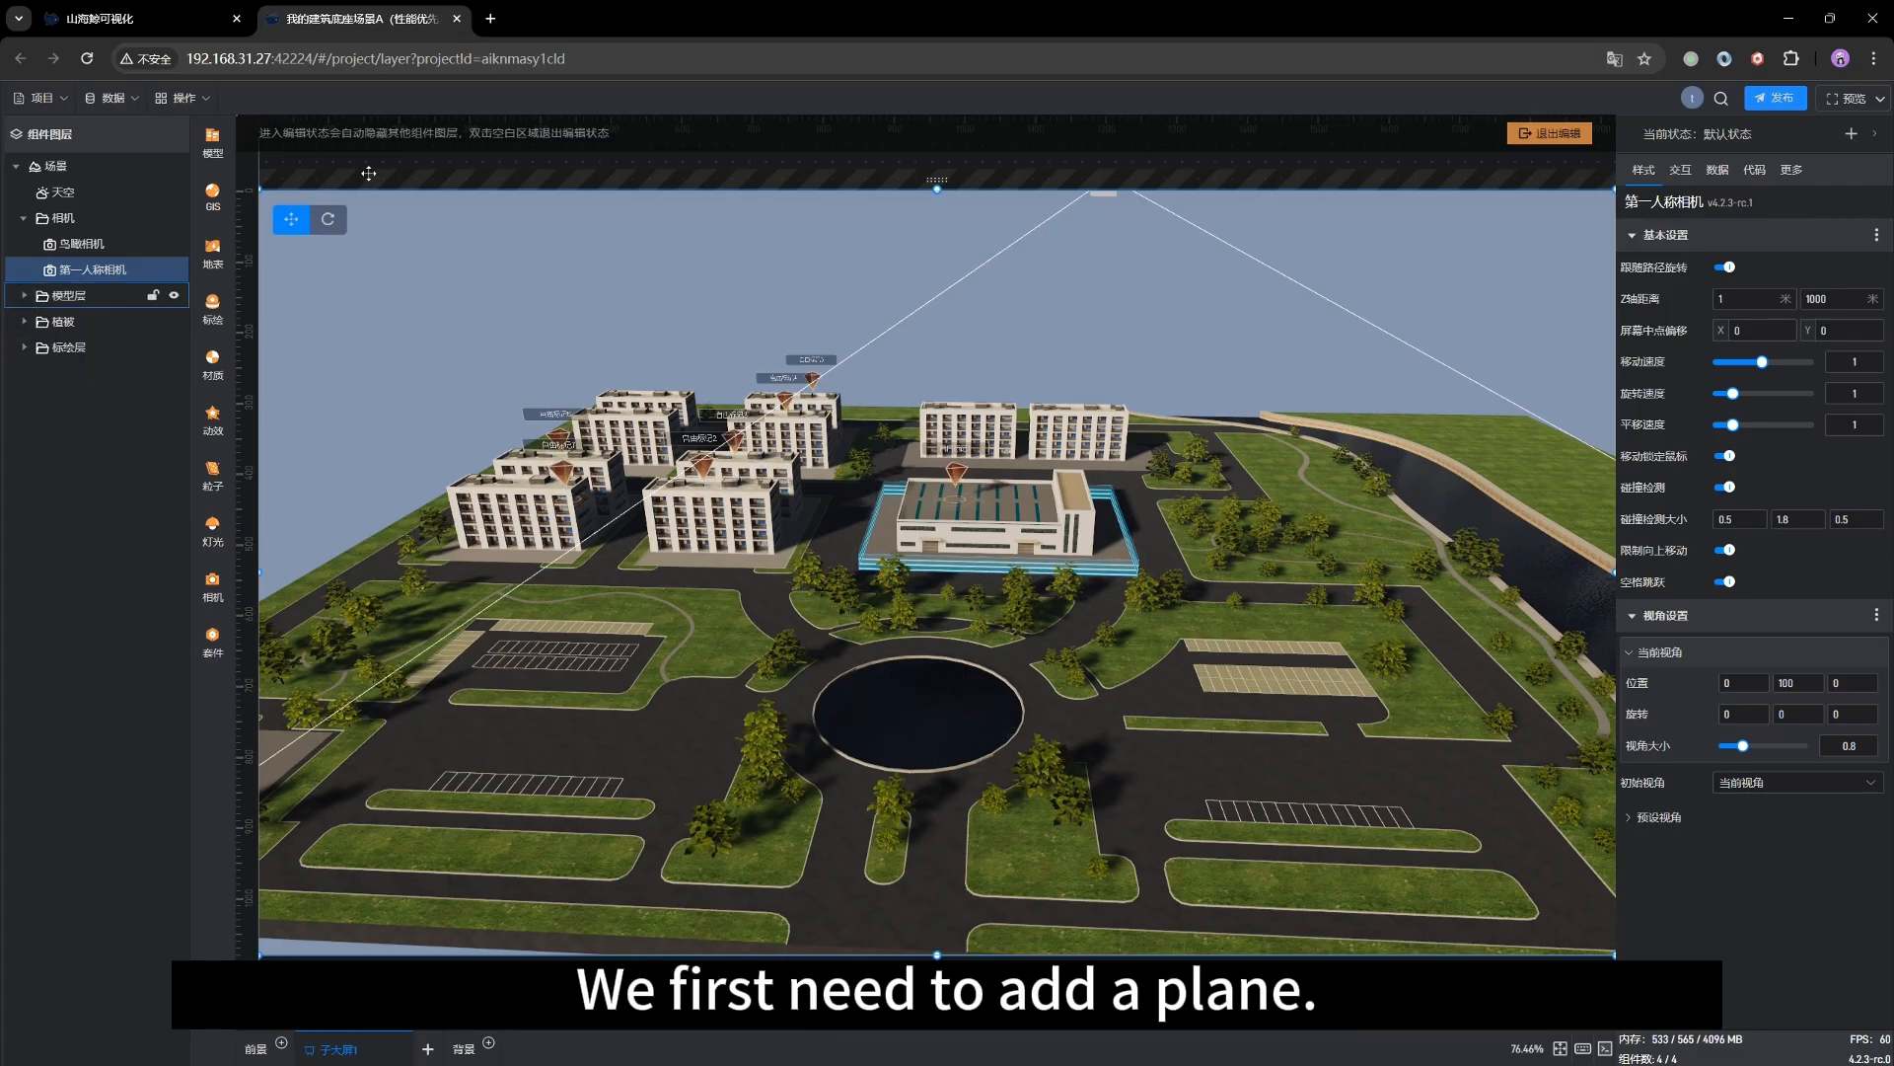
Add a plane shape (平面) to the scene and lower it to ground level, at a height of about 0.38
click(212, 143)
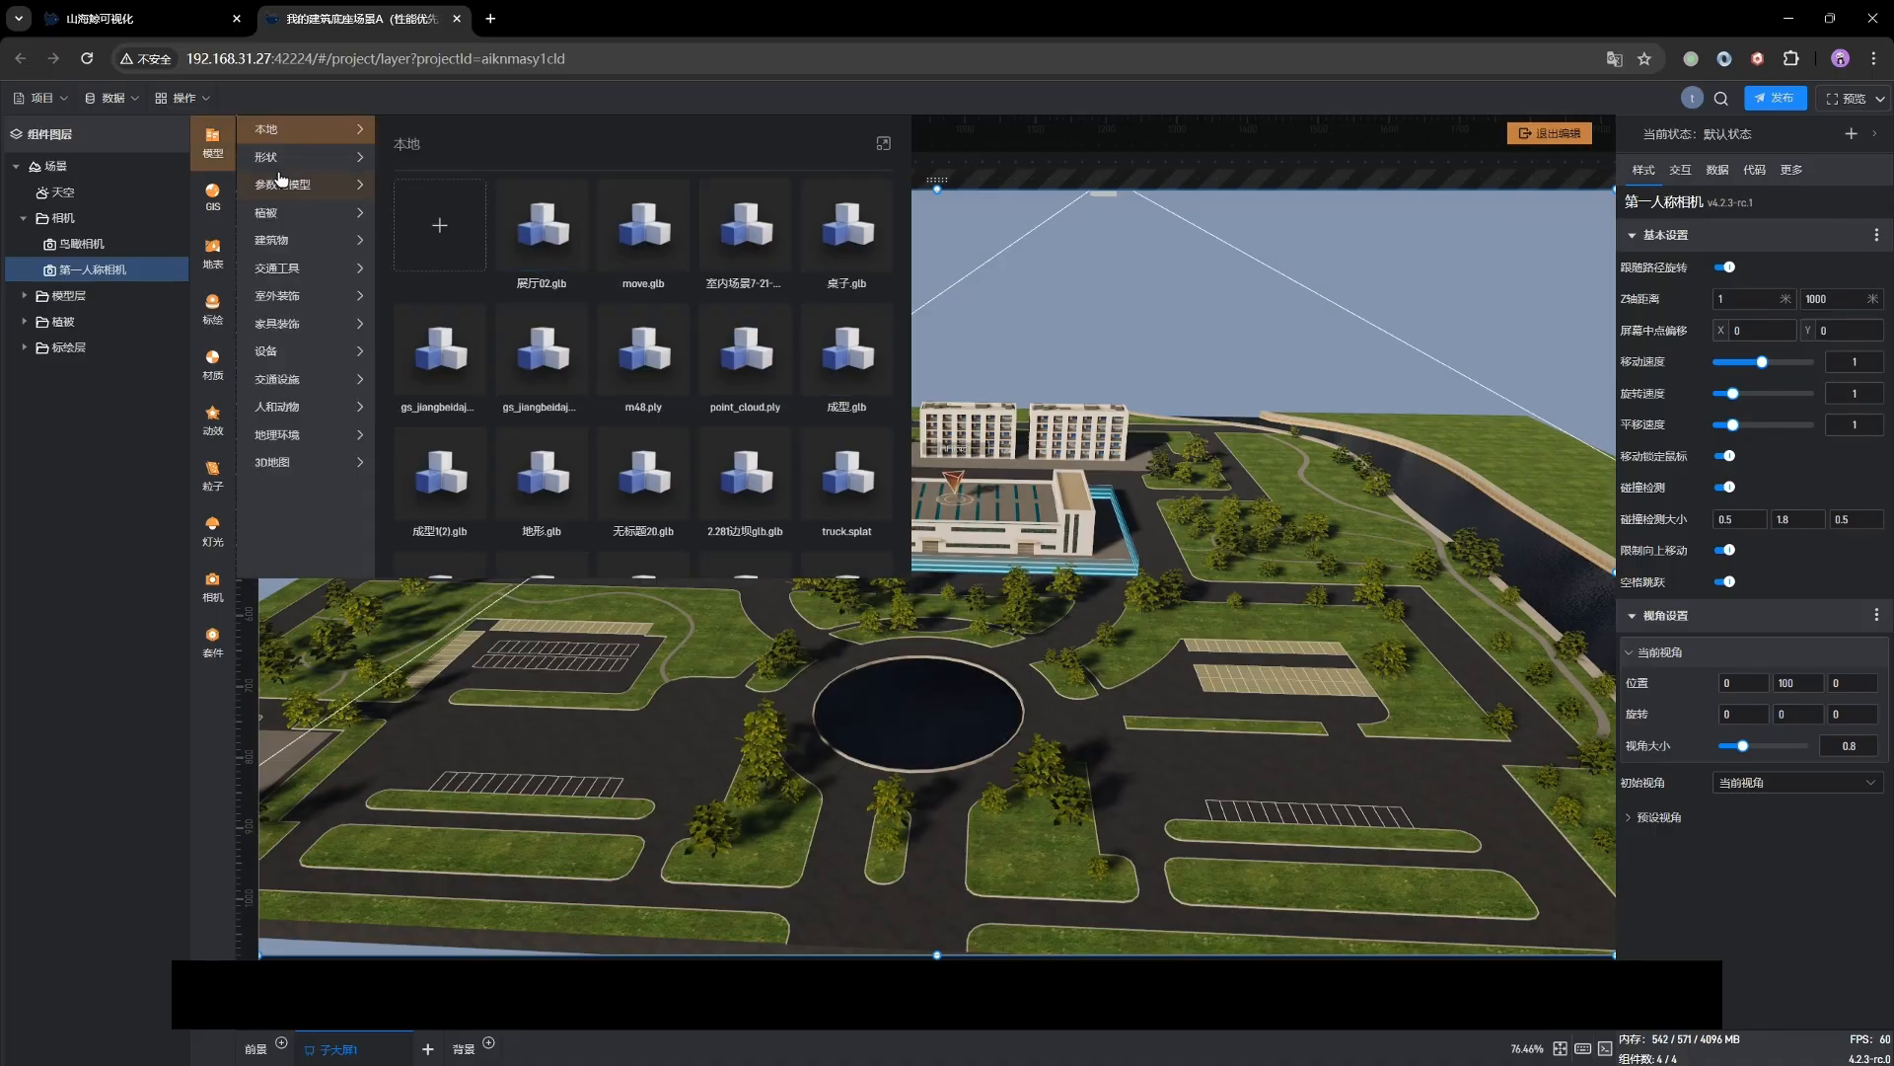
click(271, 161)
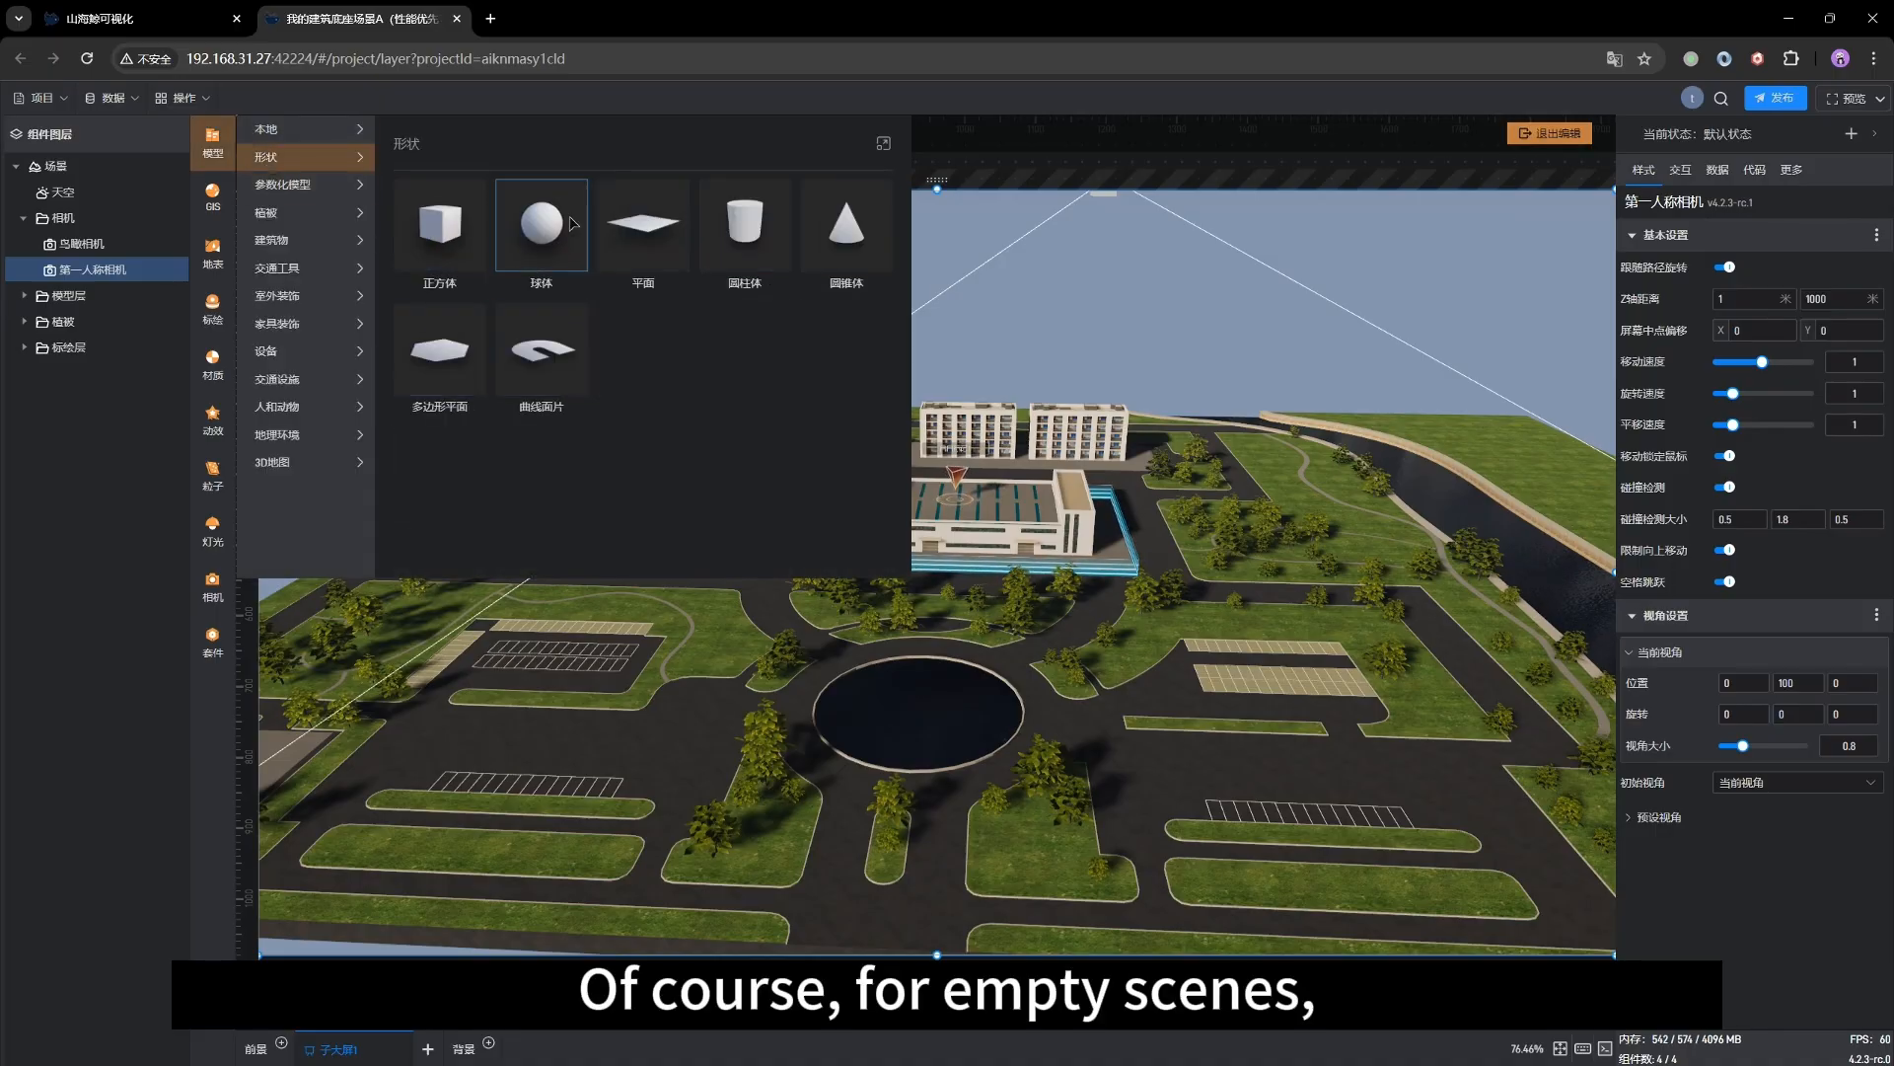
click(665, 239)
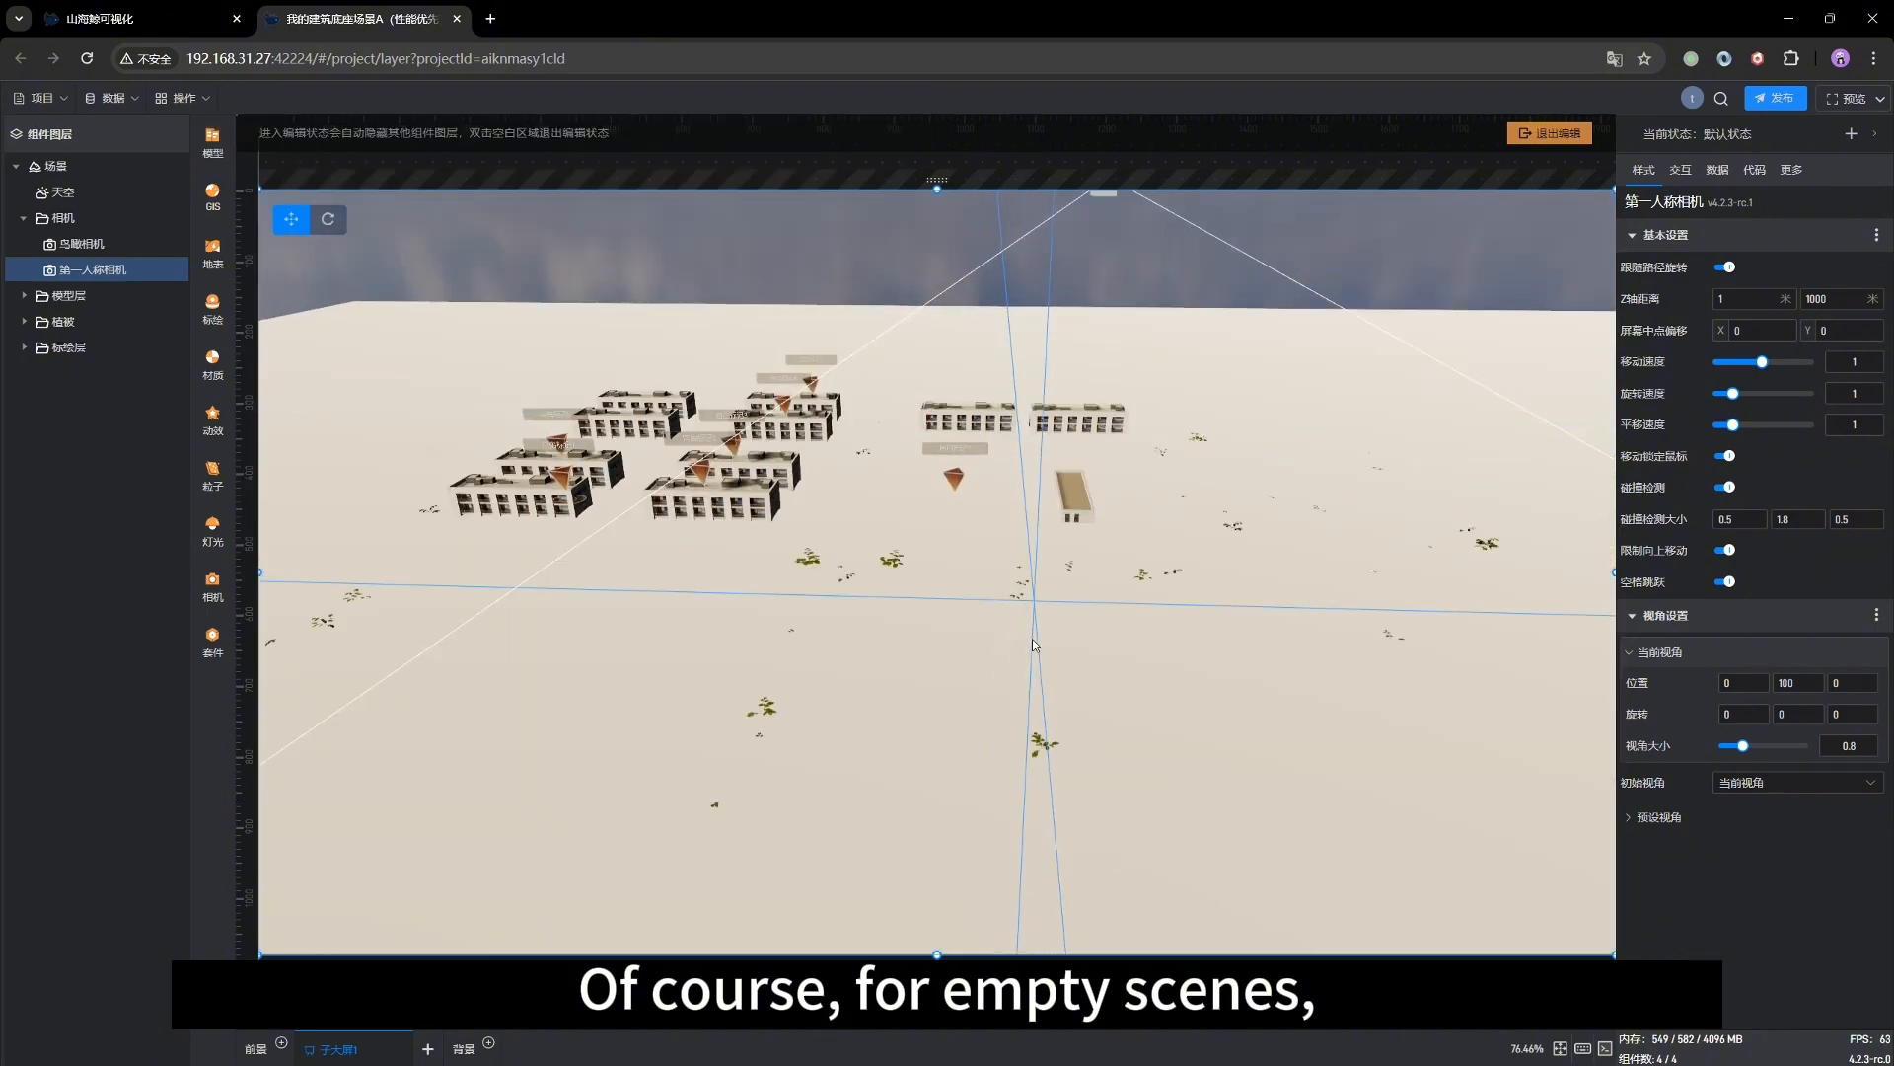
drag(1009, 861, 1038, 701)
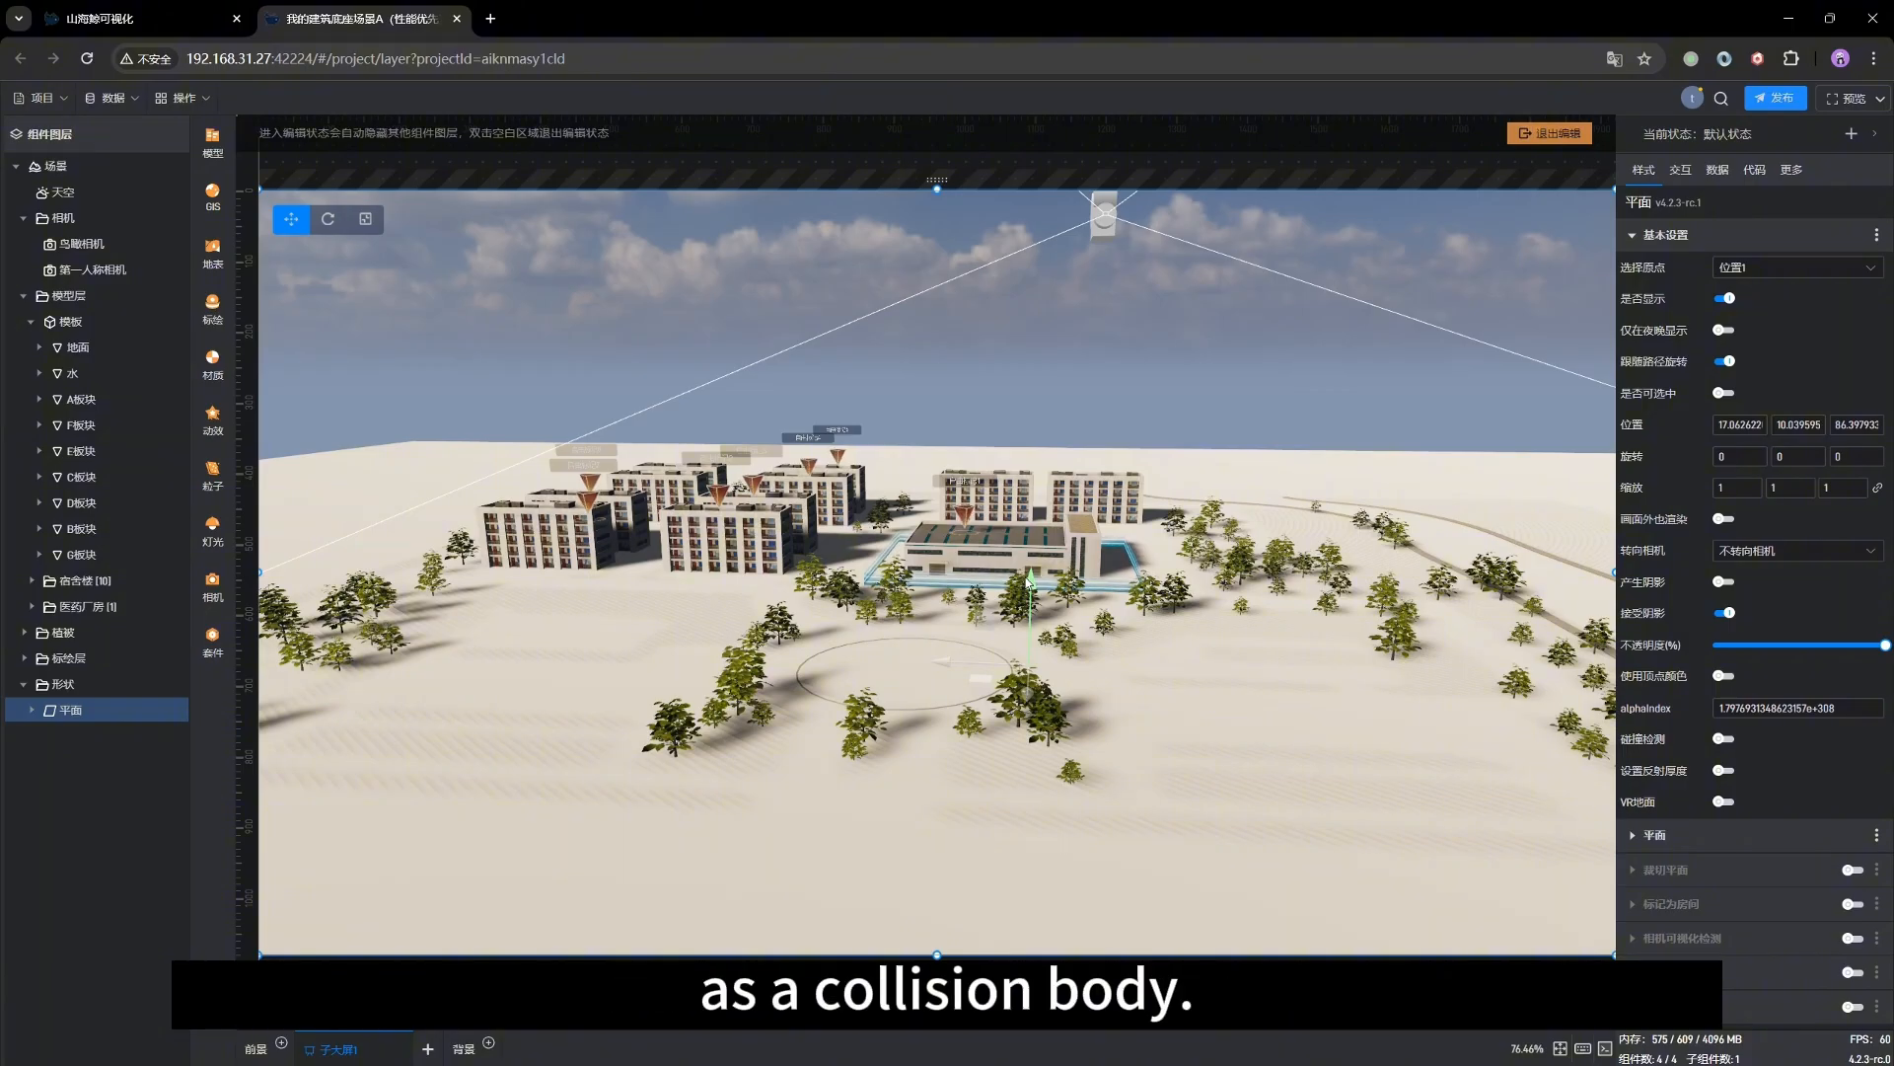
drag(1027, 577, 1026, 578)
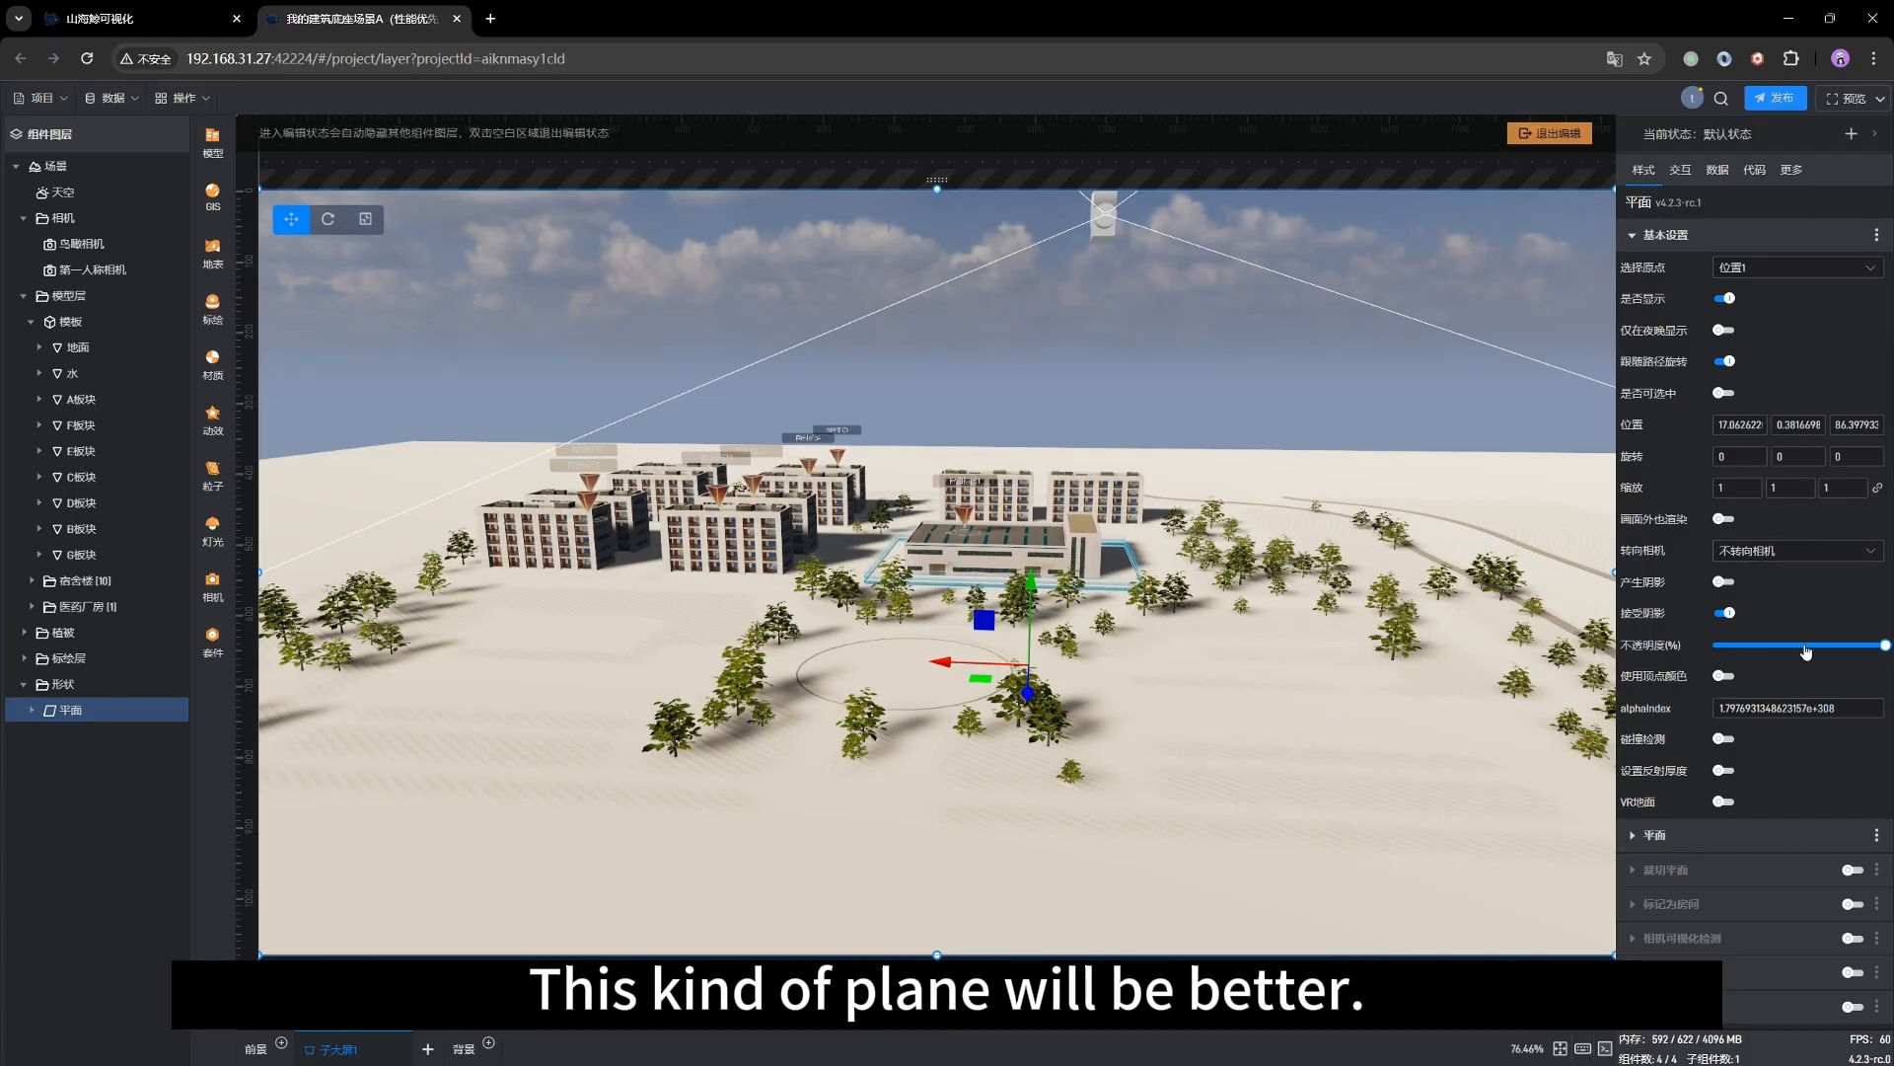
Enable collision detection (碰撞检测) on the plane and reduce its opacity to the minimum so it is fully transparent
click(1724, 739)
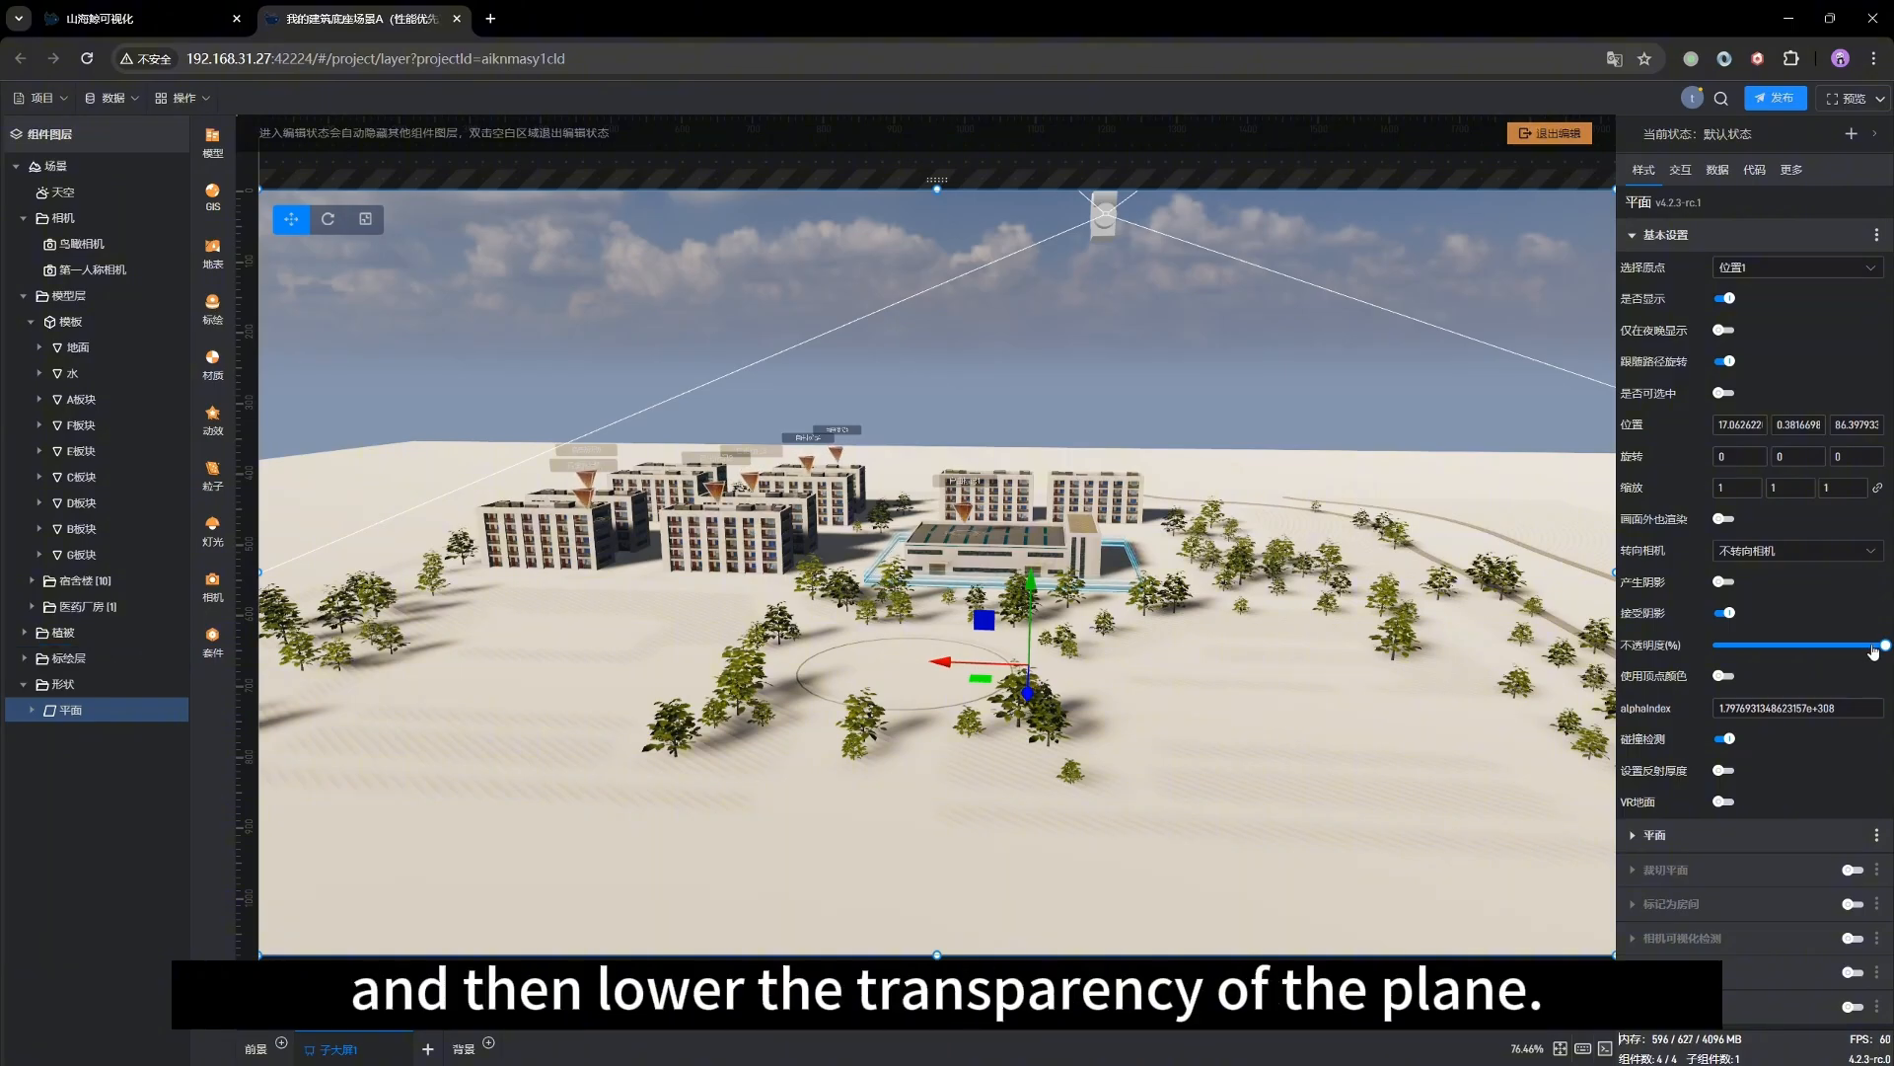
drag(1875, 646, 1416, 654)
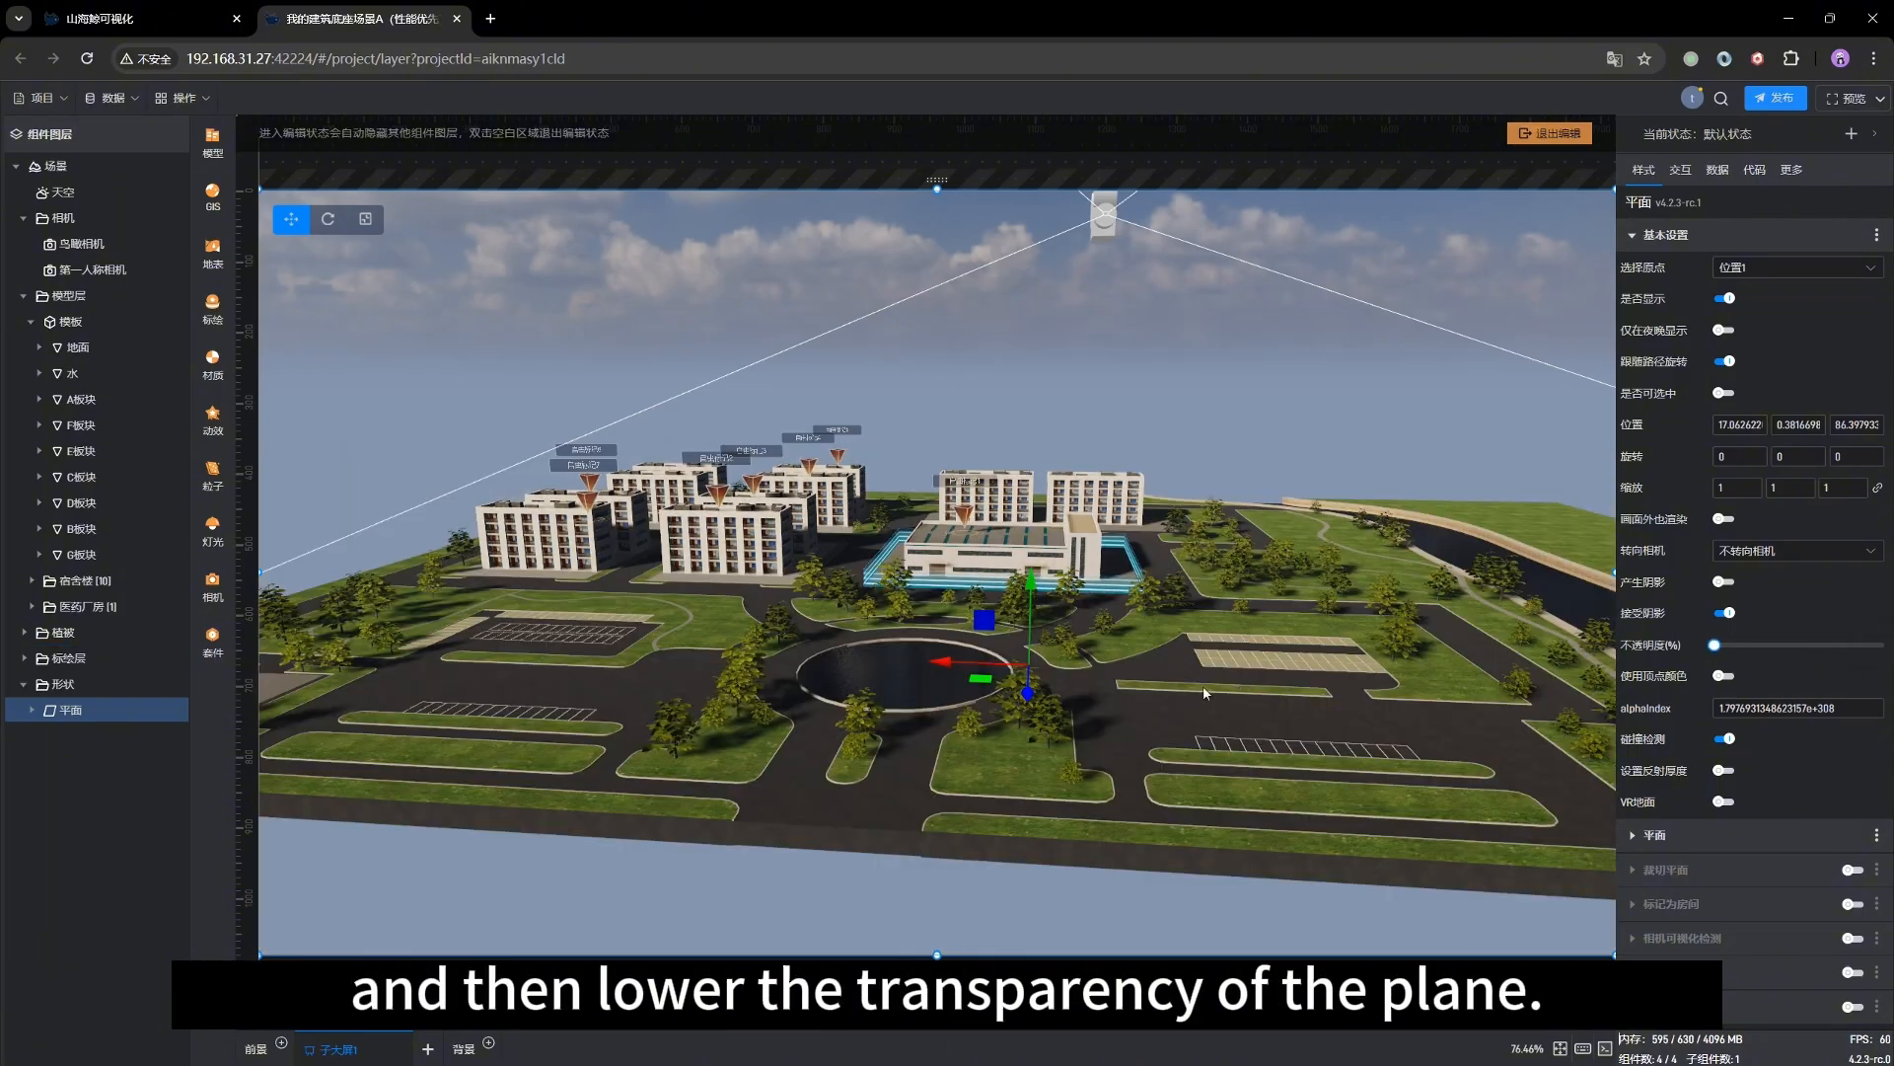
drag(1154, 696, 1136, 766)
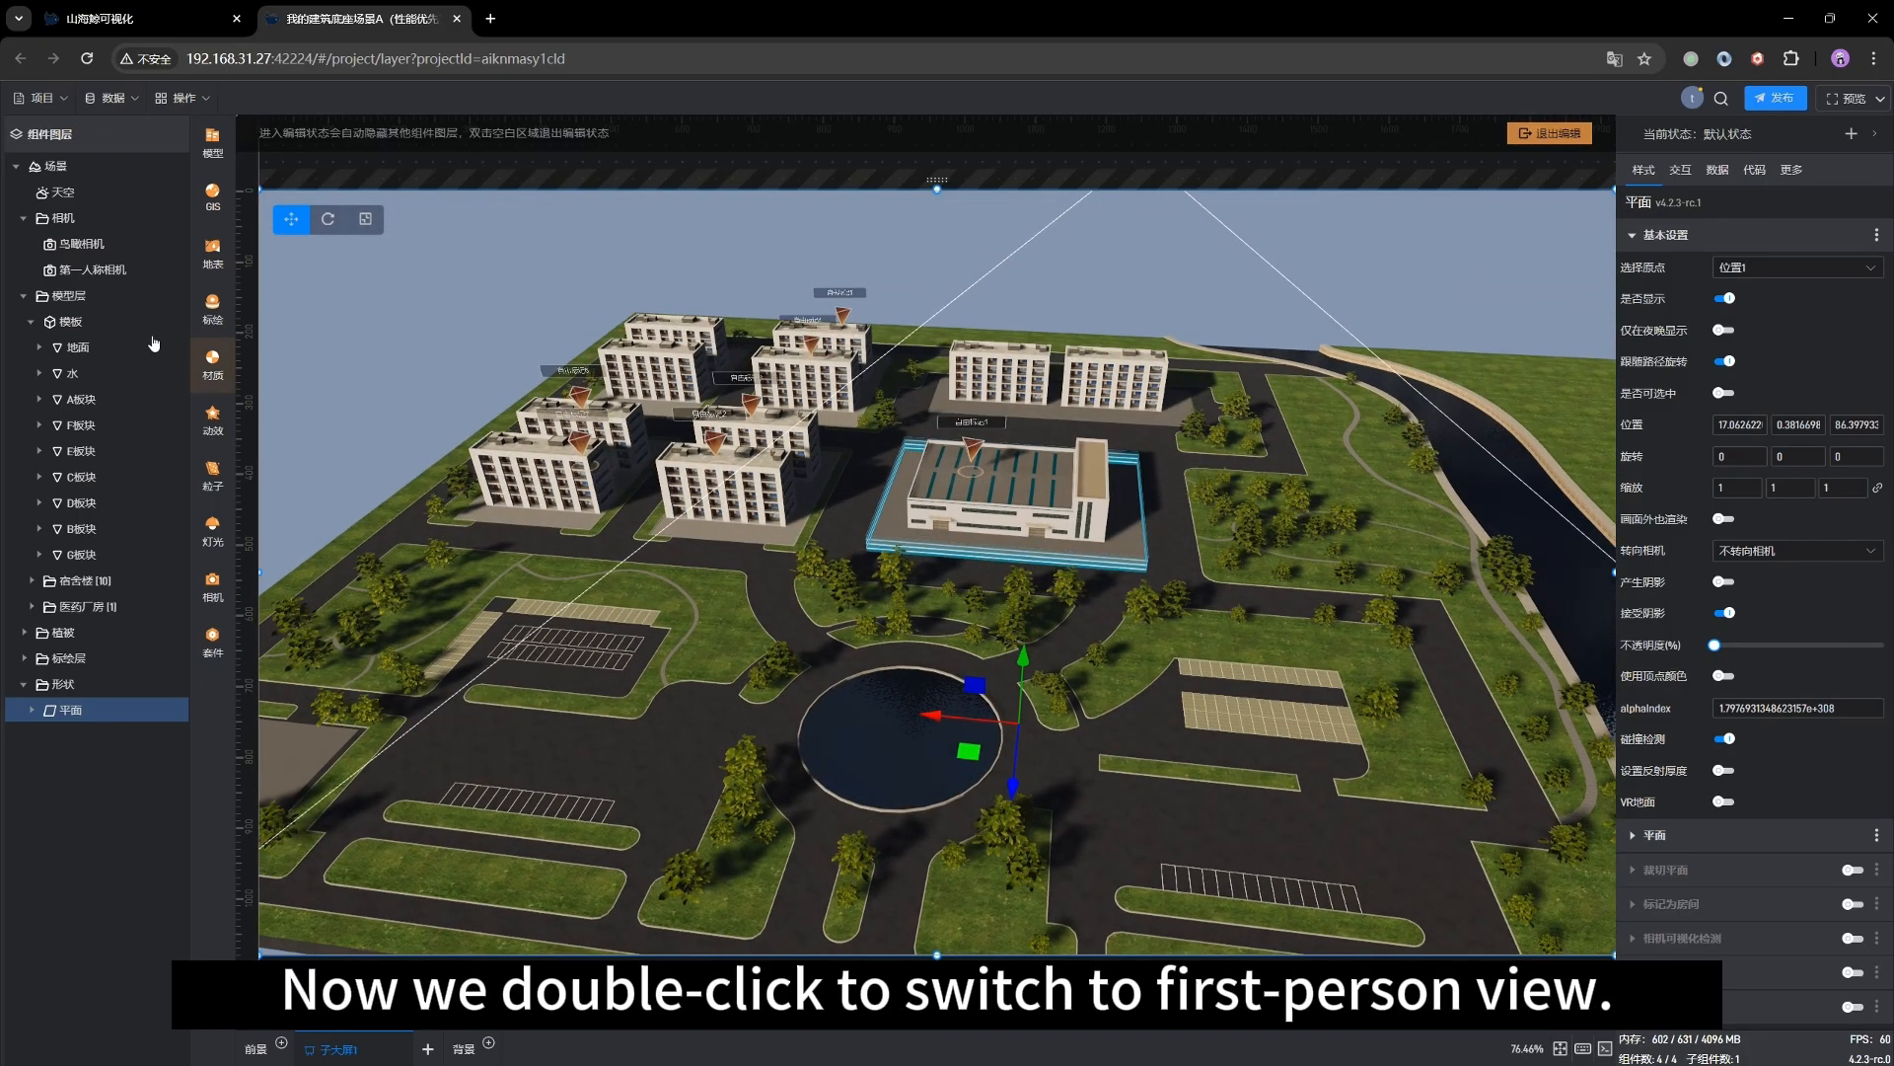
Switch the scene view to the first-person camera and drop down onto the ground plane with the mouse captured
double_click(69, 270)
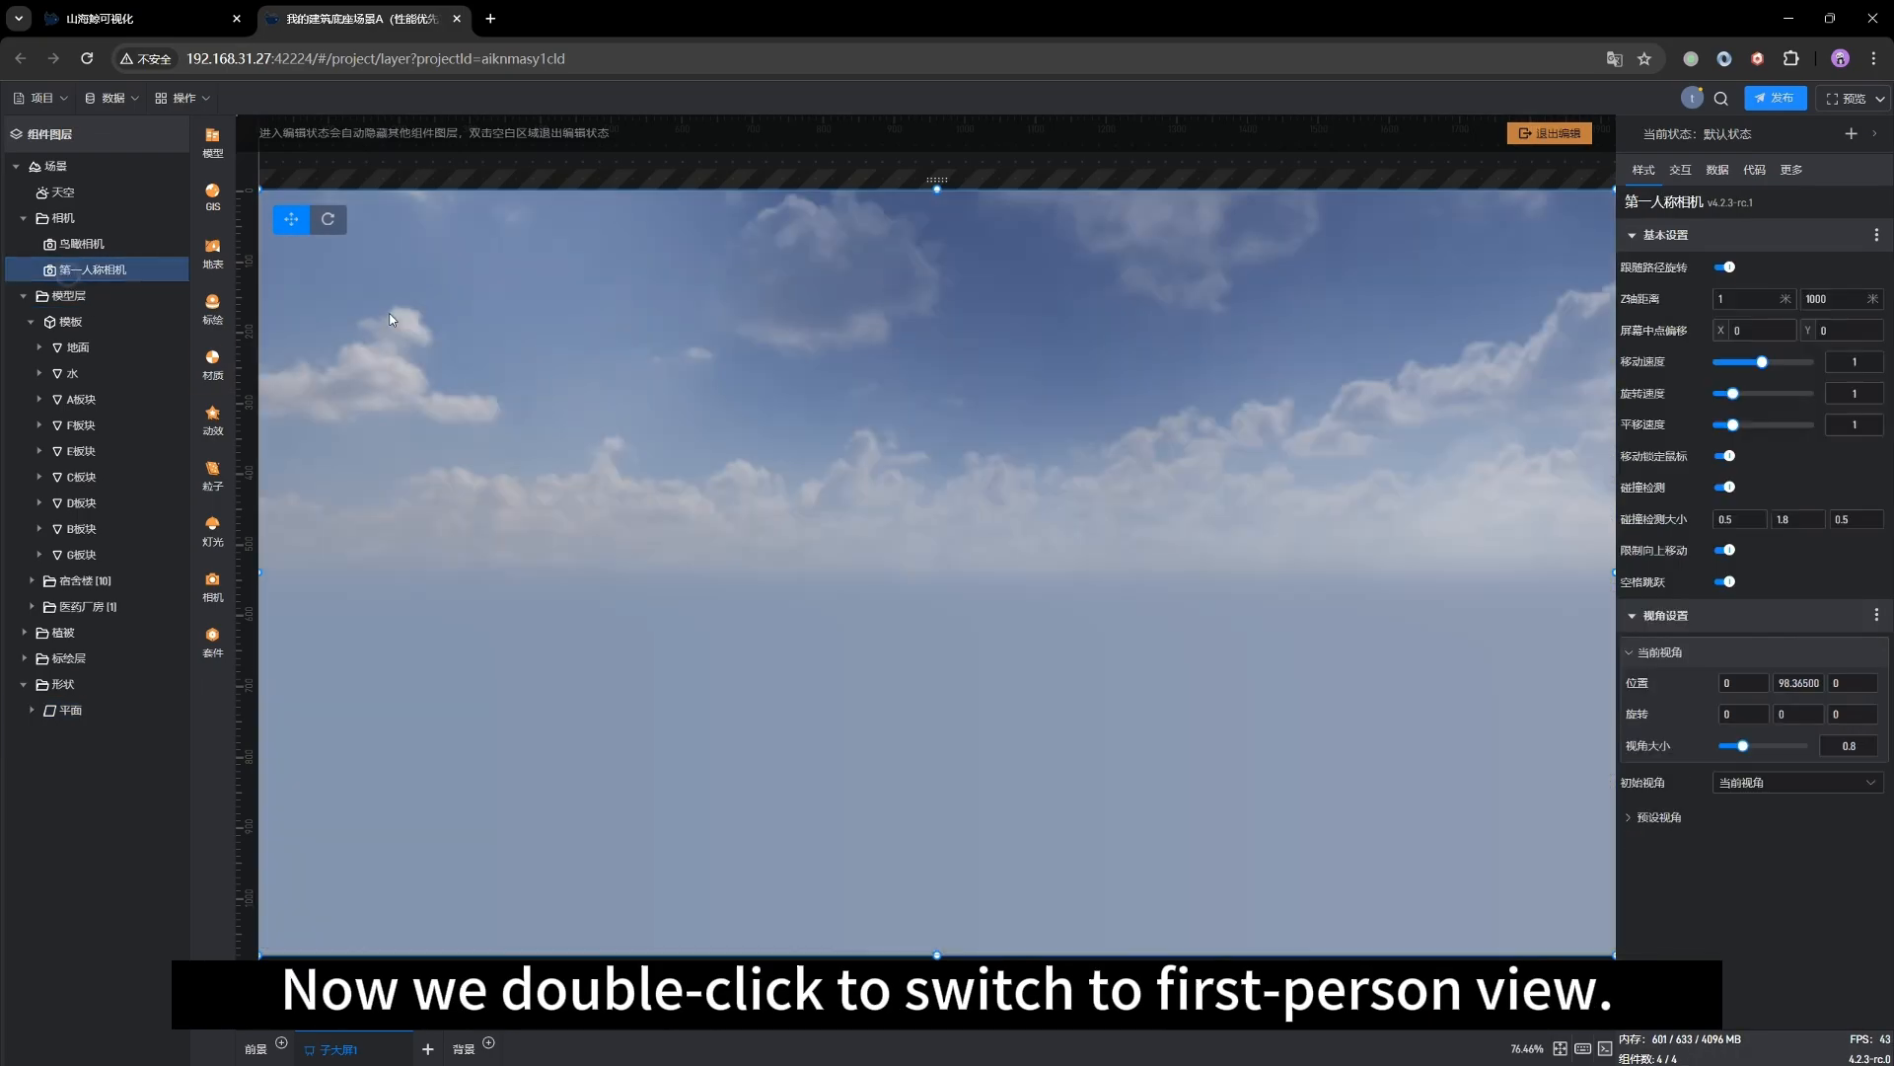
double_click(1028, 526)
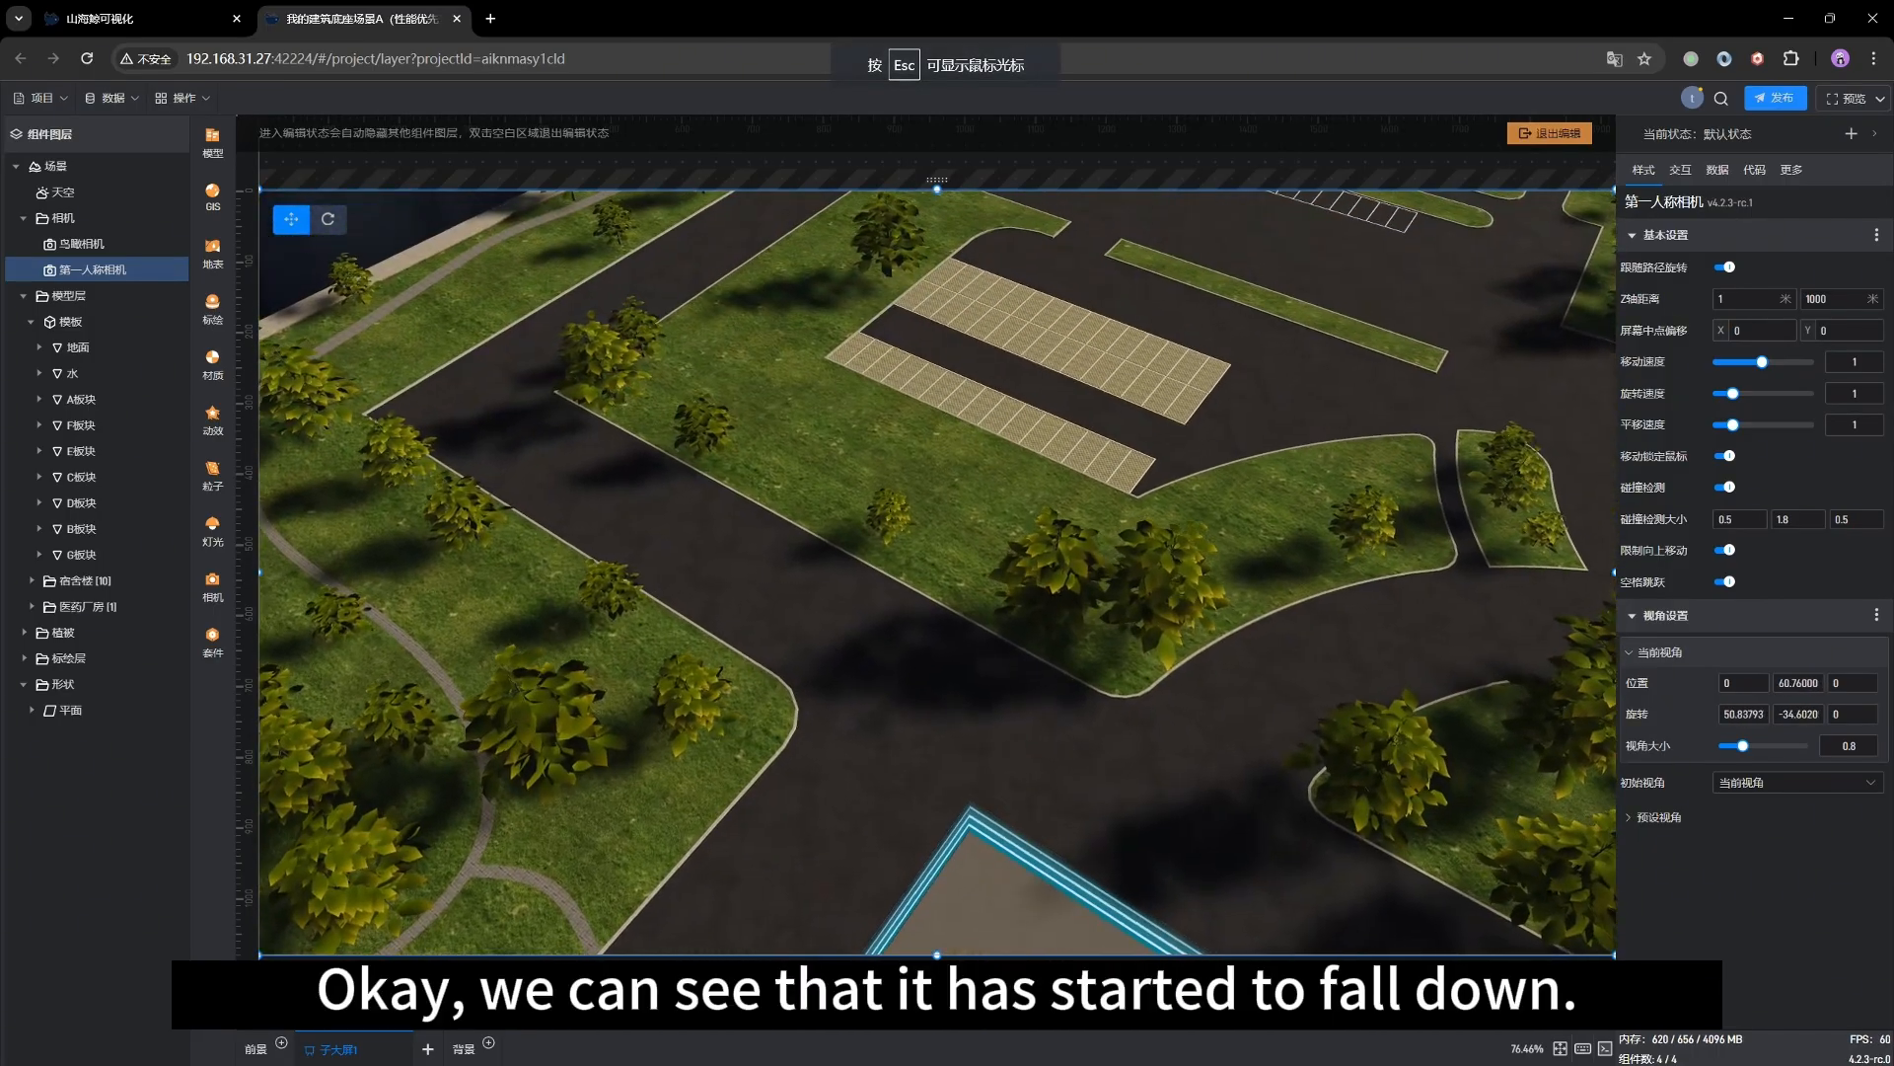
click(1028, 526)
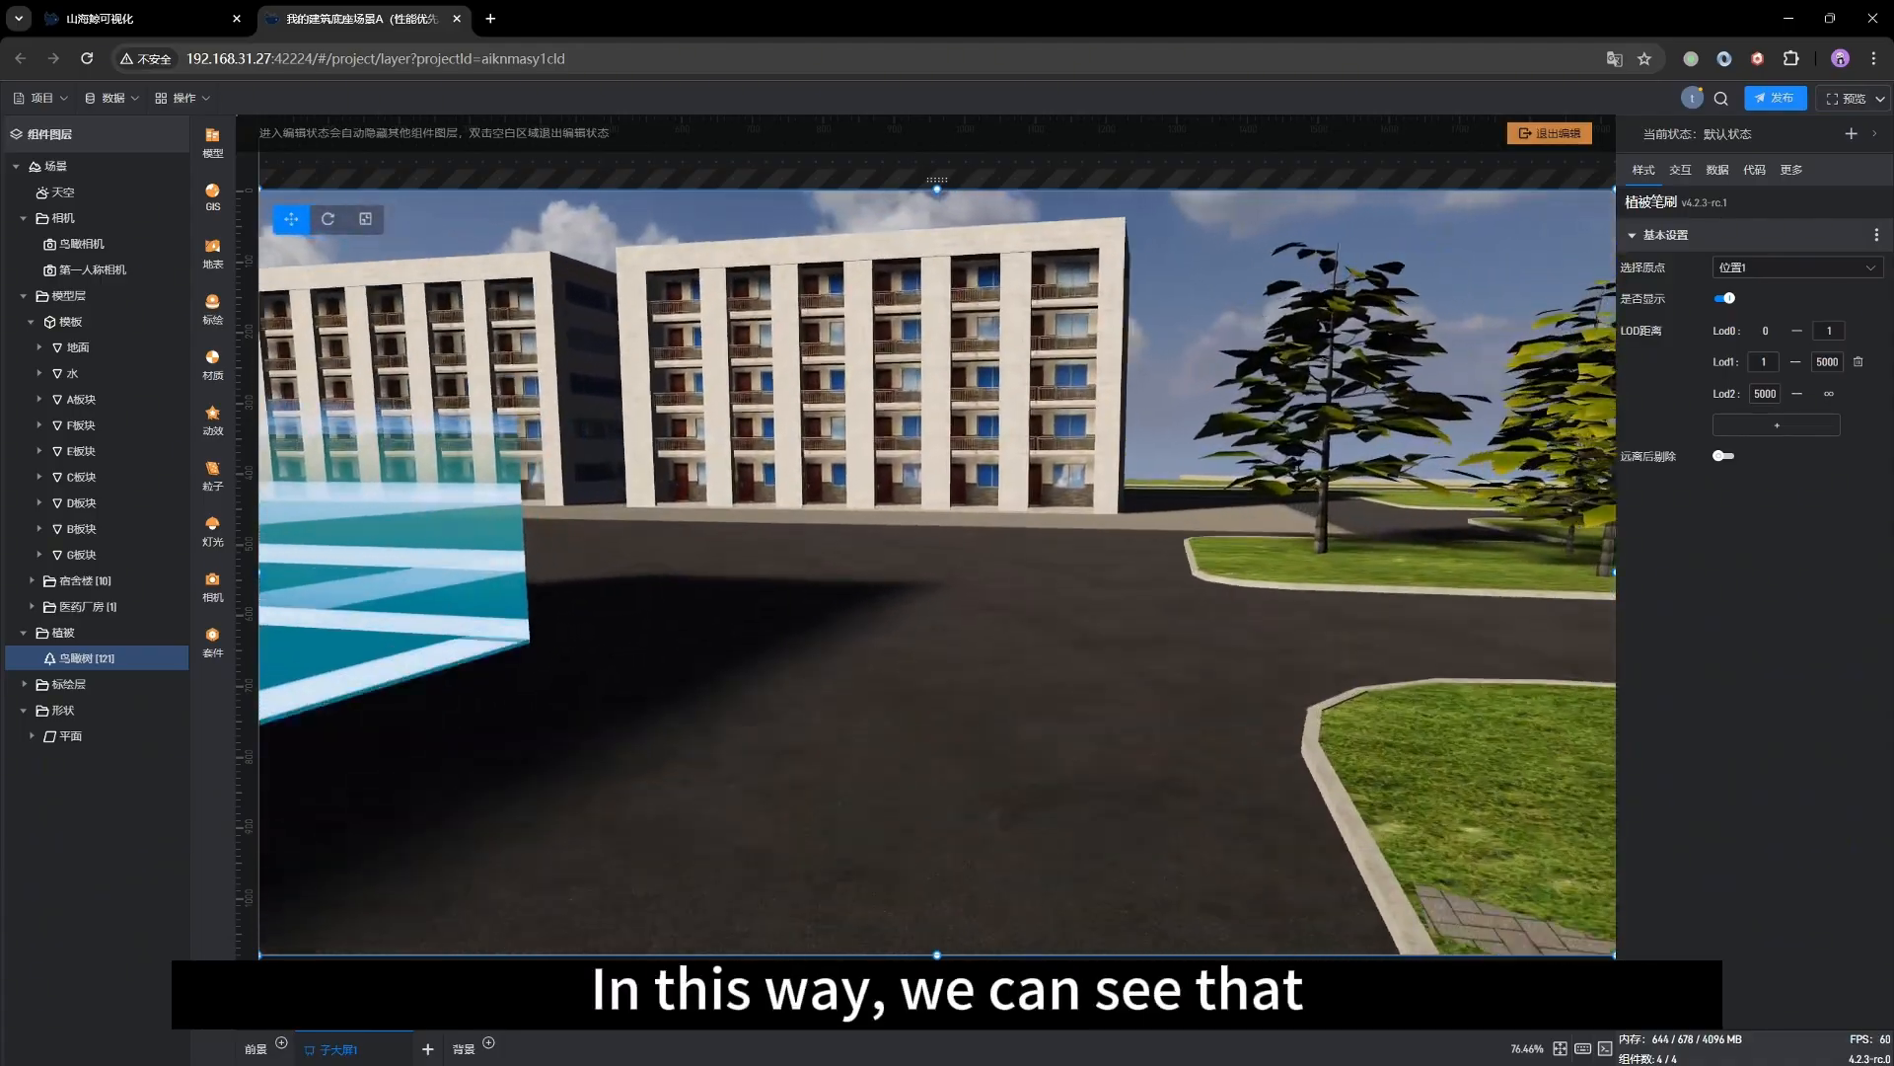
Test the first-person camera by walking around the buildings and jumping, and release the captured mouse
key(w)
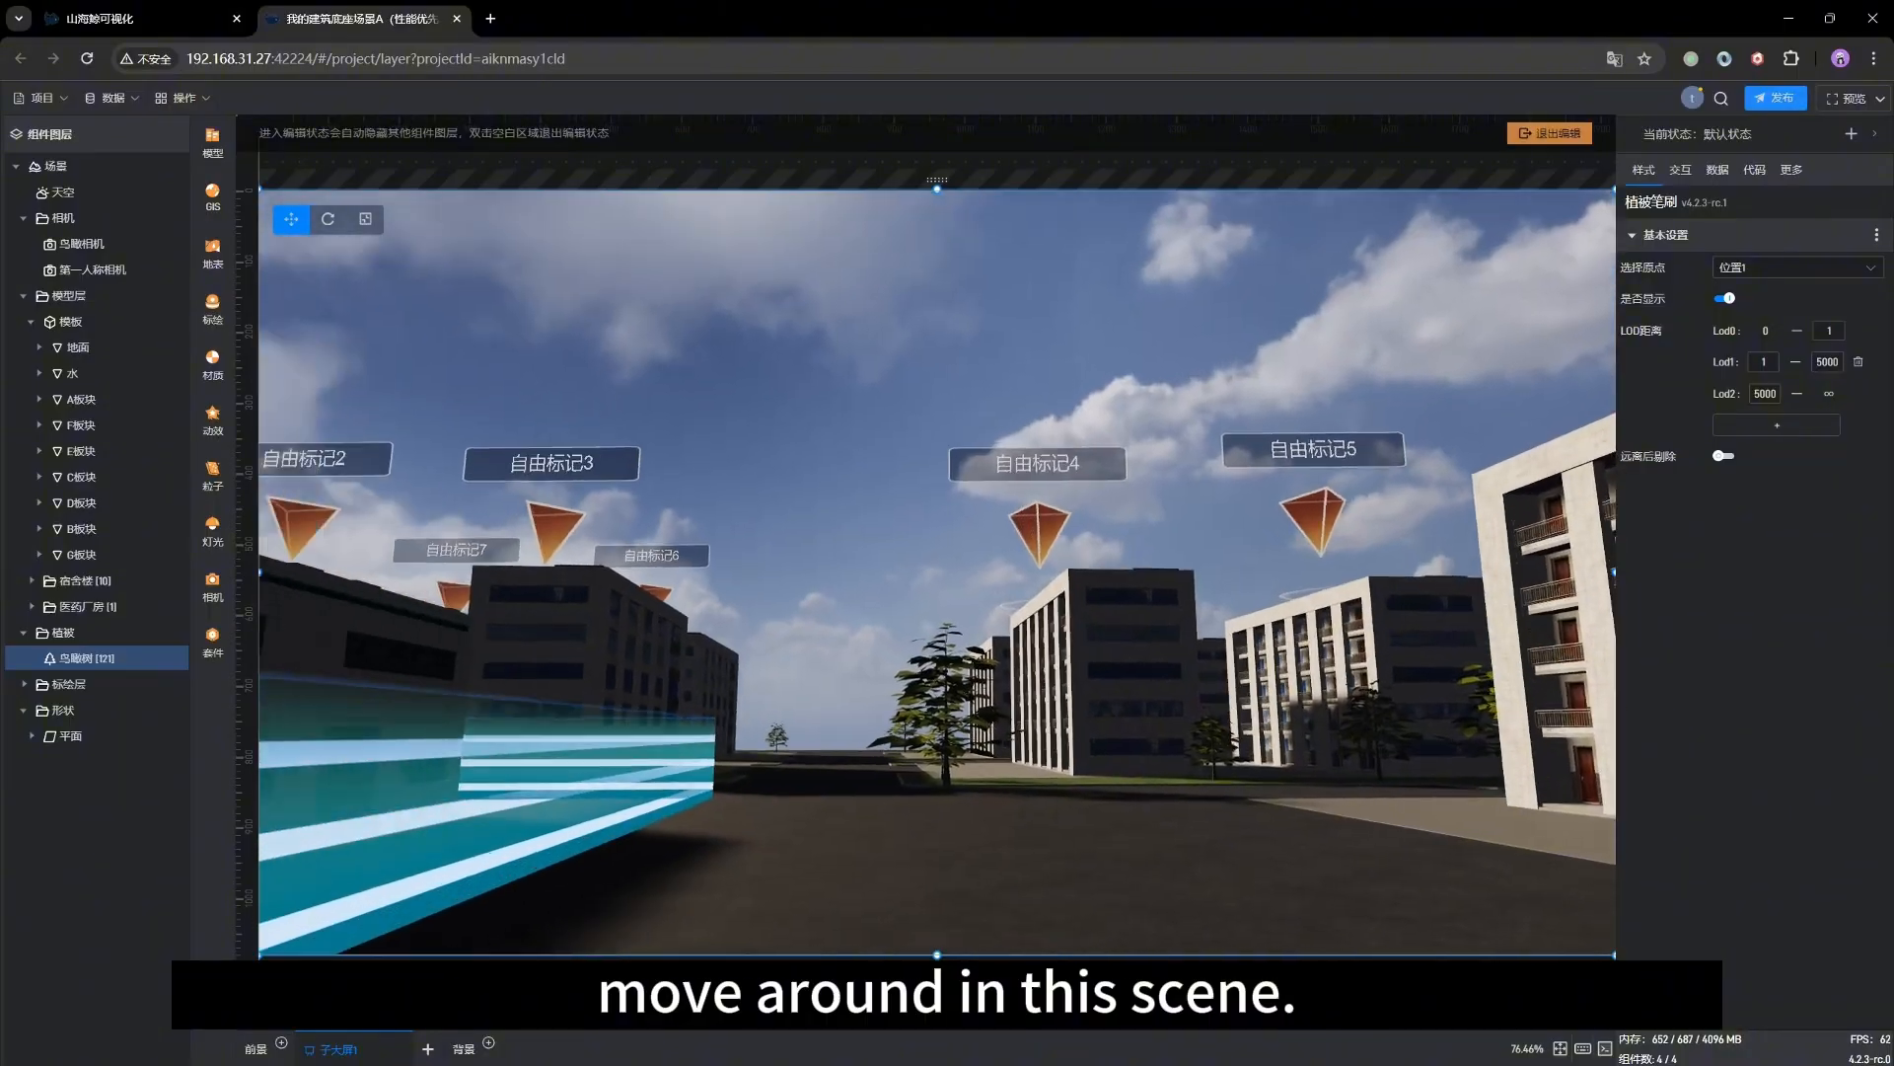
key(w)
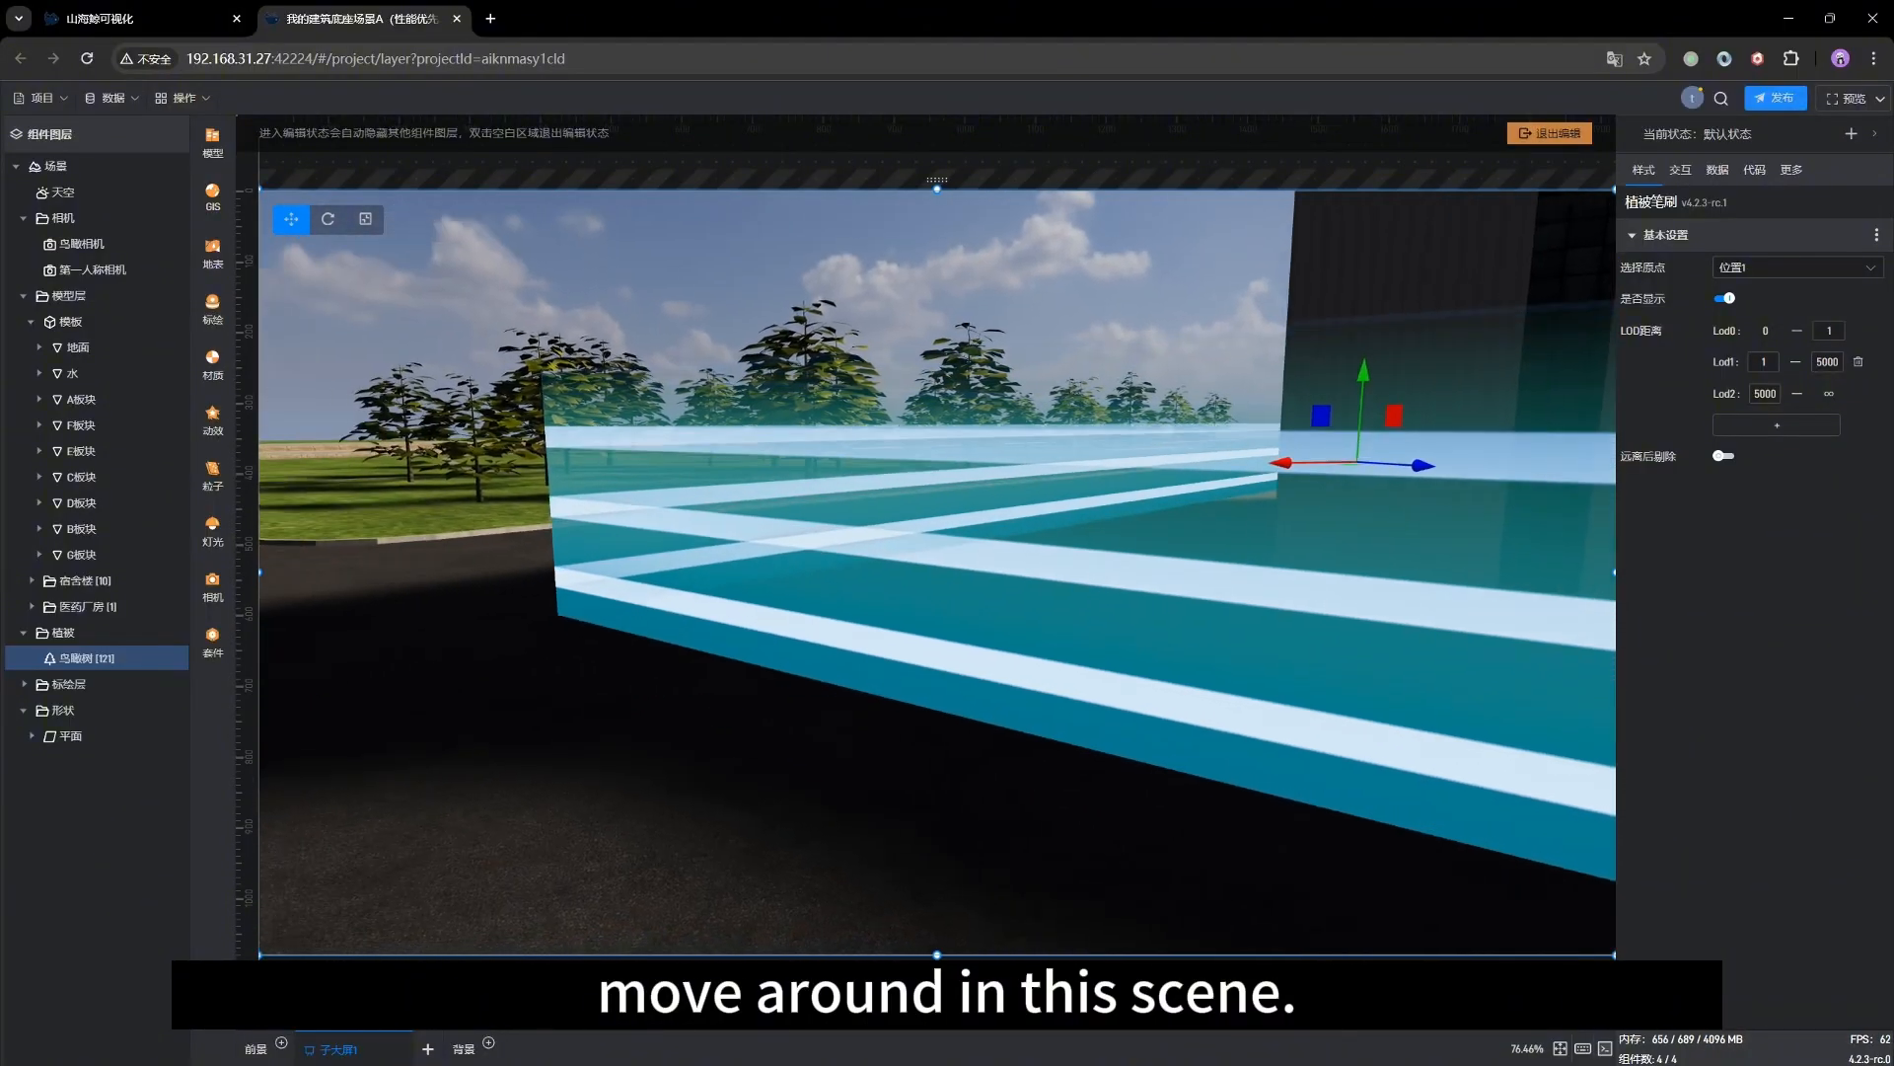
key(s)
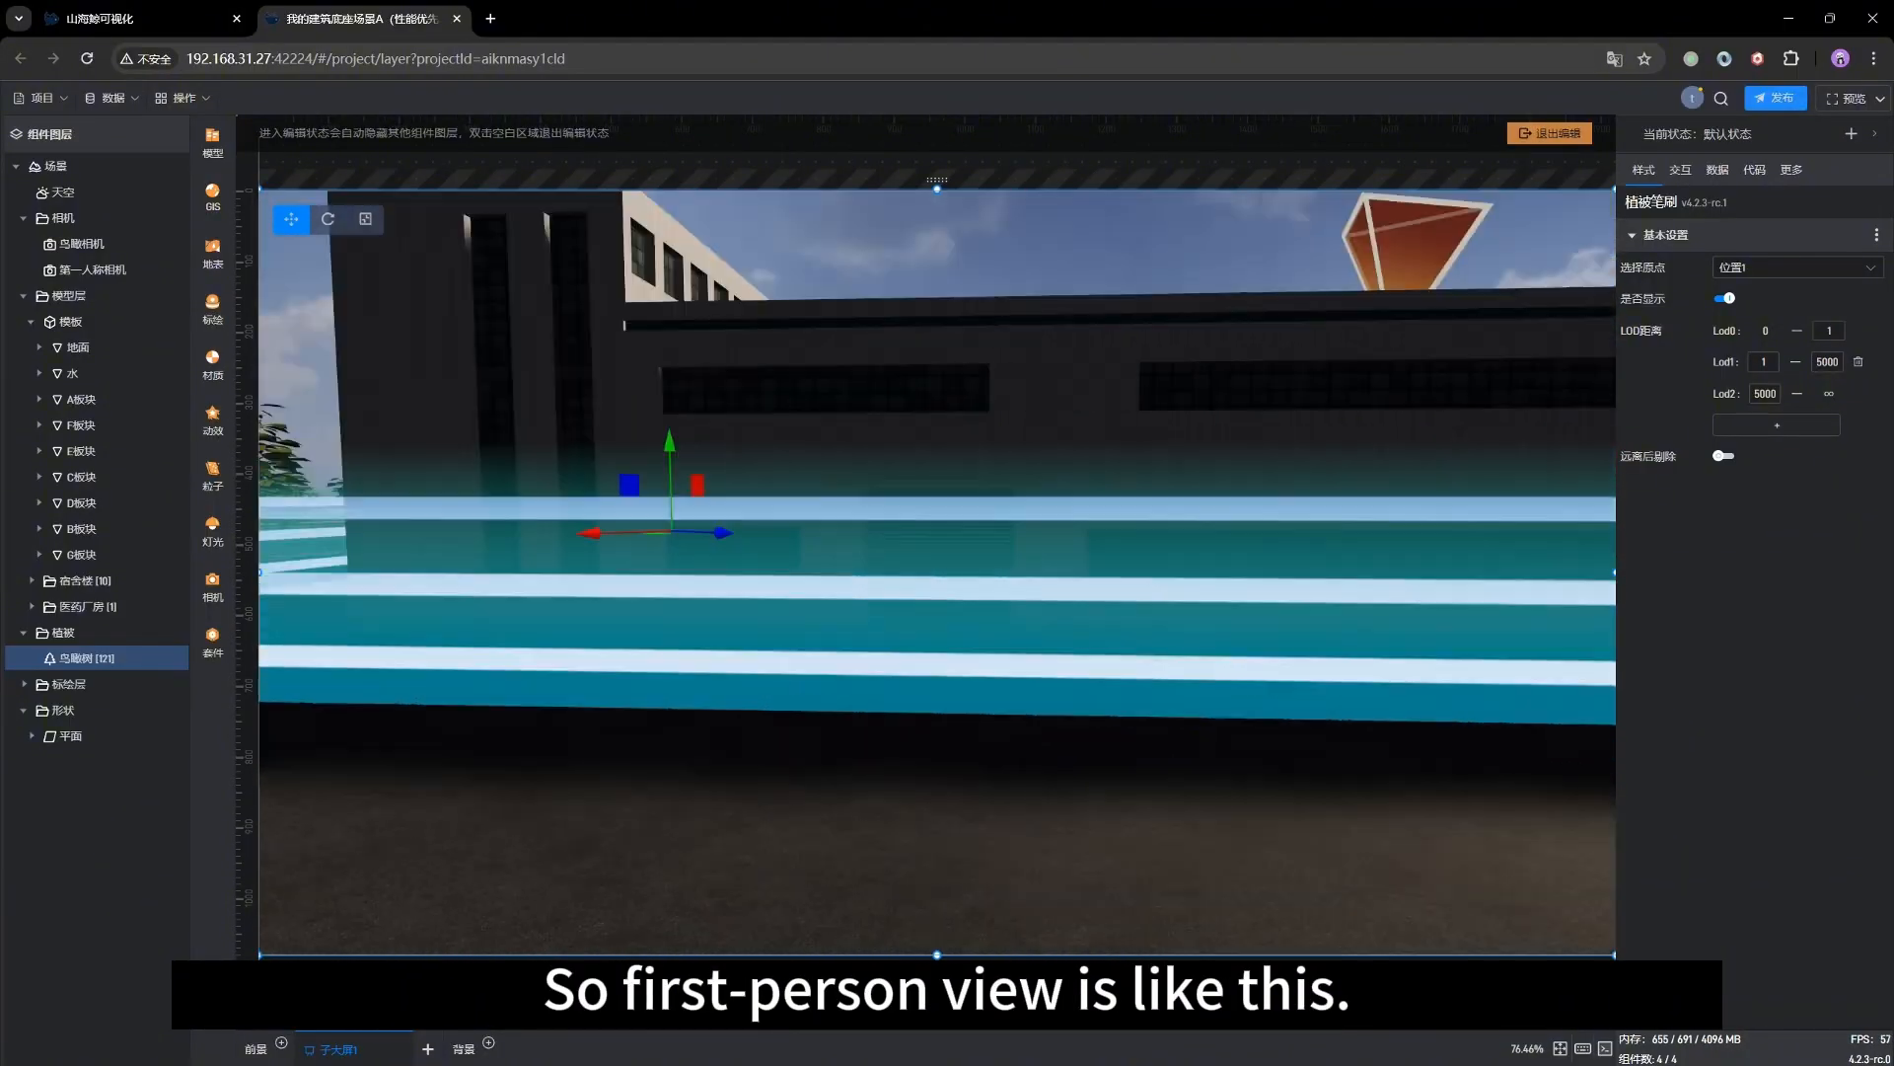
key(w)
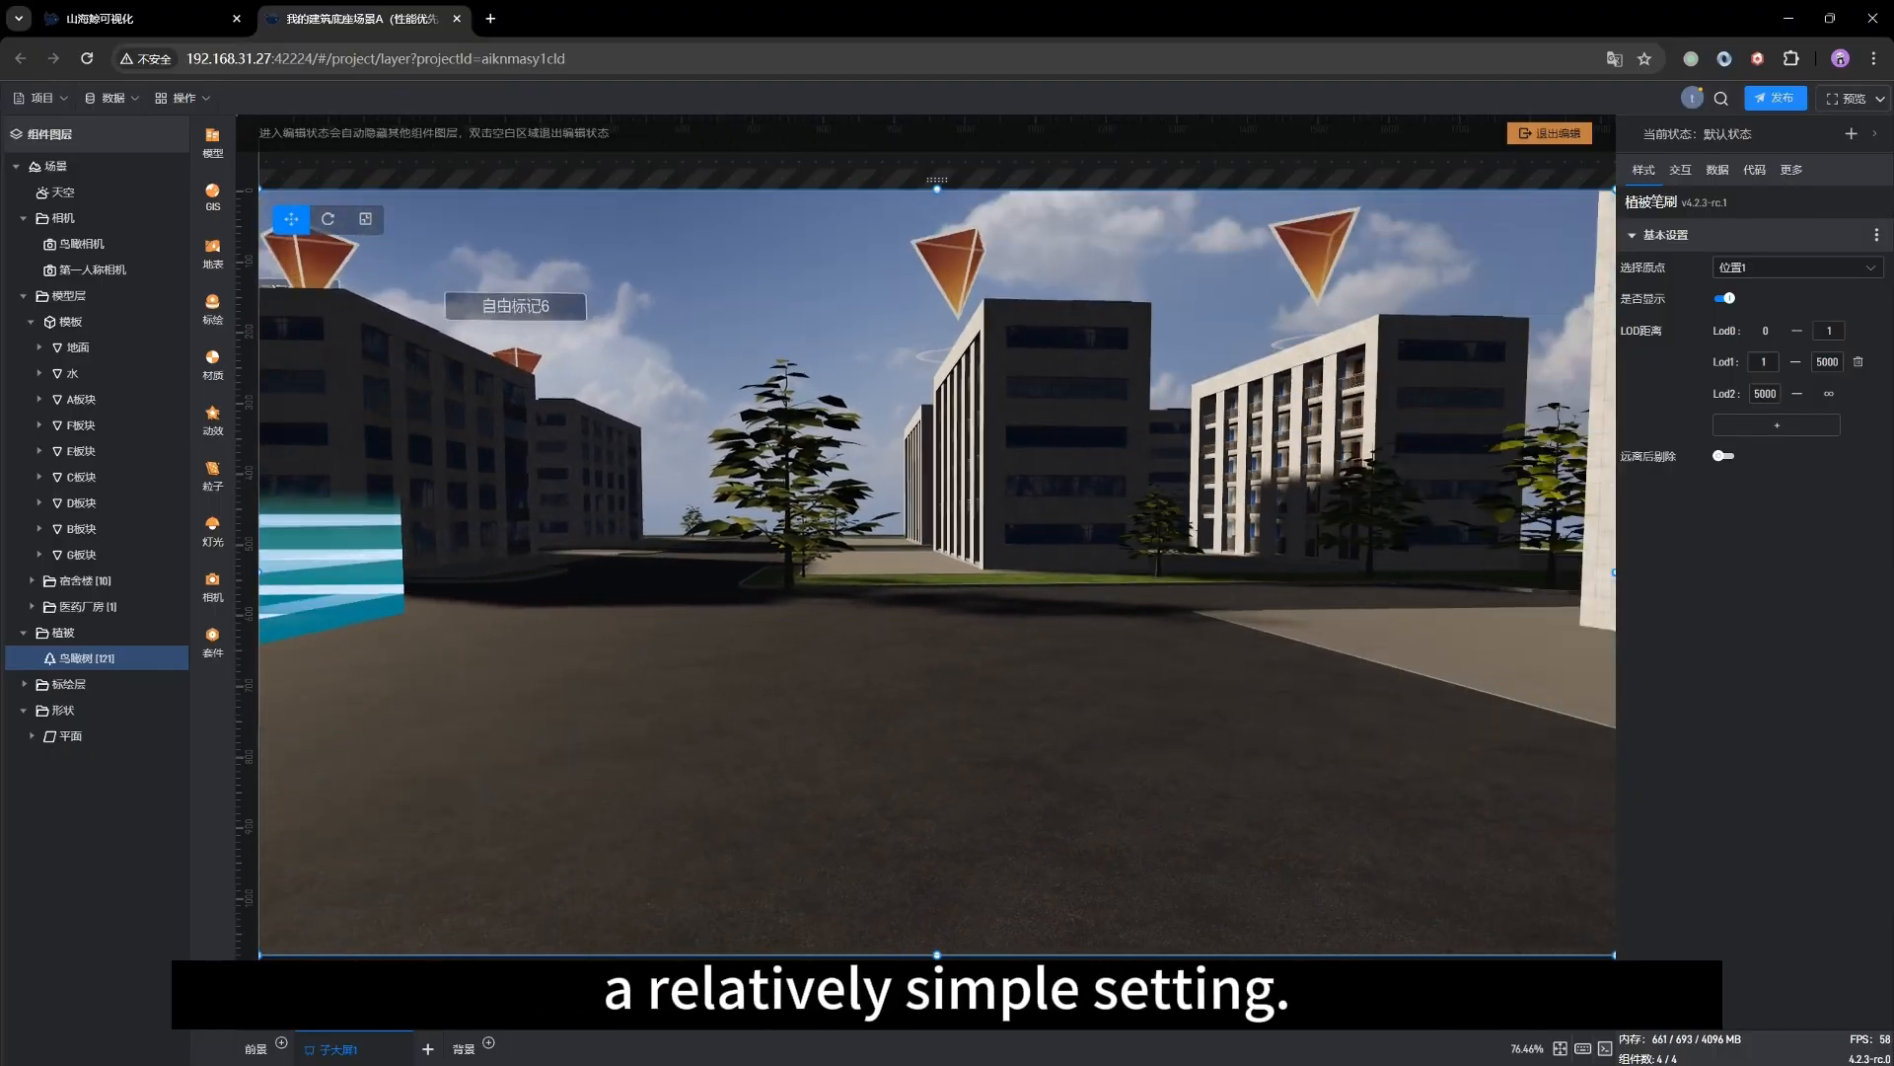
key(w)
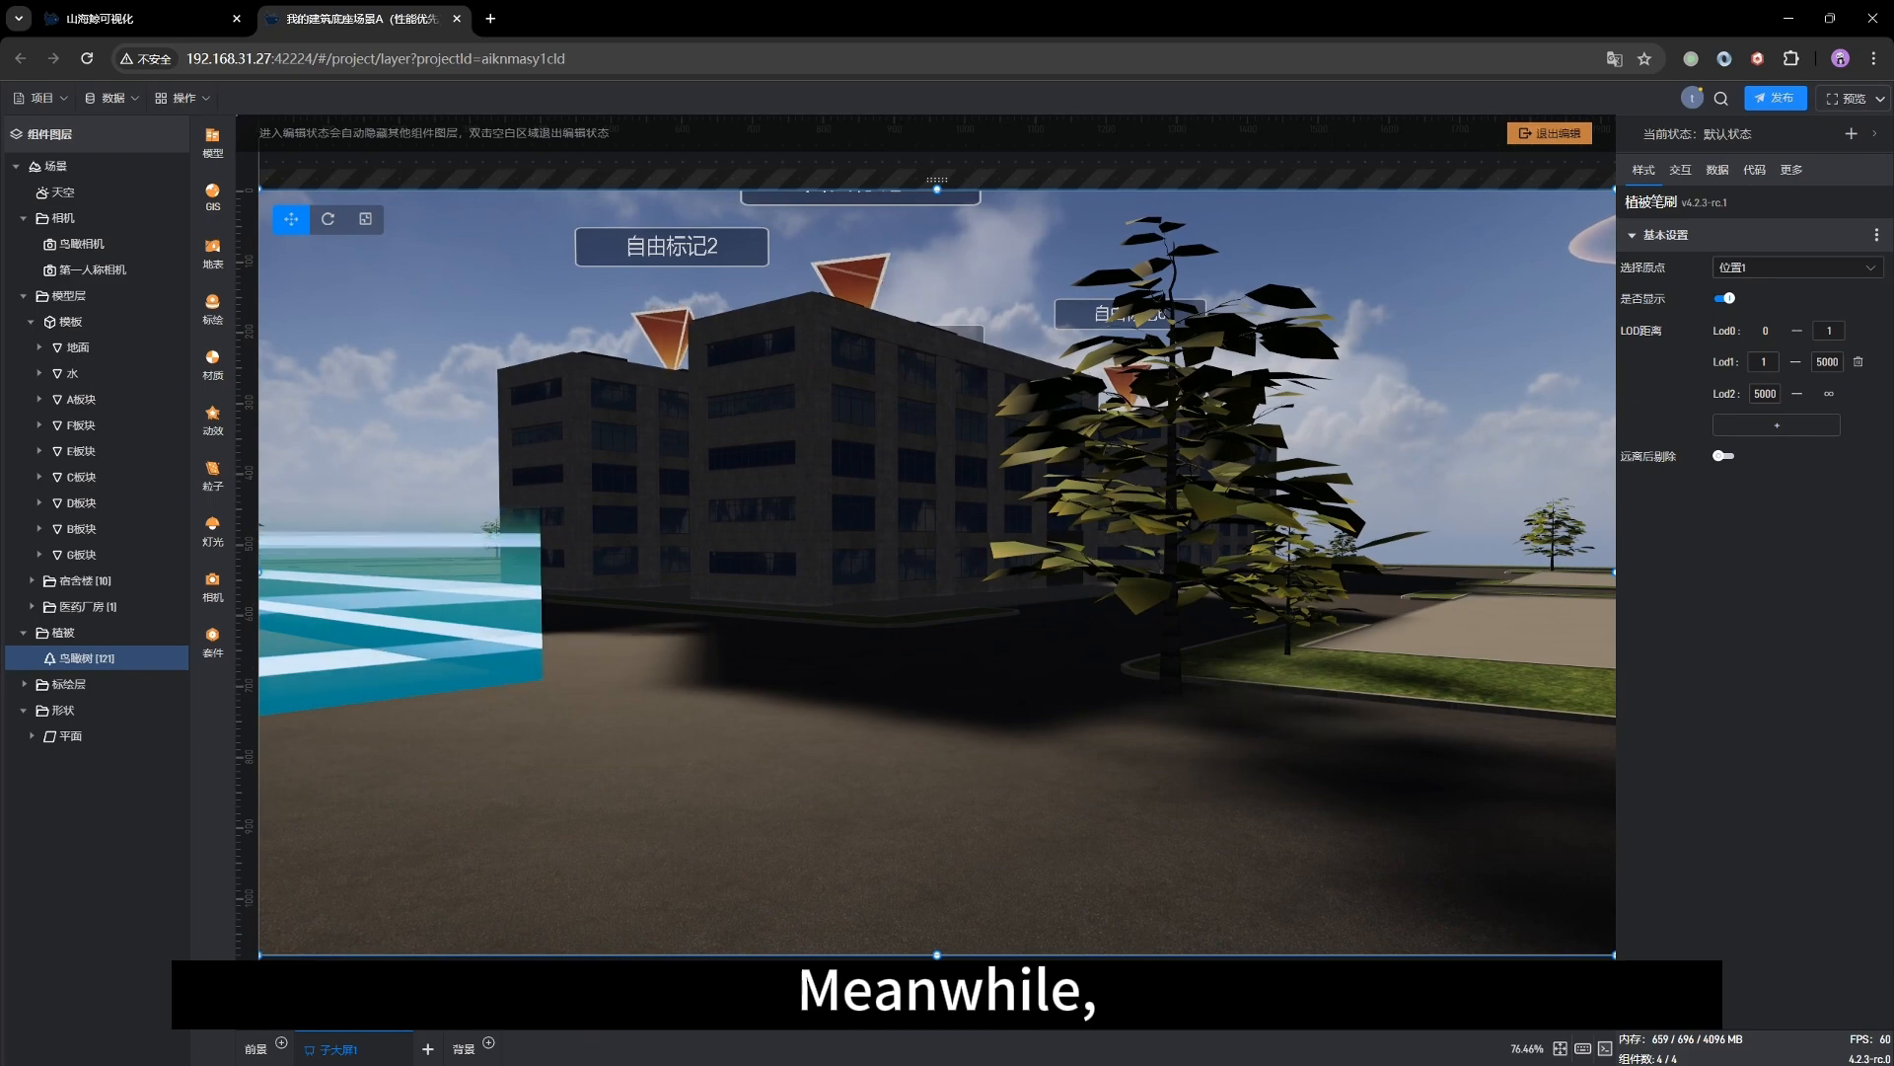
key(space)
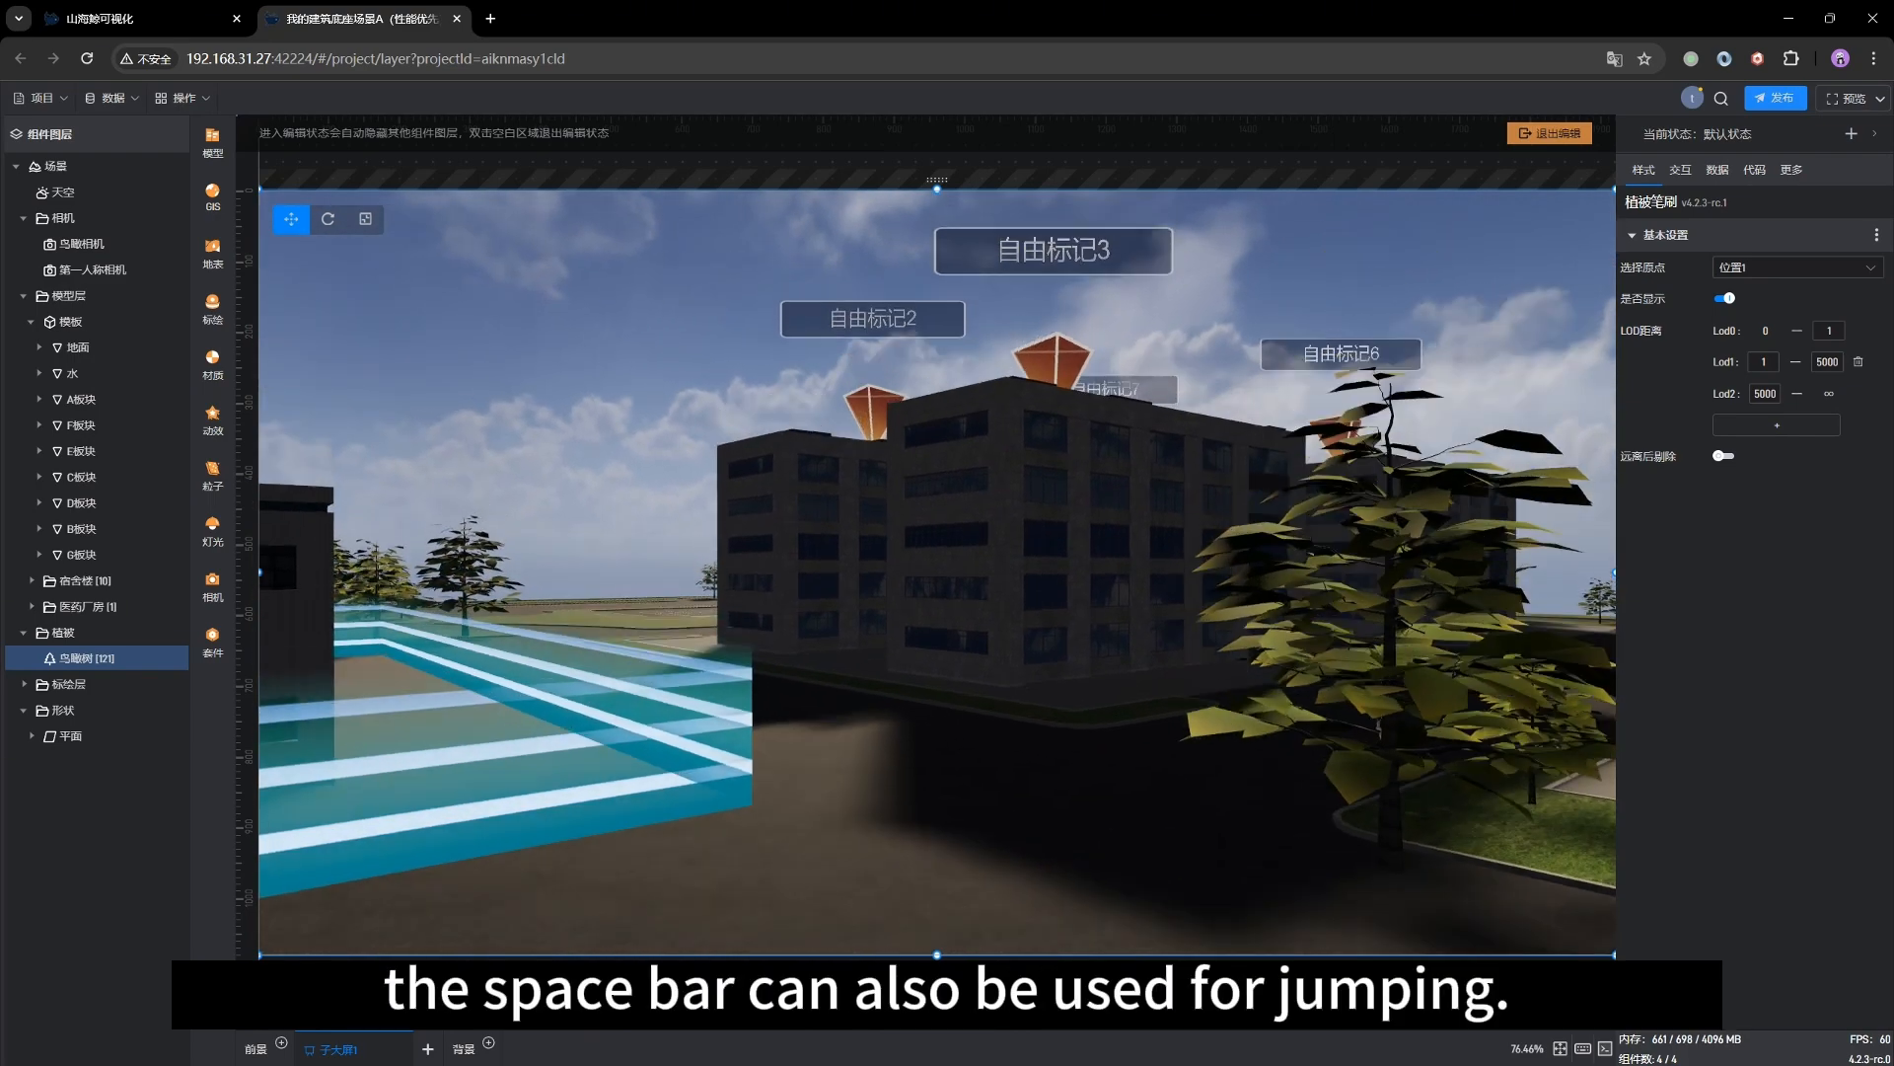
key(space)
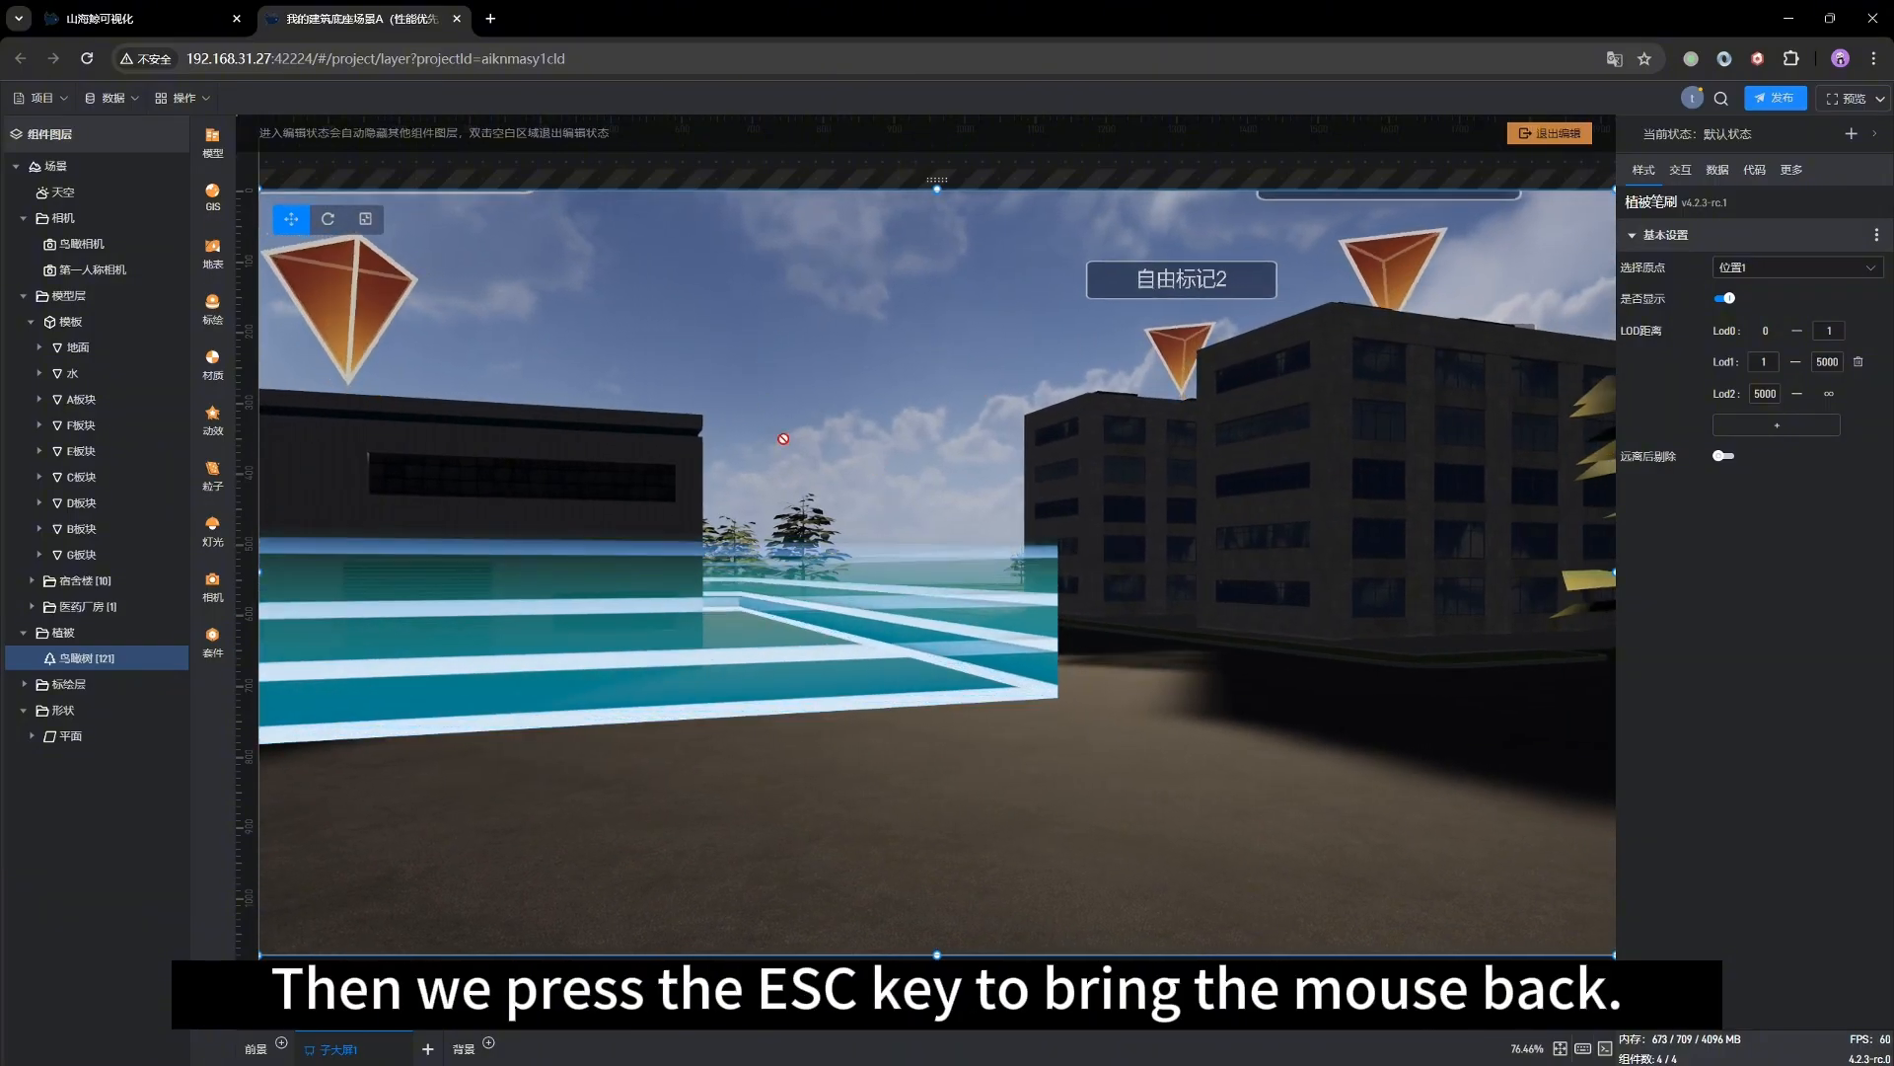
key(Escape)
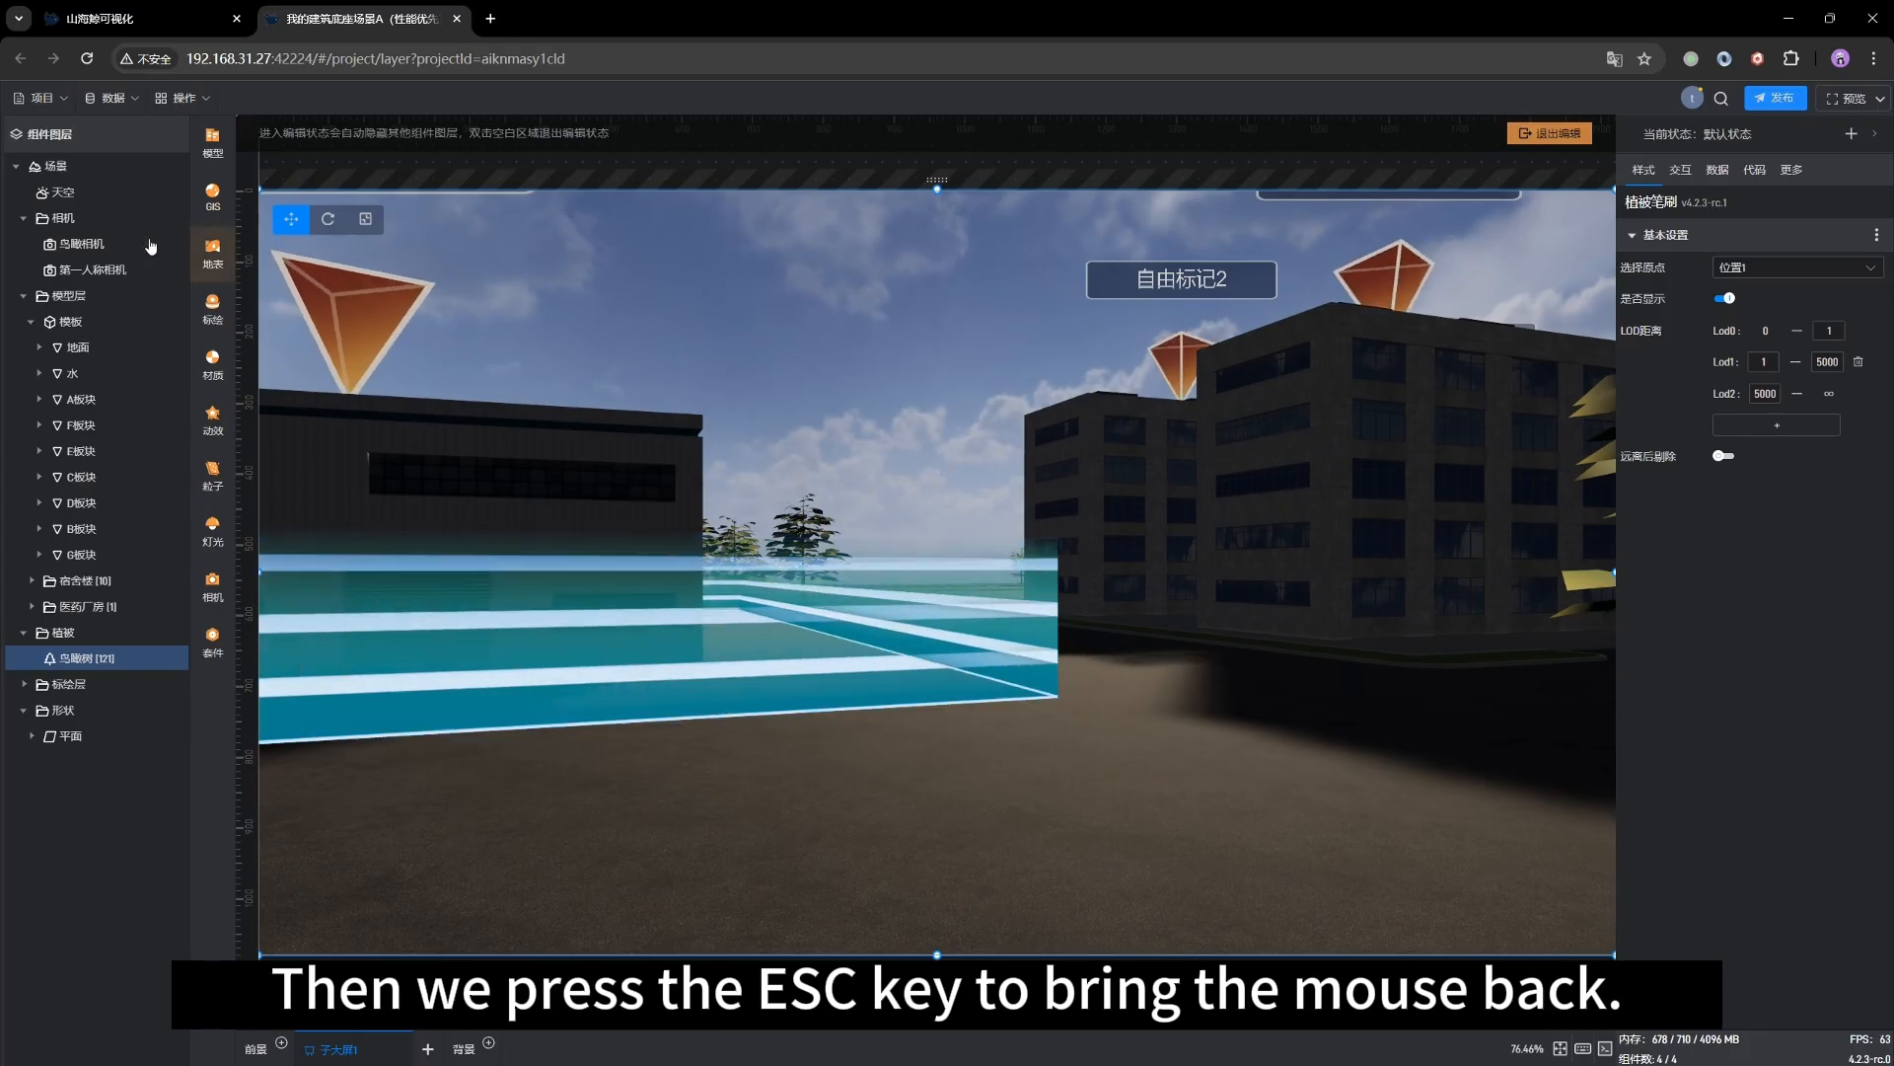
Turn off mouse locking (移动锁定鼠标) for the first-person camera and test walking and turning with a free cursor
click(104, 270)
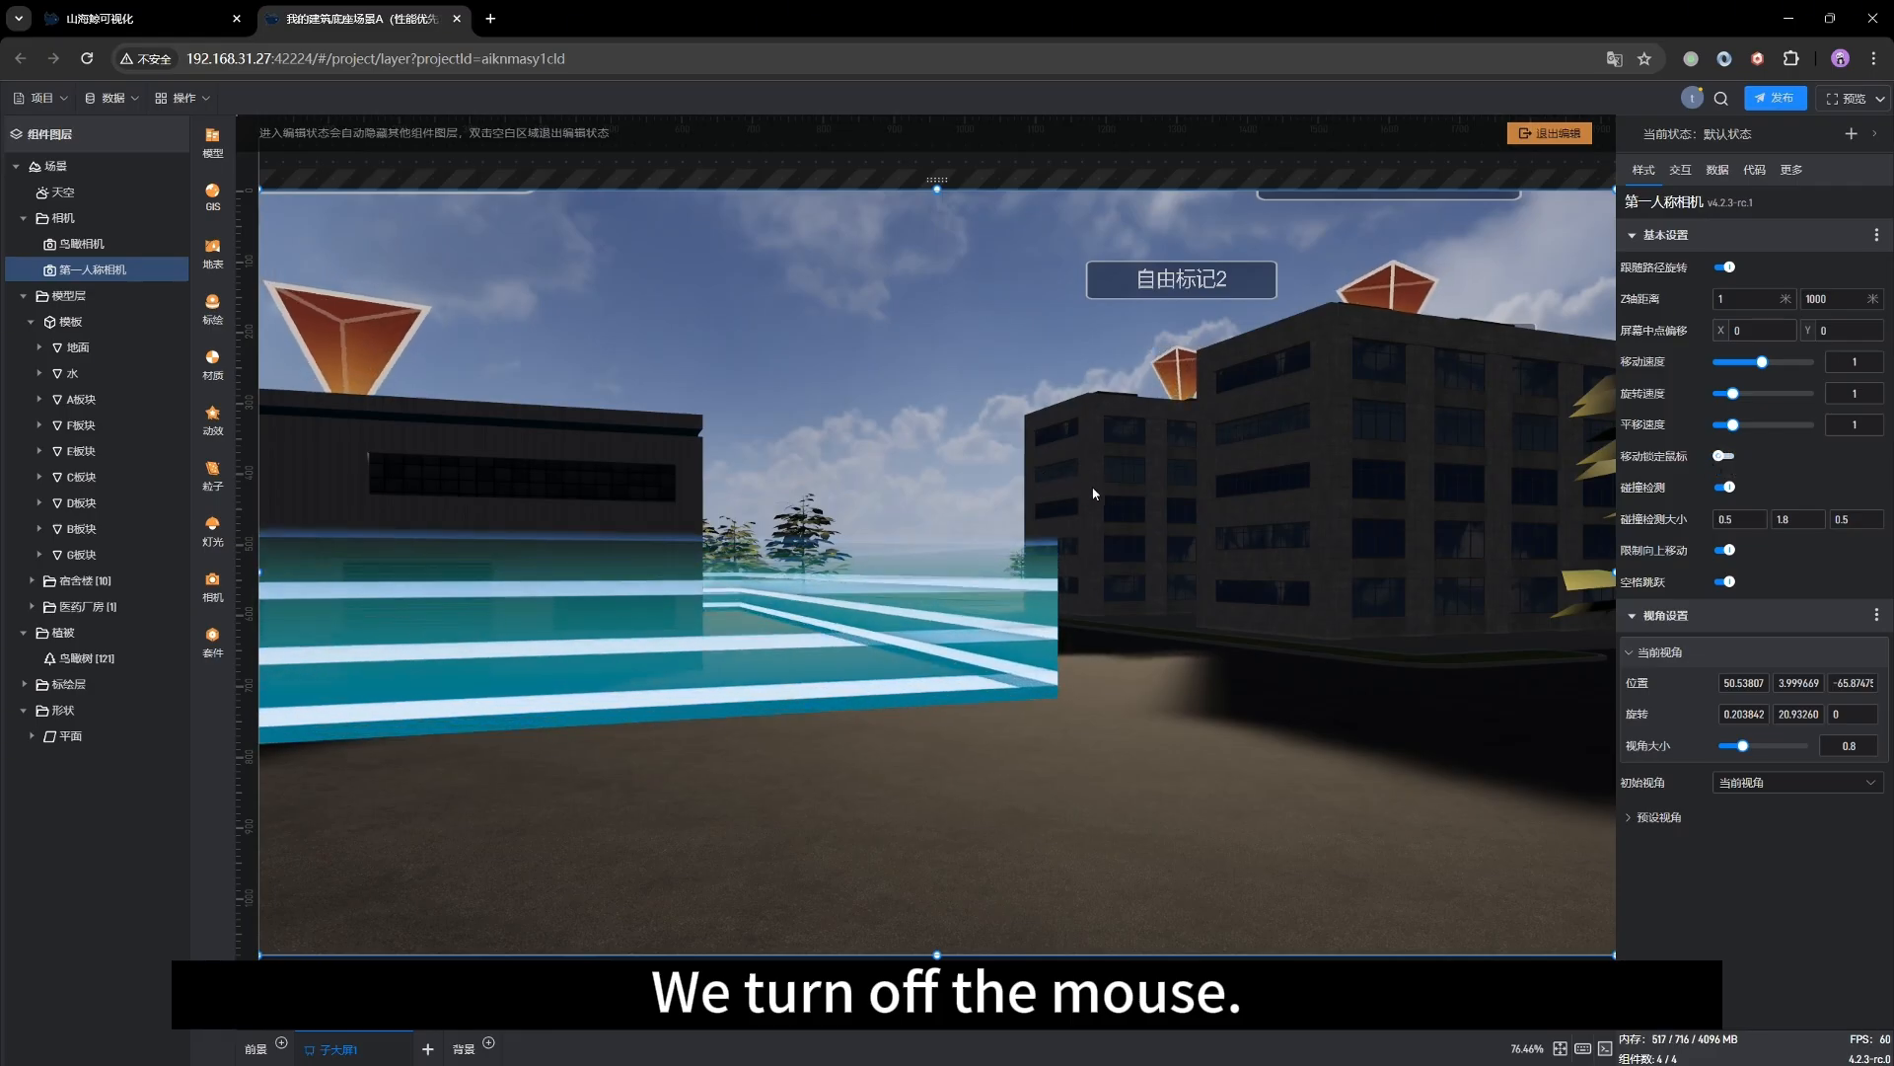
drag(1178, 481, 1080, 458)
key(w)
key(w)
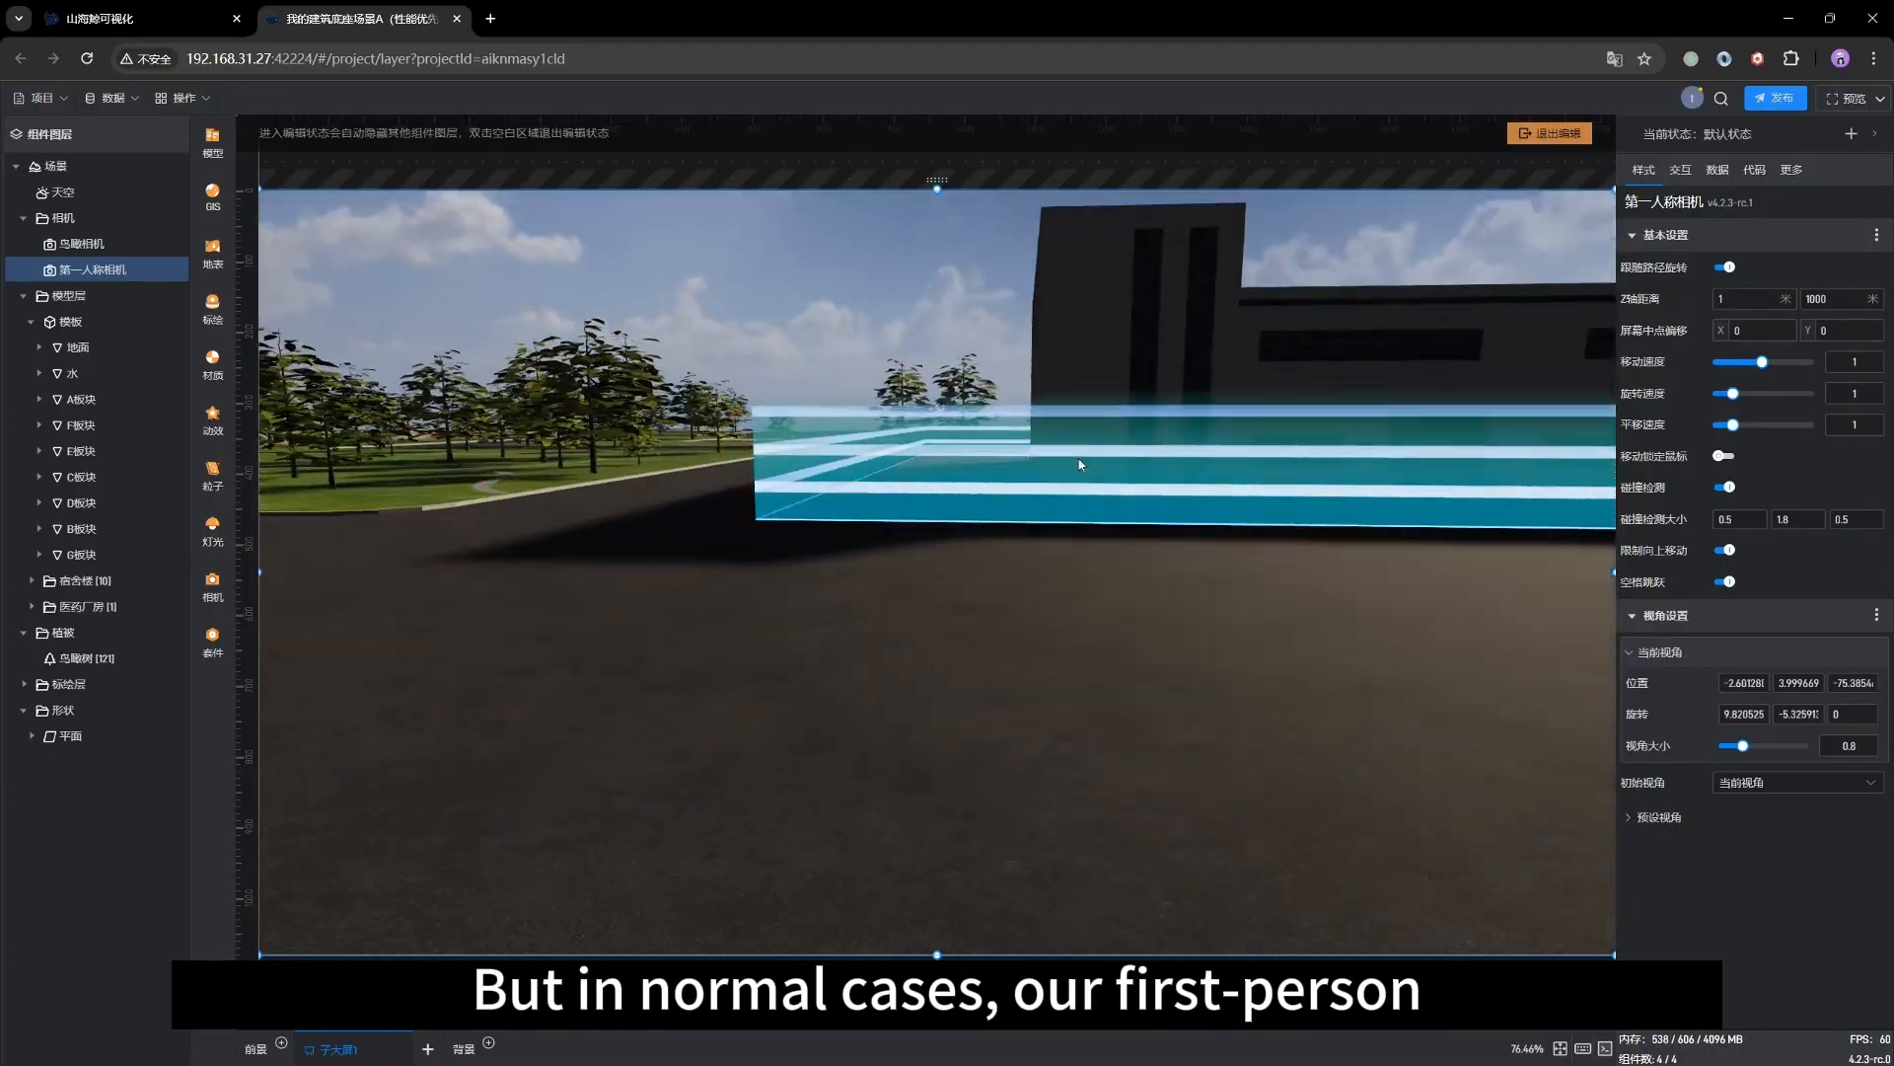
key(w)
key(a)
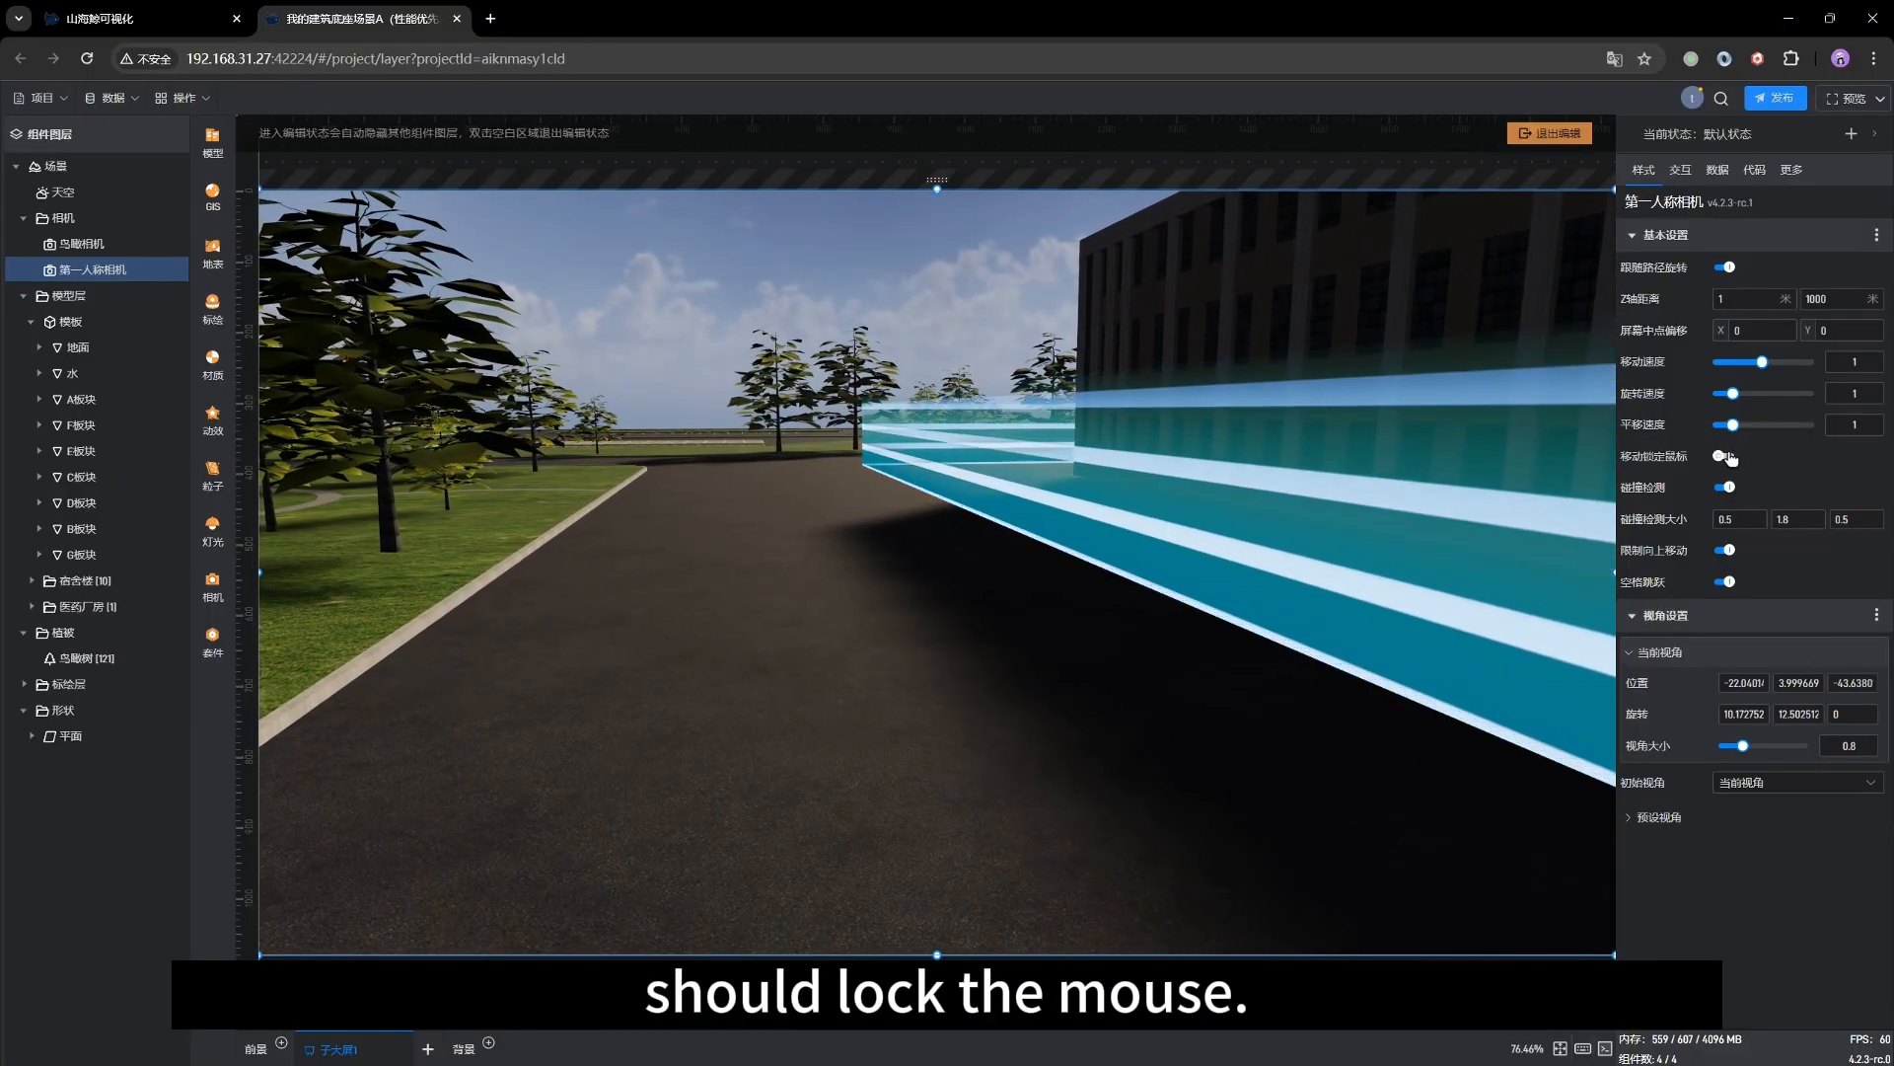
Turn mouse locking (移动锁定鼠标) back on for the first-person camera and test walking along the road with the mouse captured
click(1729, 456)
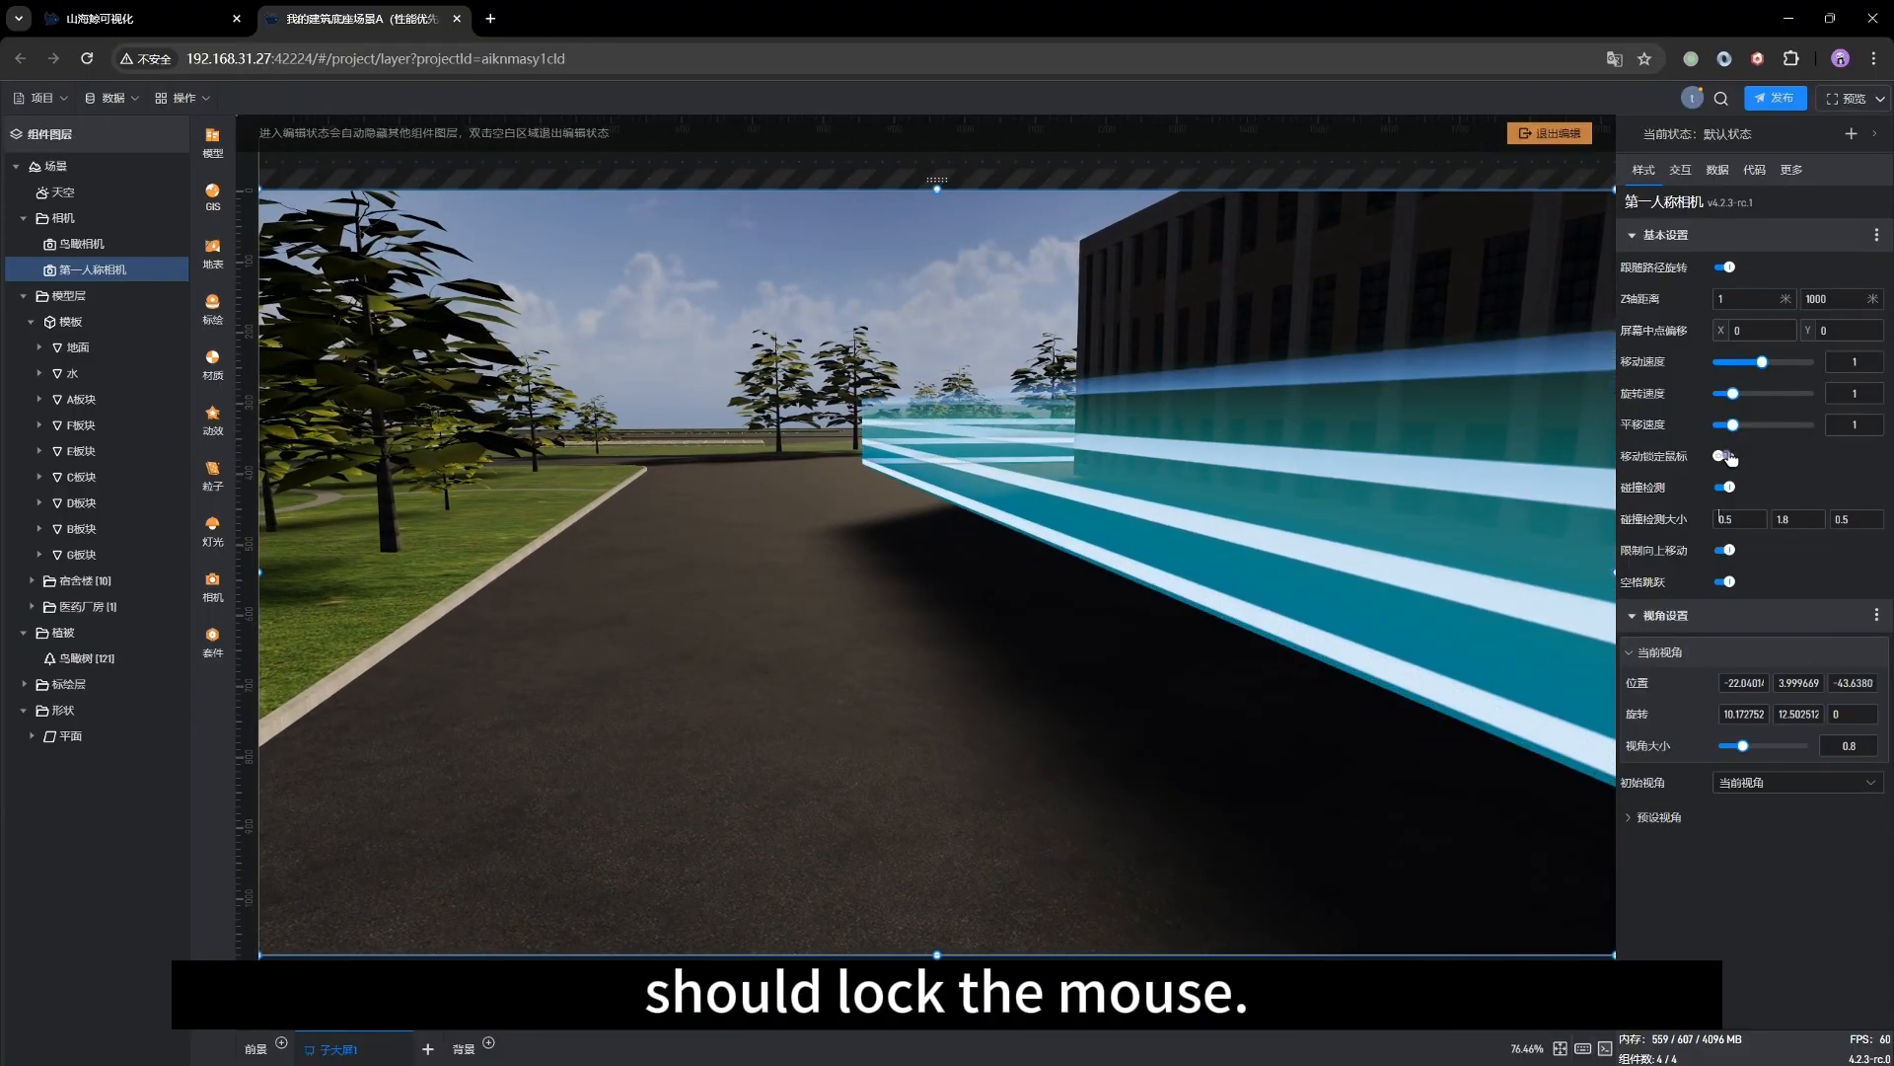
click(1005, 413)
click(1004, 413)
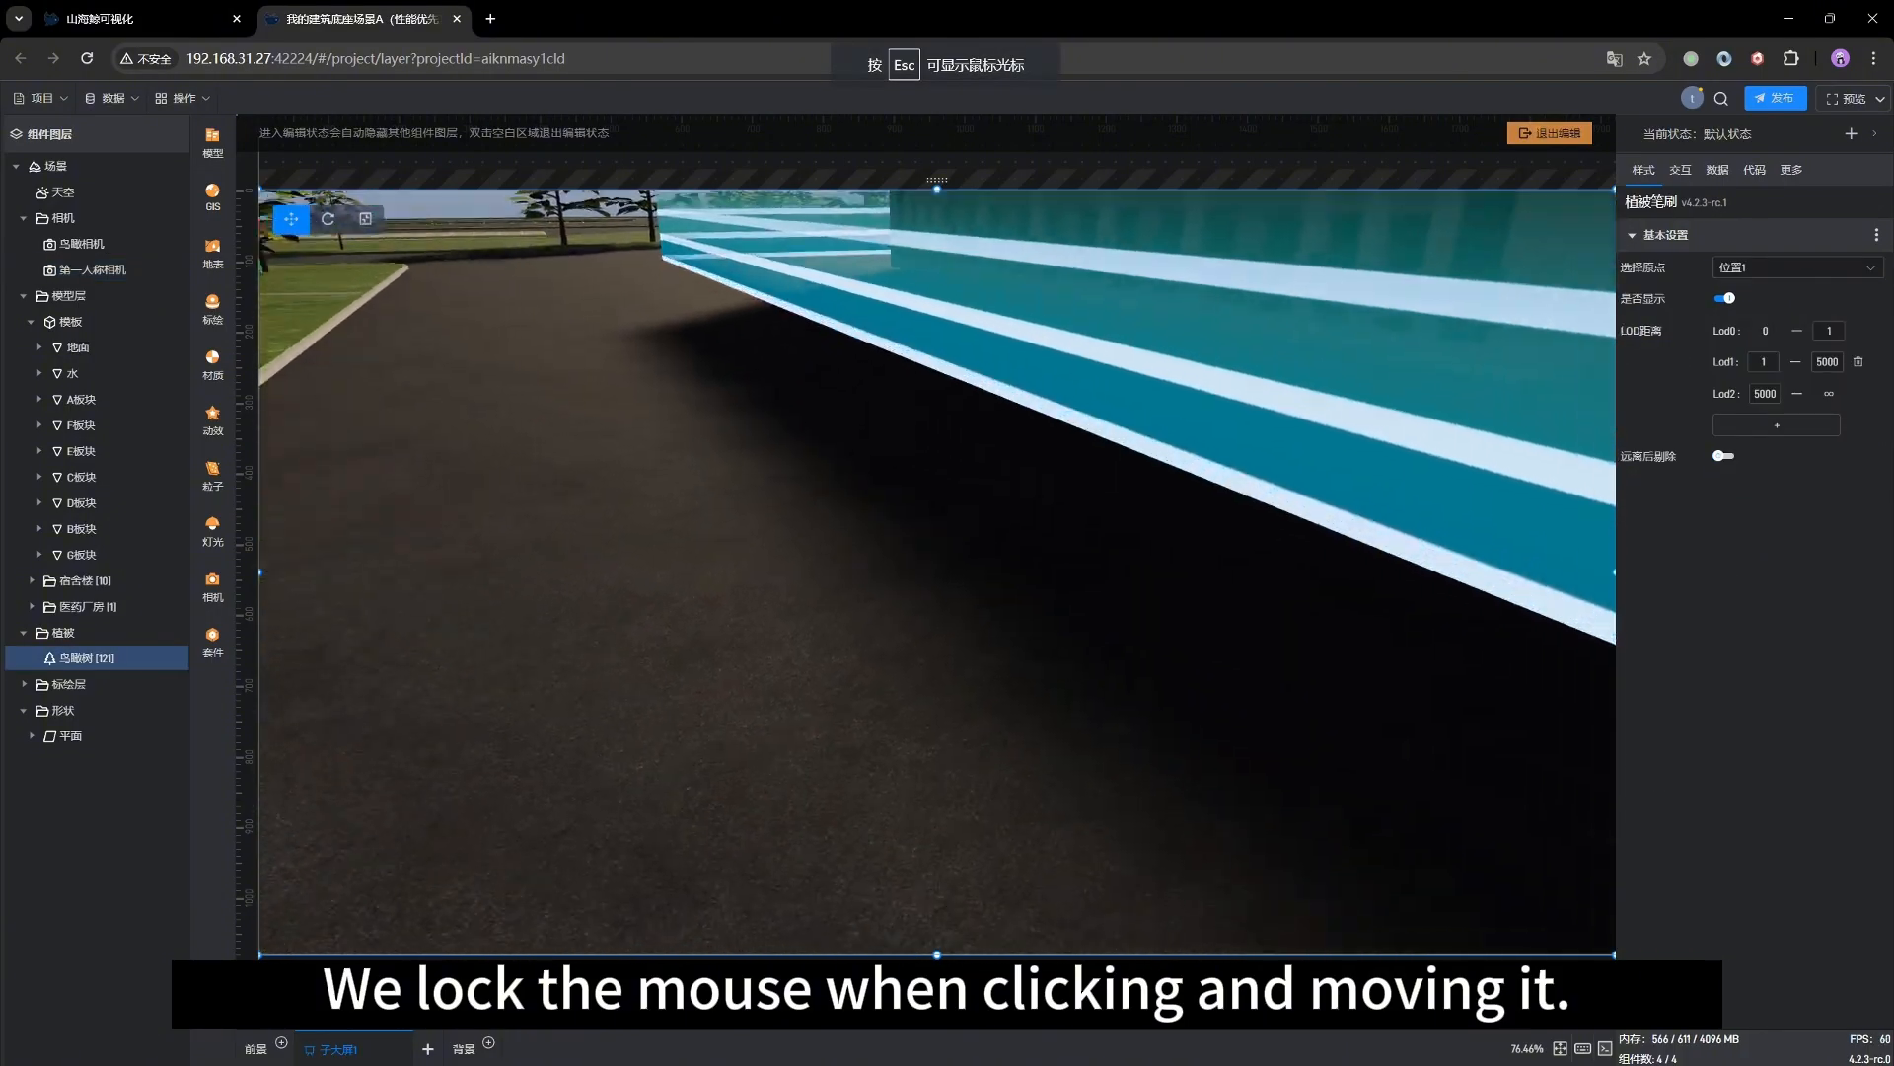
key(w)
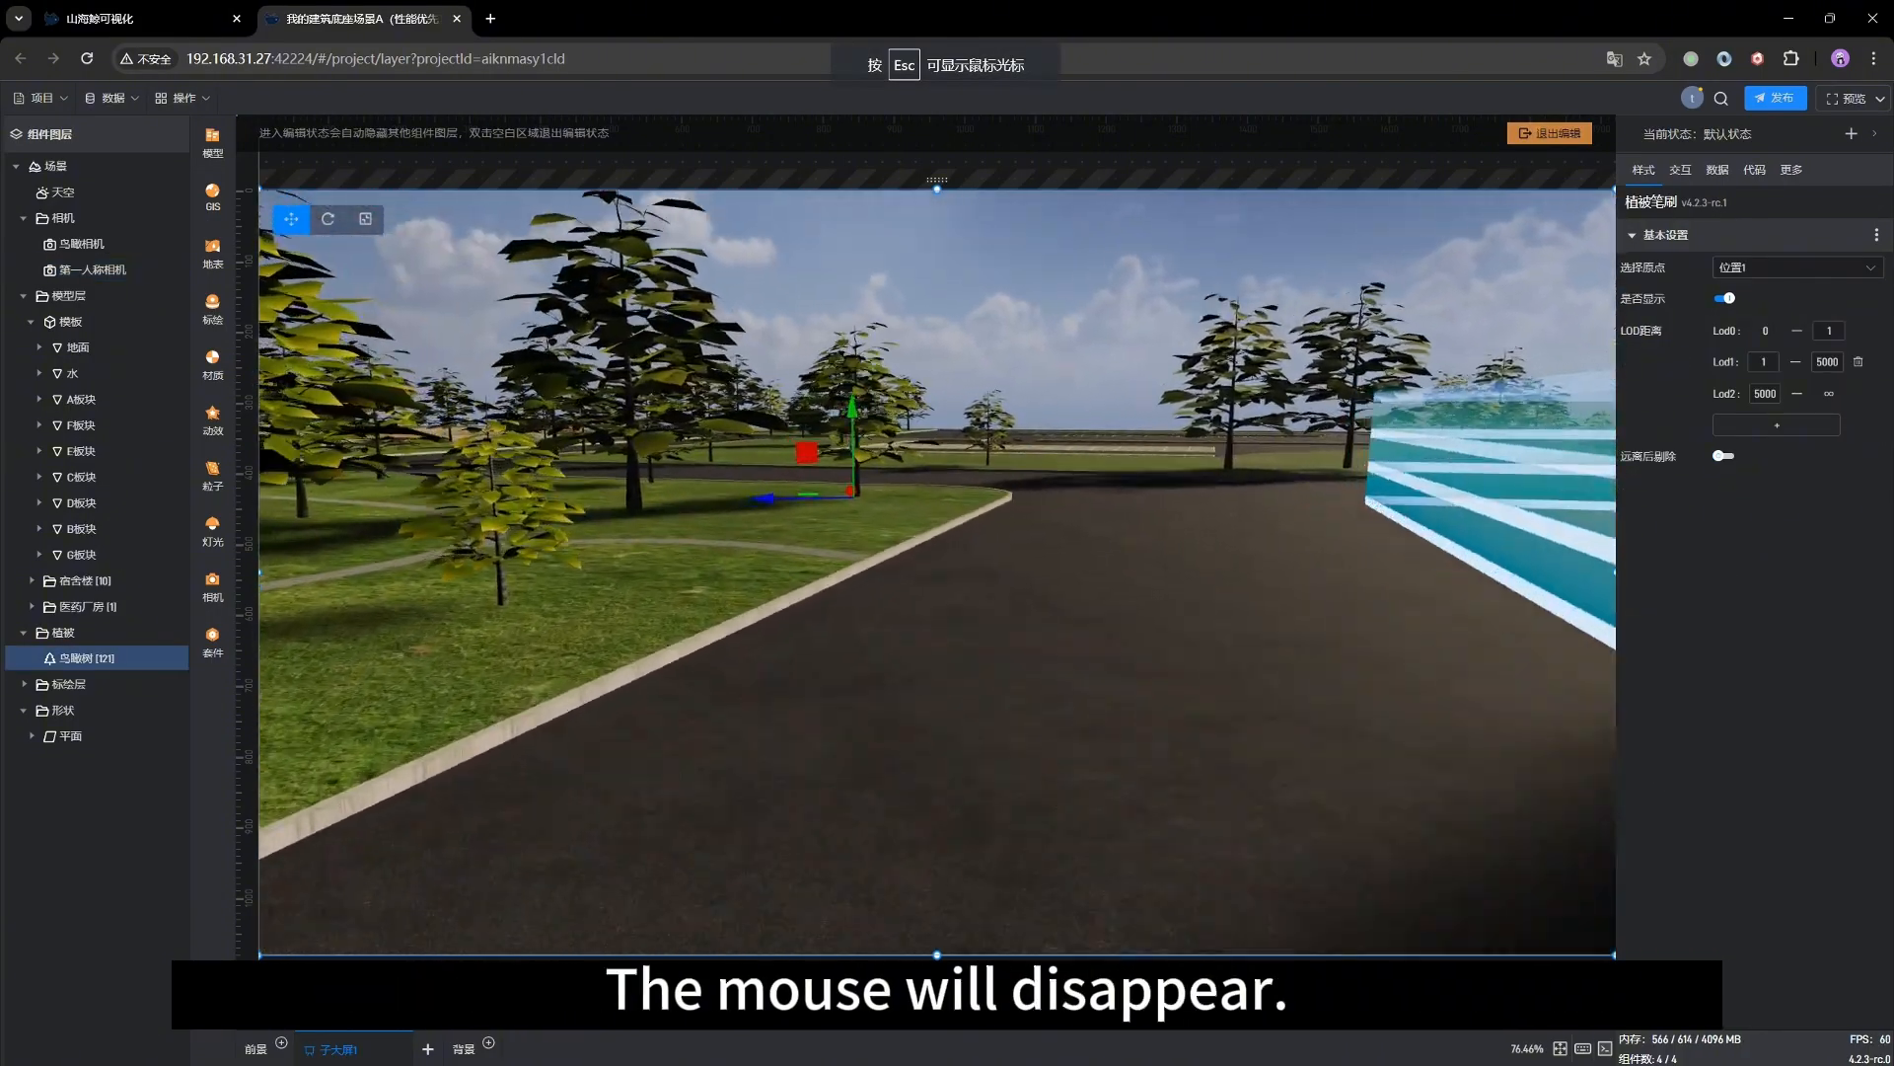
key(w)
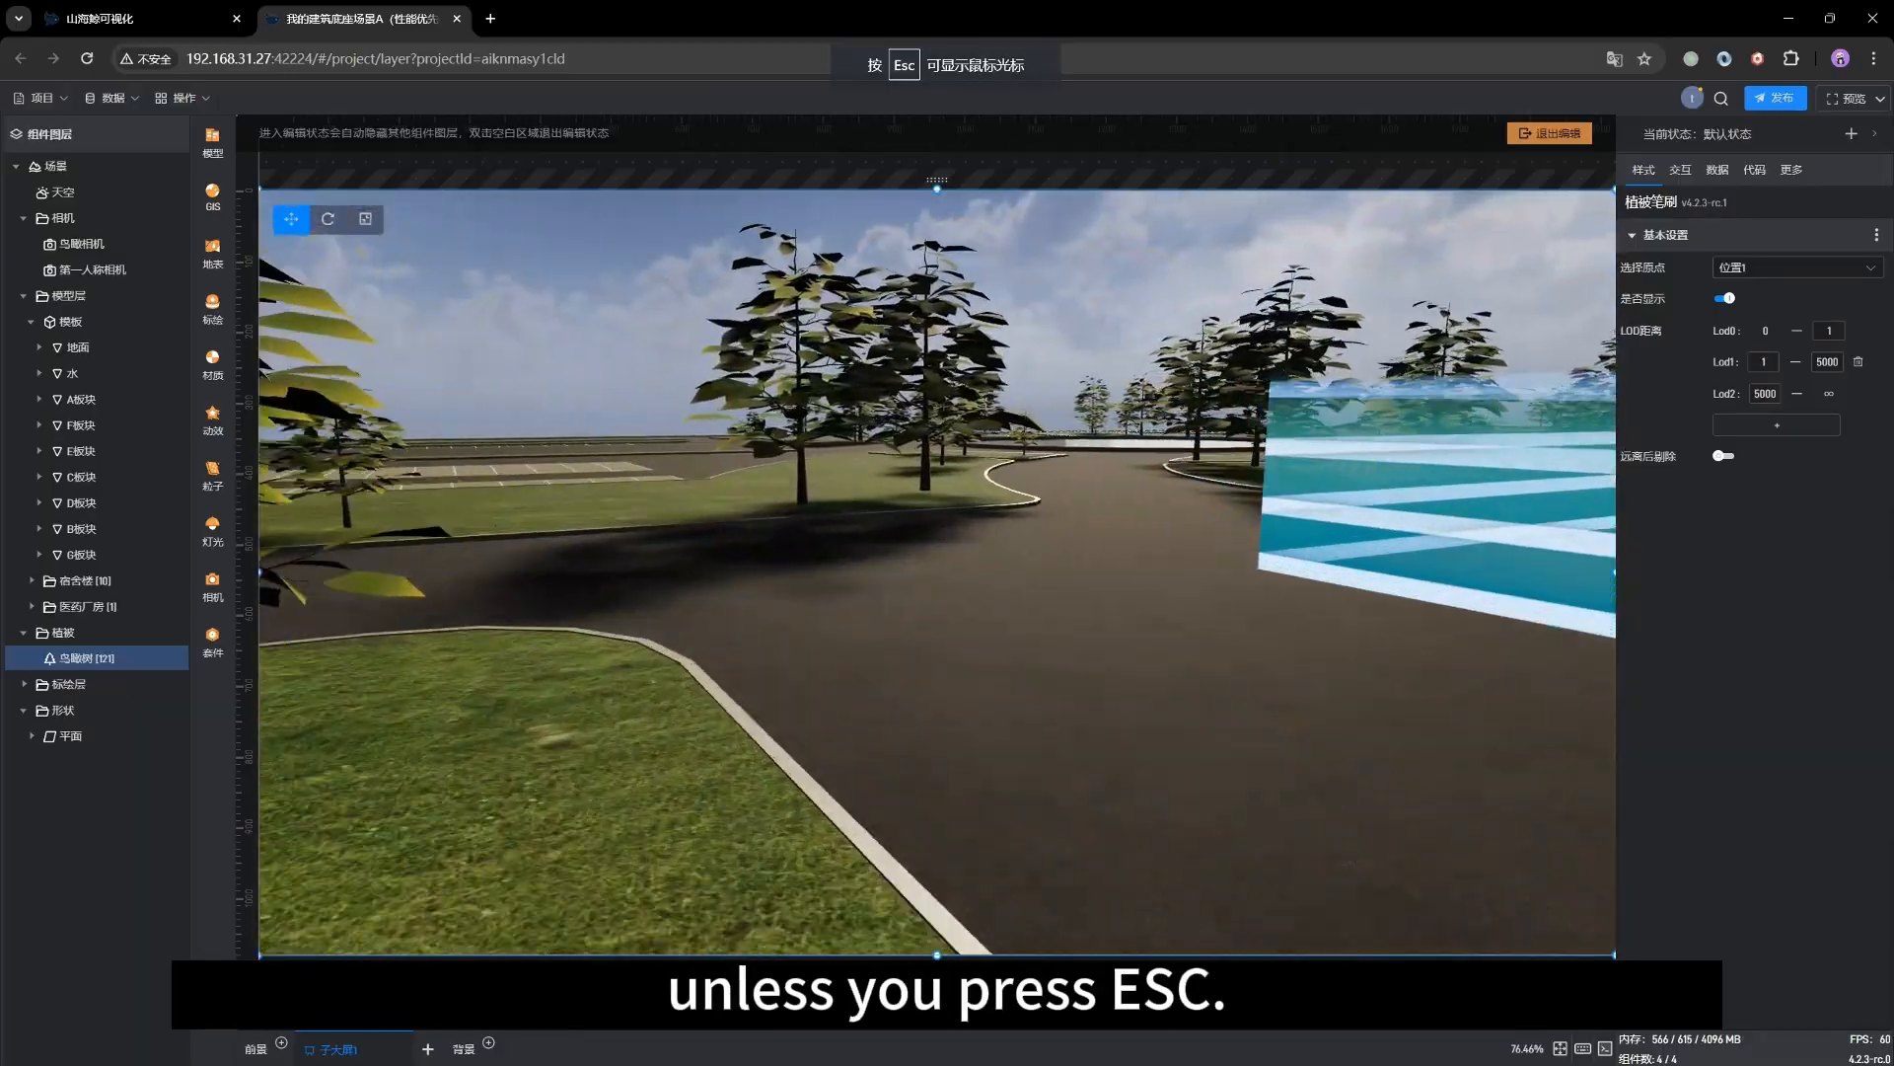
Walk the first-person camera past the trees and into the white factory building to check whether its walls block movement
key(w)
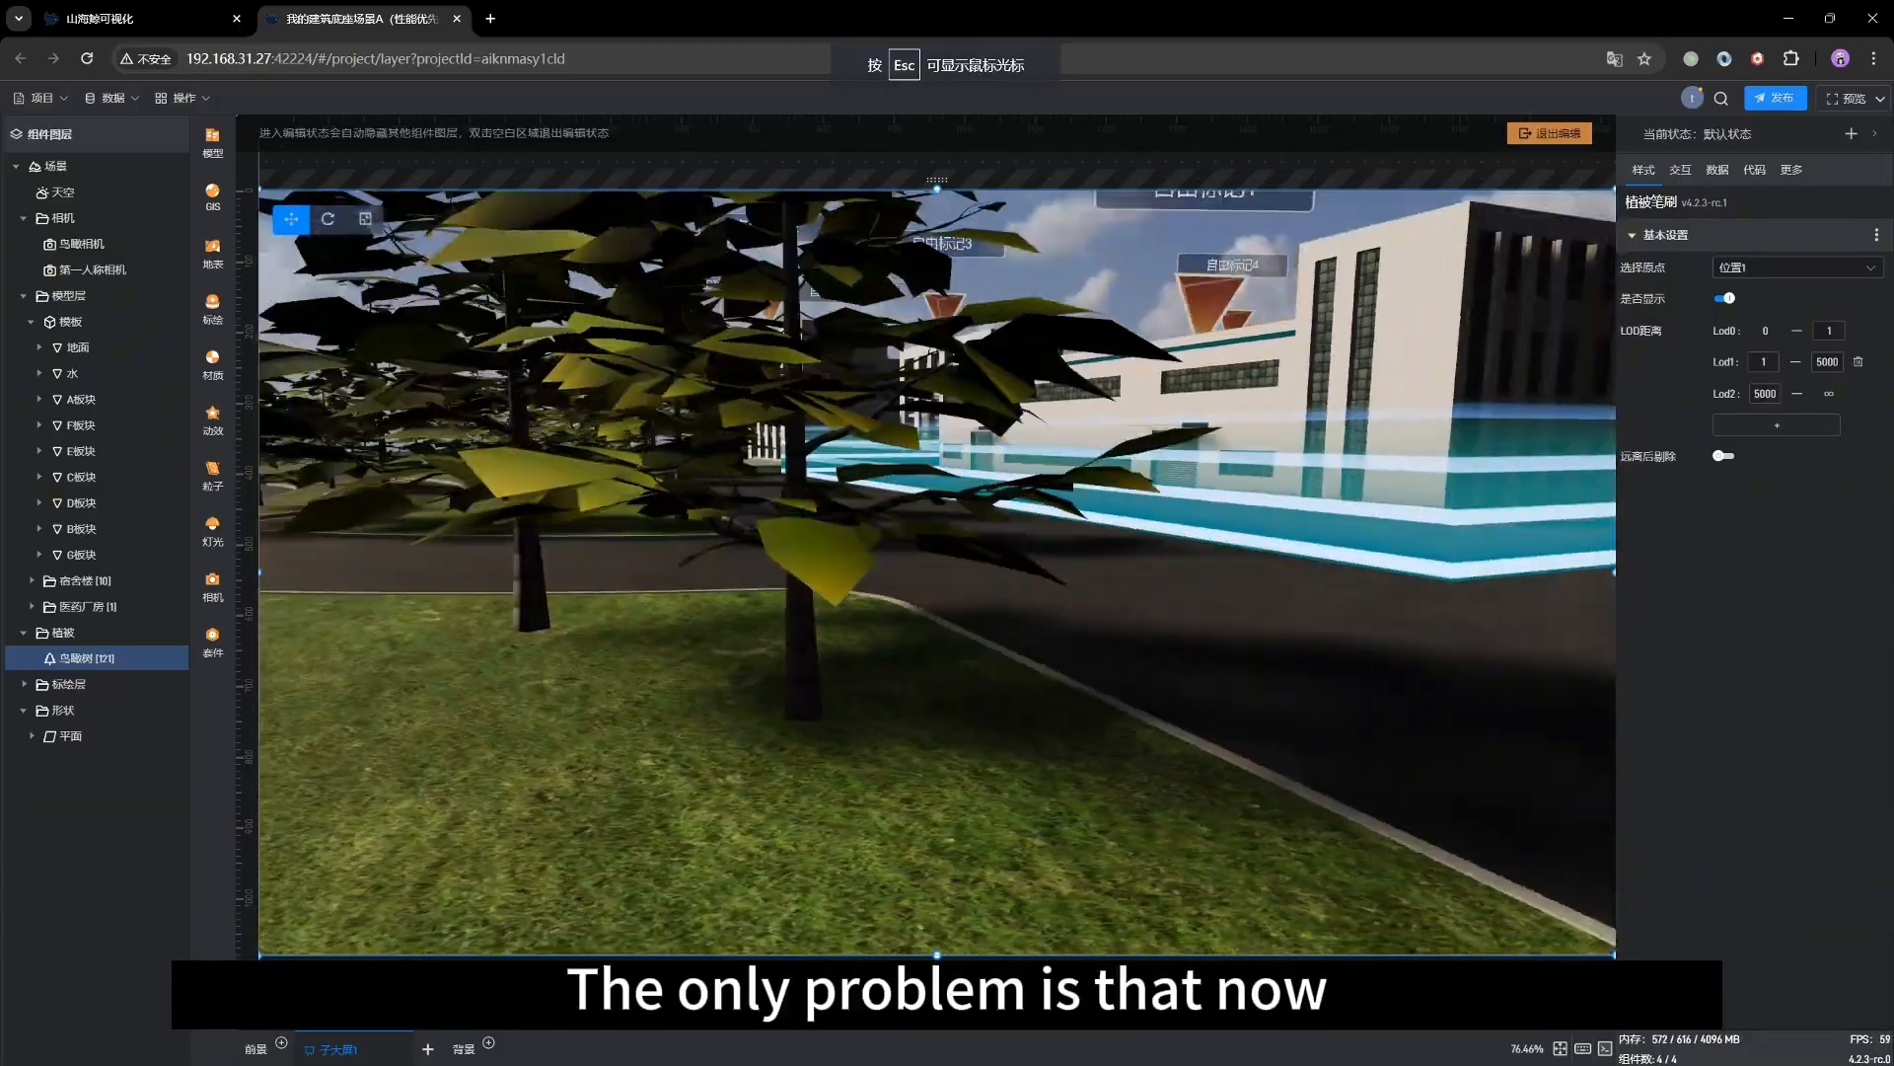
key(w)
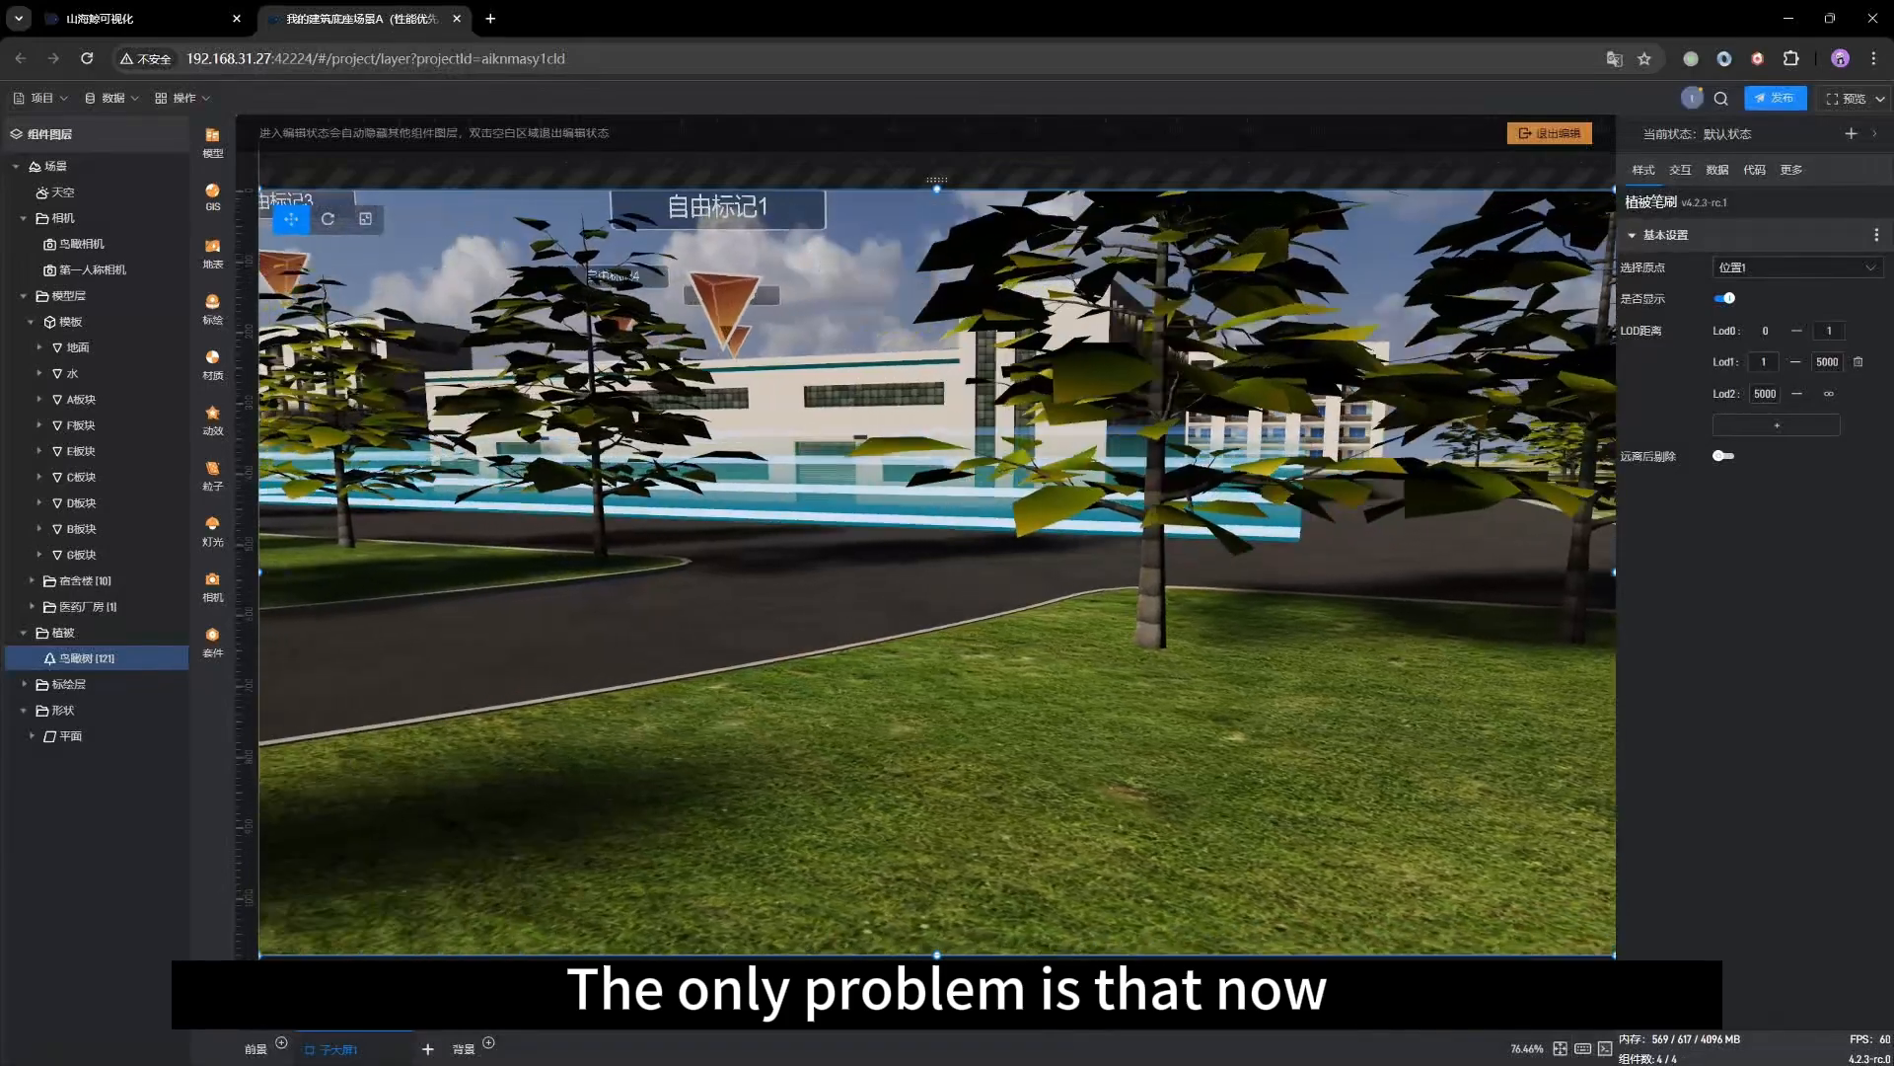
key(w)
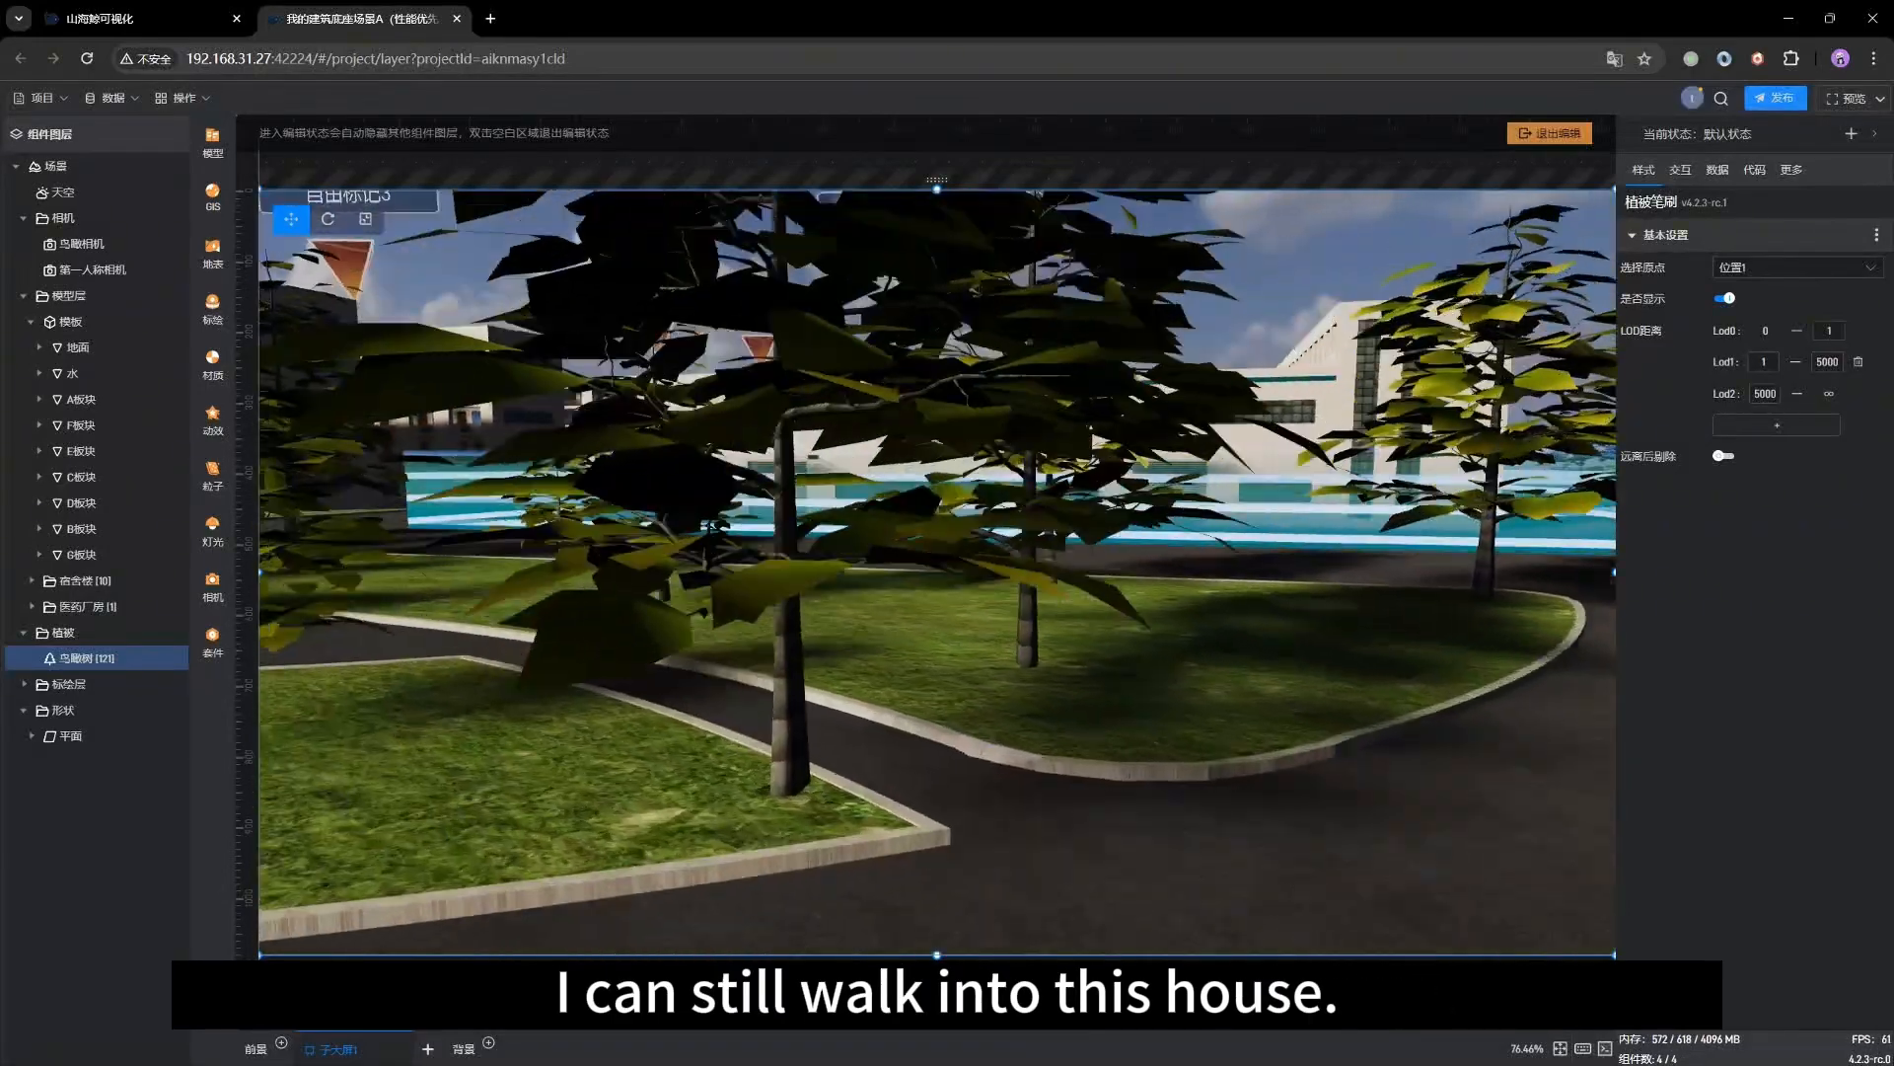
key(w)
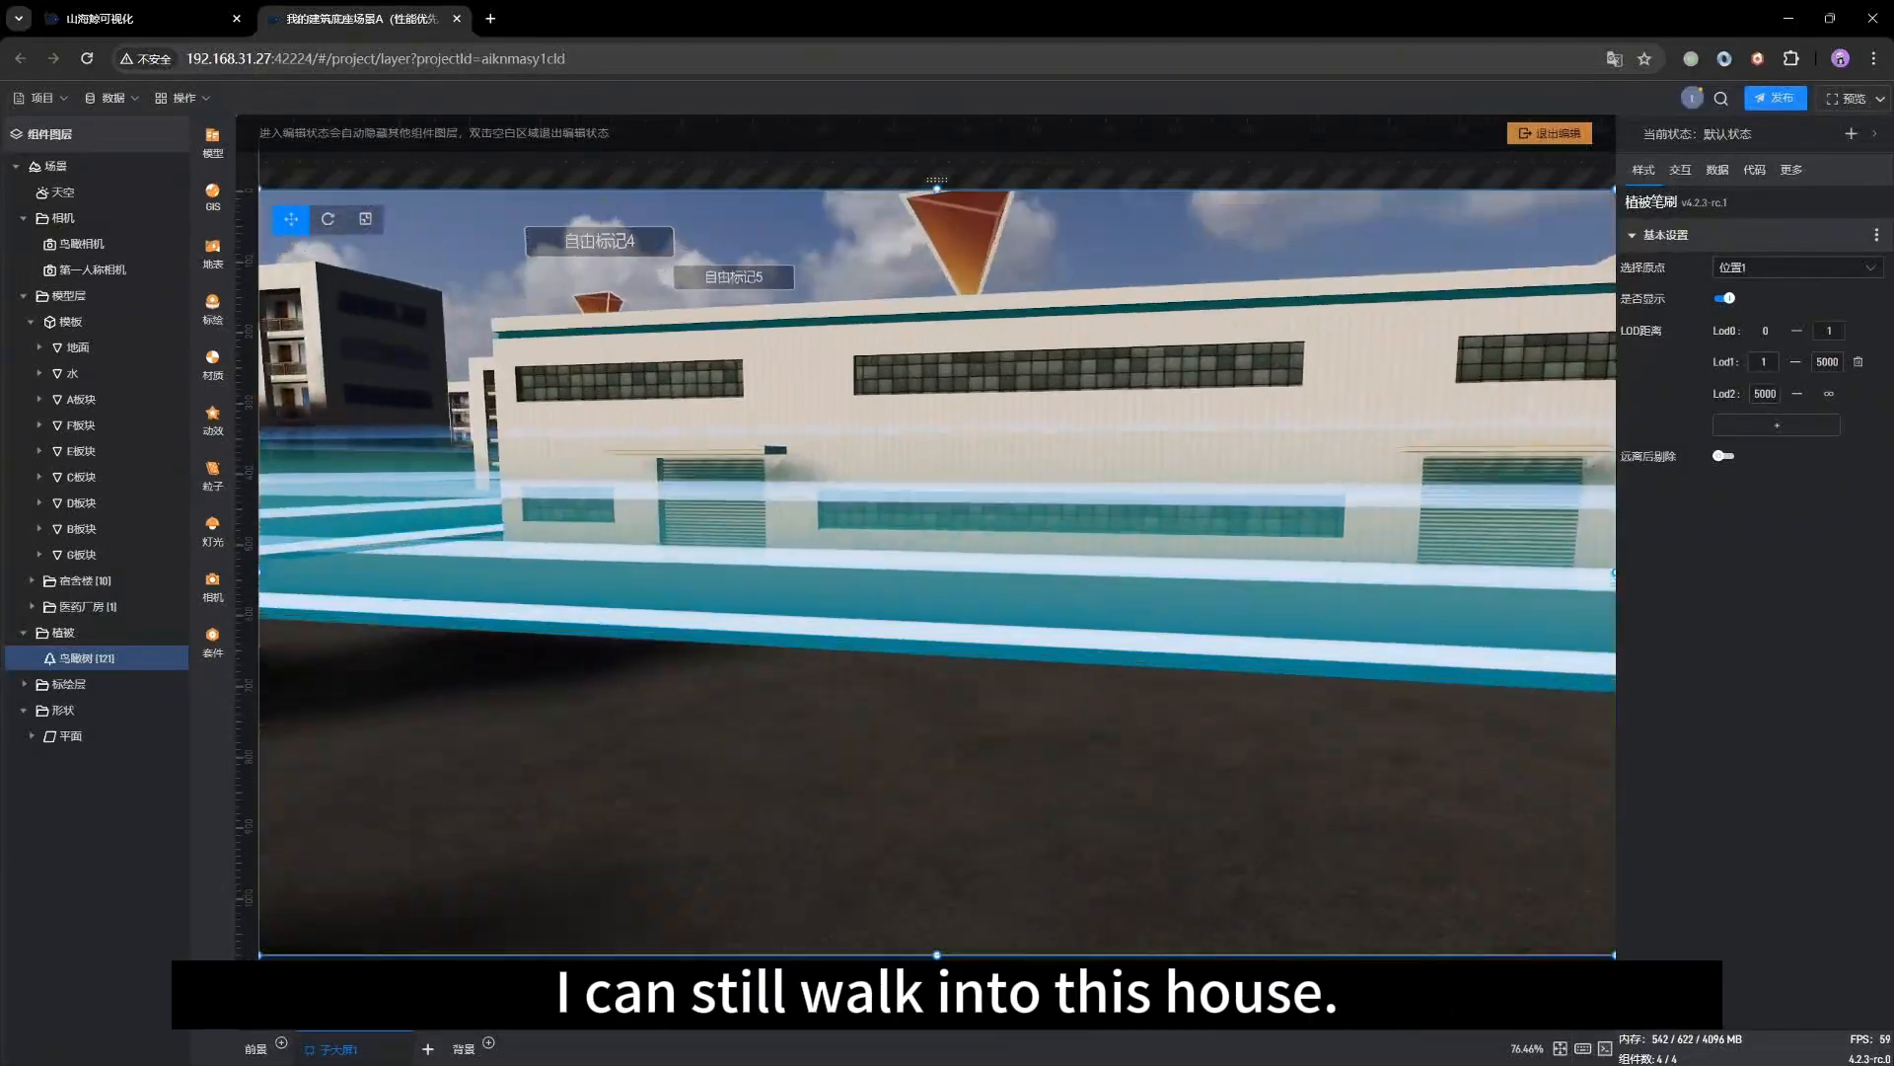
key(w)
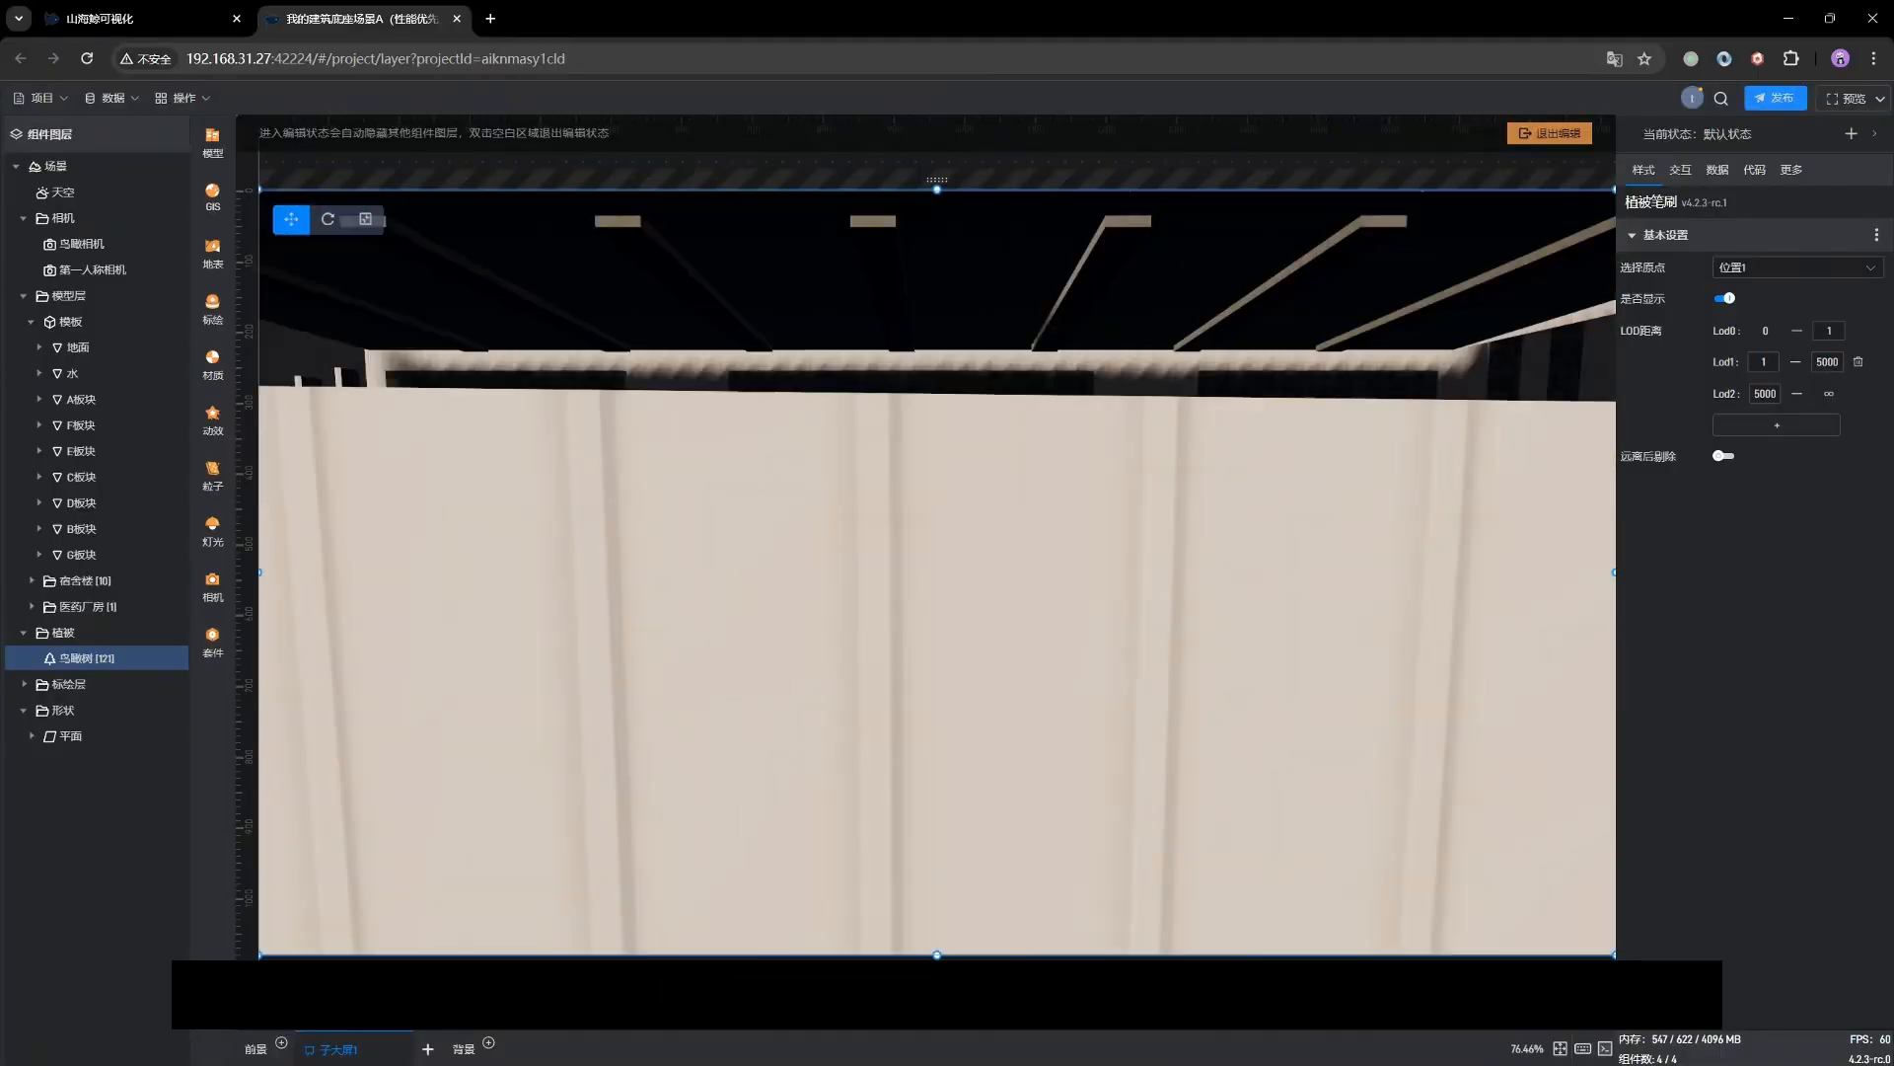
Back the first-person camera out of the factory building, look along its front from the road, and release the captured mouse
key(s)
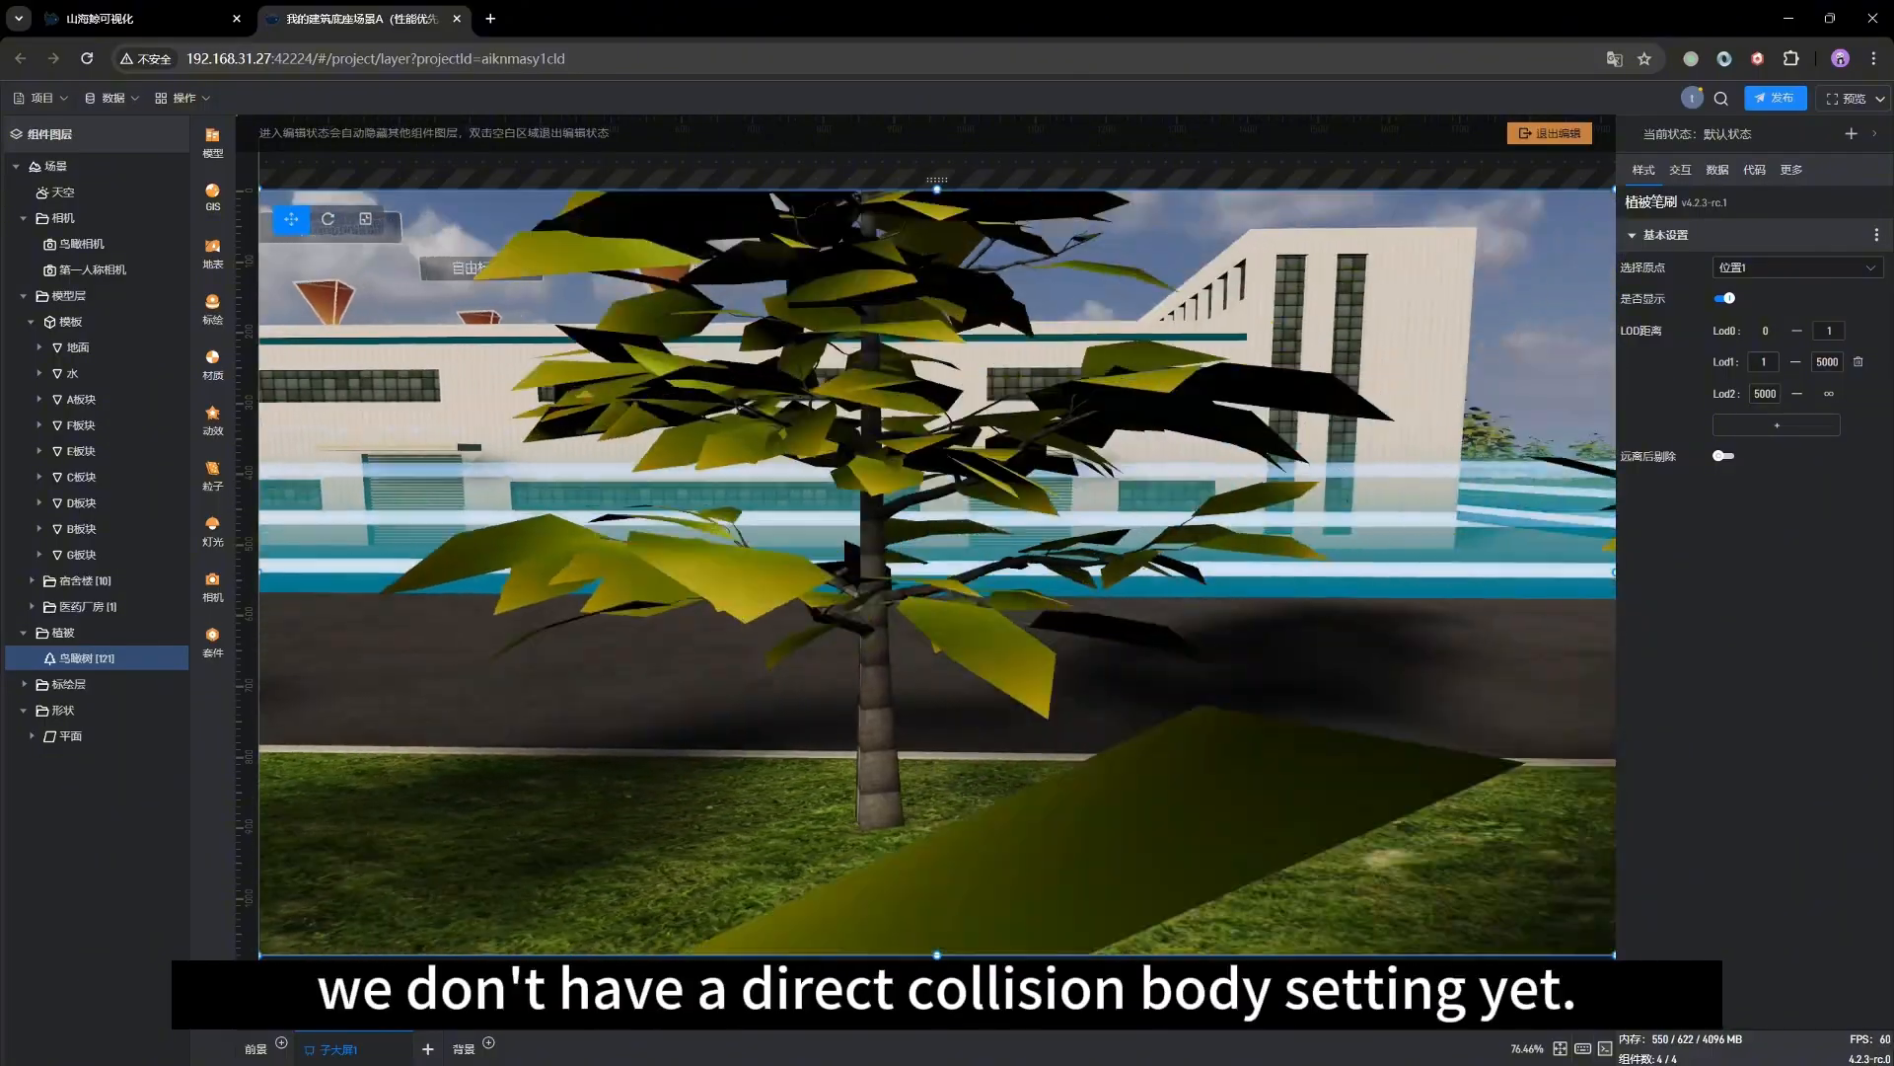
key(s)
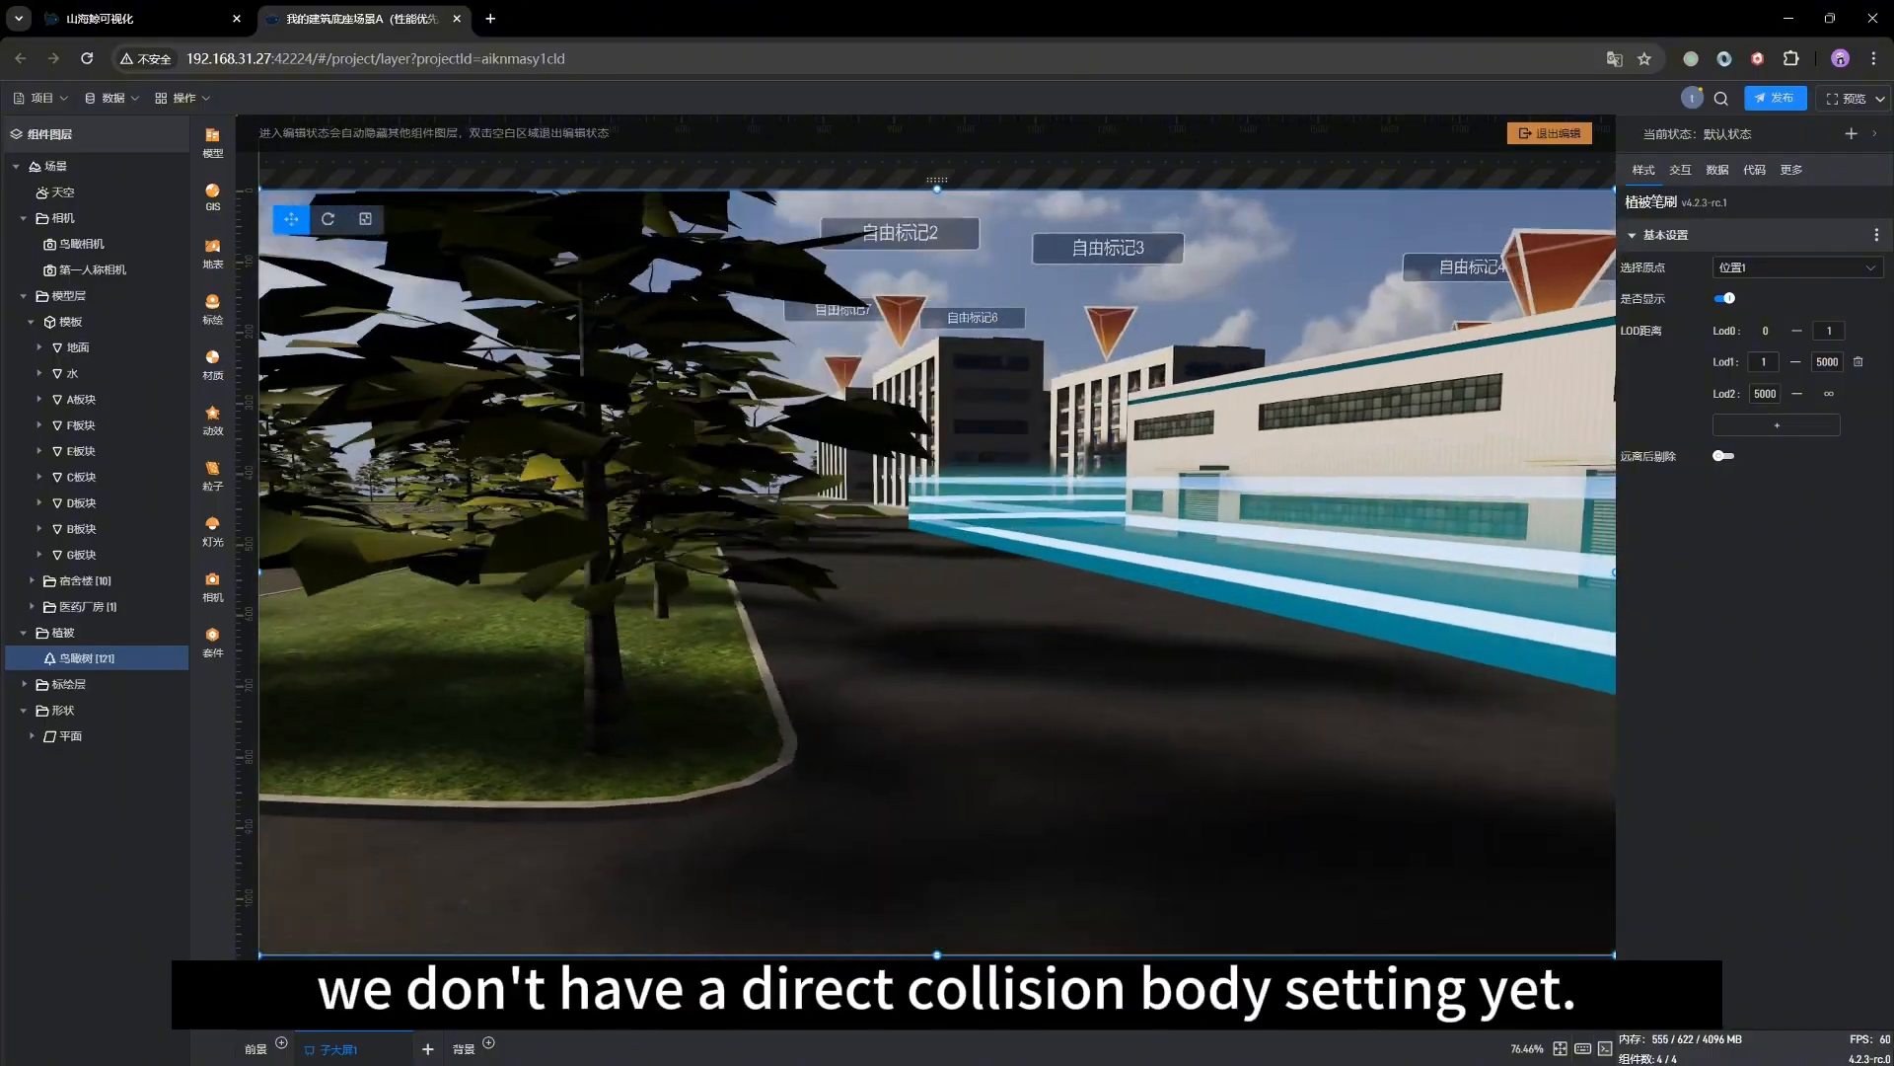
key(w)
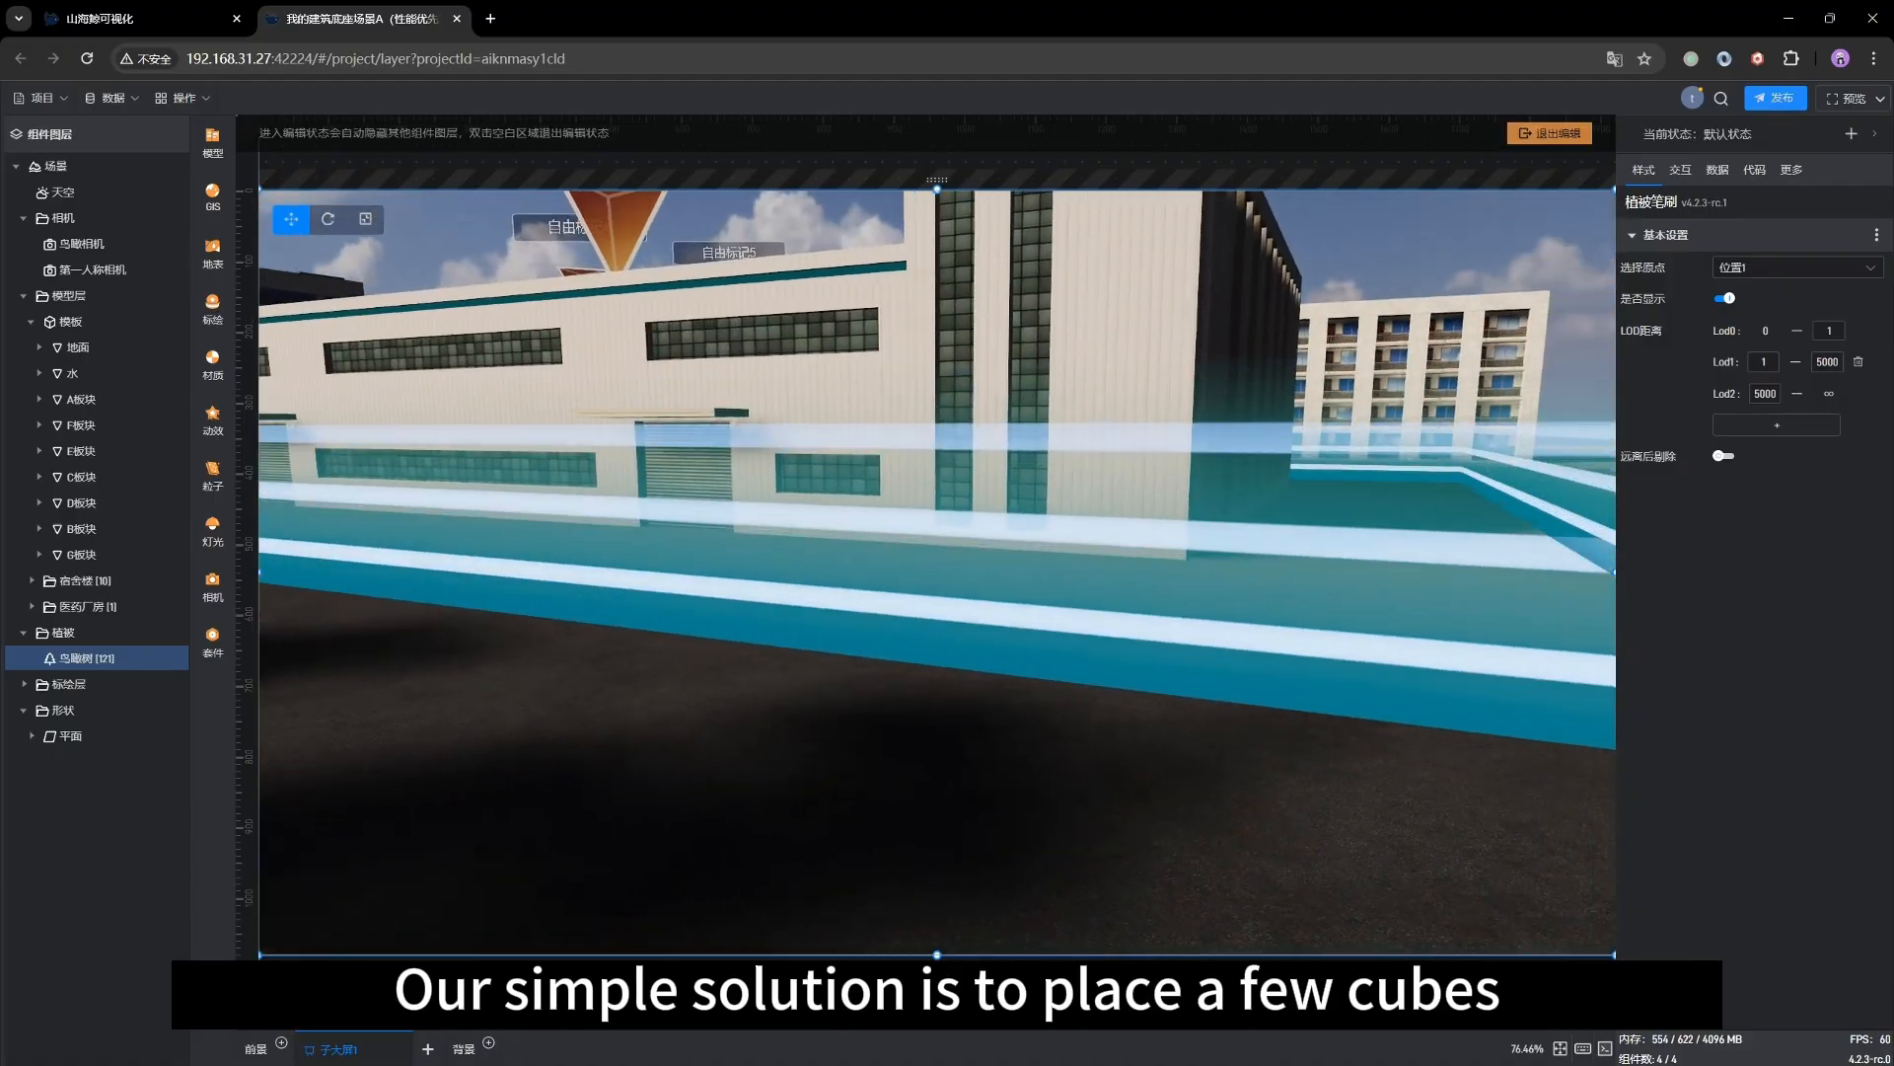
key(s)
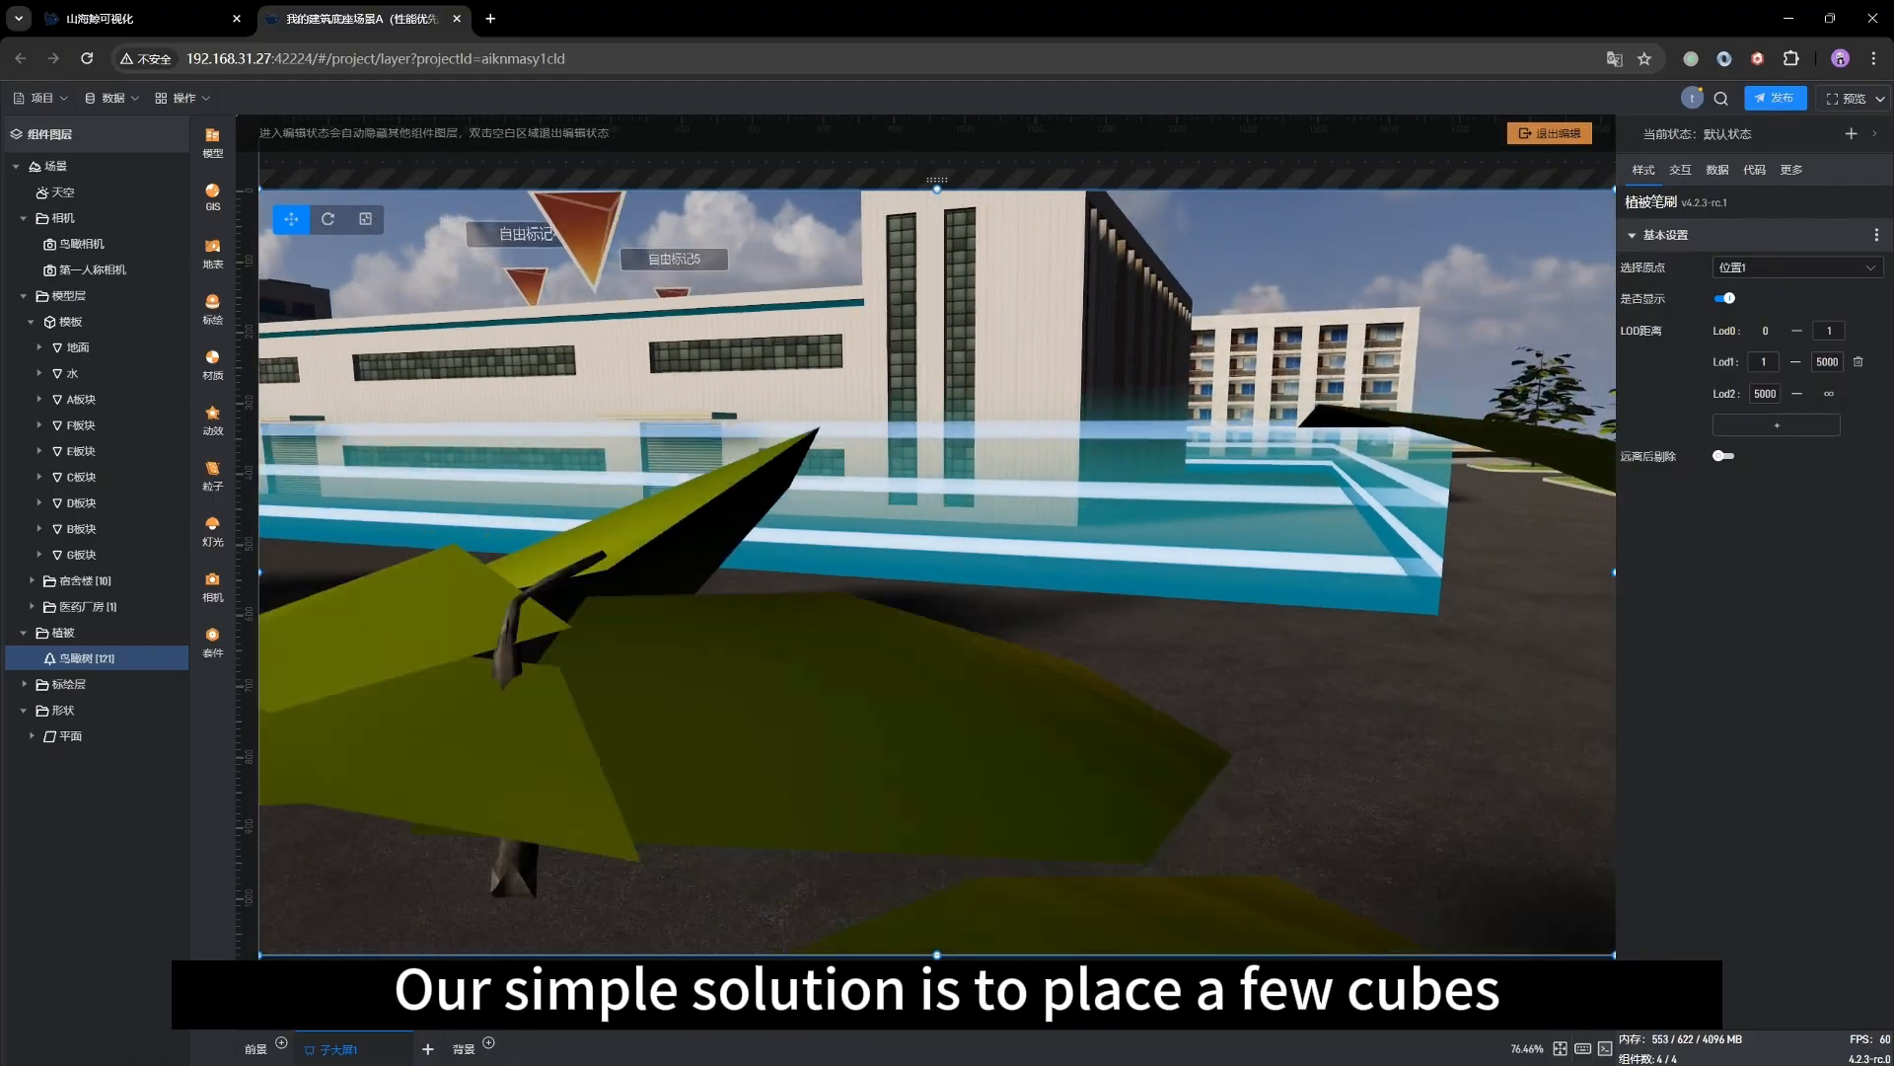
key(s)
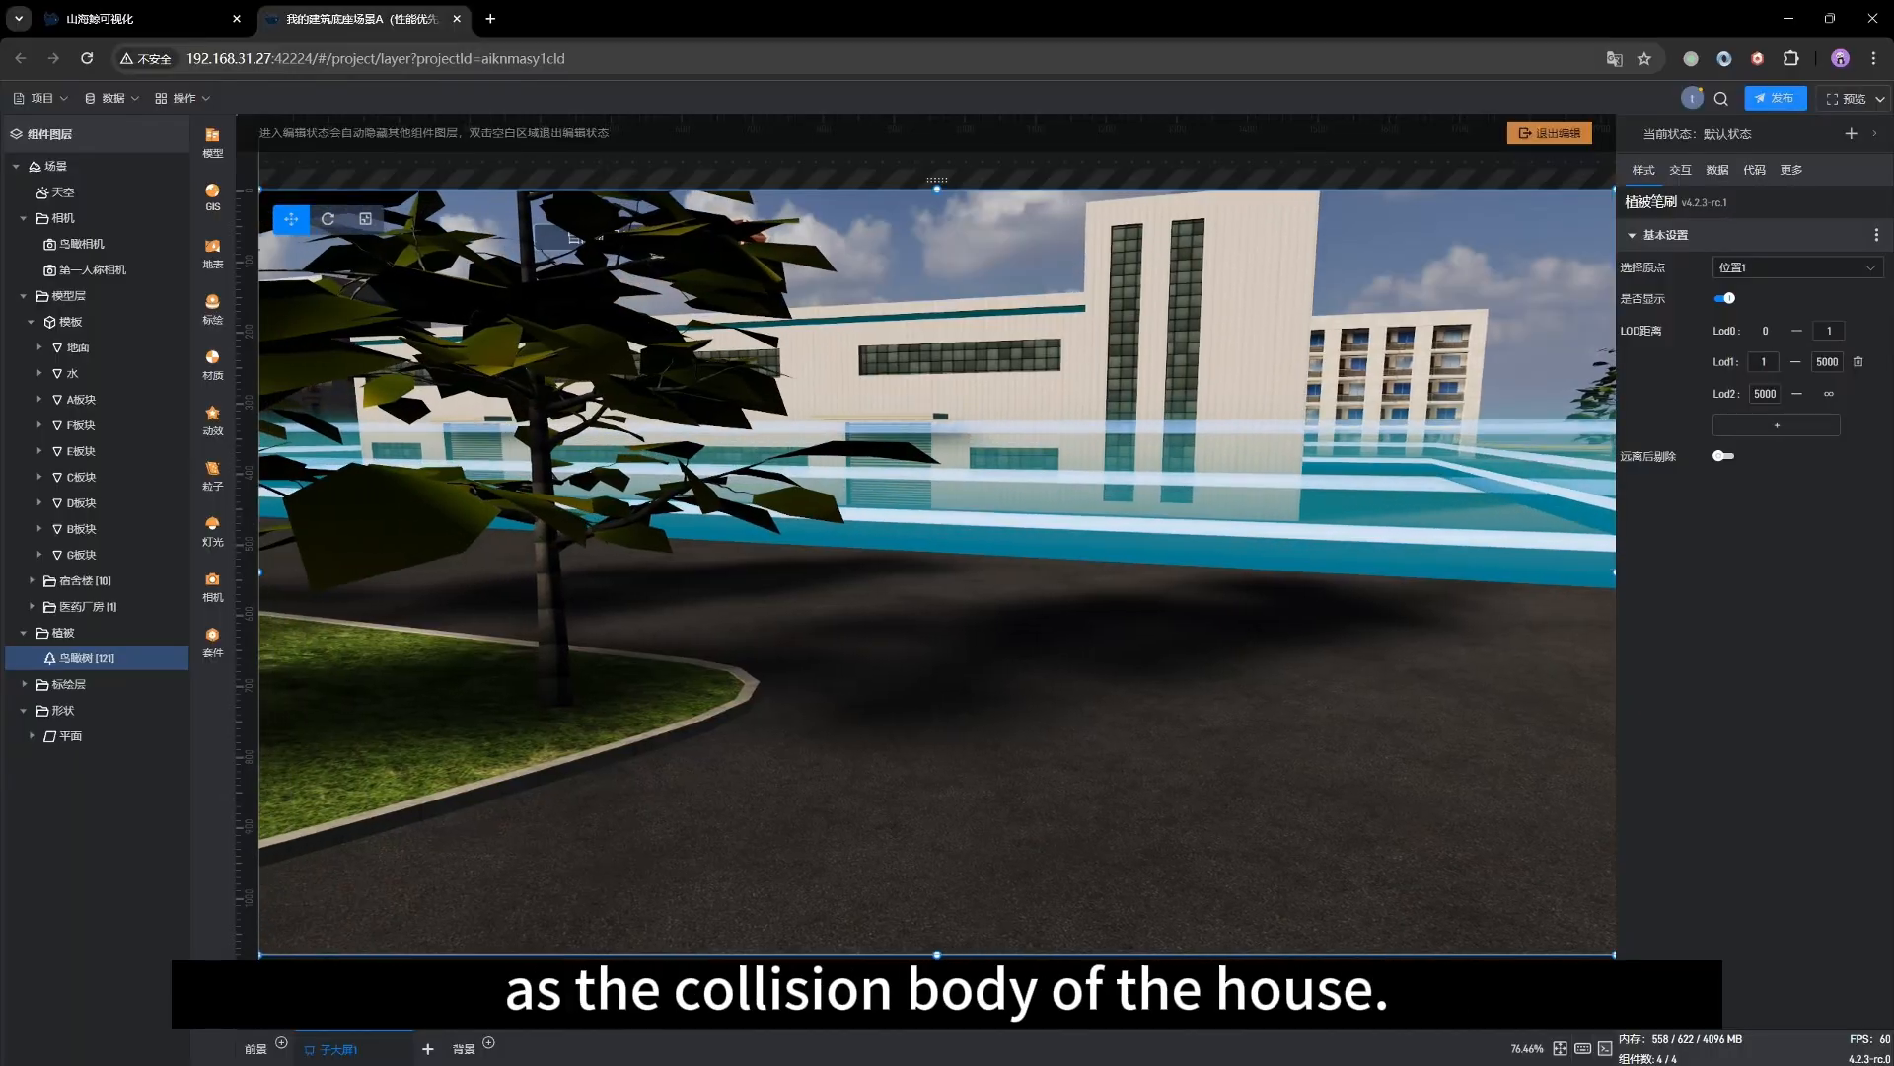
key(d)
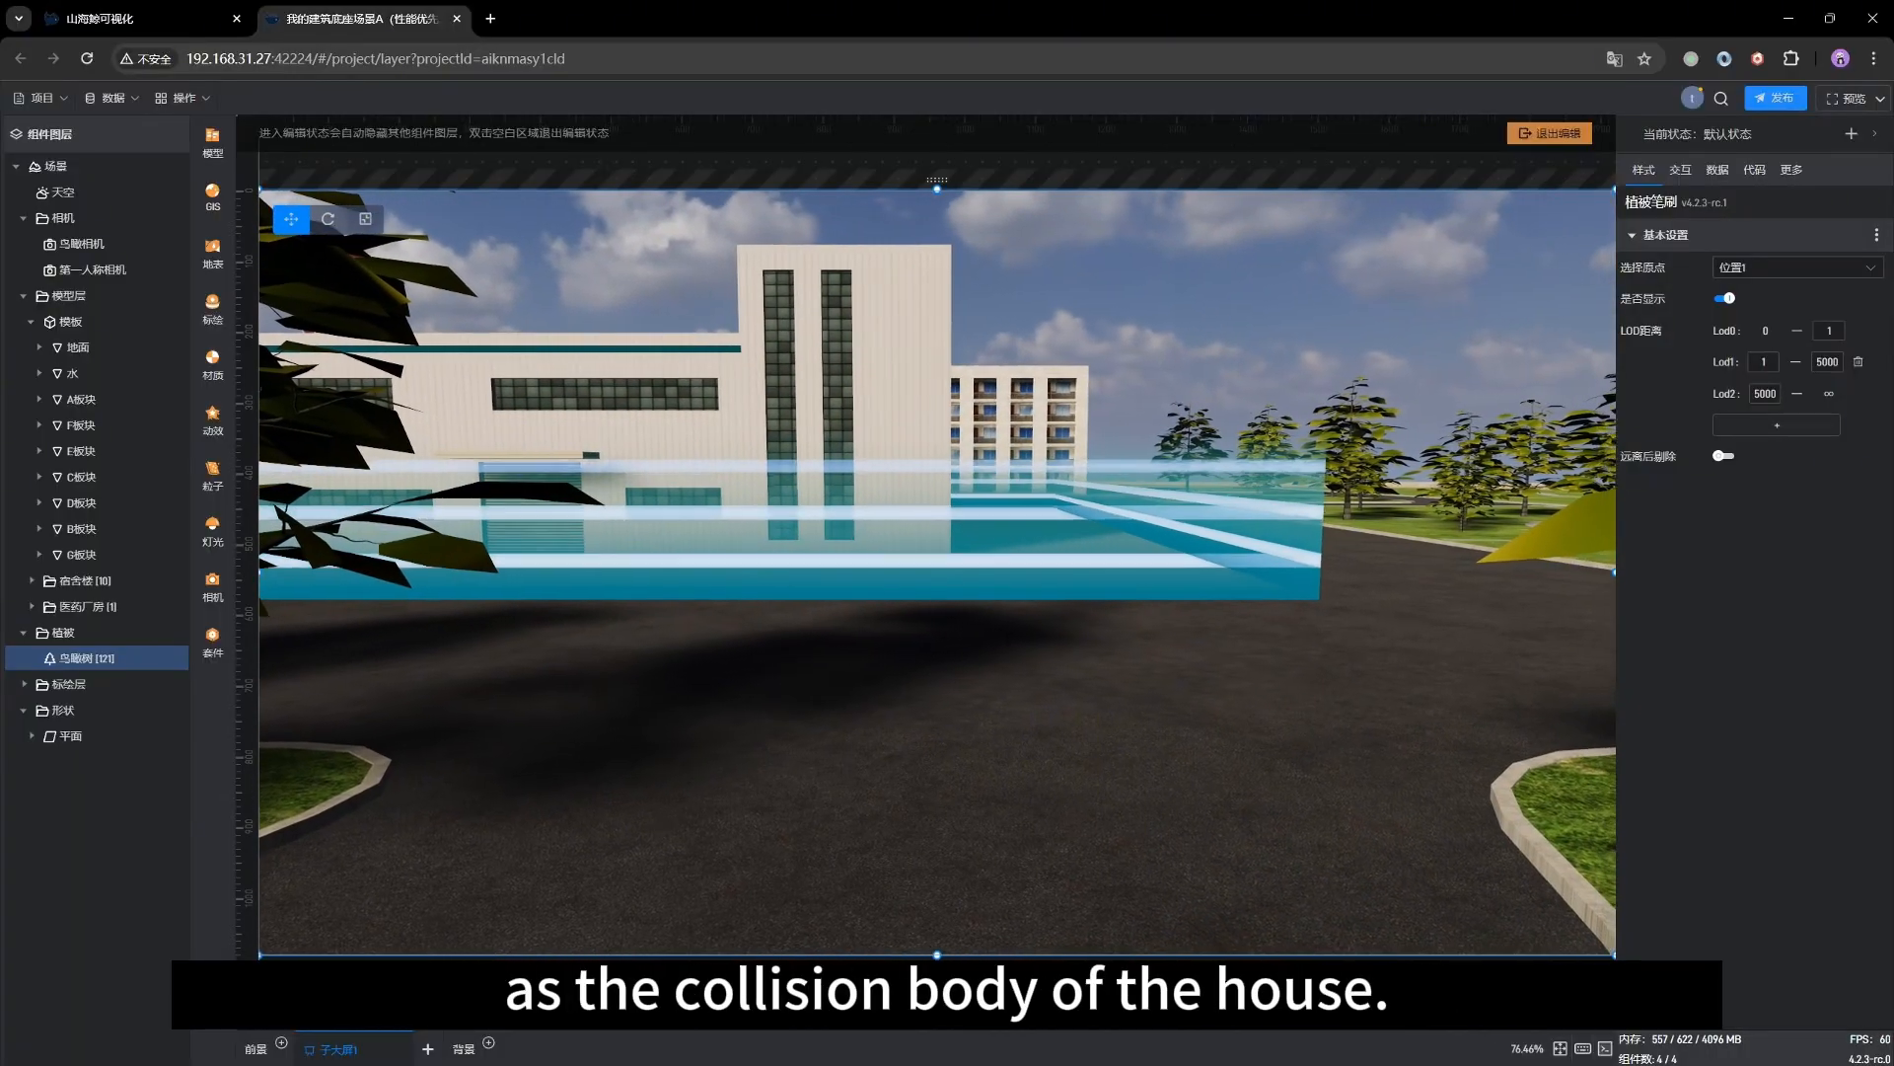
key(a)
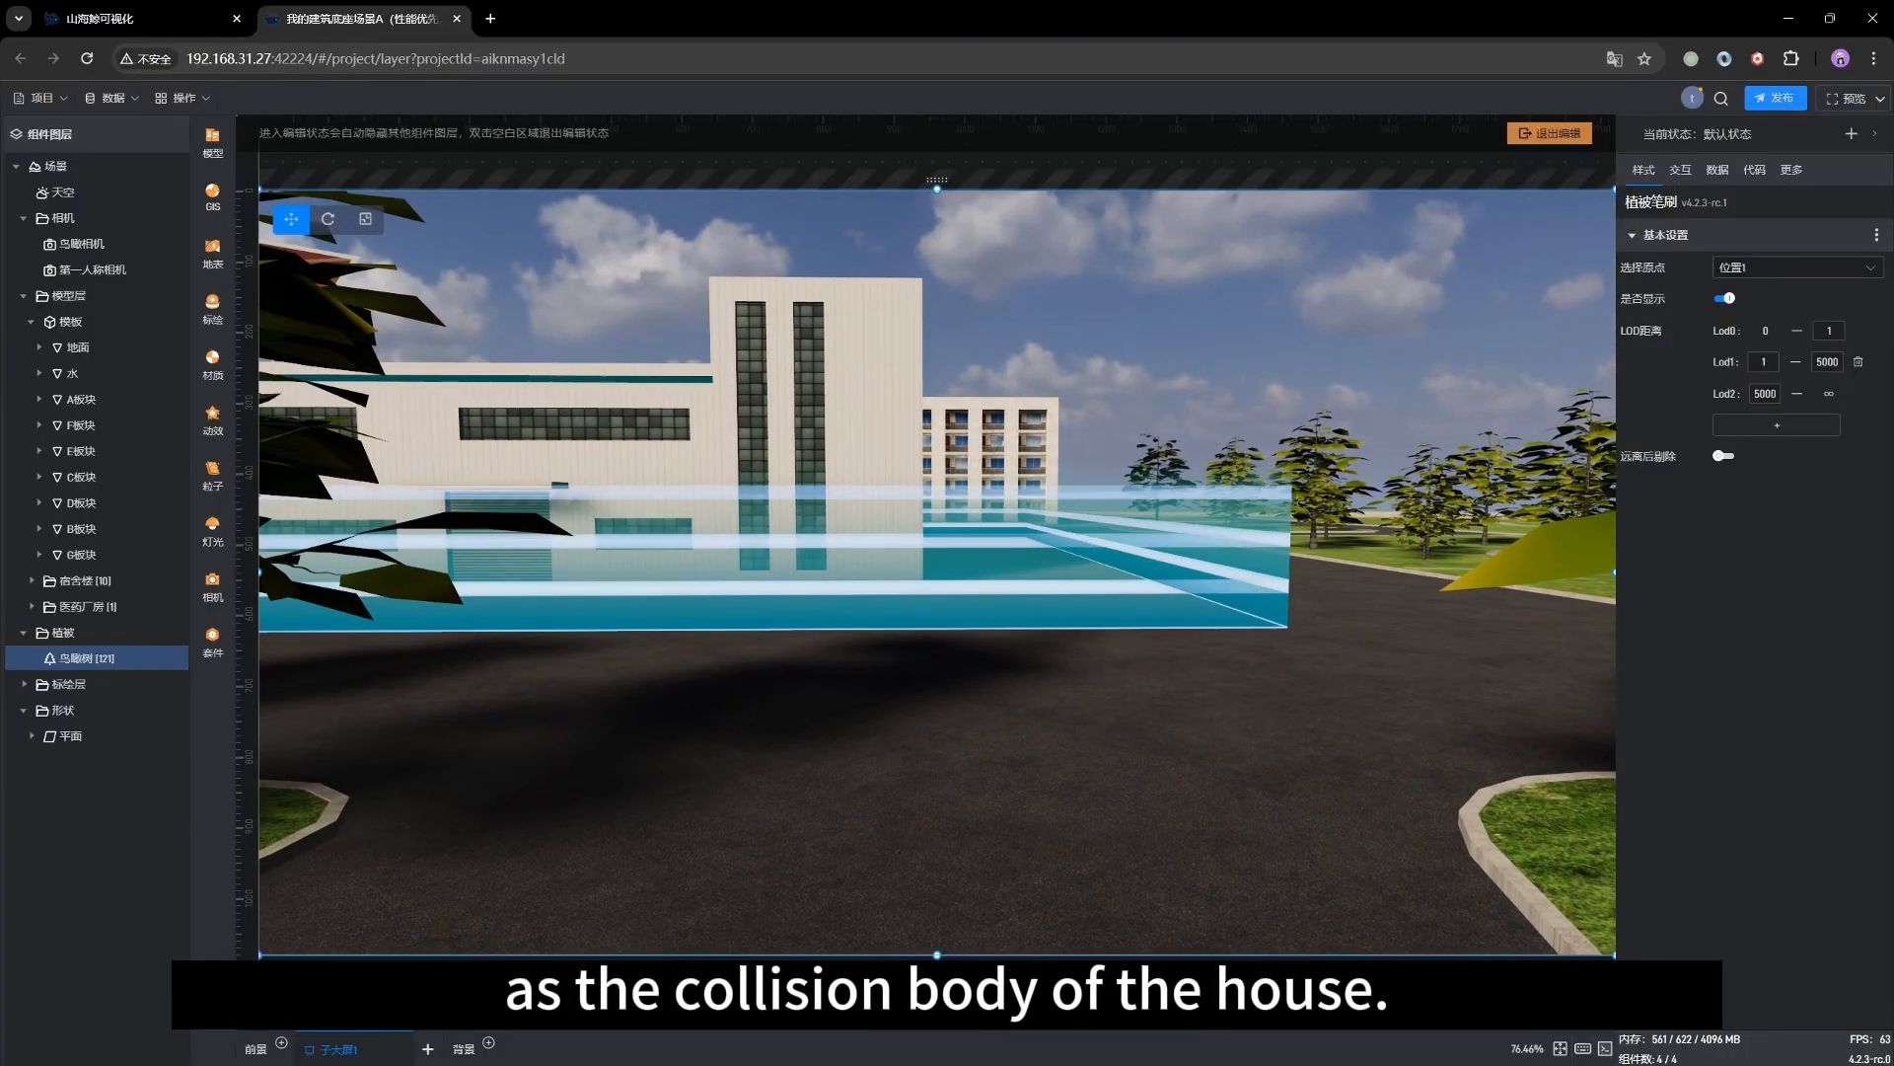
key(Escape)
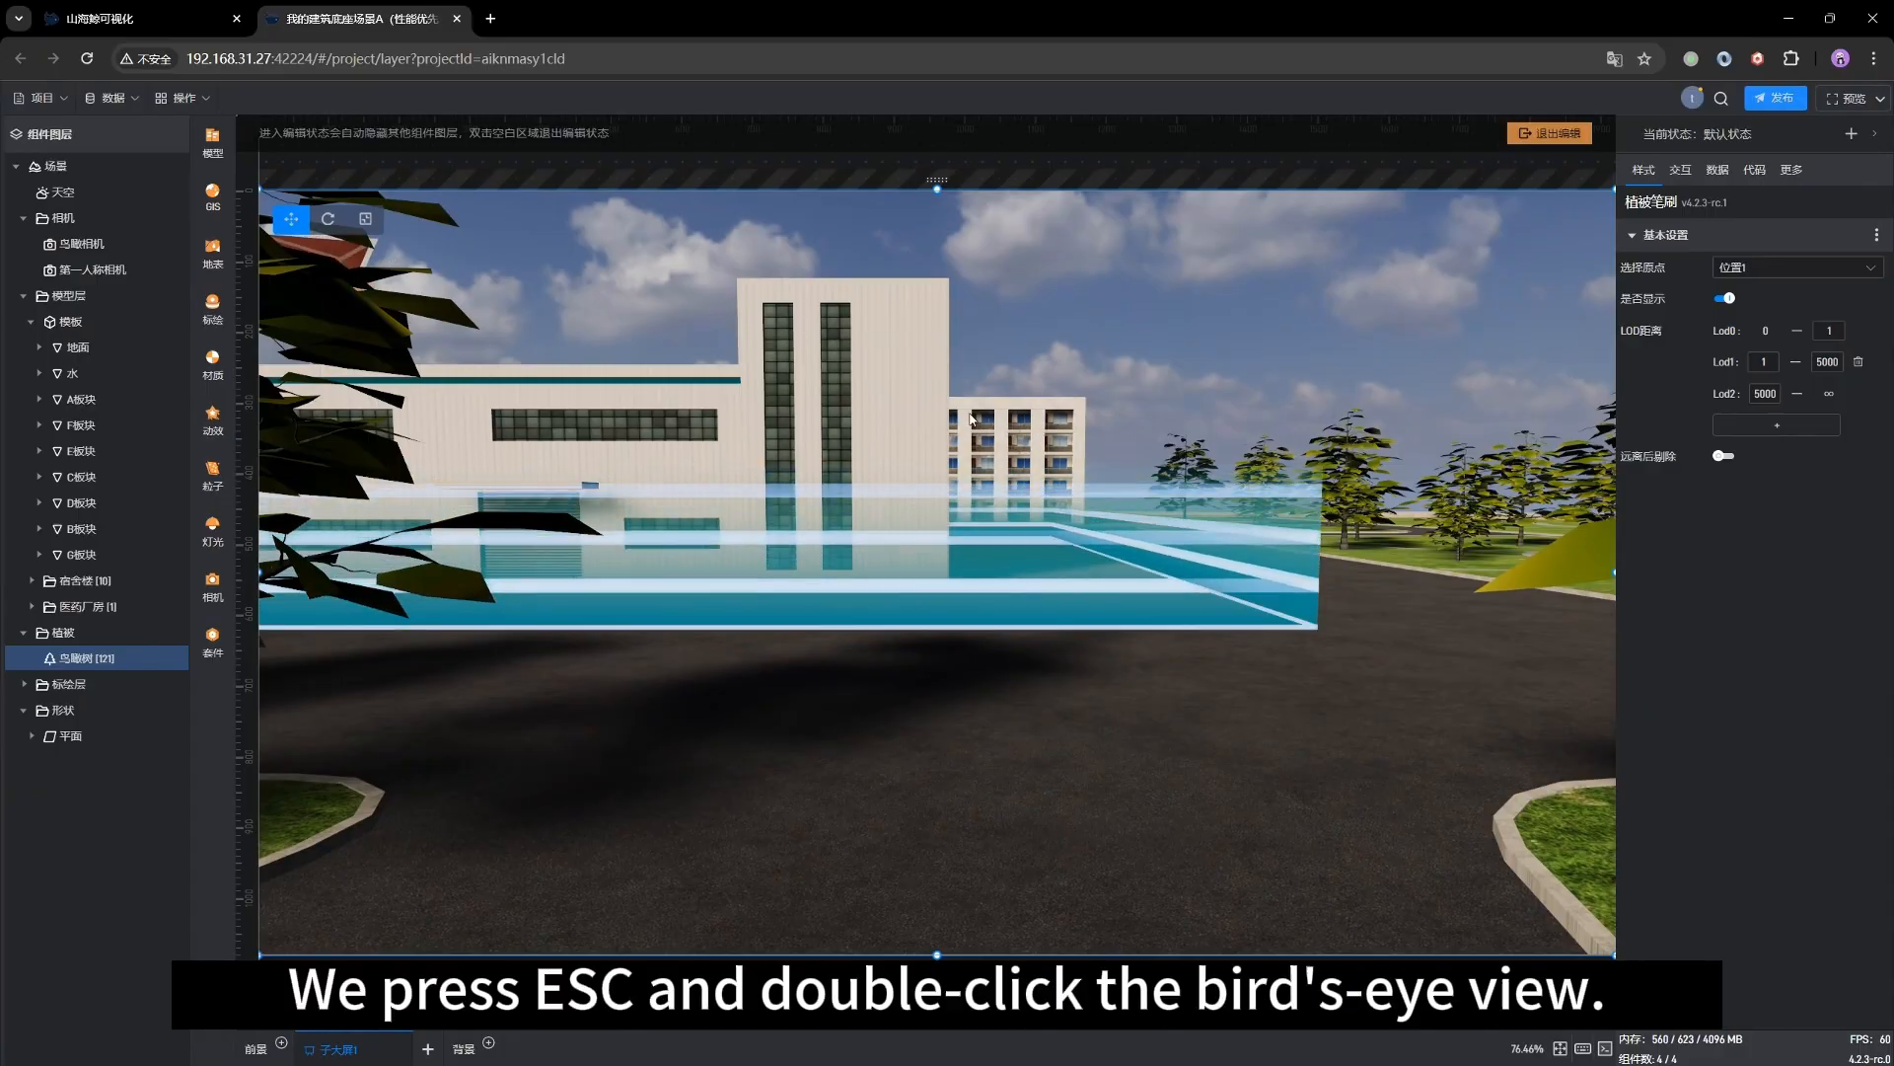
Switch the scene view to the bird's-eye camera (鸟瞰相机) and place one cube (立方体) over the white factory building
double_click(69, 243)
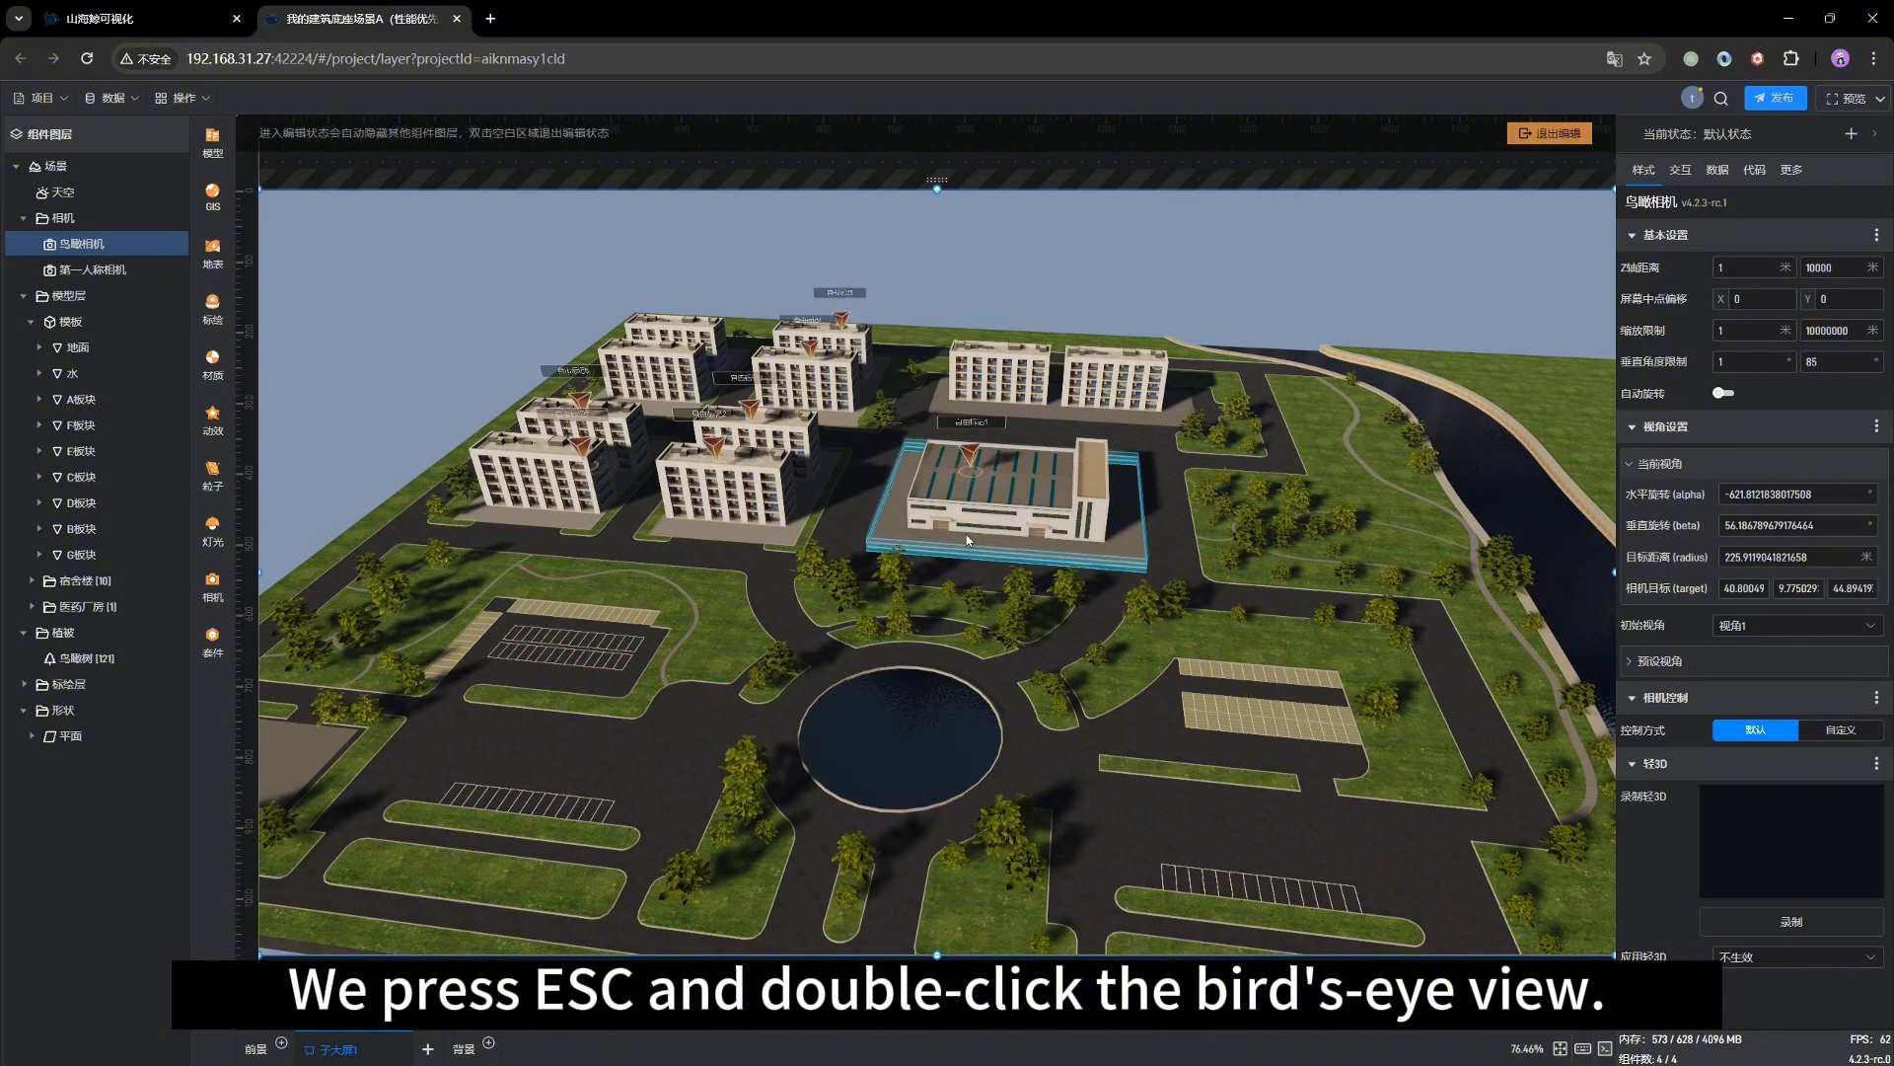
drag(967, 535, 926, 594)
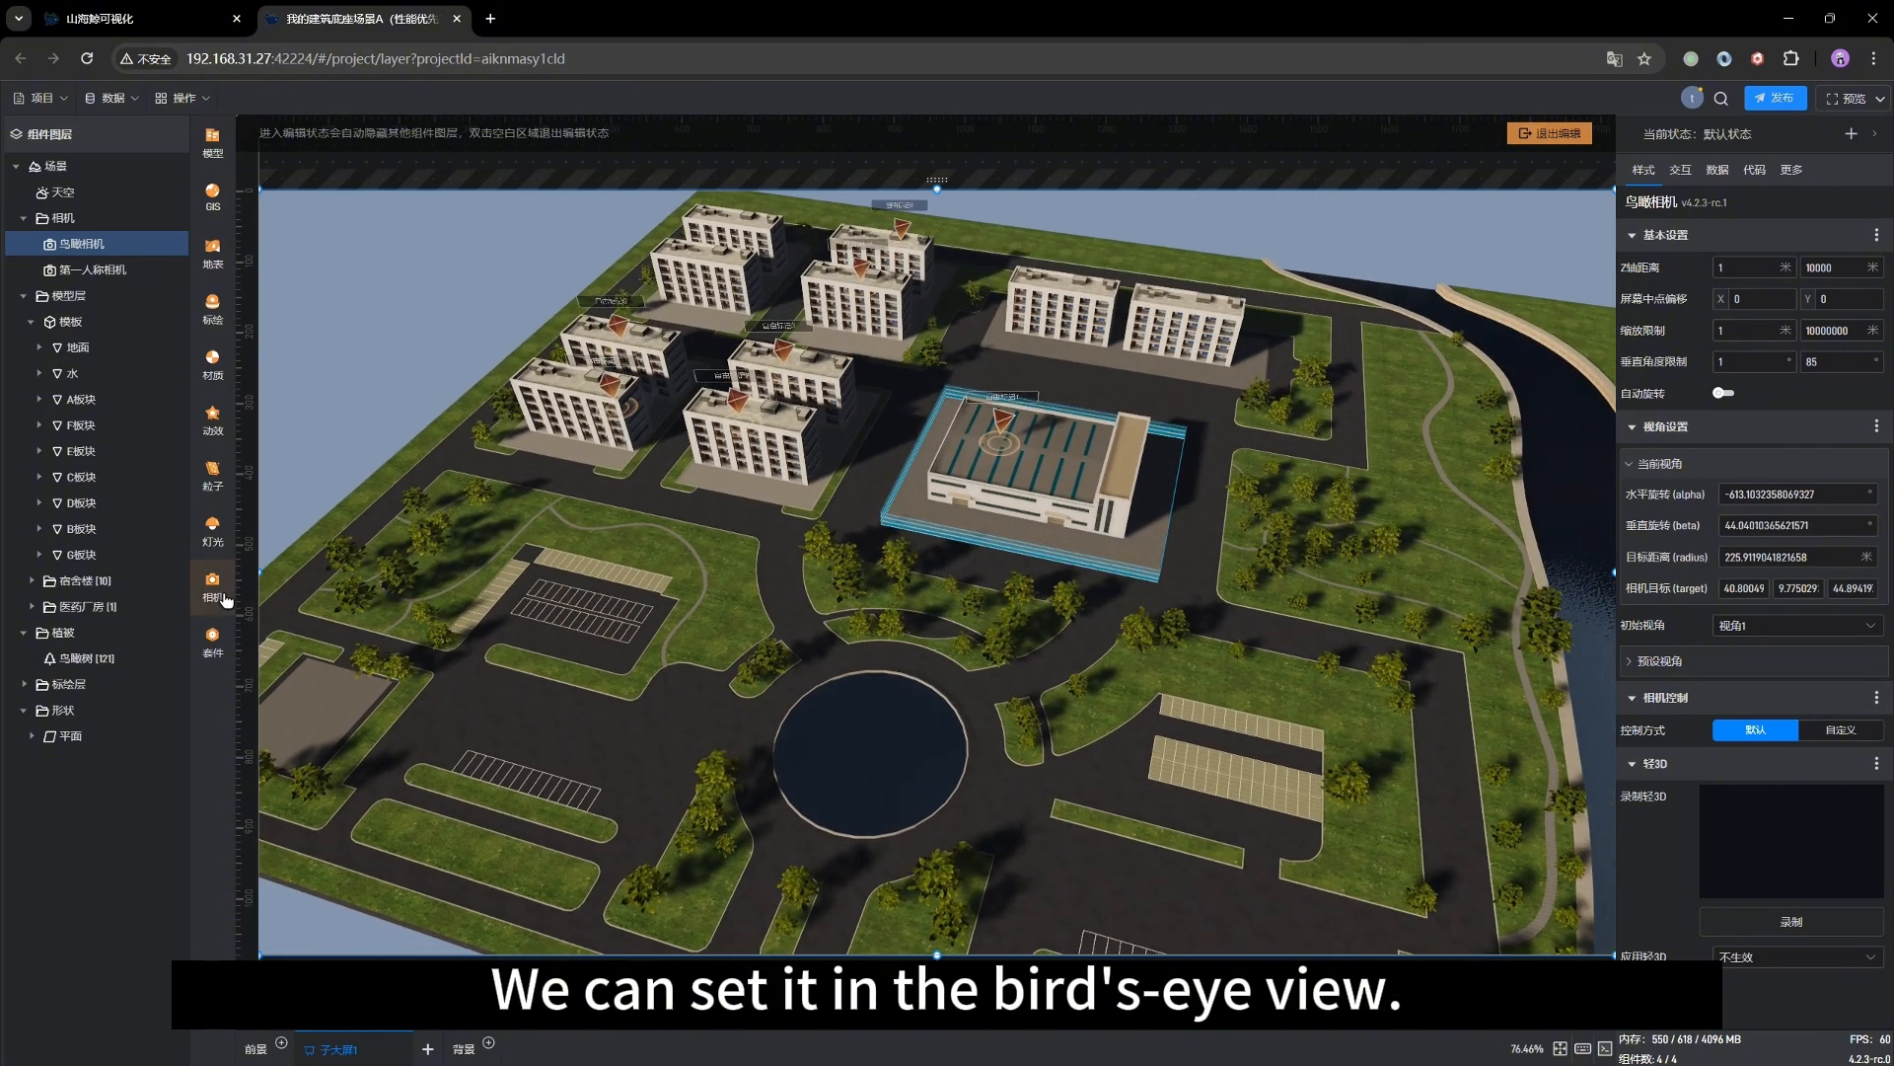
click(223, 153)
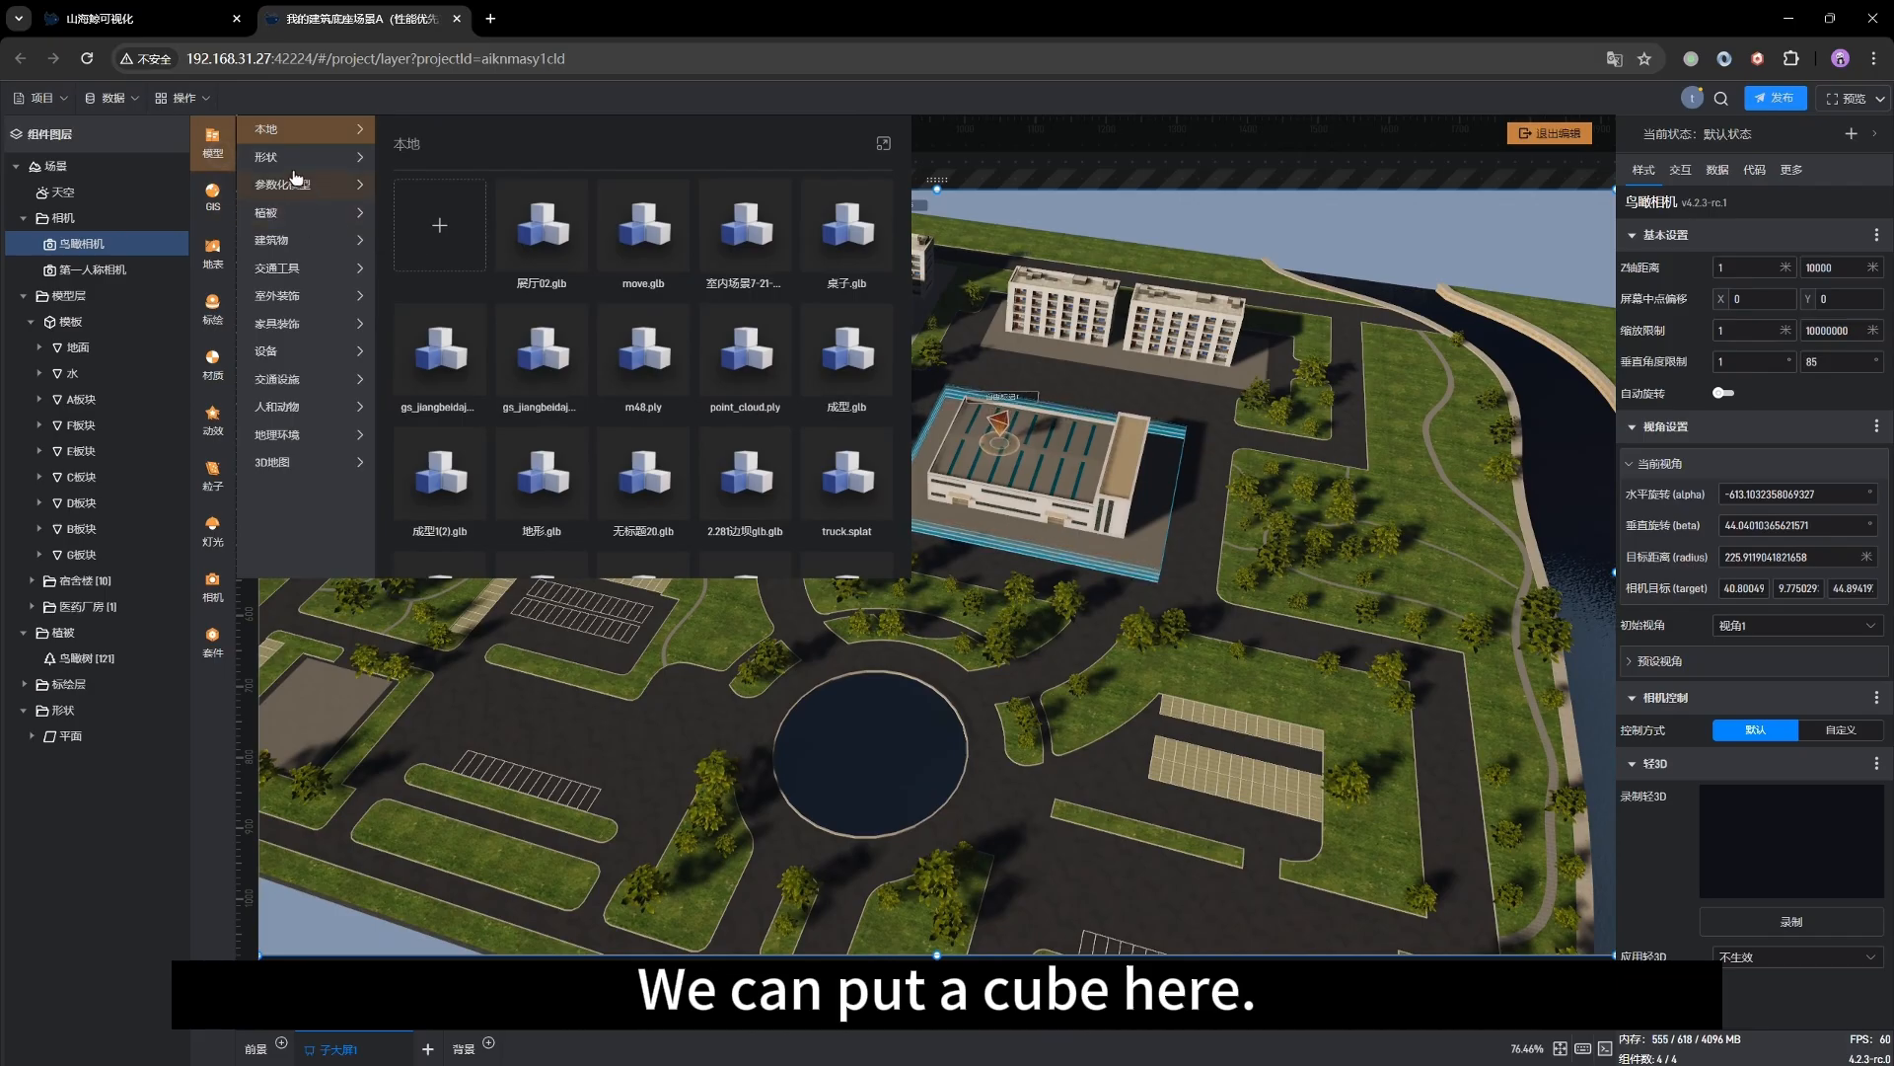
click(294, 178)
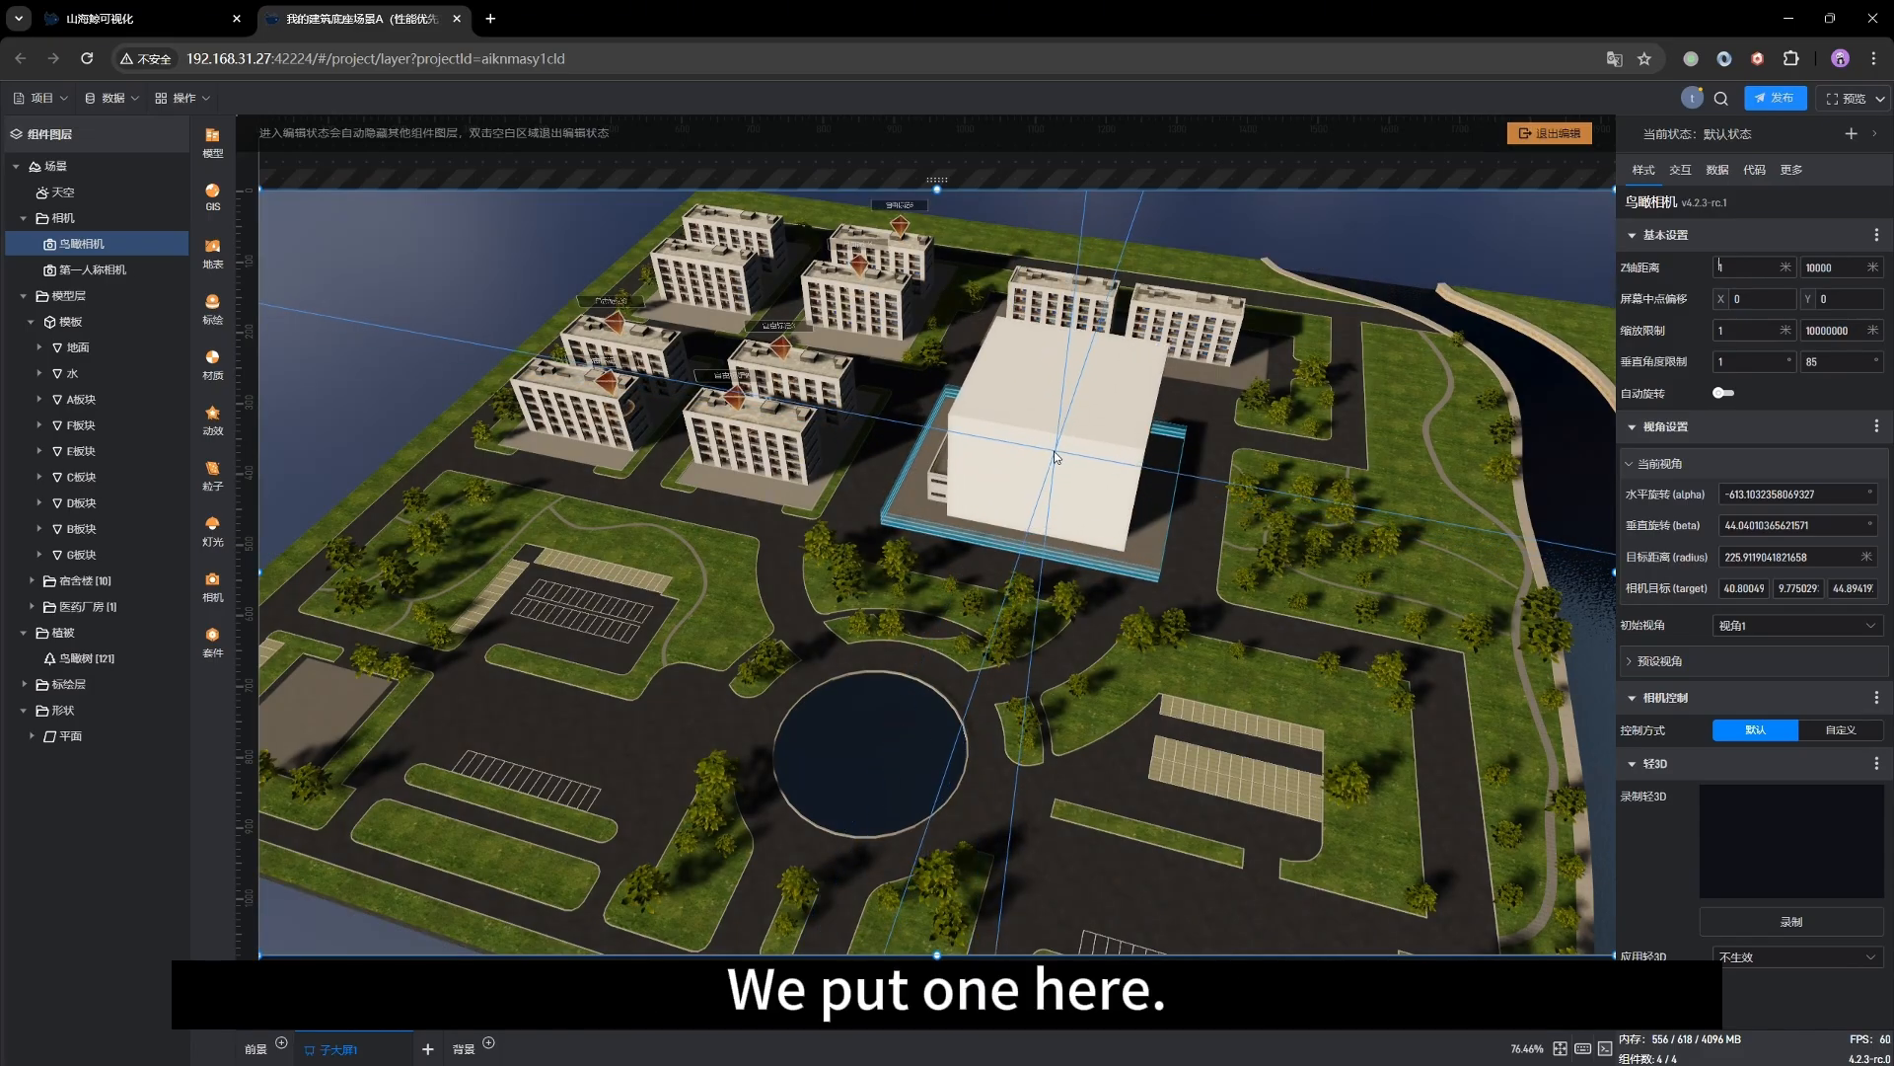
click(1054, 456)
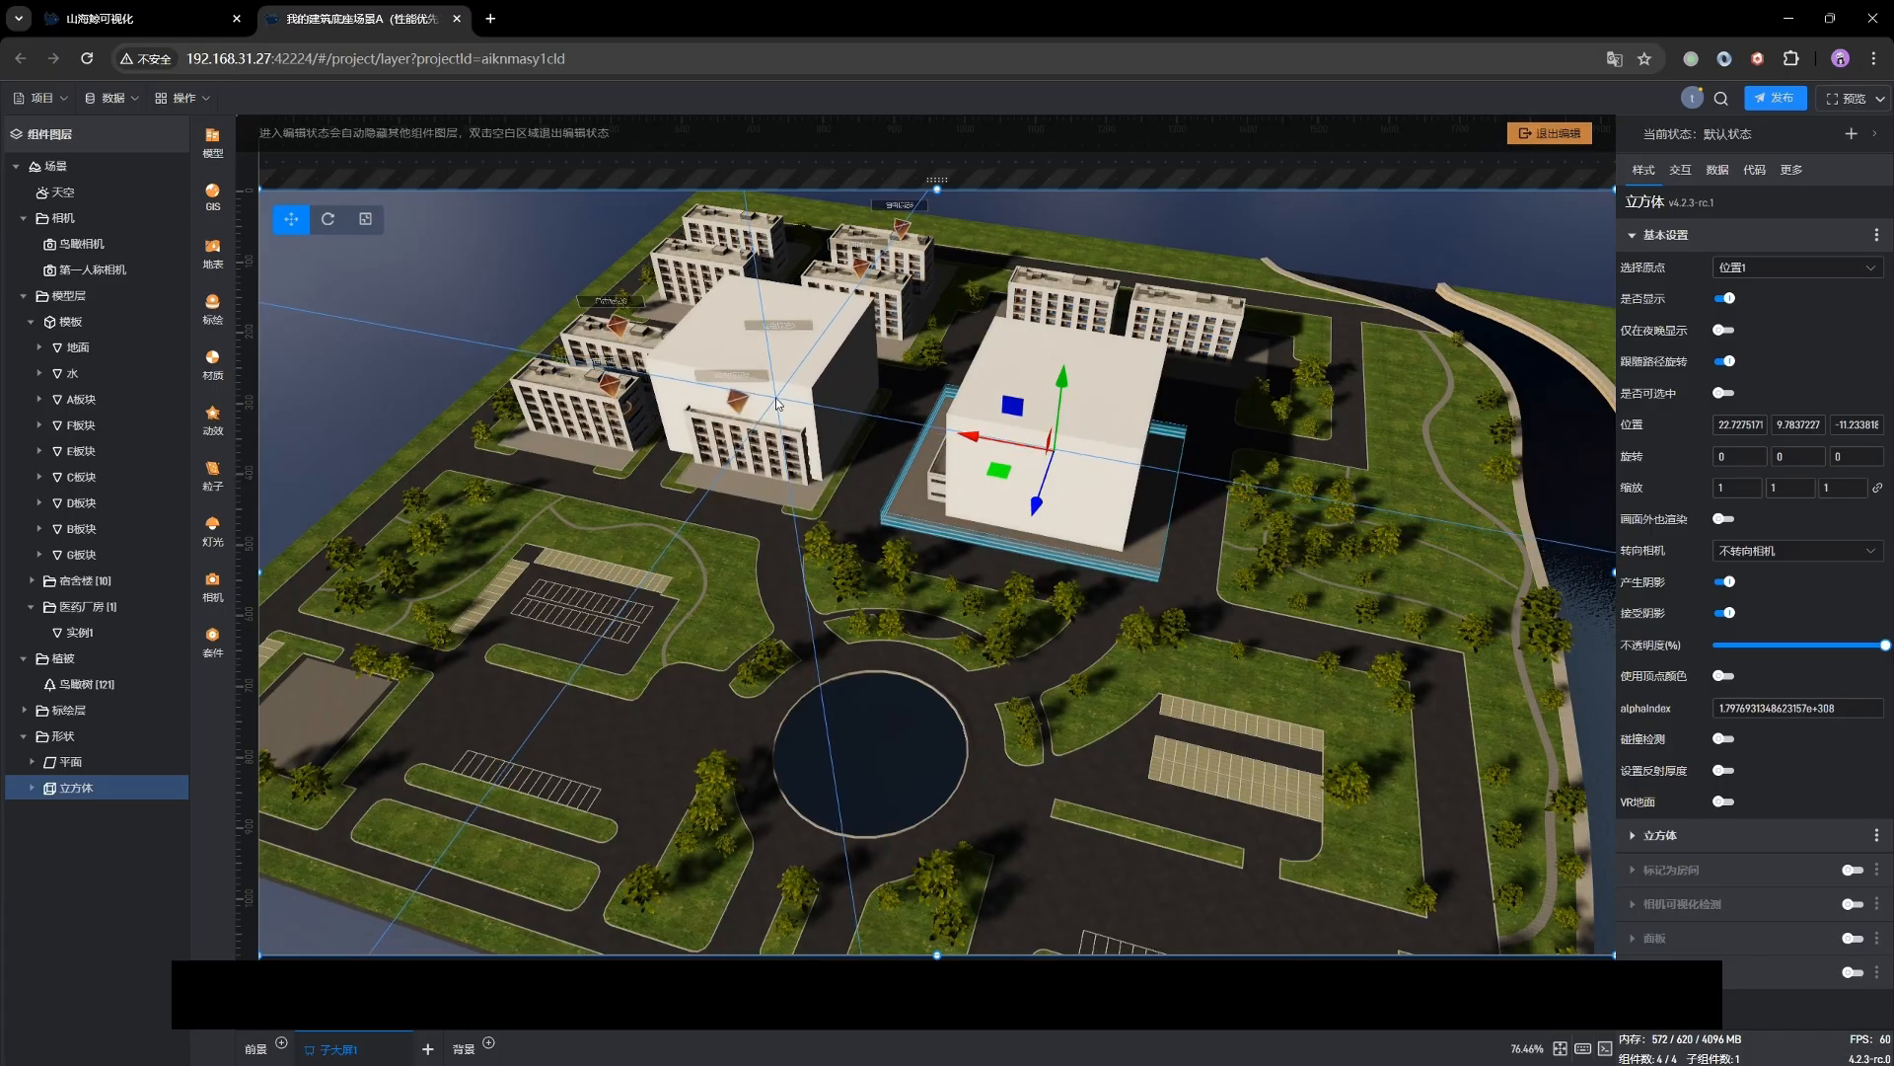
right_click(1086, 403)
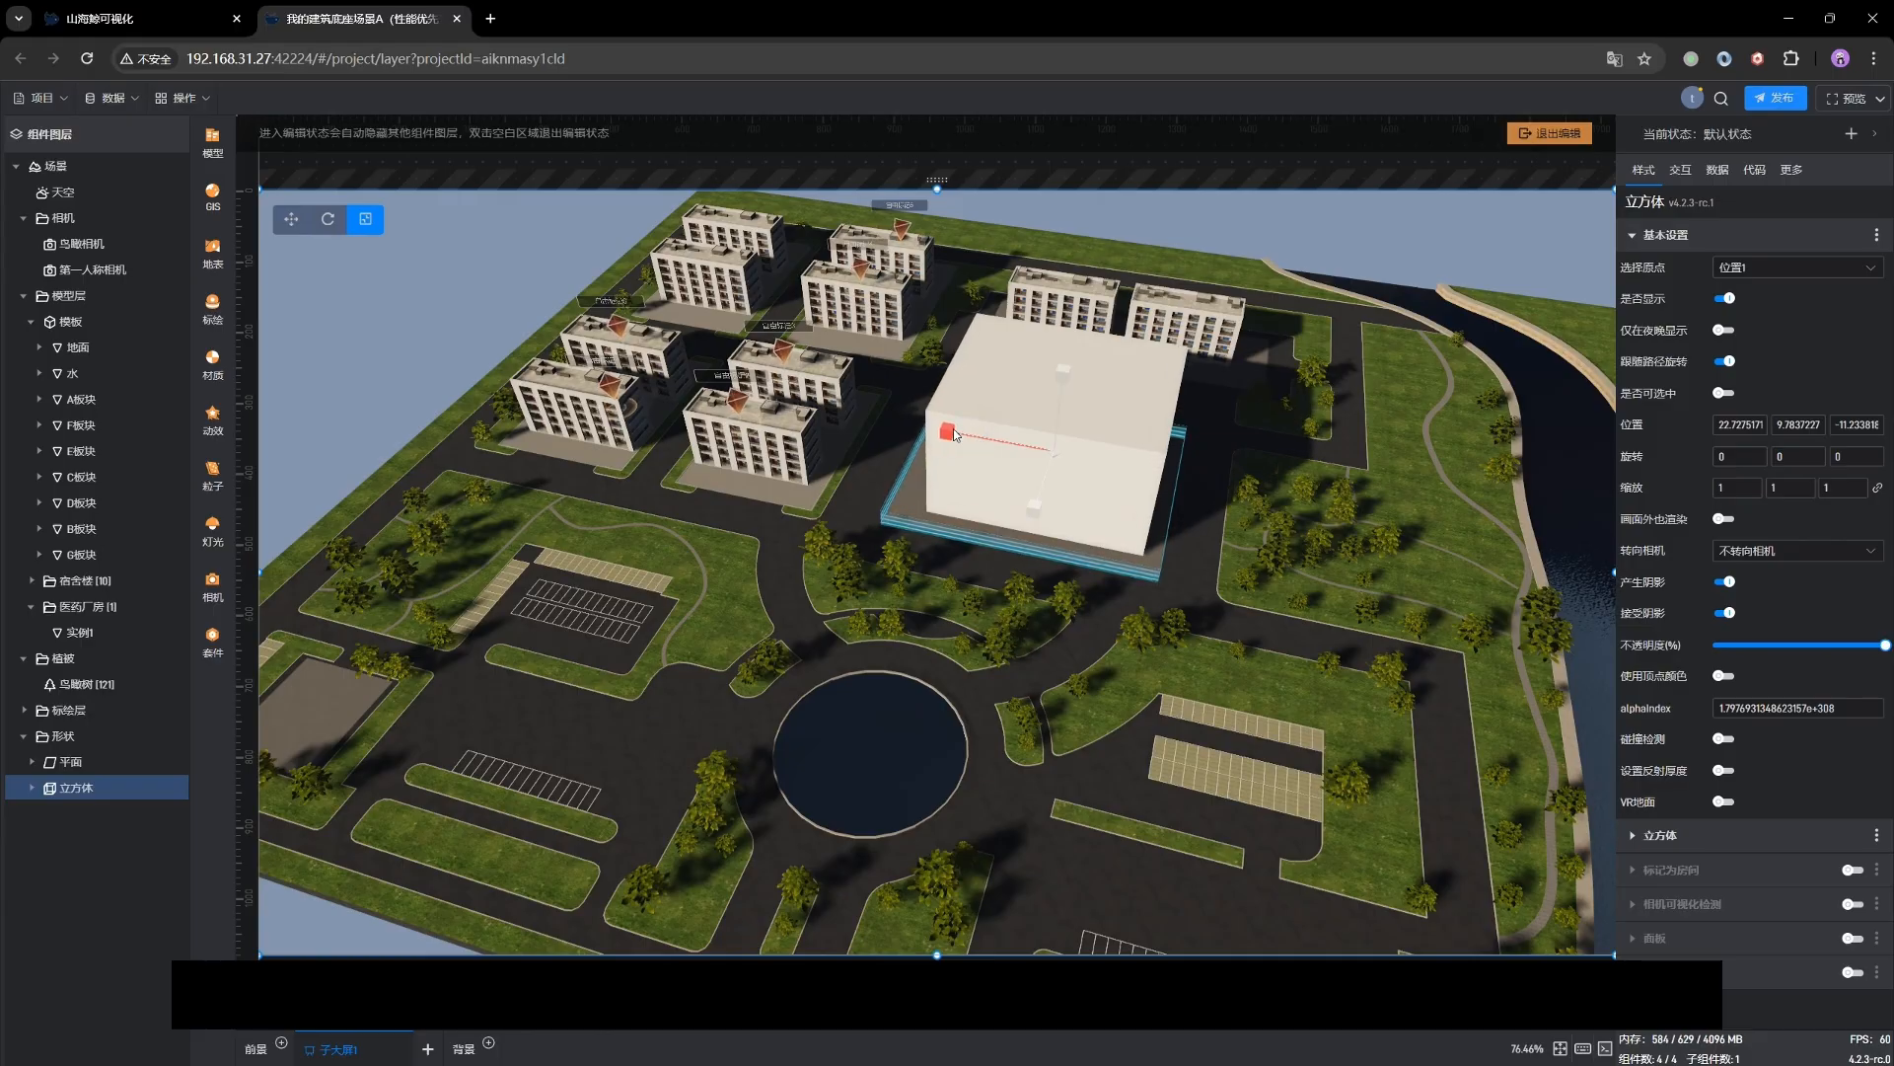
Make the cube semi-transparent and roughly fit it around the factory building, scaling it to about 1.14 in X and 0.81 in Z
drag(1333, 627, 1307, 660)
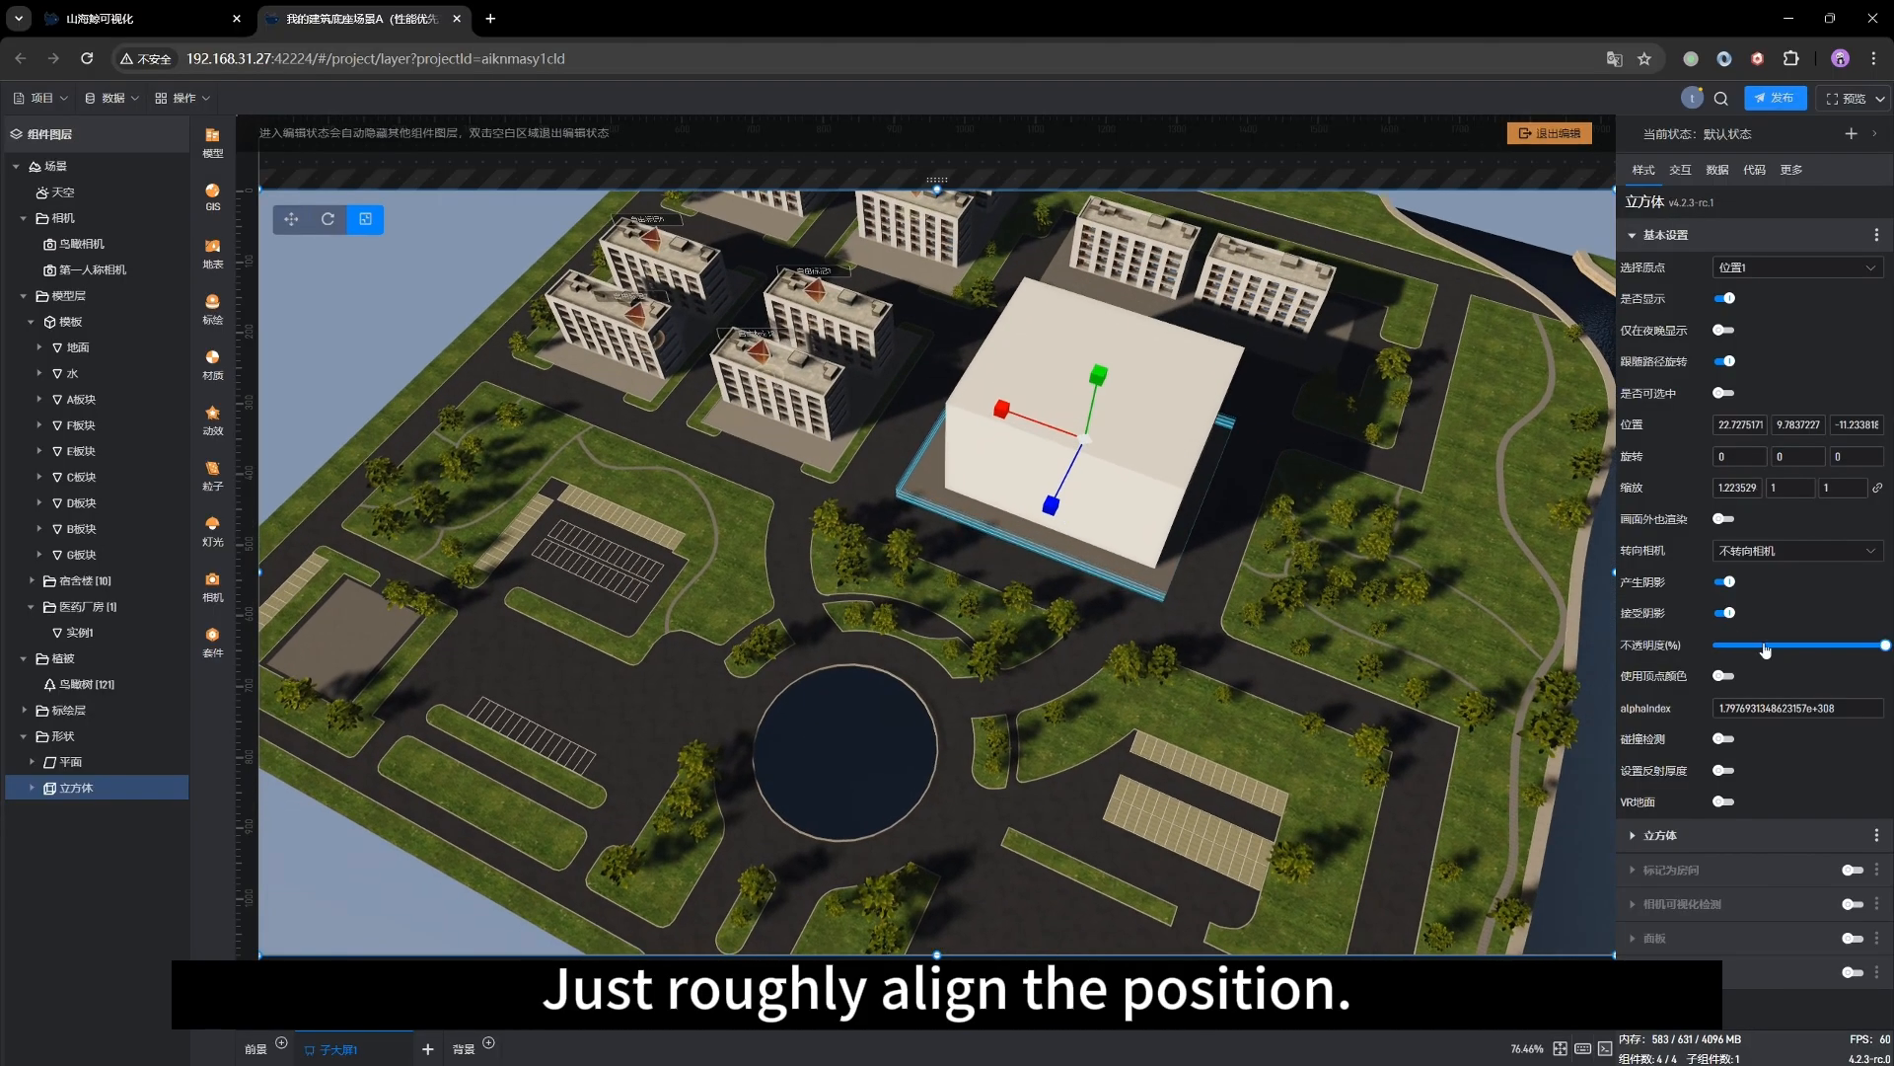
click(1766, 646)
drag(1409, 583, 1122, 668)
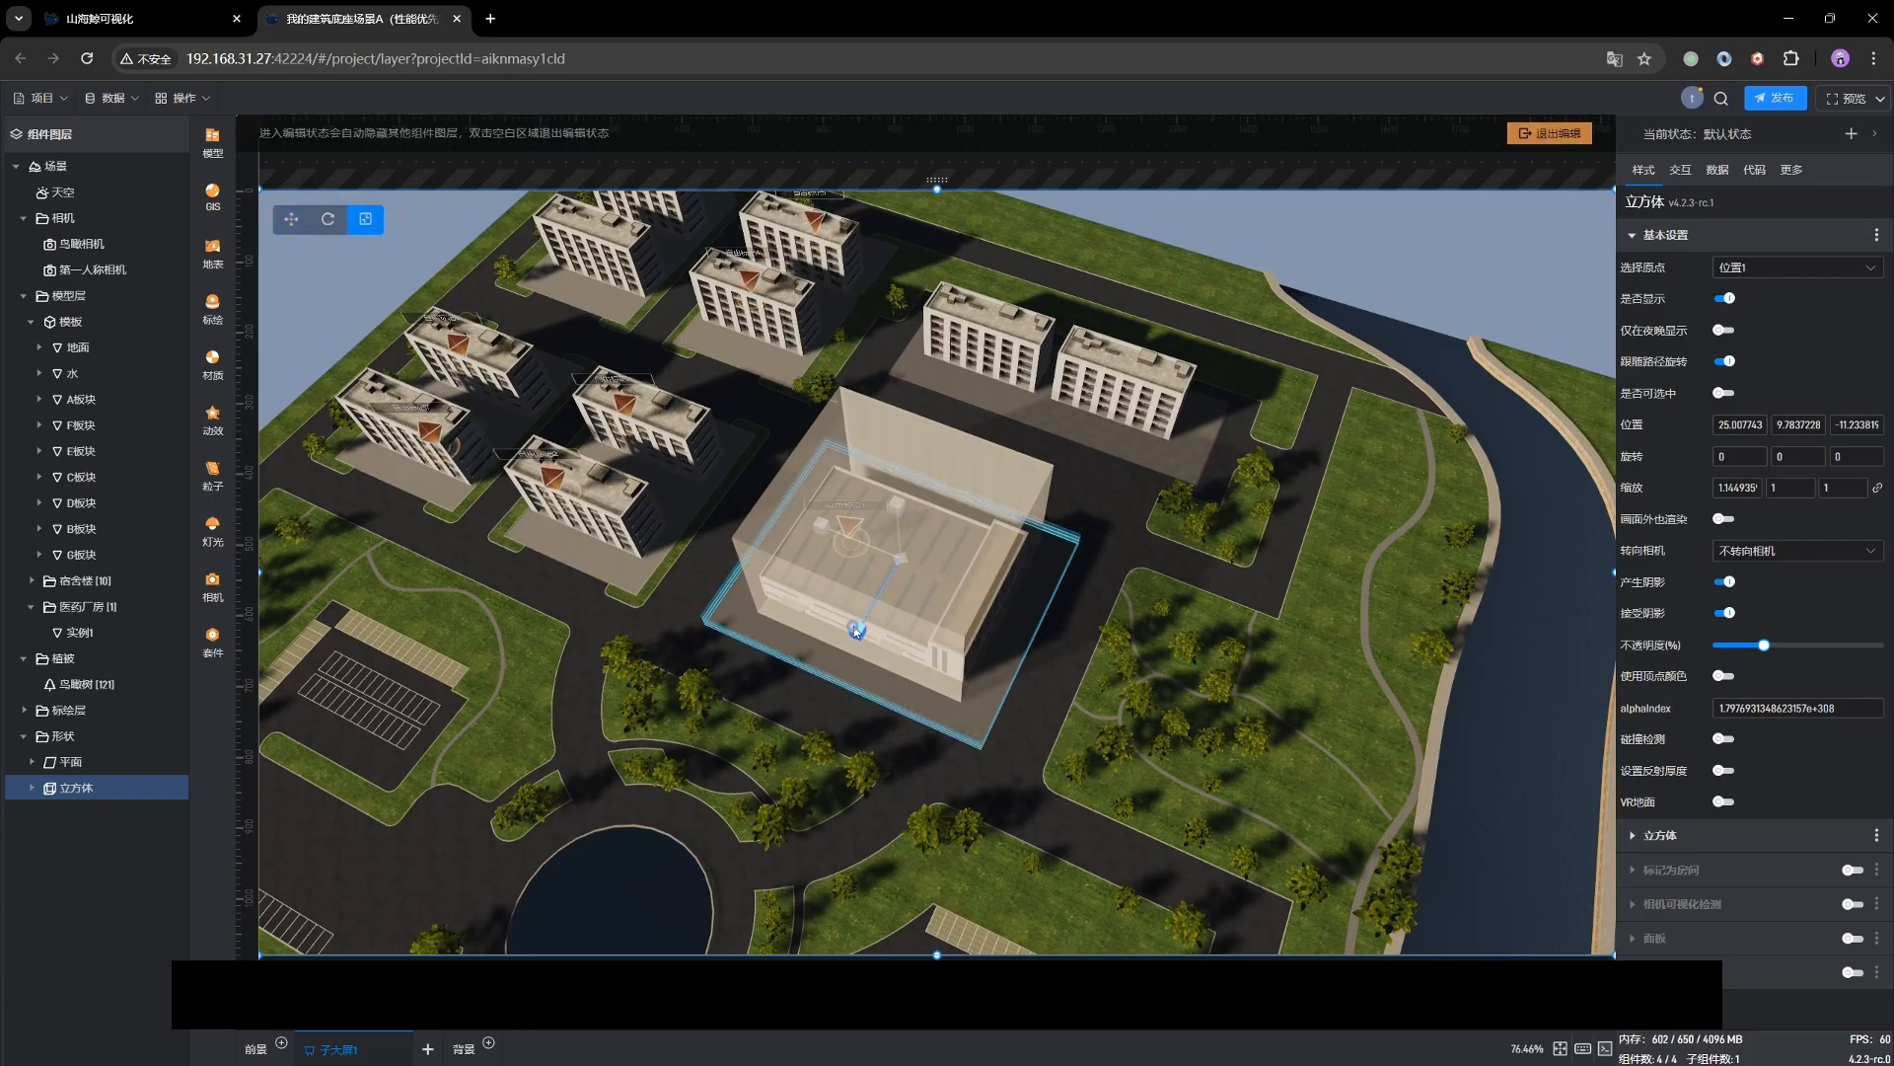
drag(855, 626, 866, 614)
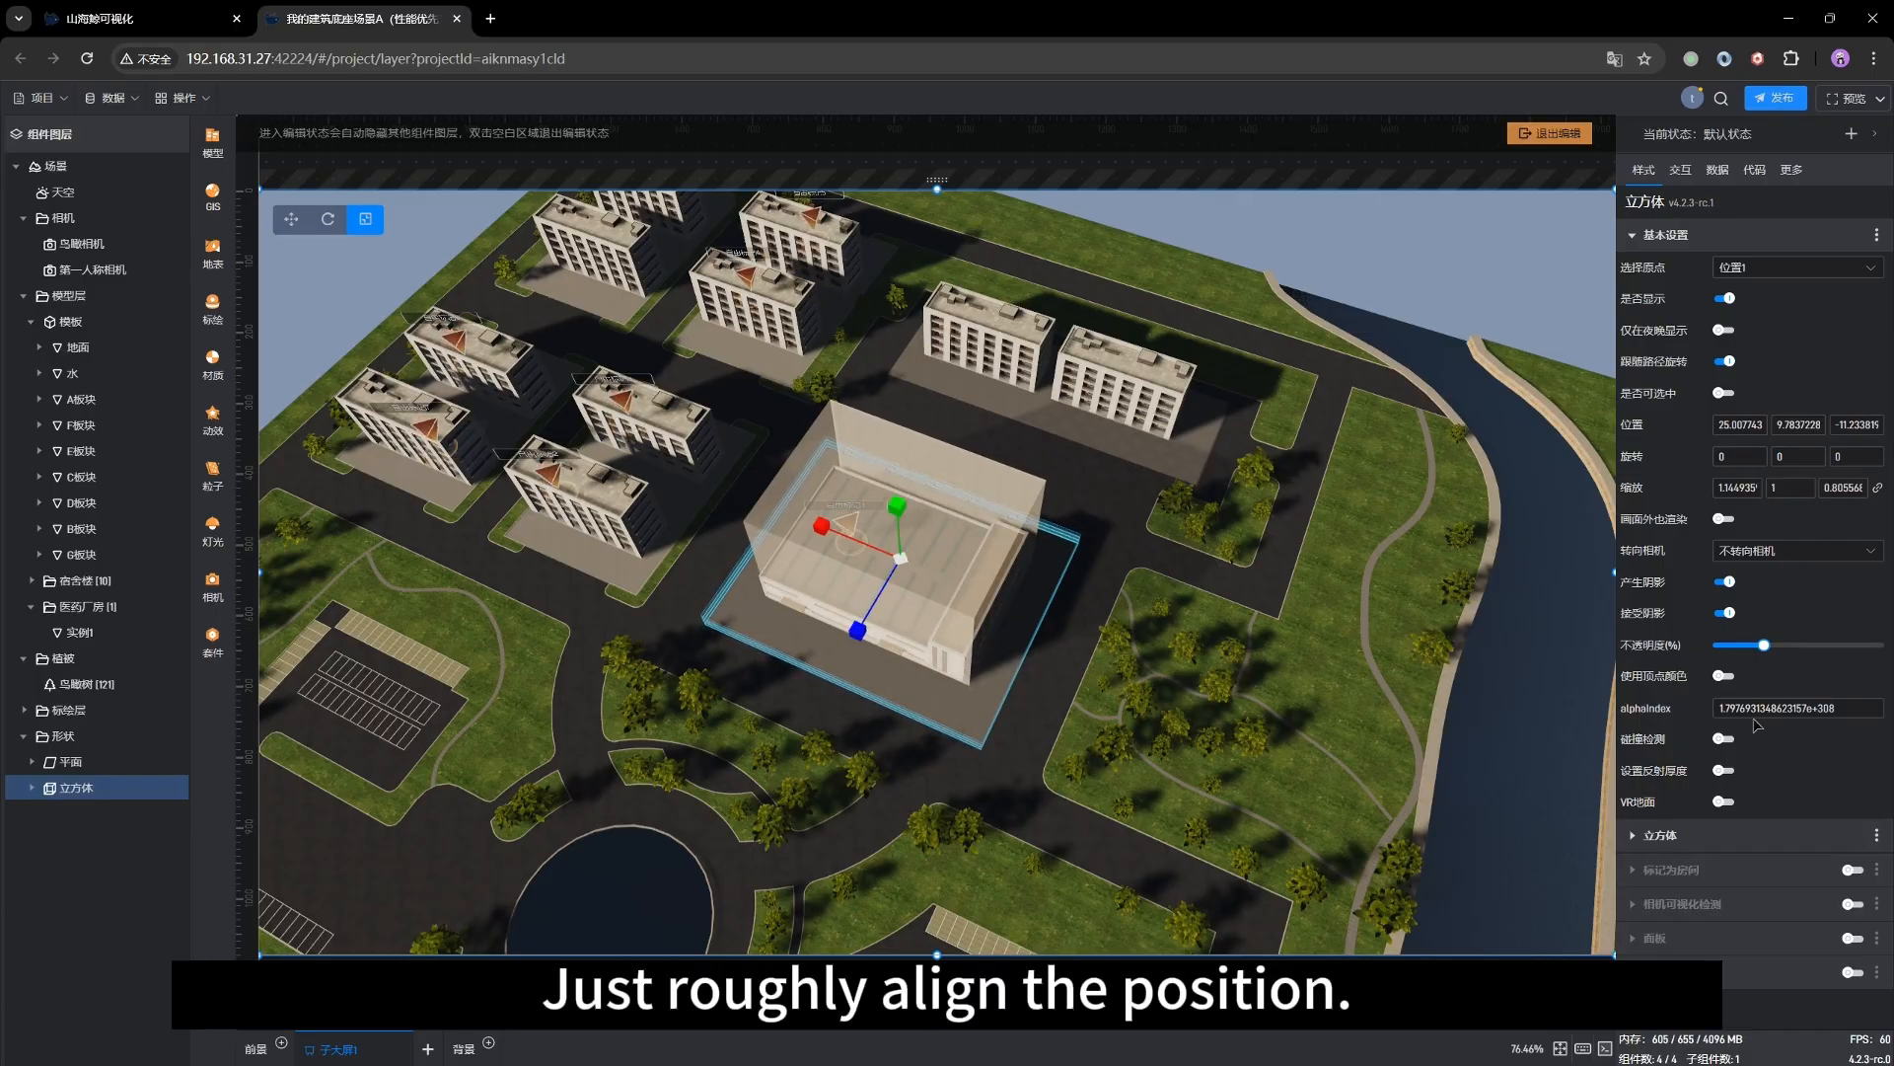
Turn off shadow casting (产生阴影) and shadow receiving (接受阴影) for the cube and set its opacity to 0
click(1724, 581)
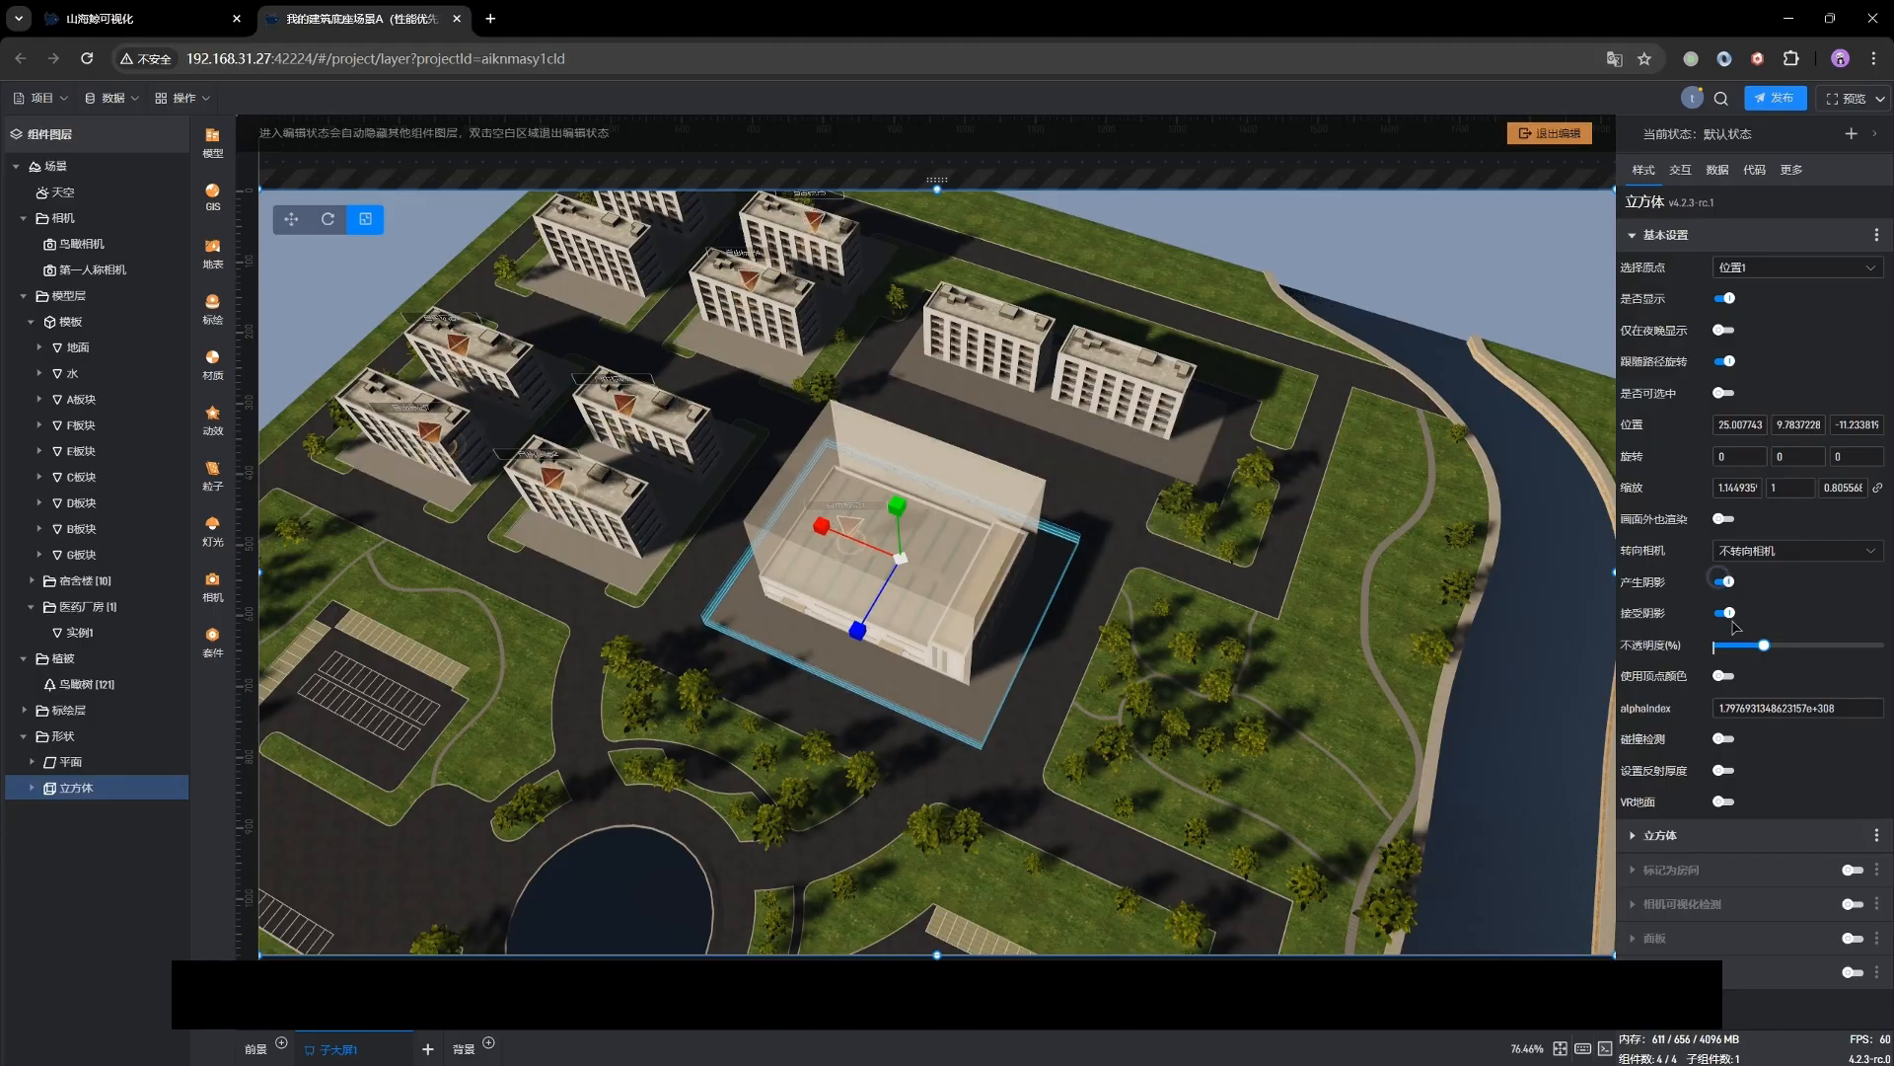
click(1727, 614)
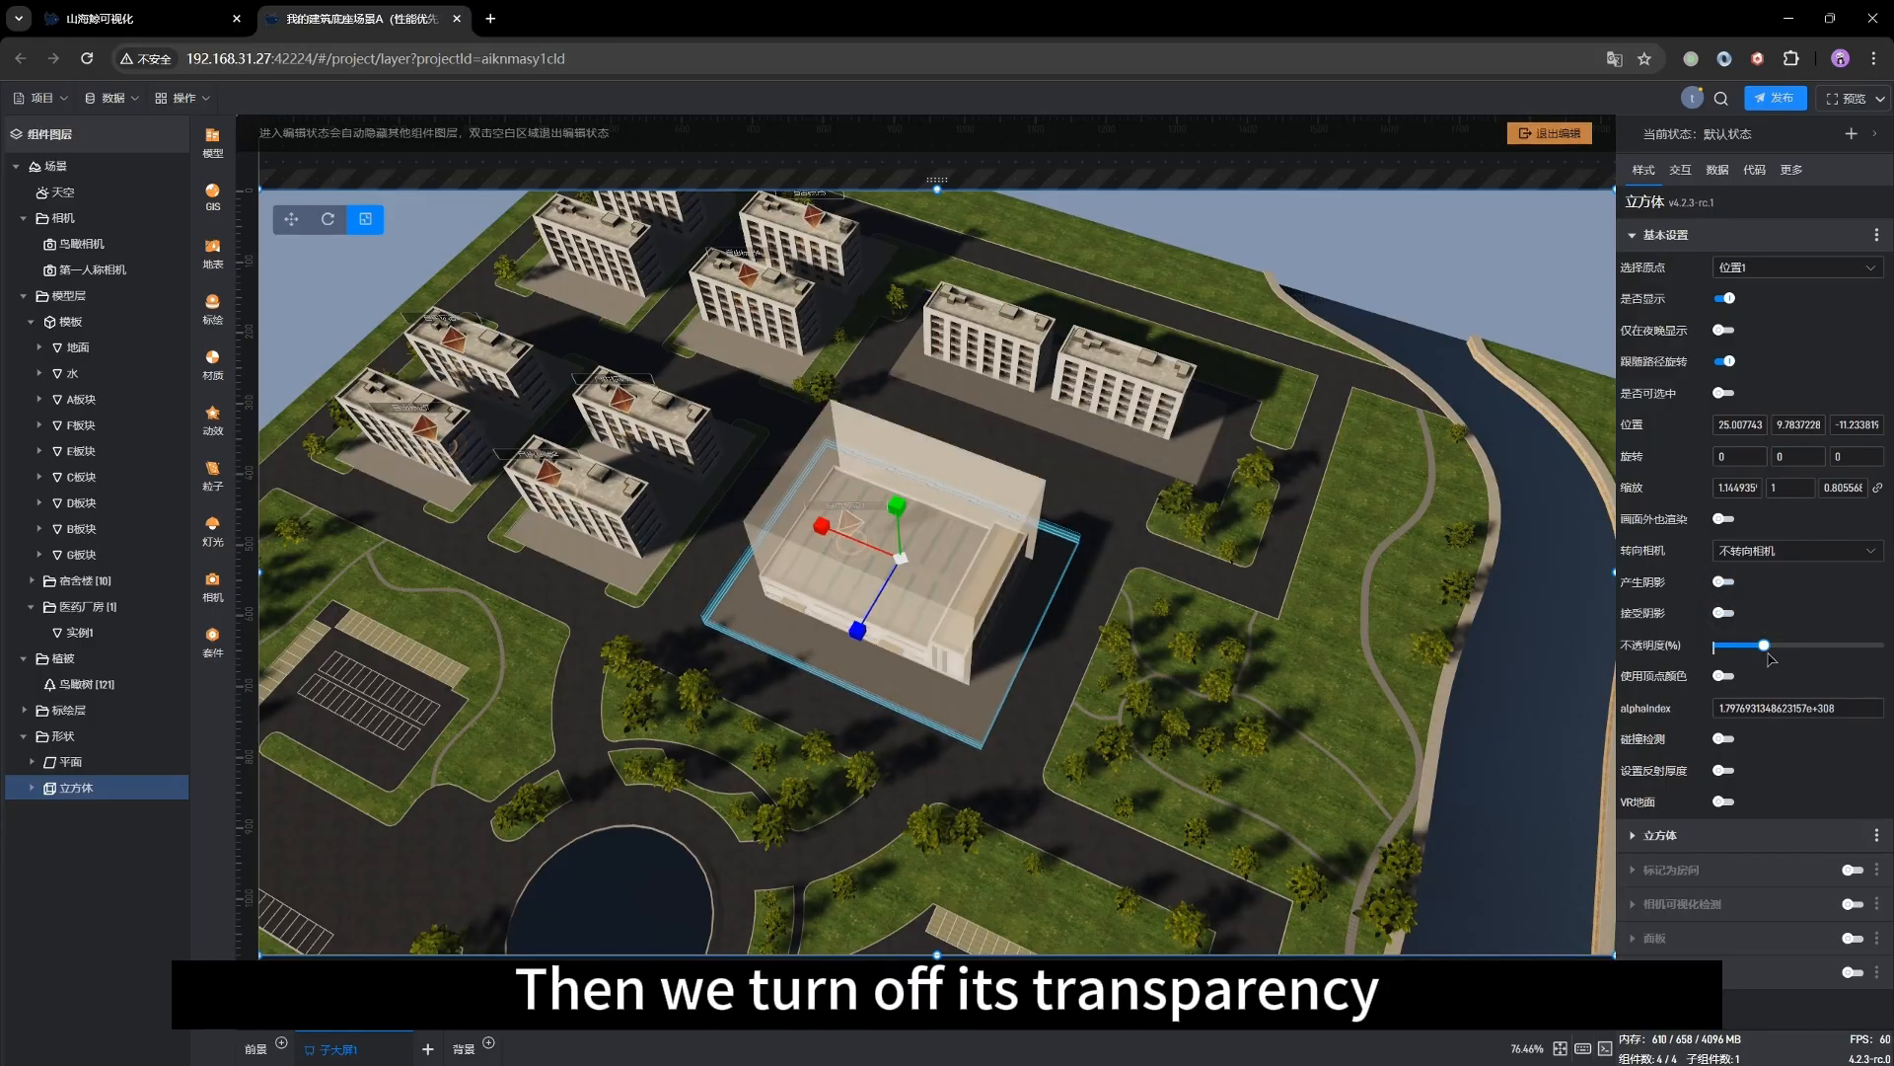
drag(1767, 642, 1490, 650)
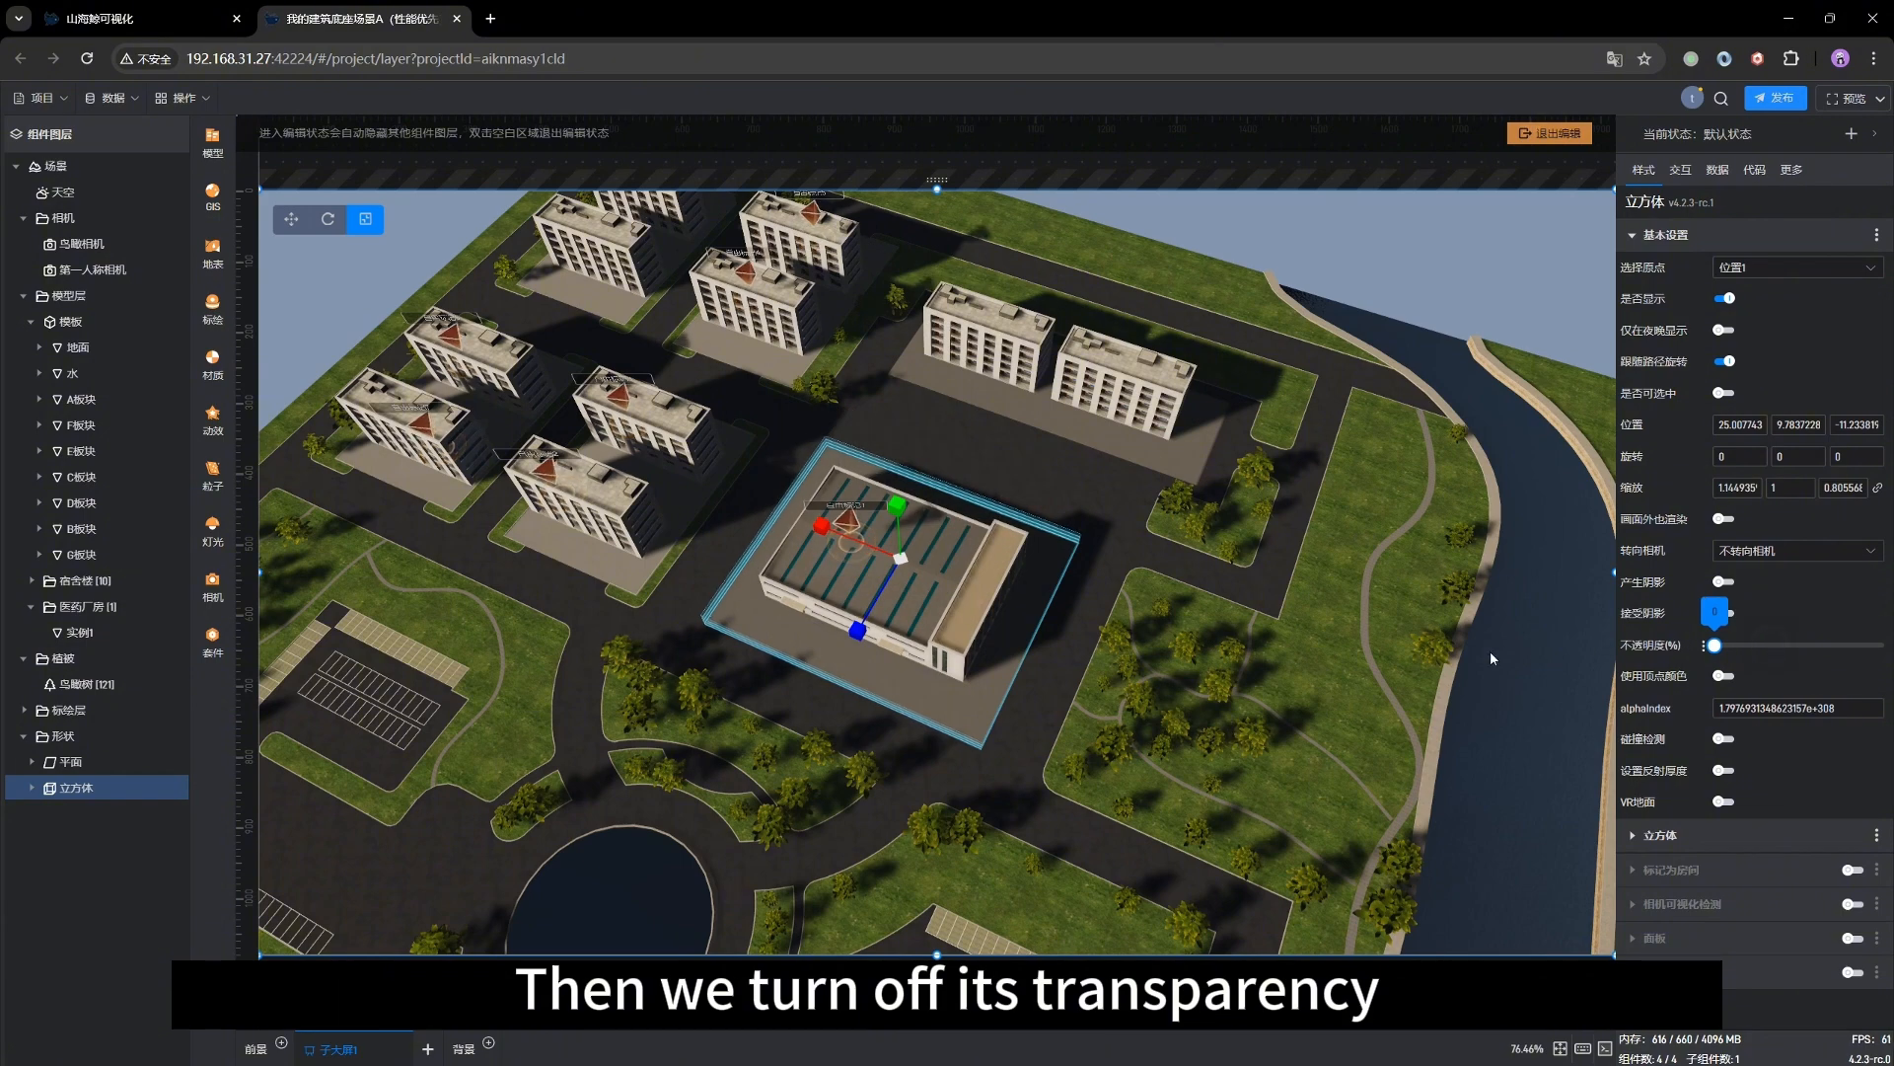
Compare the cube's settings with those of the ground plane (平面) and turn on collision detection (碰撞检测) for the cube
drag(1175, 776, 935, 697)
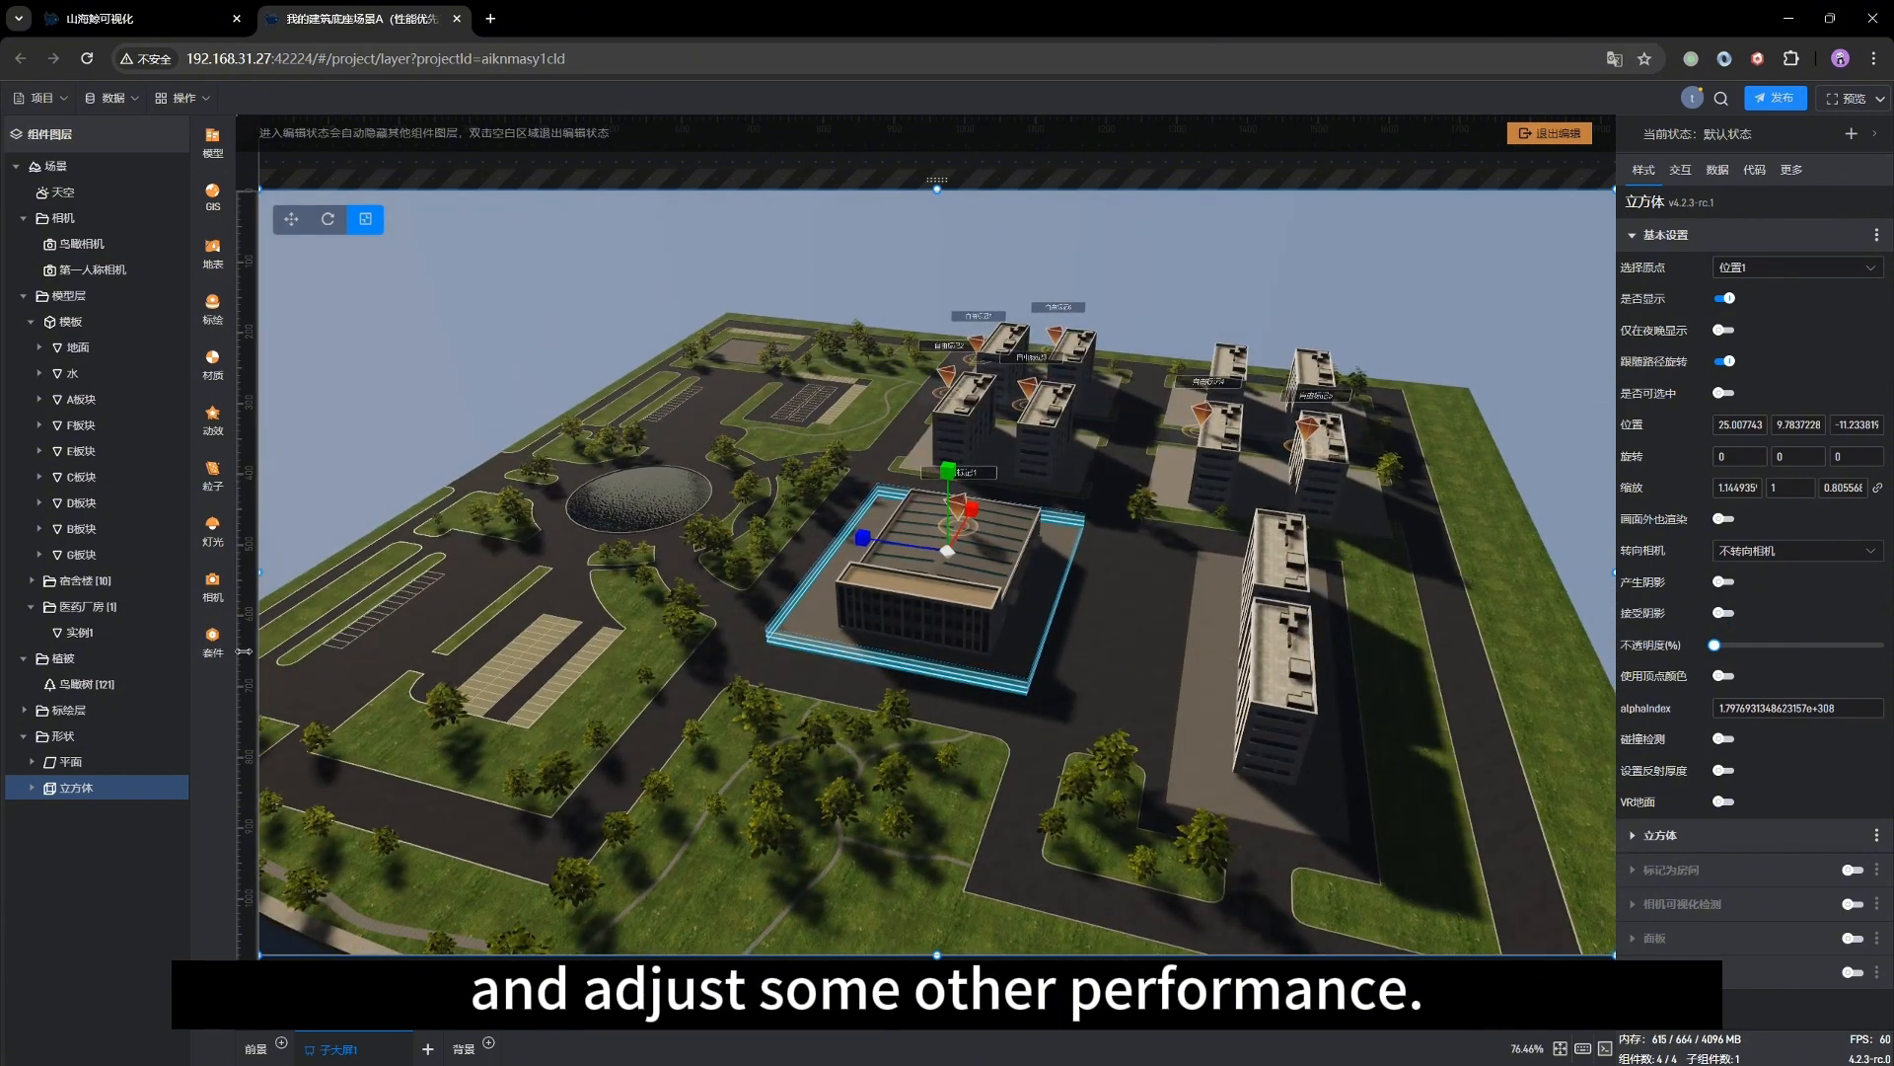
click(71, 762)
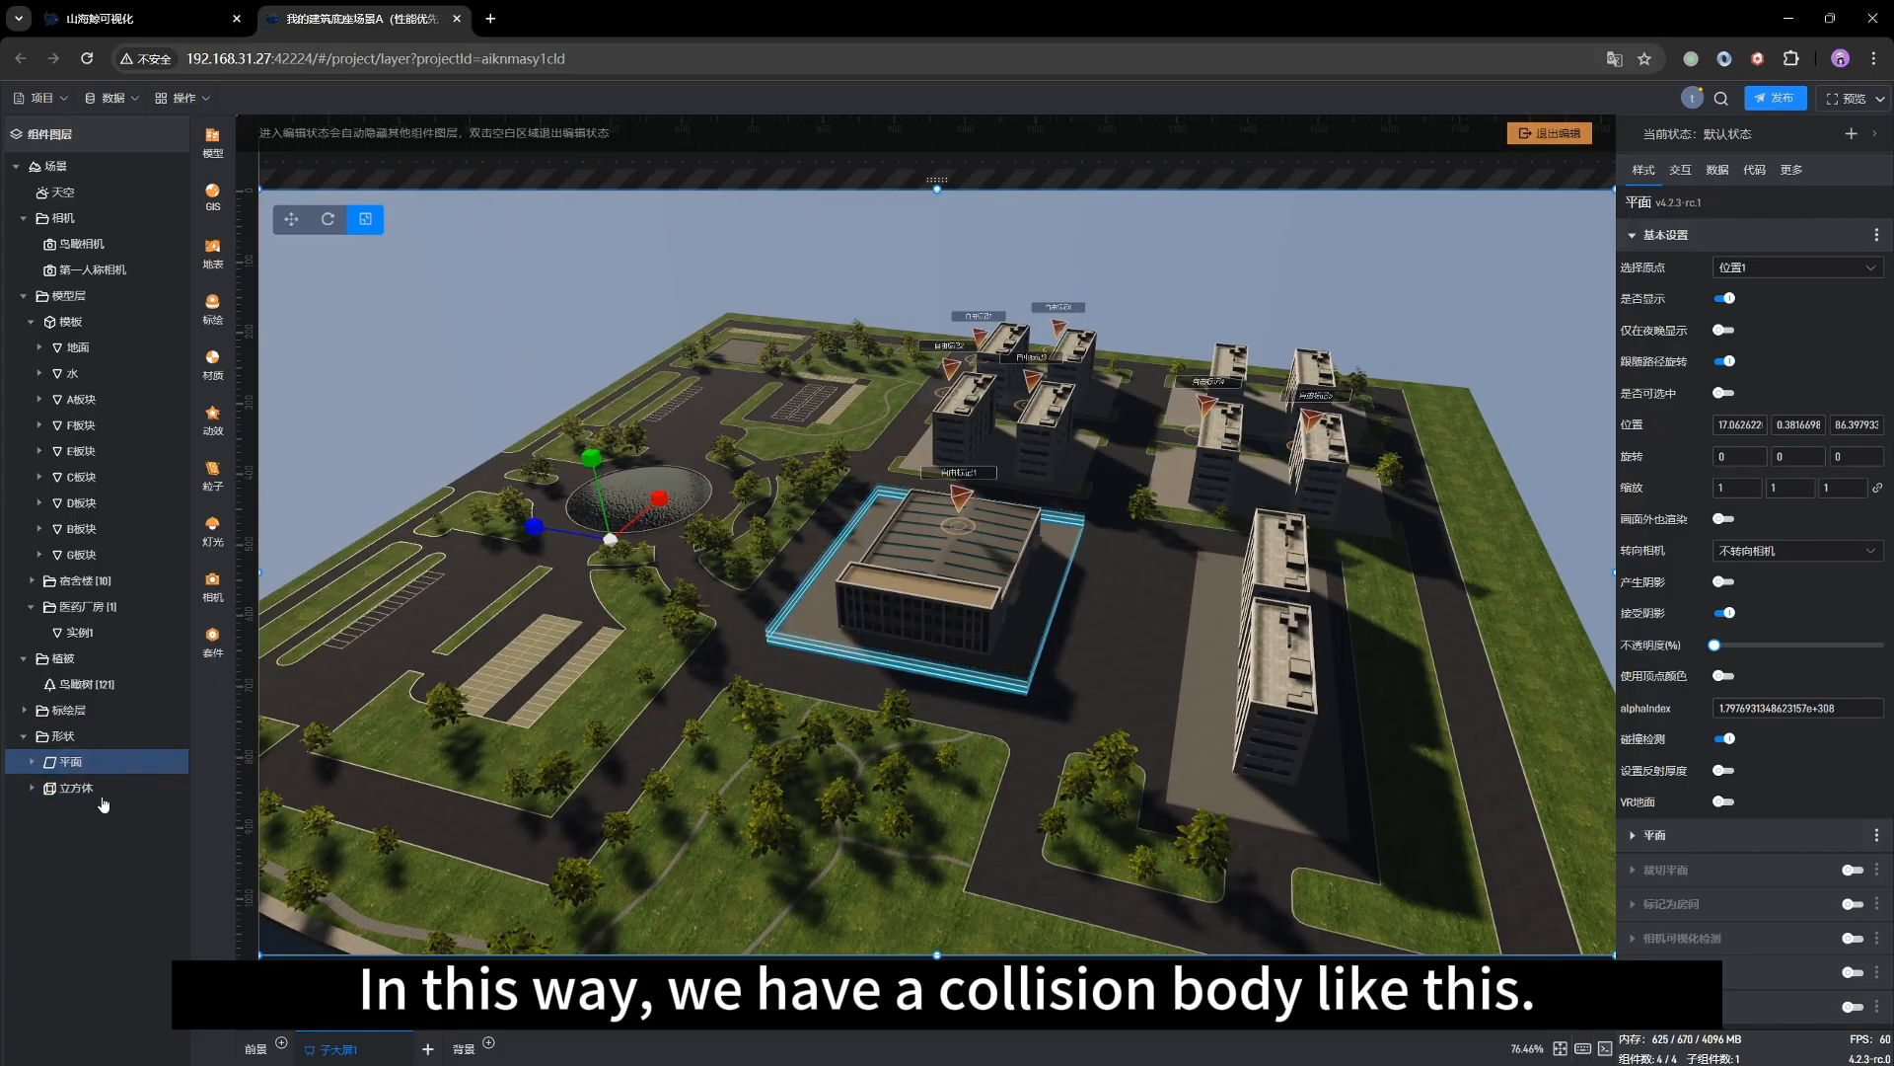
click(66, 788)
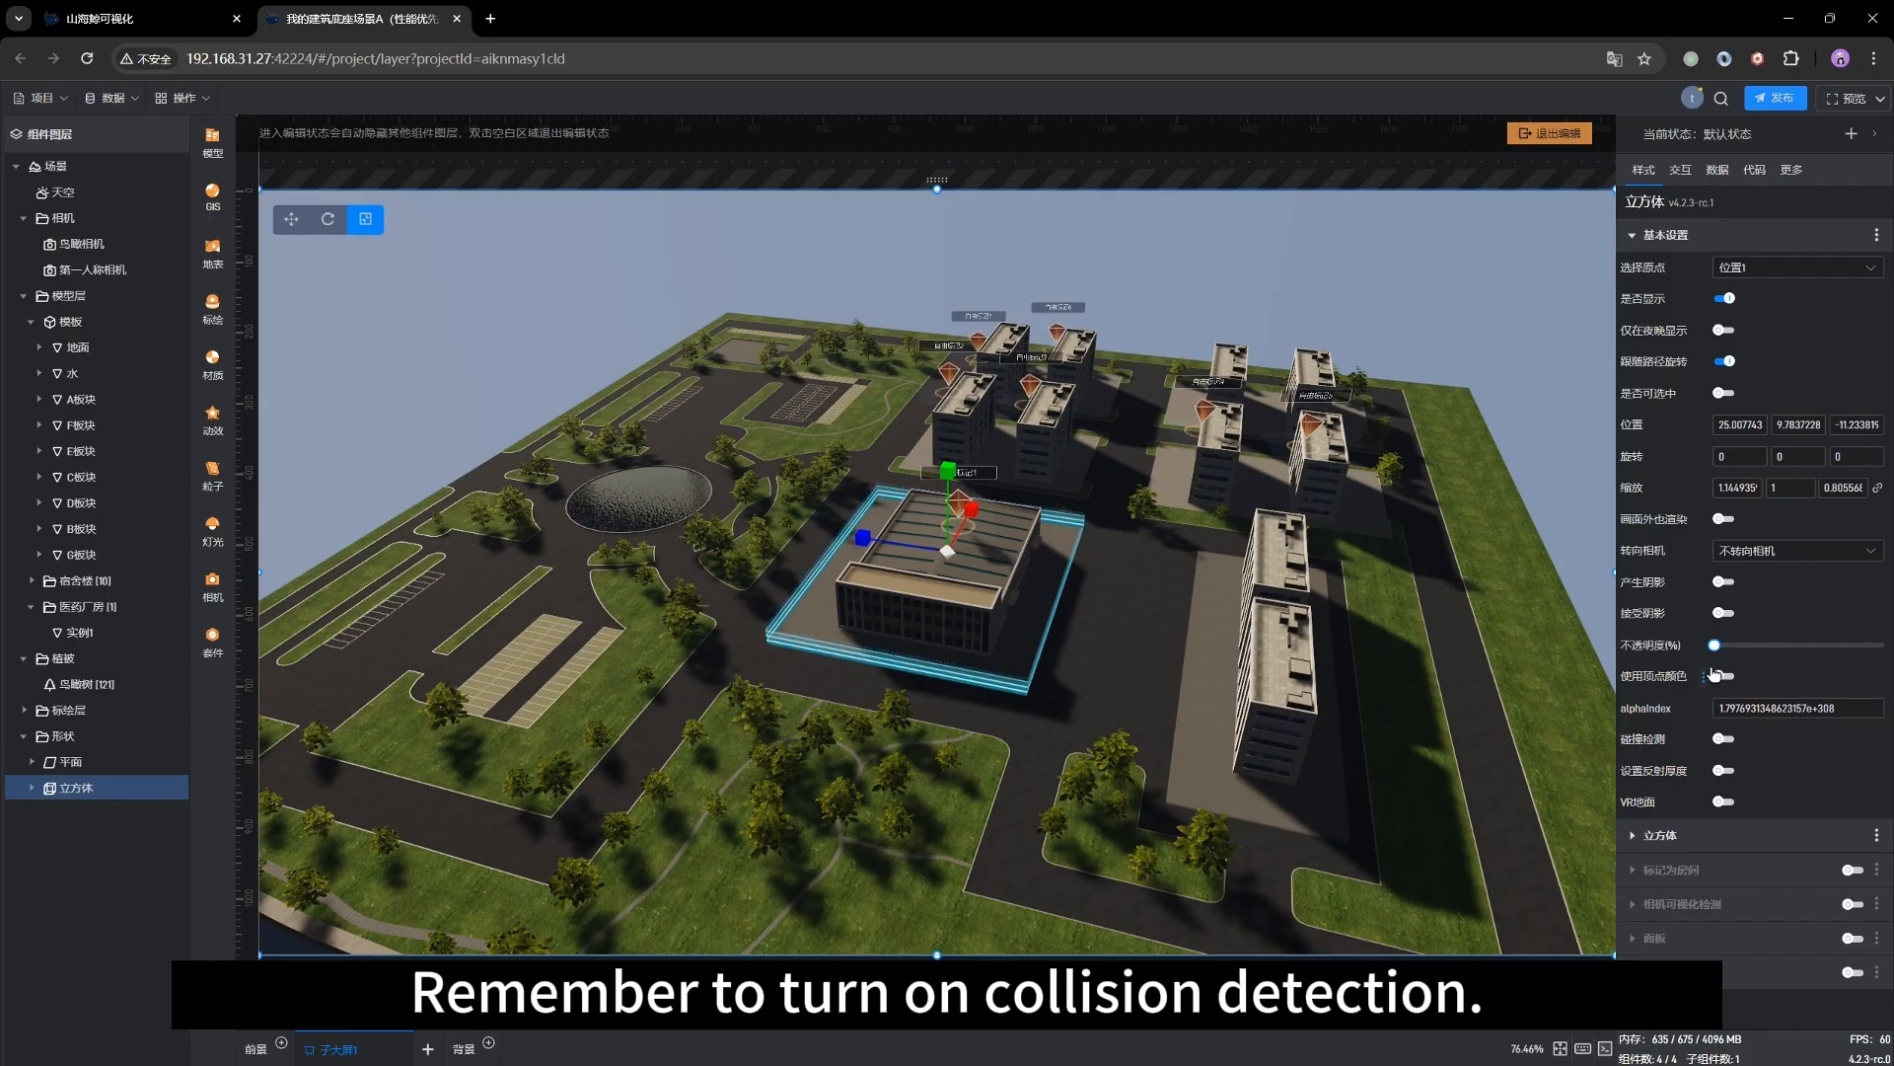
click(1725, 739)
Switch the scene view back to the first-person camera (第一人称相机) and capture the mouse for walking
drag(904, 758, 994, 723)
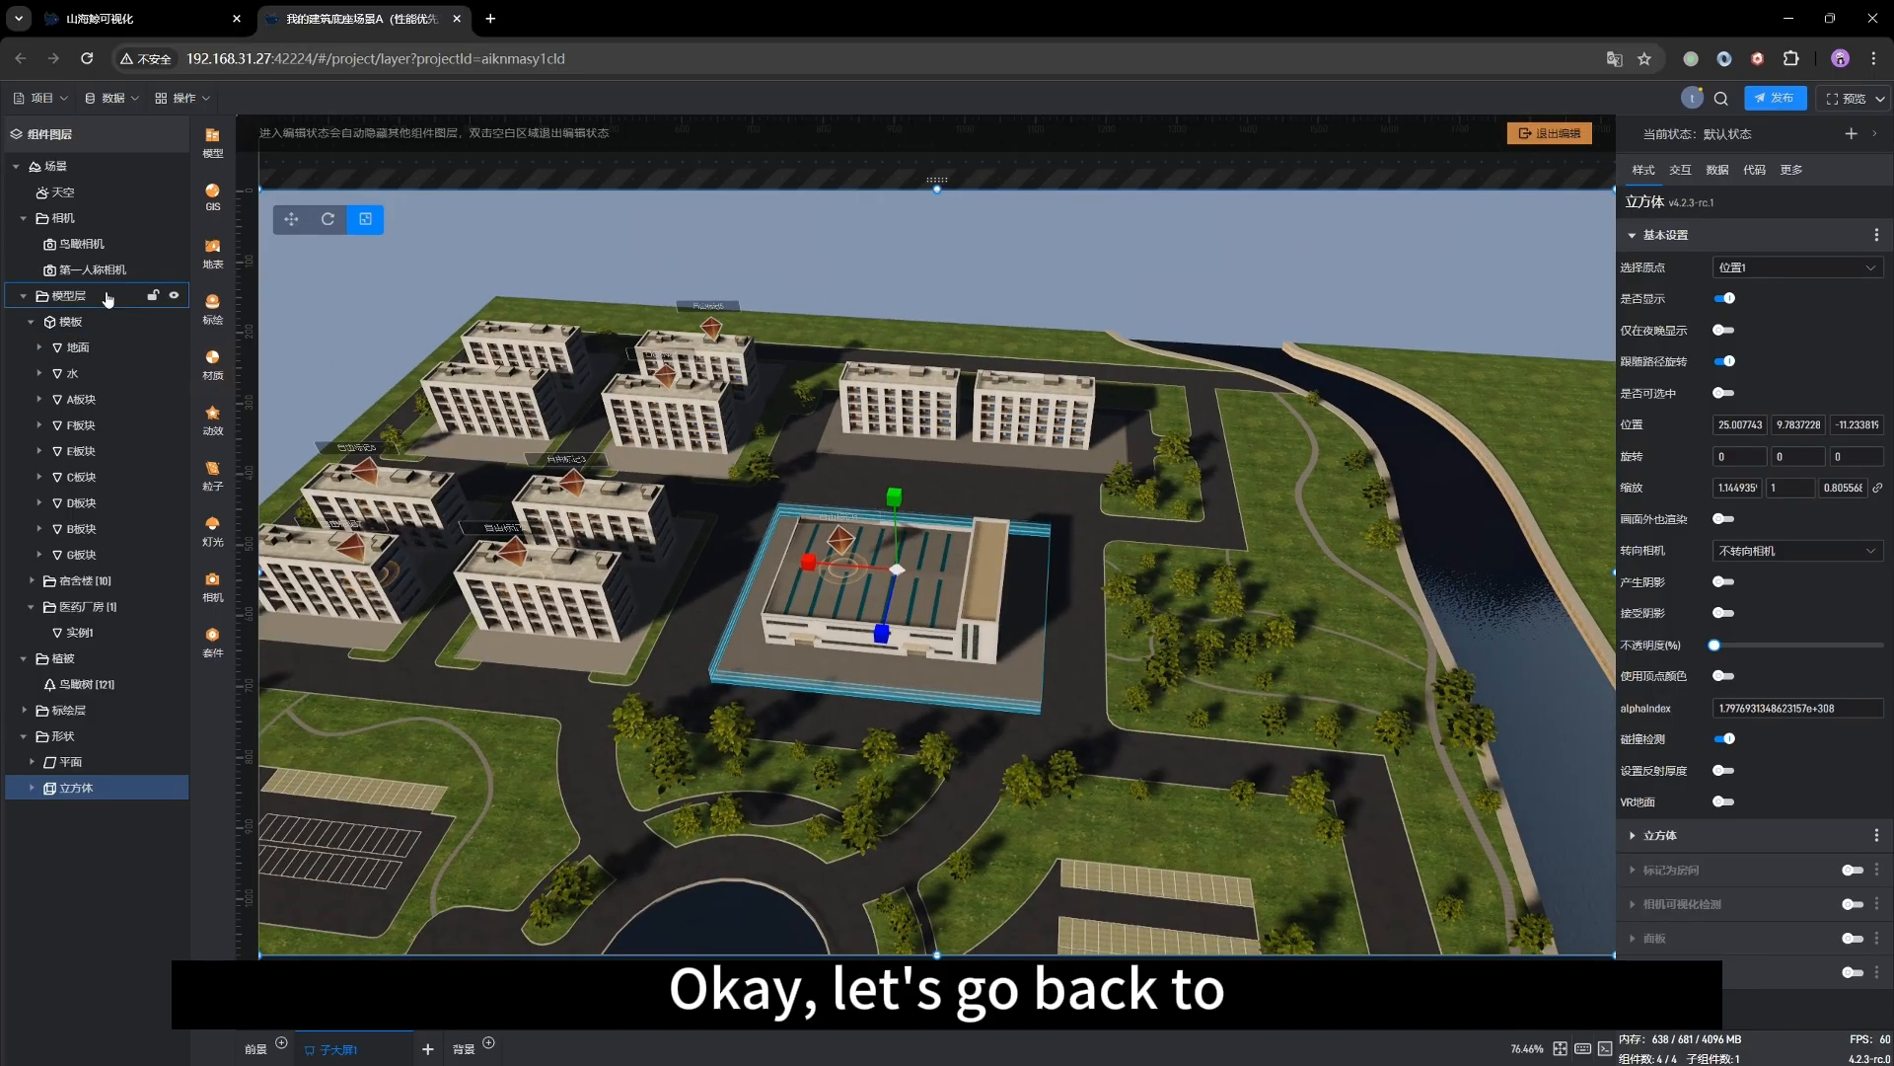
click(81, 272)
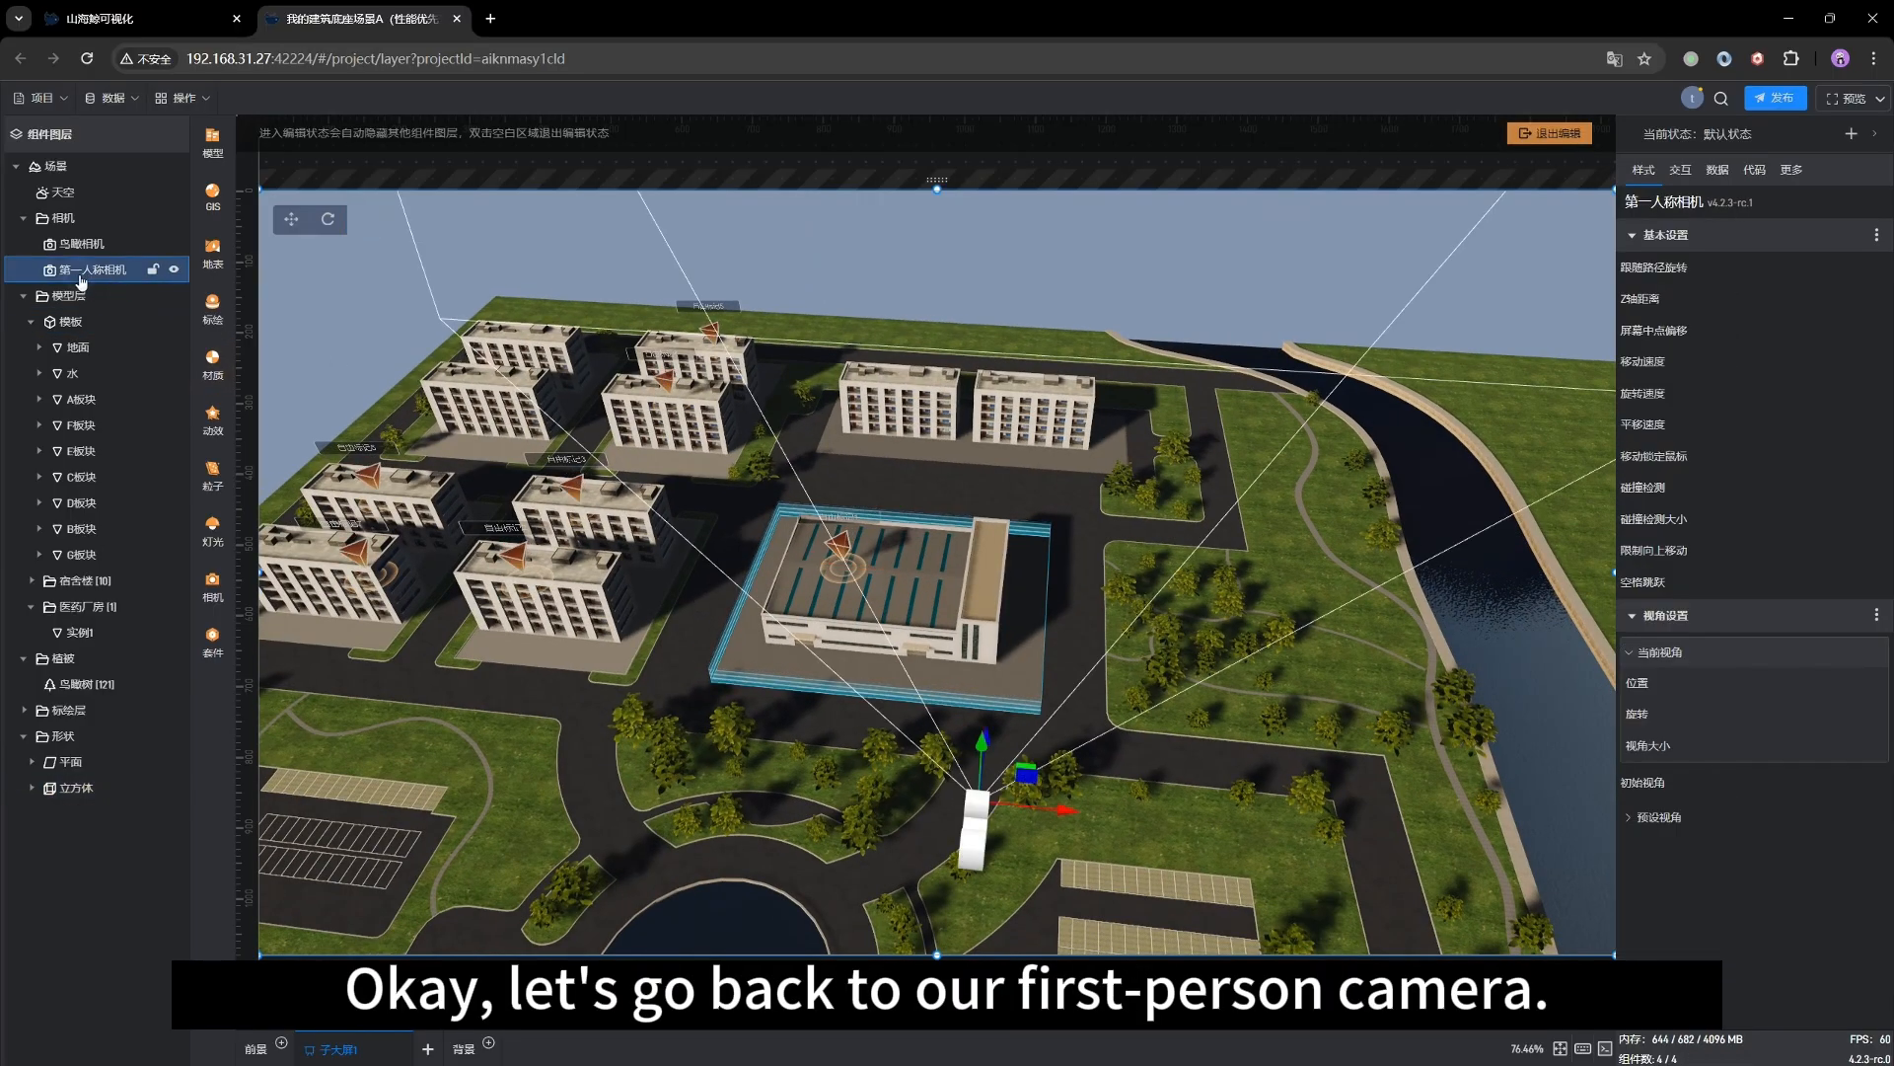
double_click(81, 276)
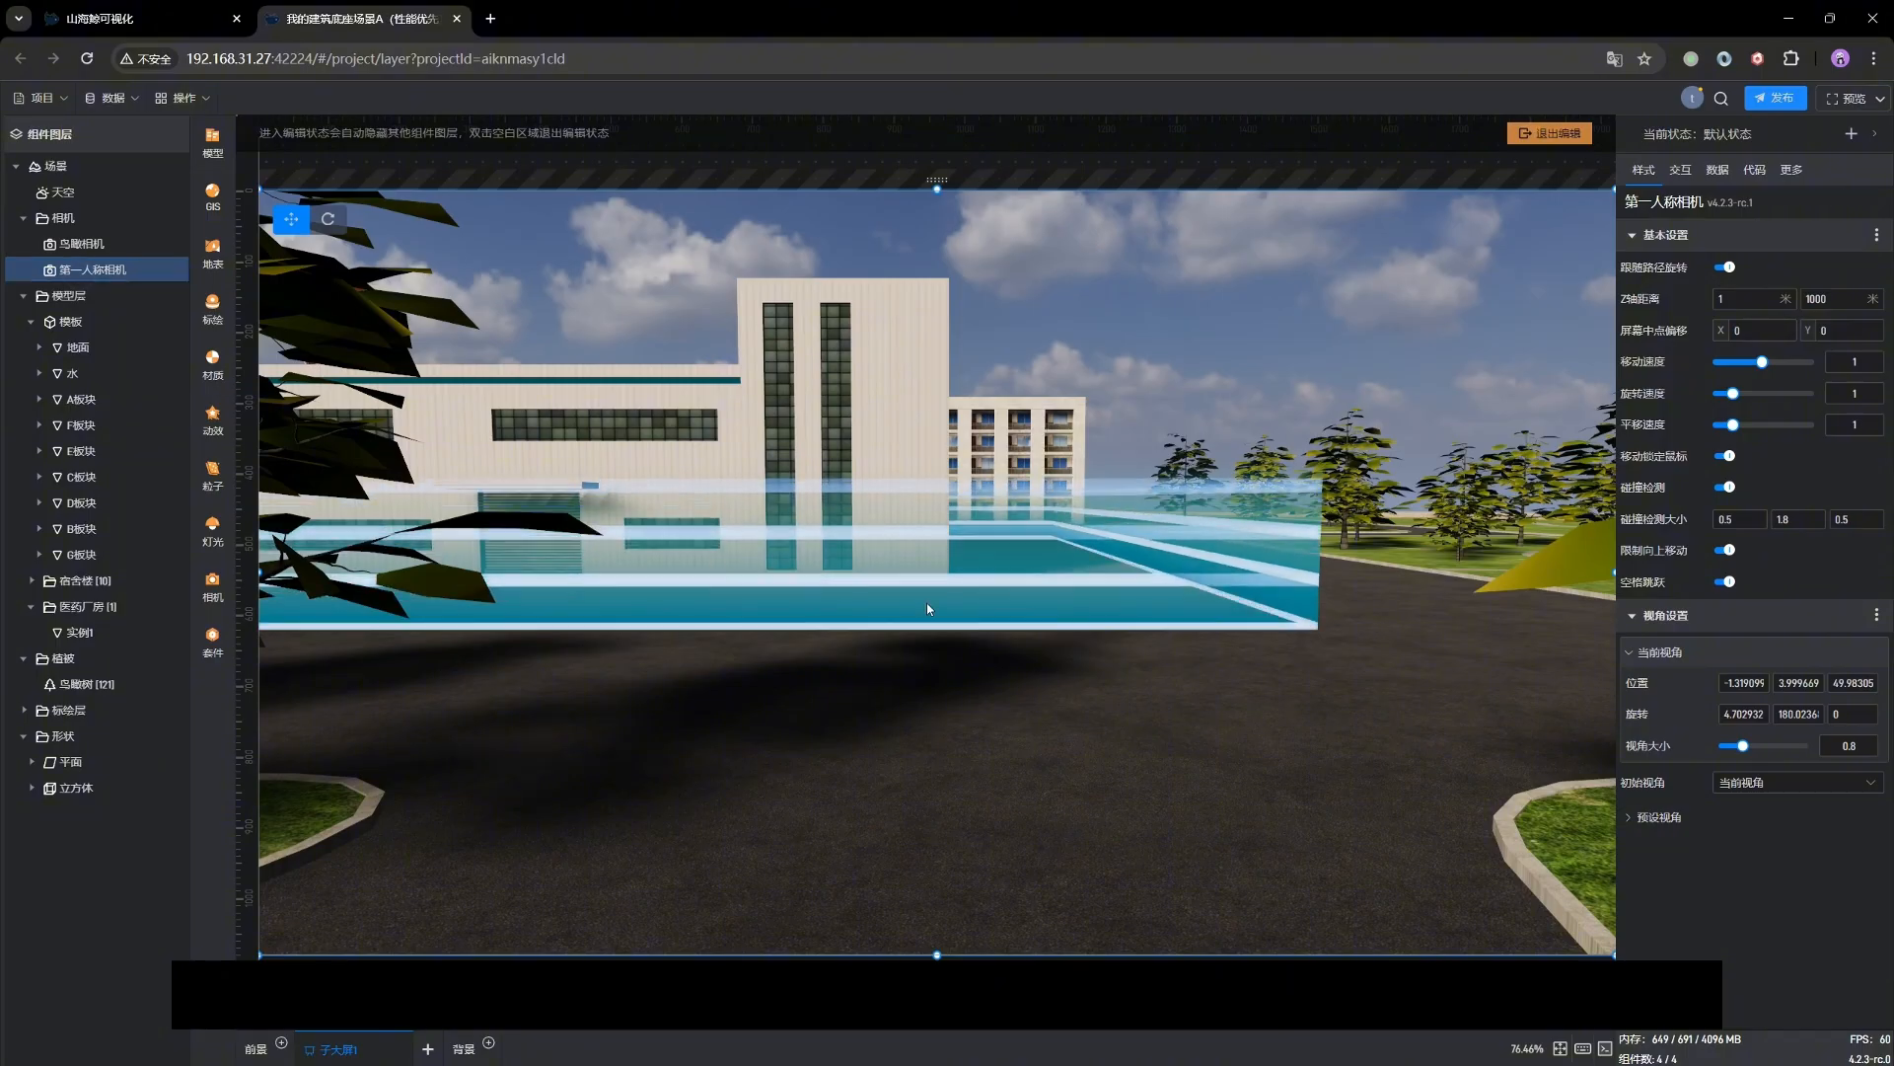
click(950, 632)
Walk up to the factory building in first person and test whether the cube's collision body blocks entry through the walls and shutter door
key(w)
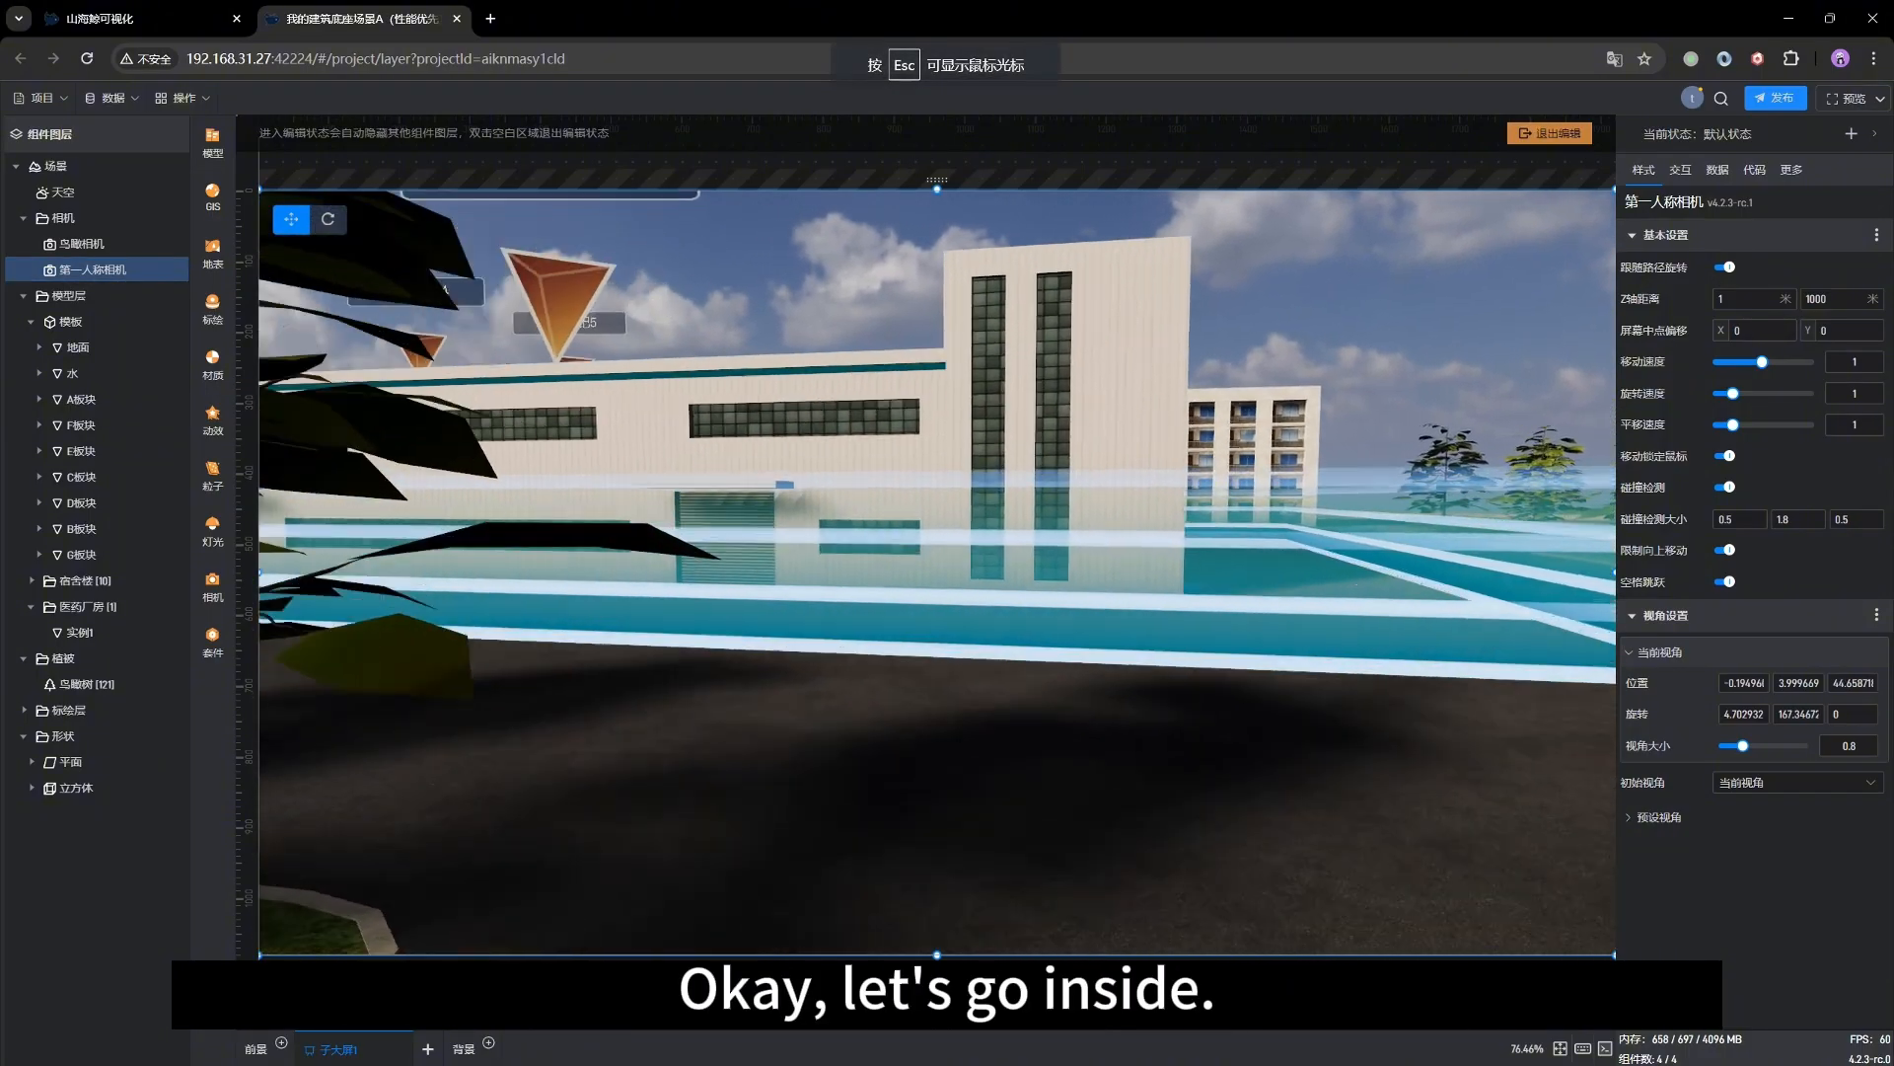
key(w)
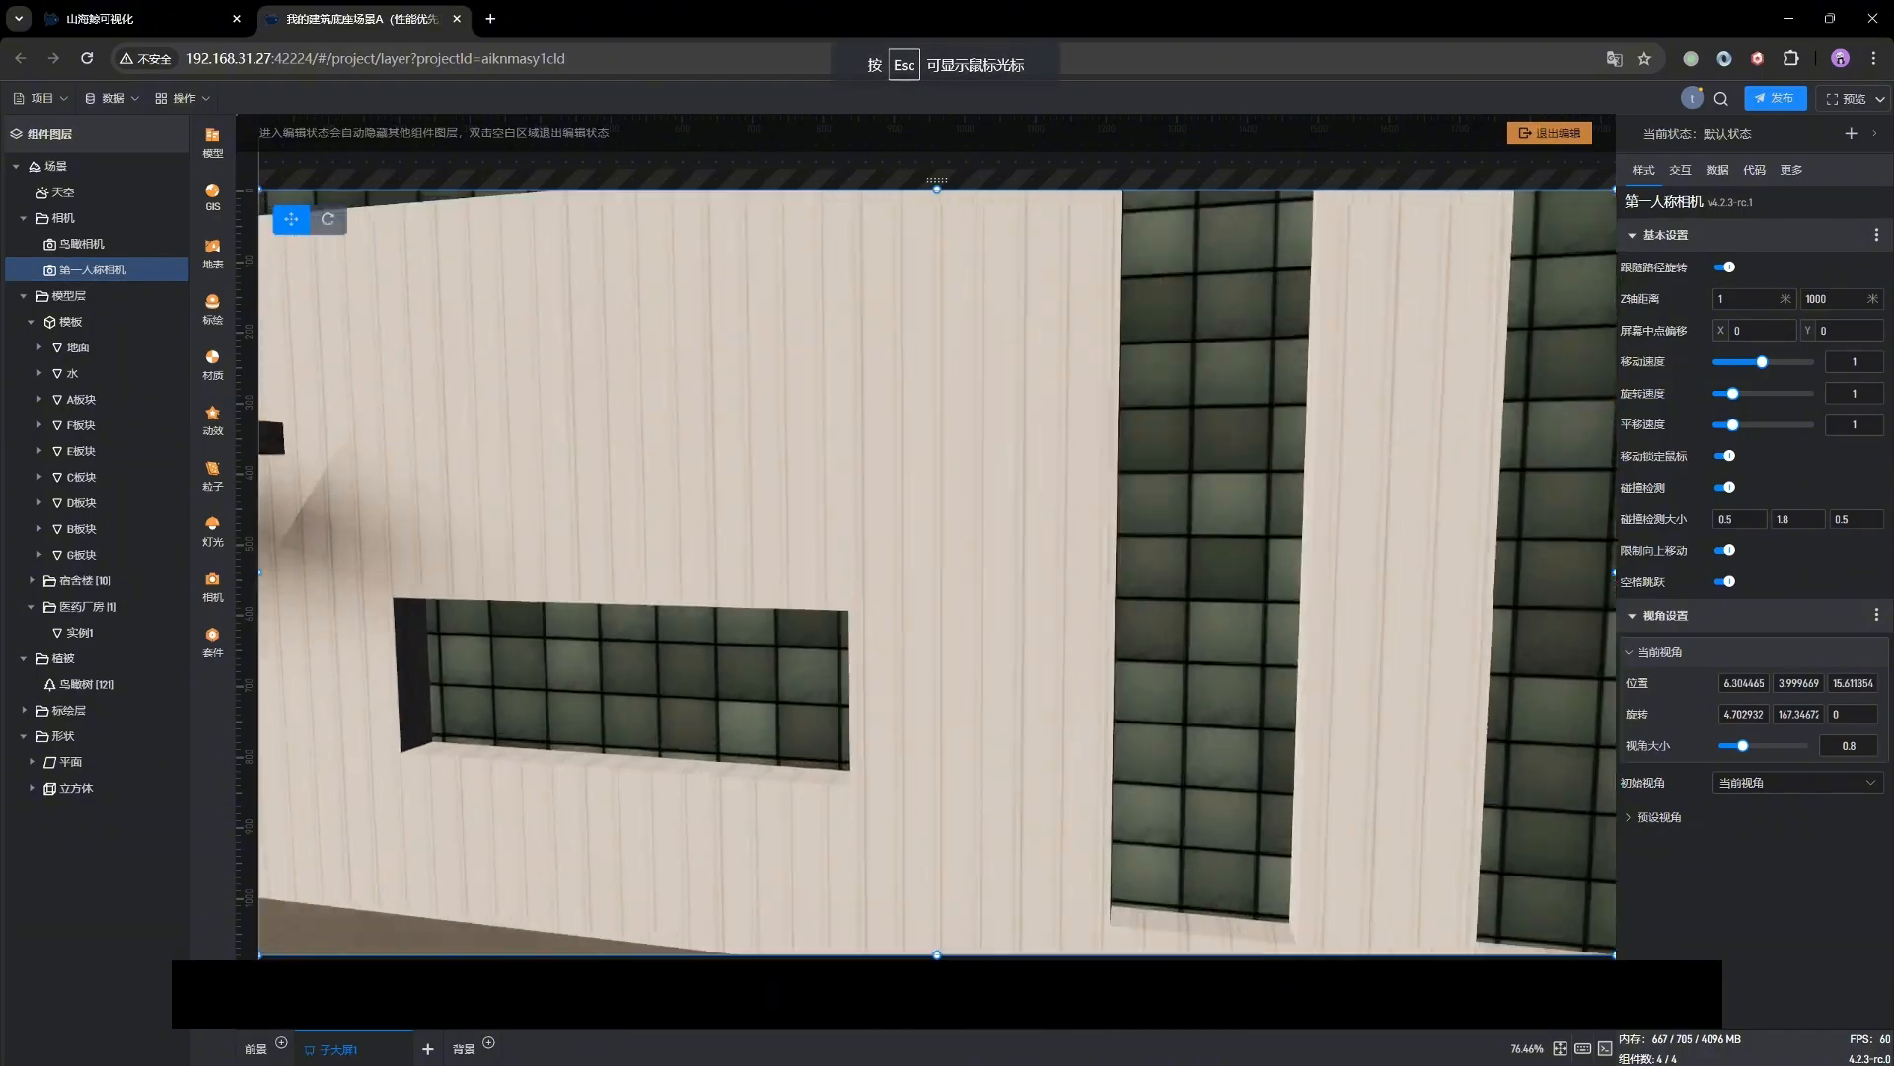
key(w)
key(s)
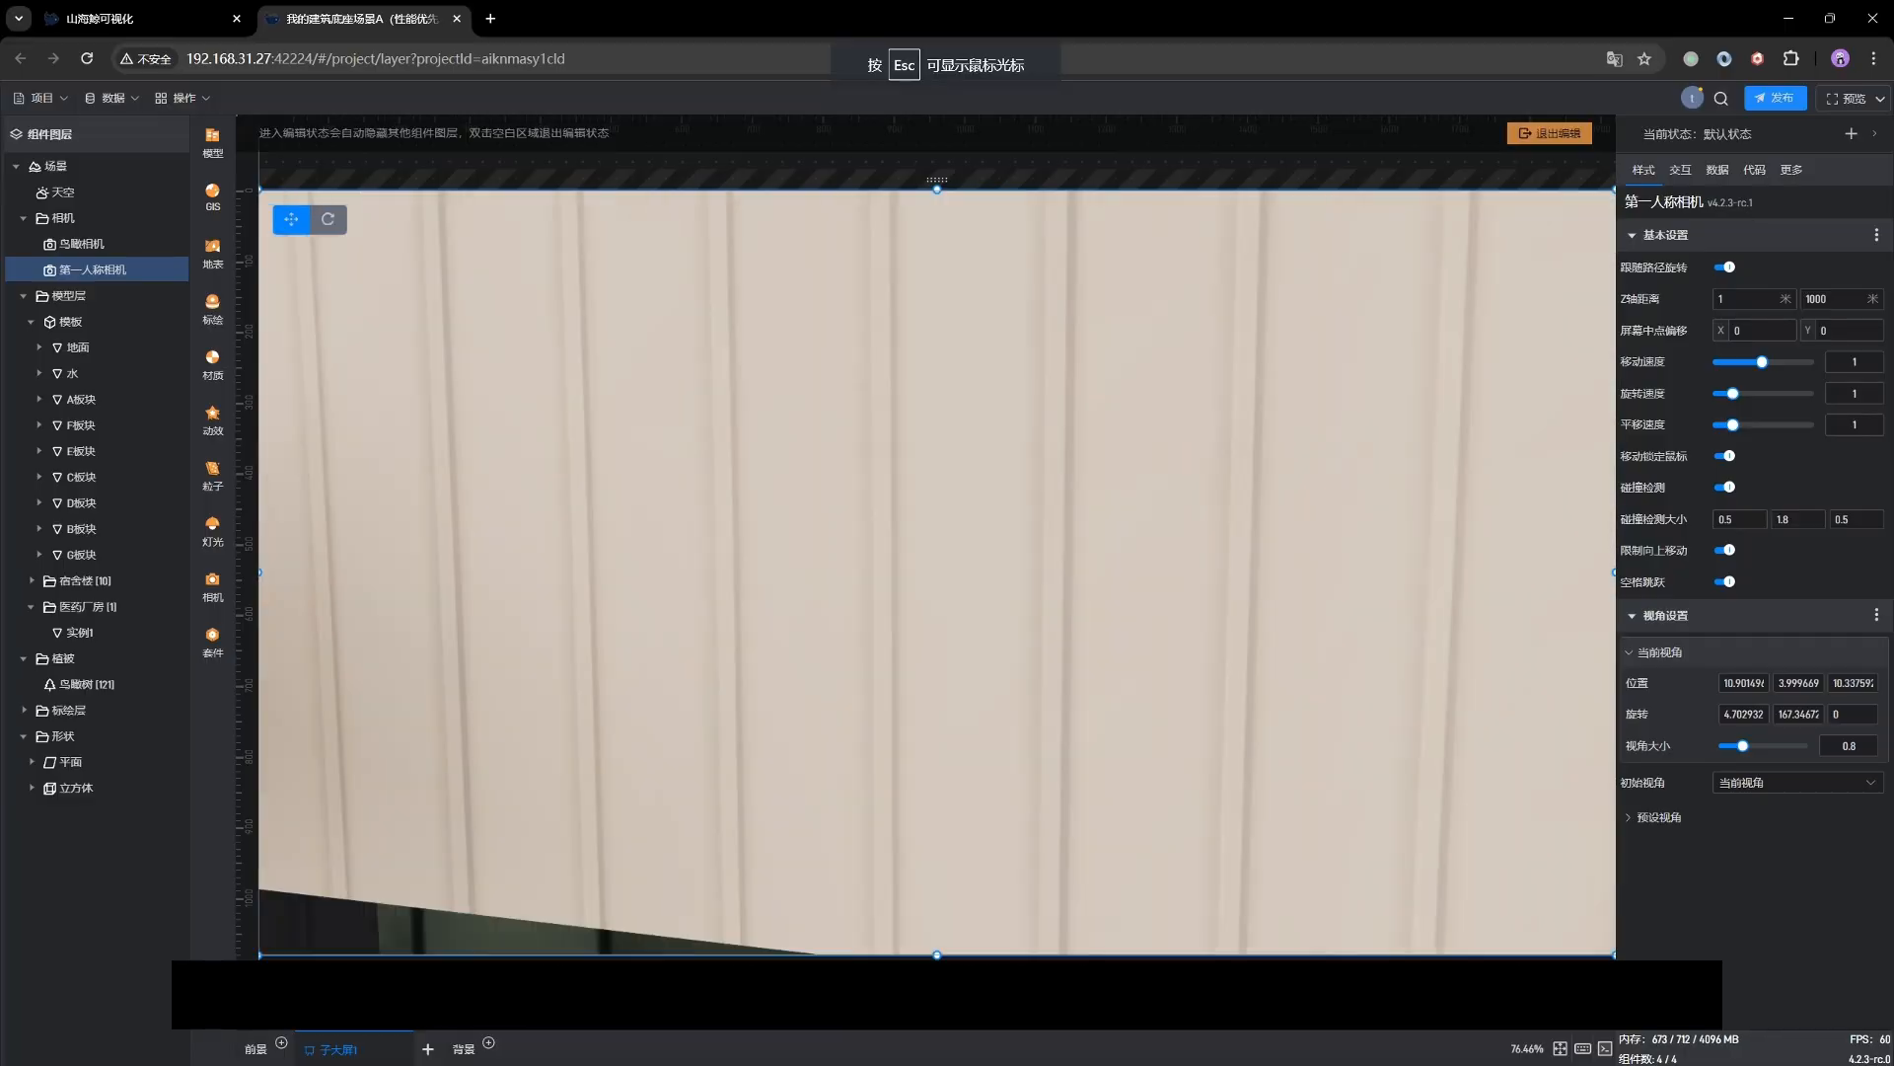
key(s)
key(w)
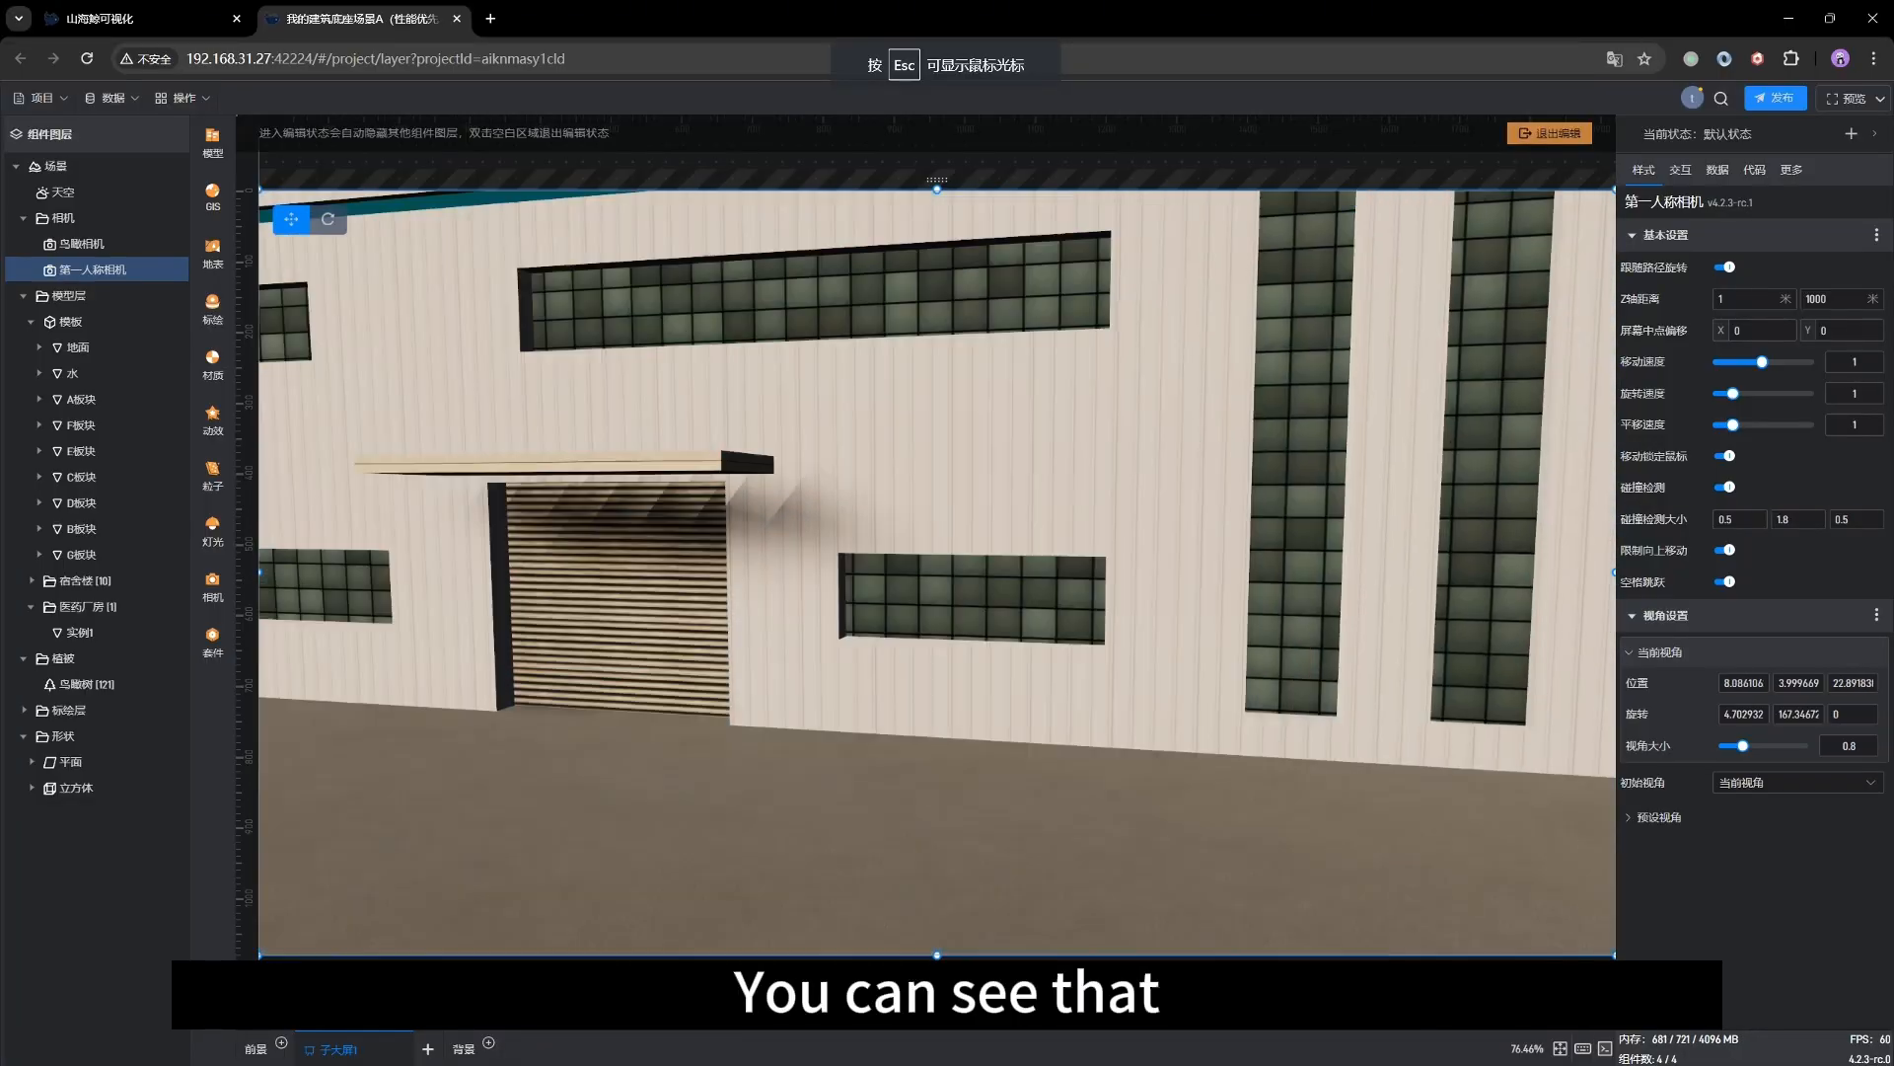
key(w)
key(w)
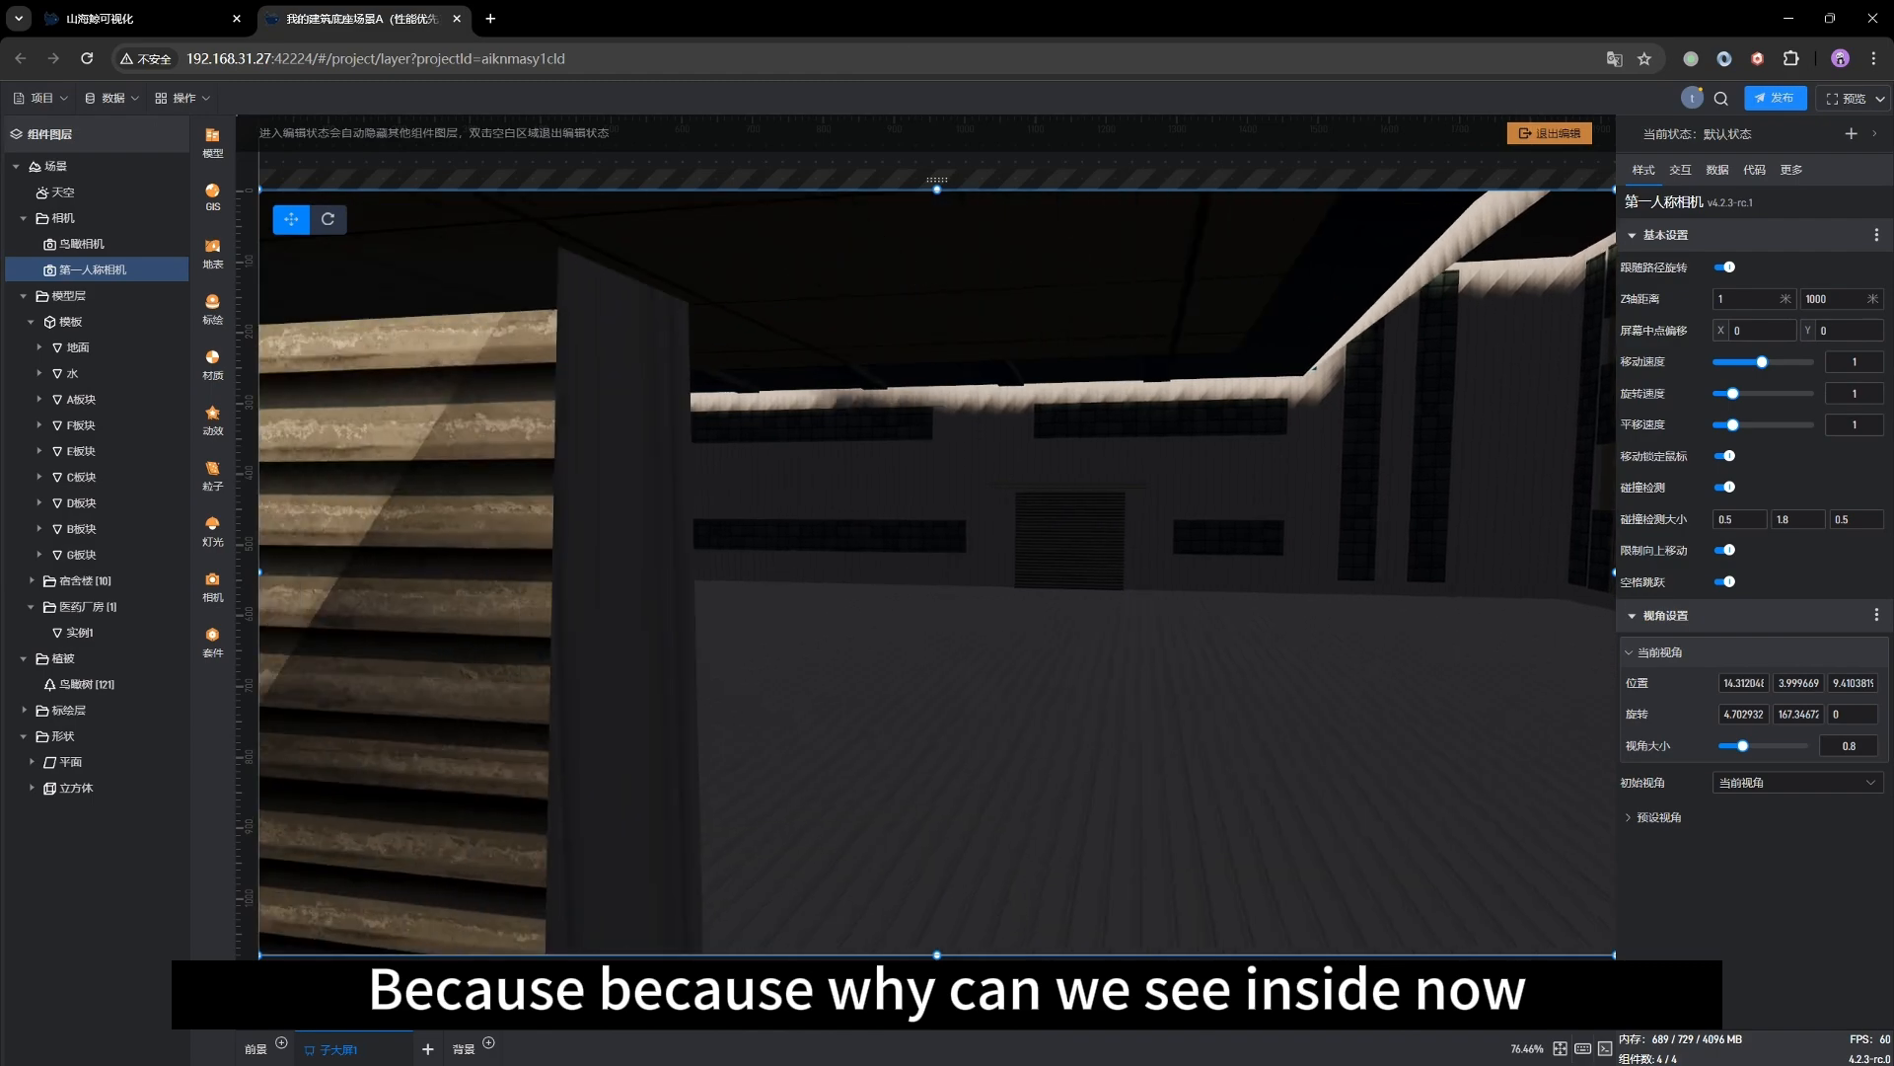
key(s)
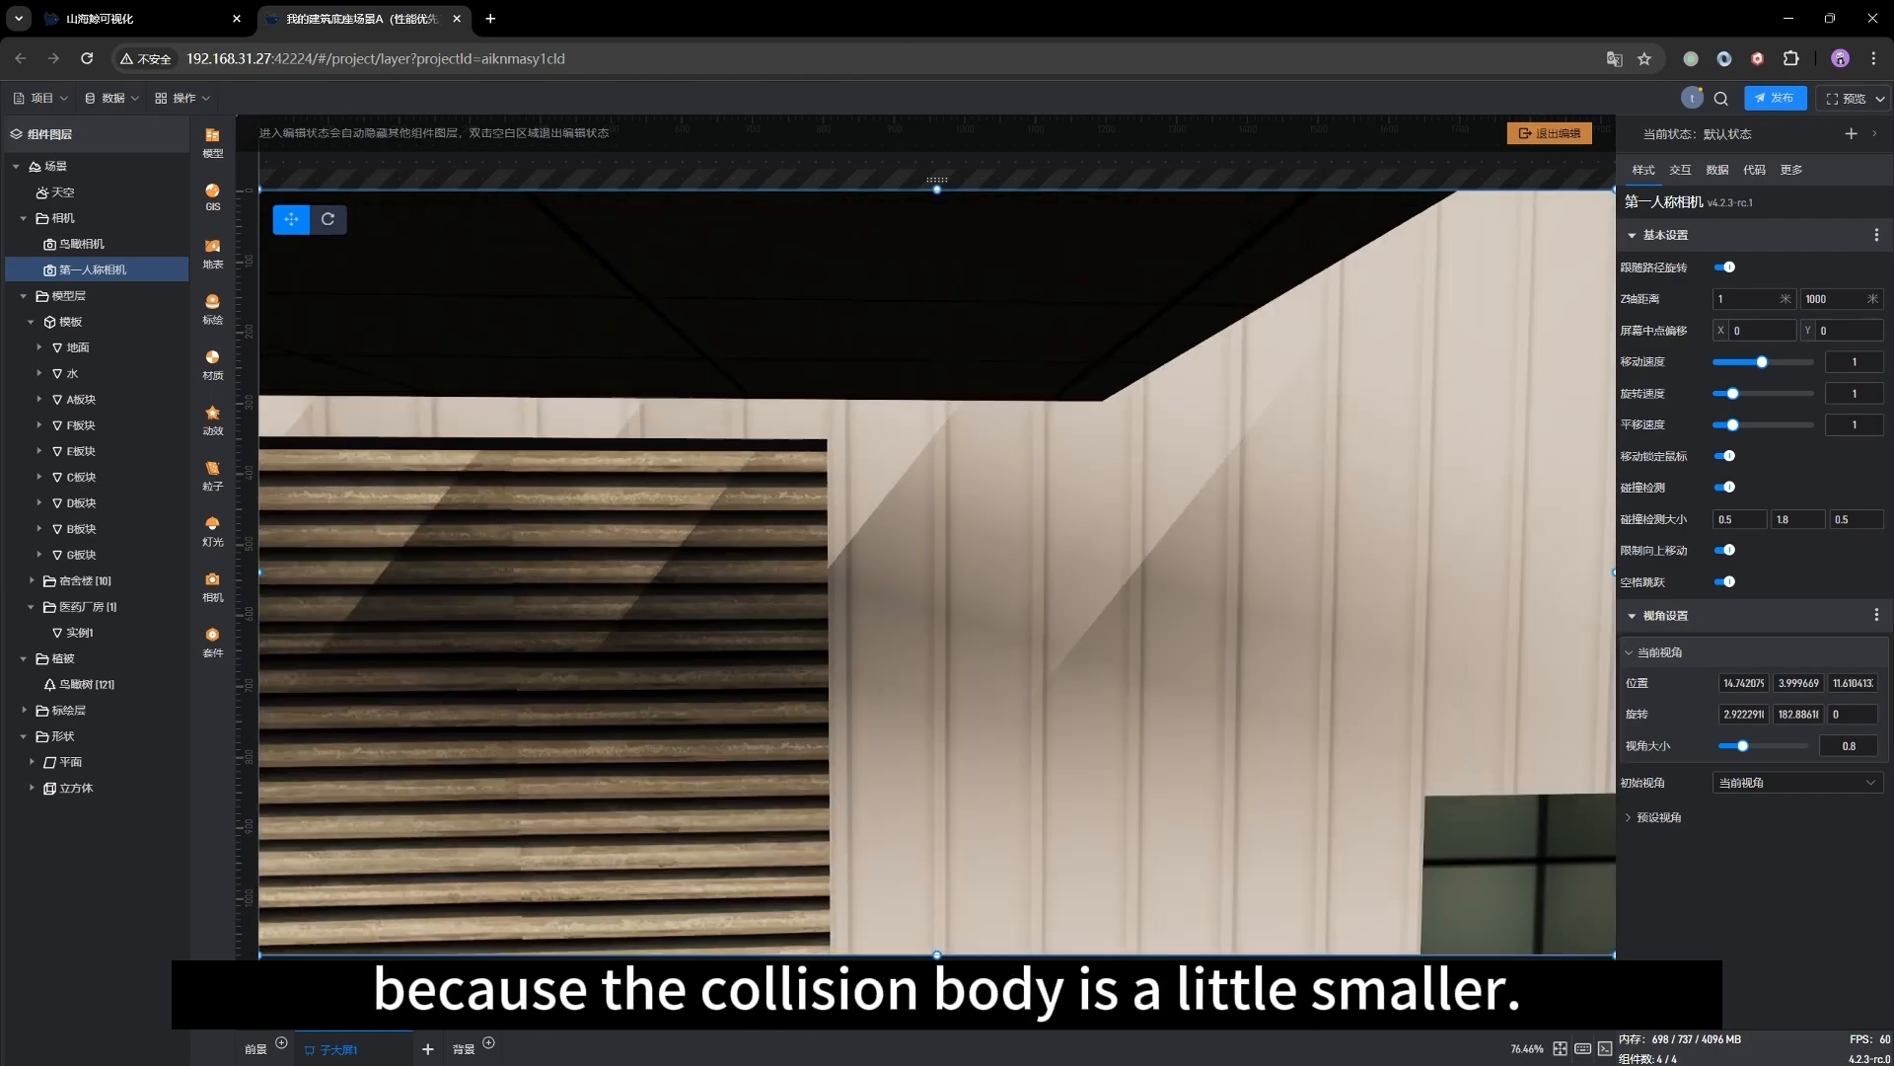
key(d)
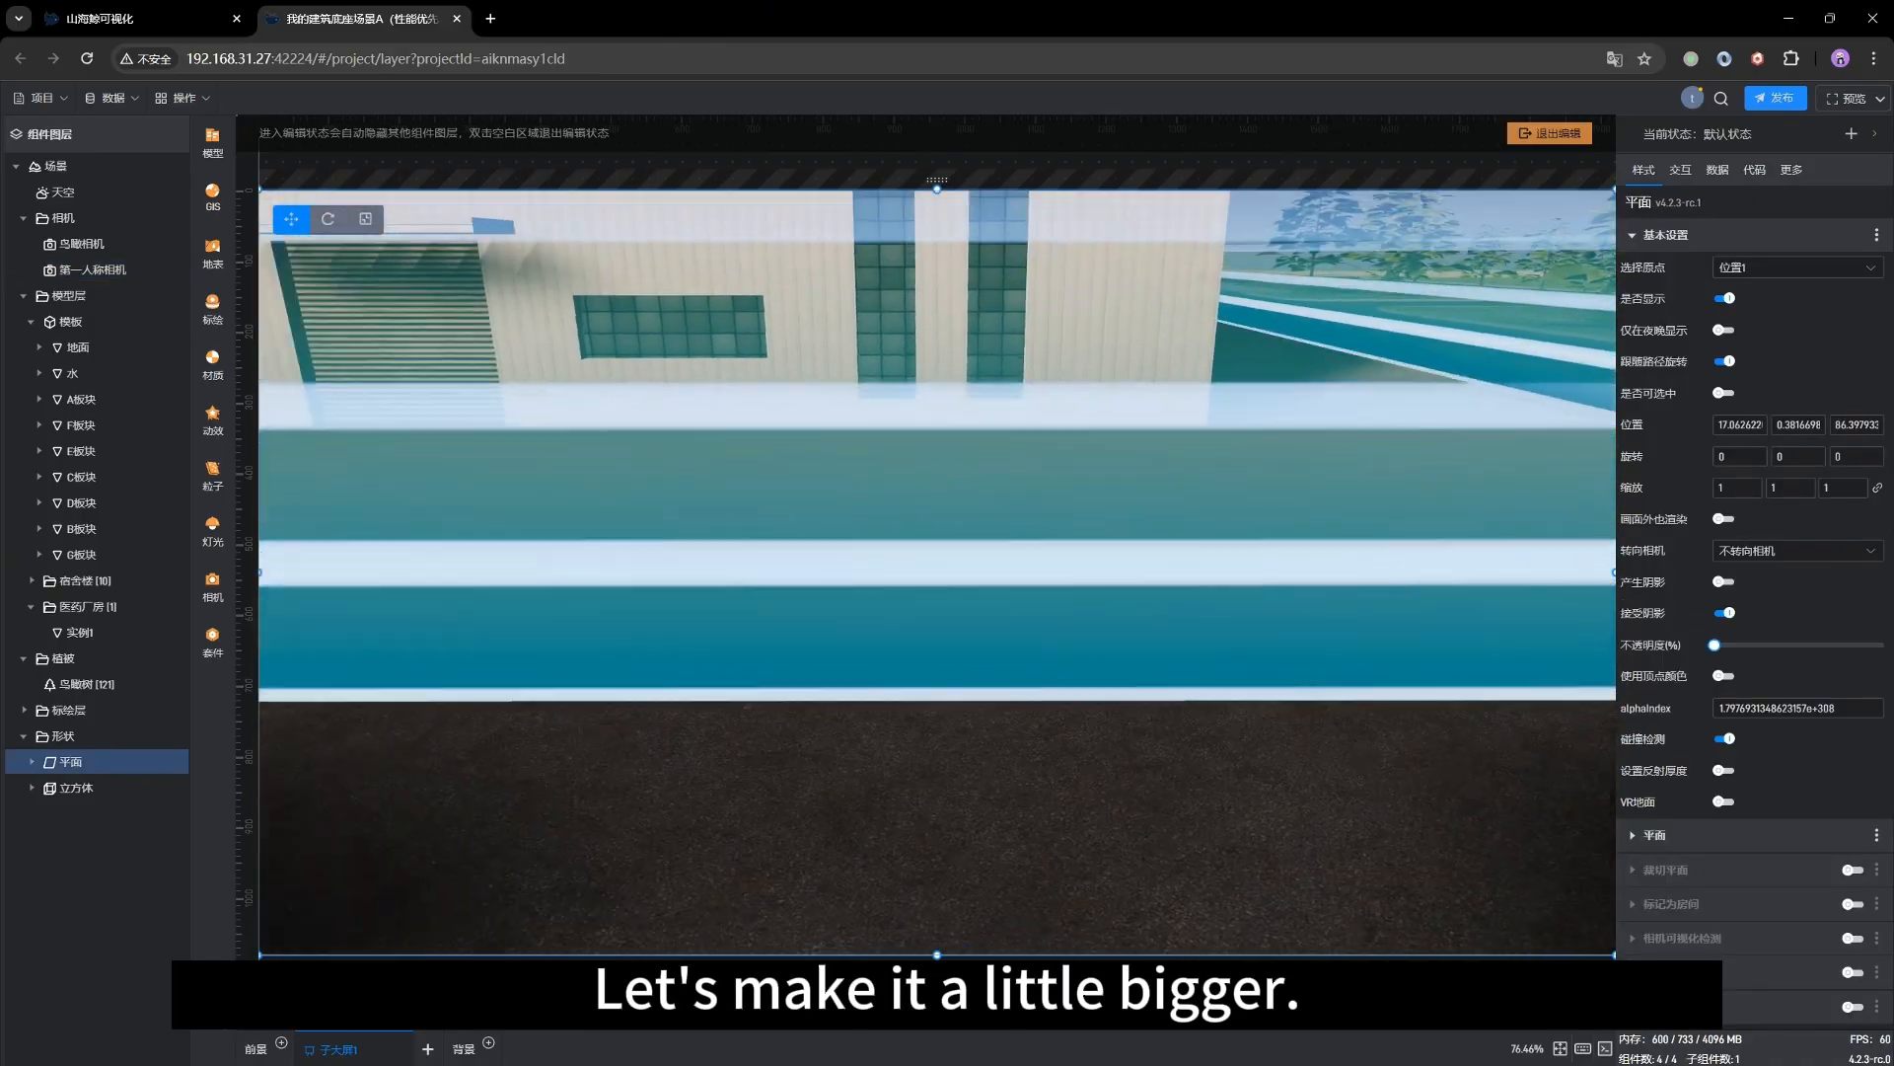
From the bird's-eye camera (鸟瞰相机), make the cube (立方体) semi-transparent and enlarge it slightly around the factory, scaling Z to about 0.84
click(937, 637)
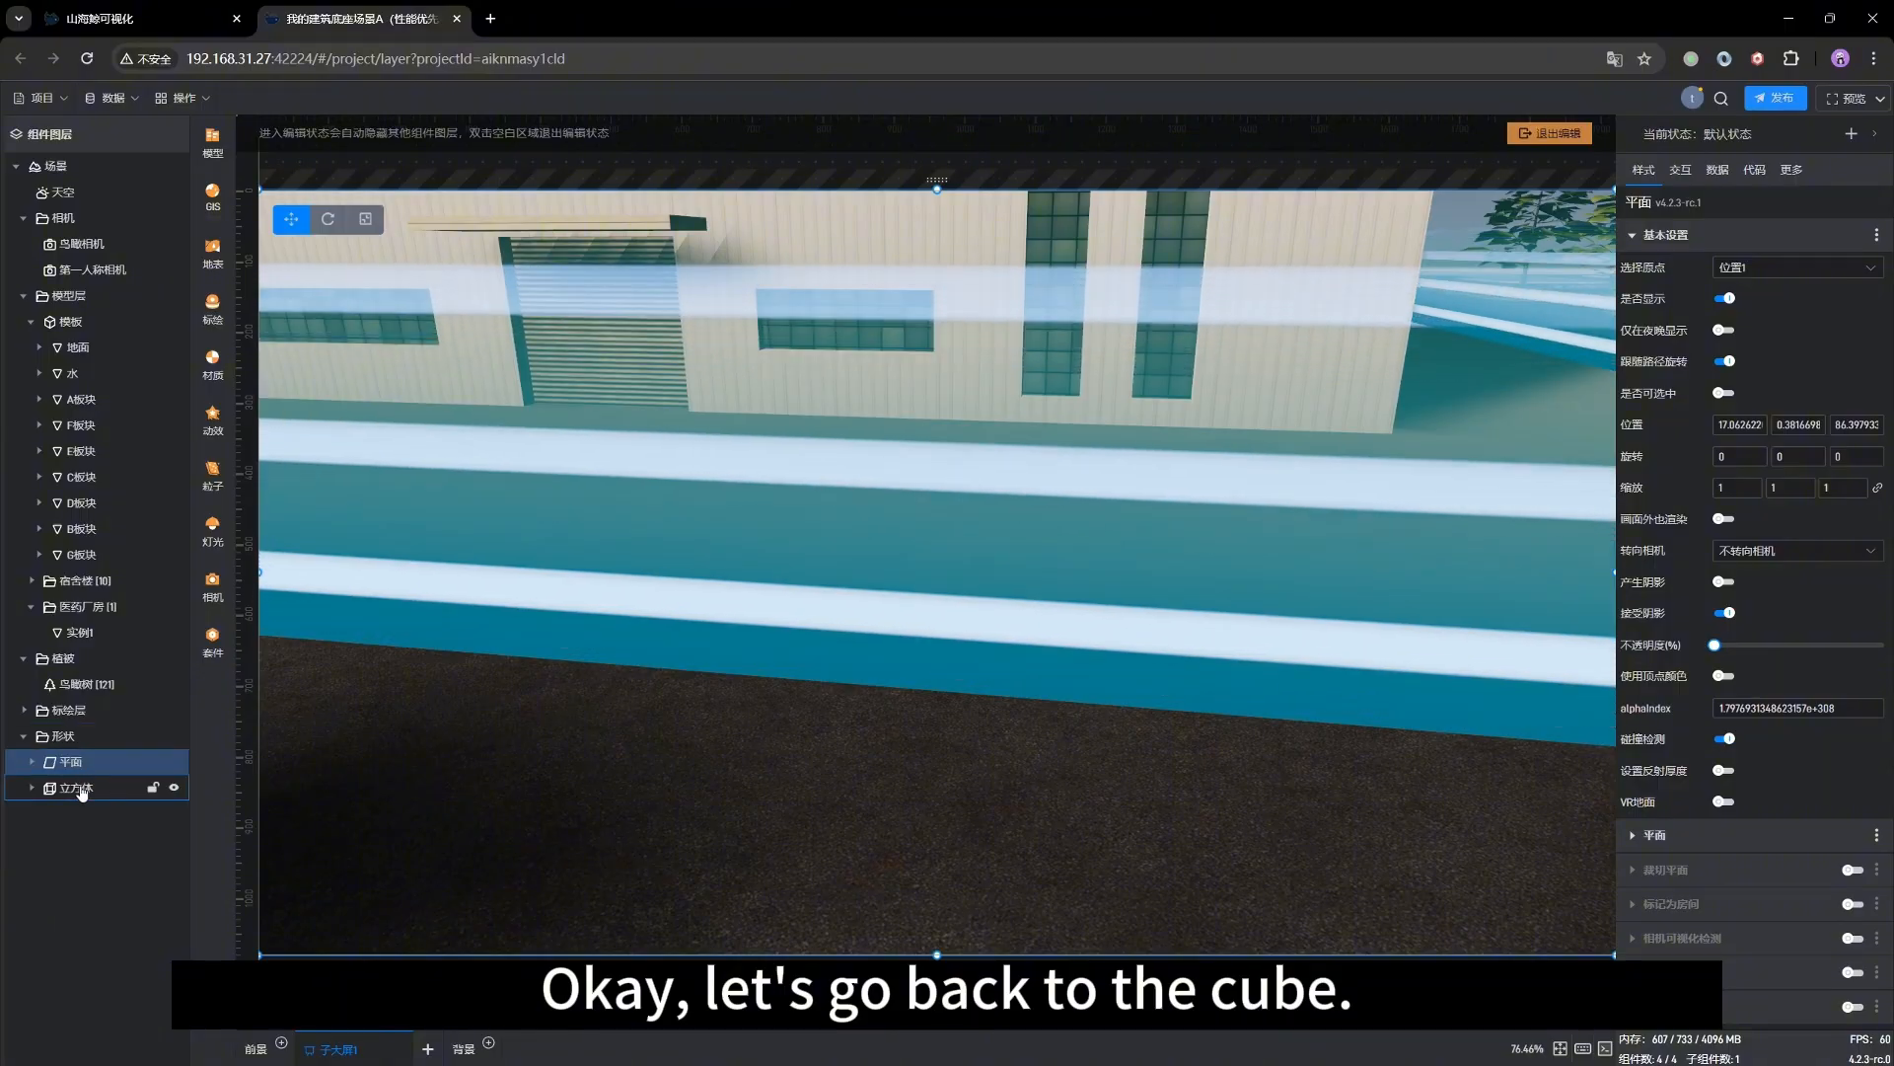
click(80, 787)
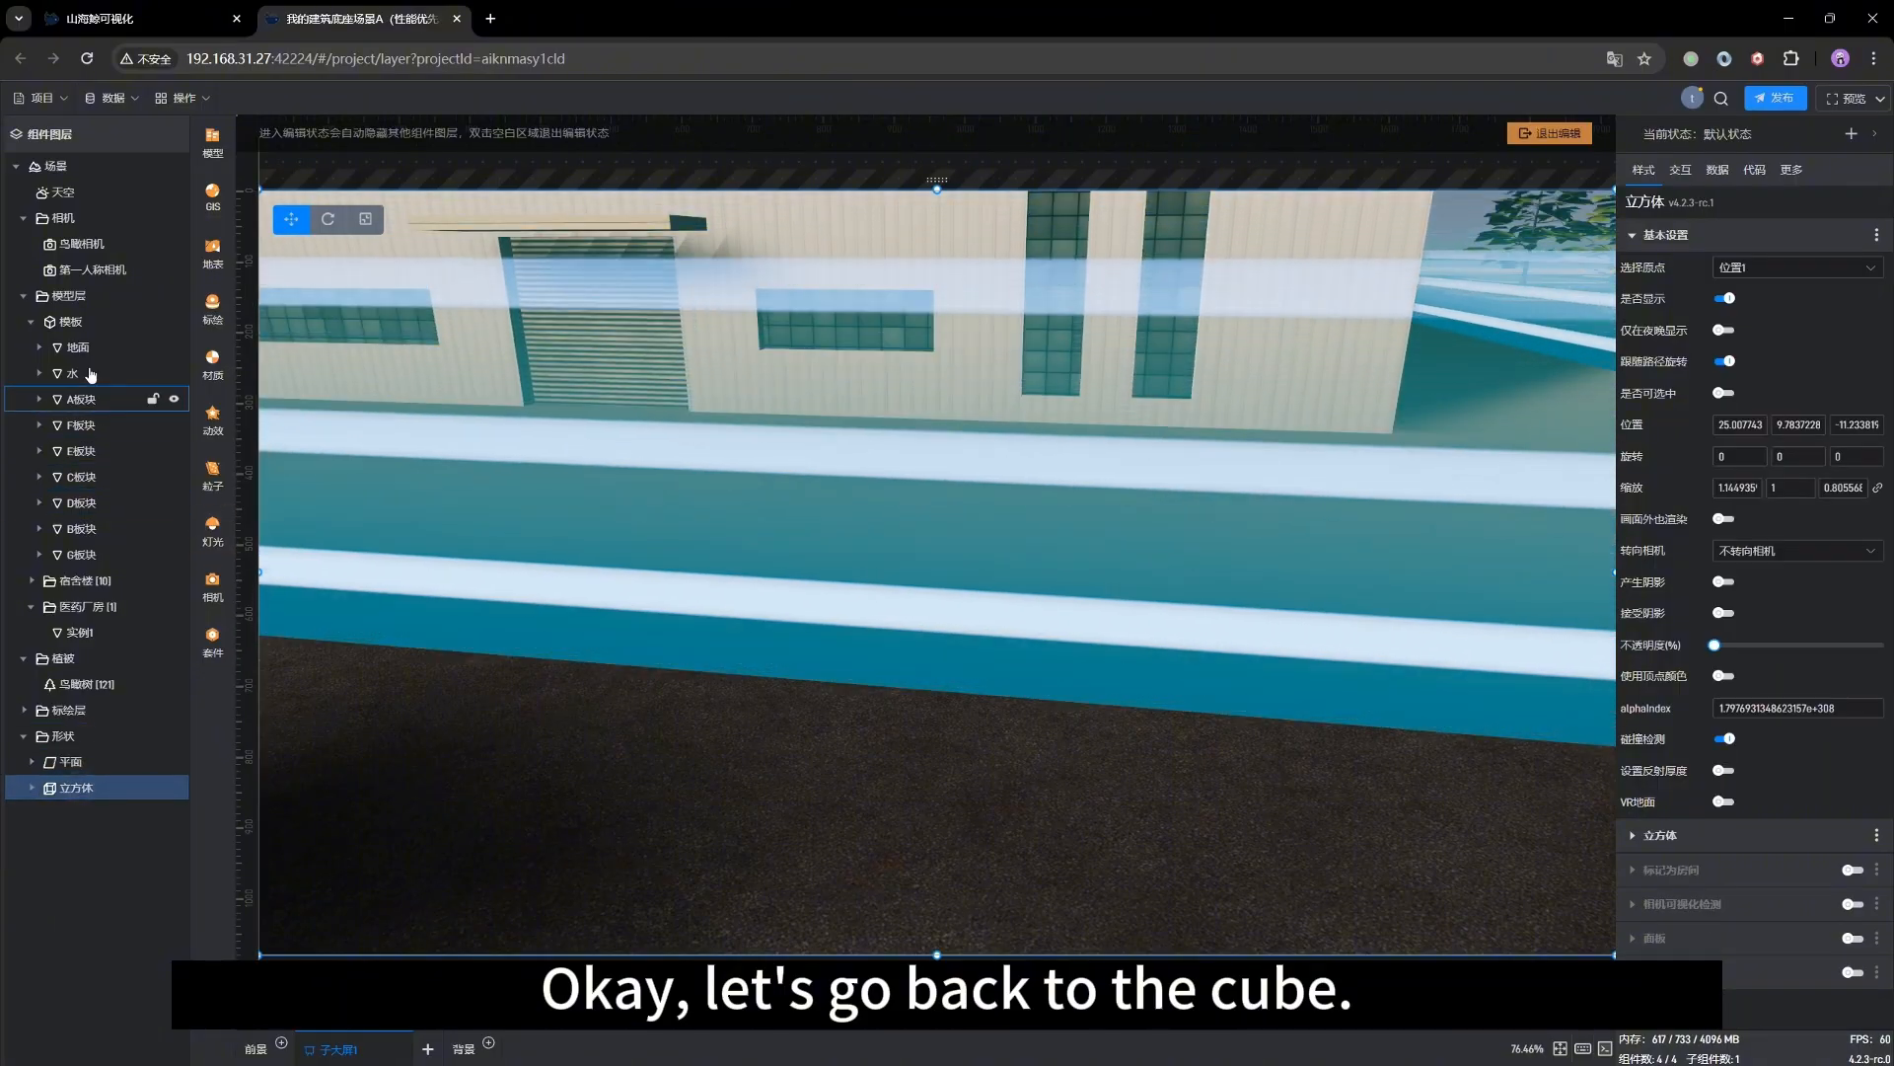
click(81, 244)
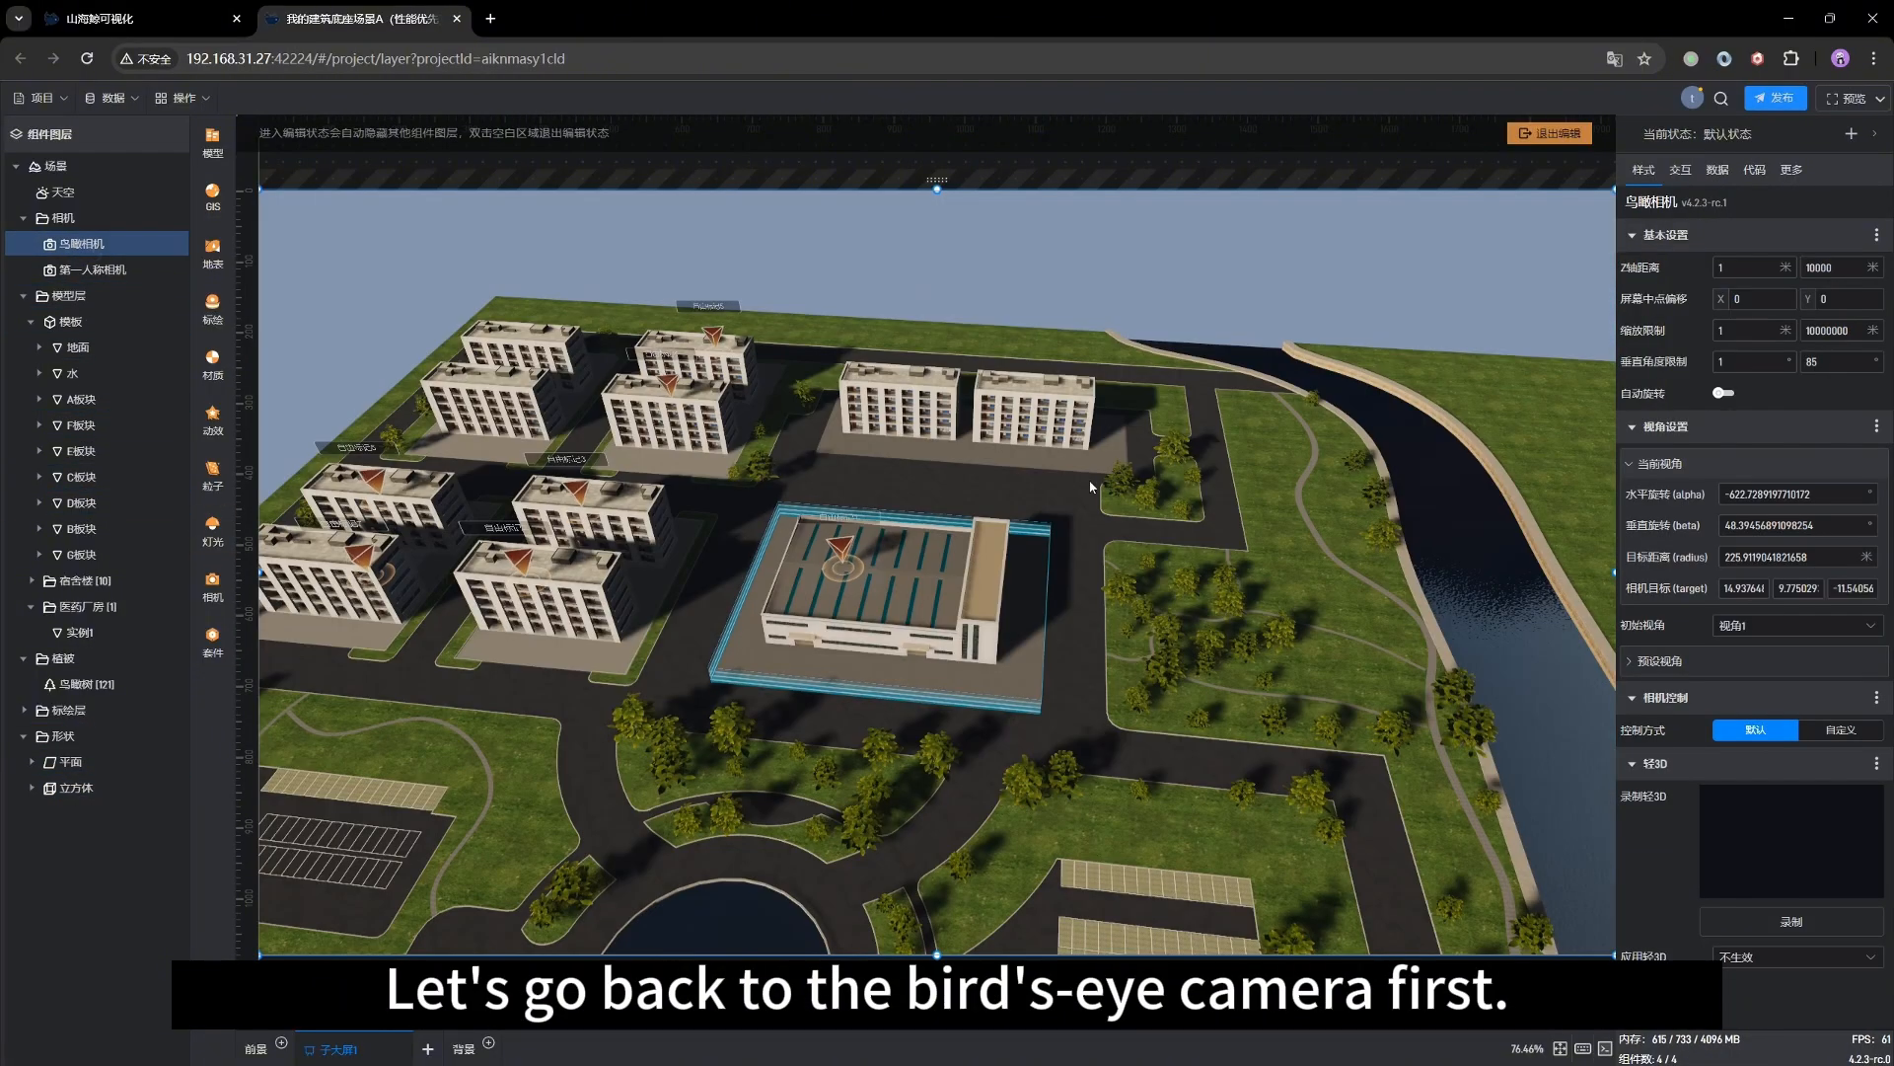
click(89, 787)
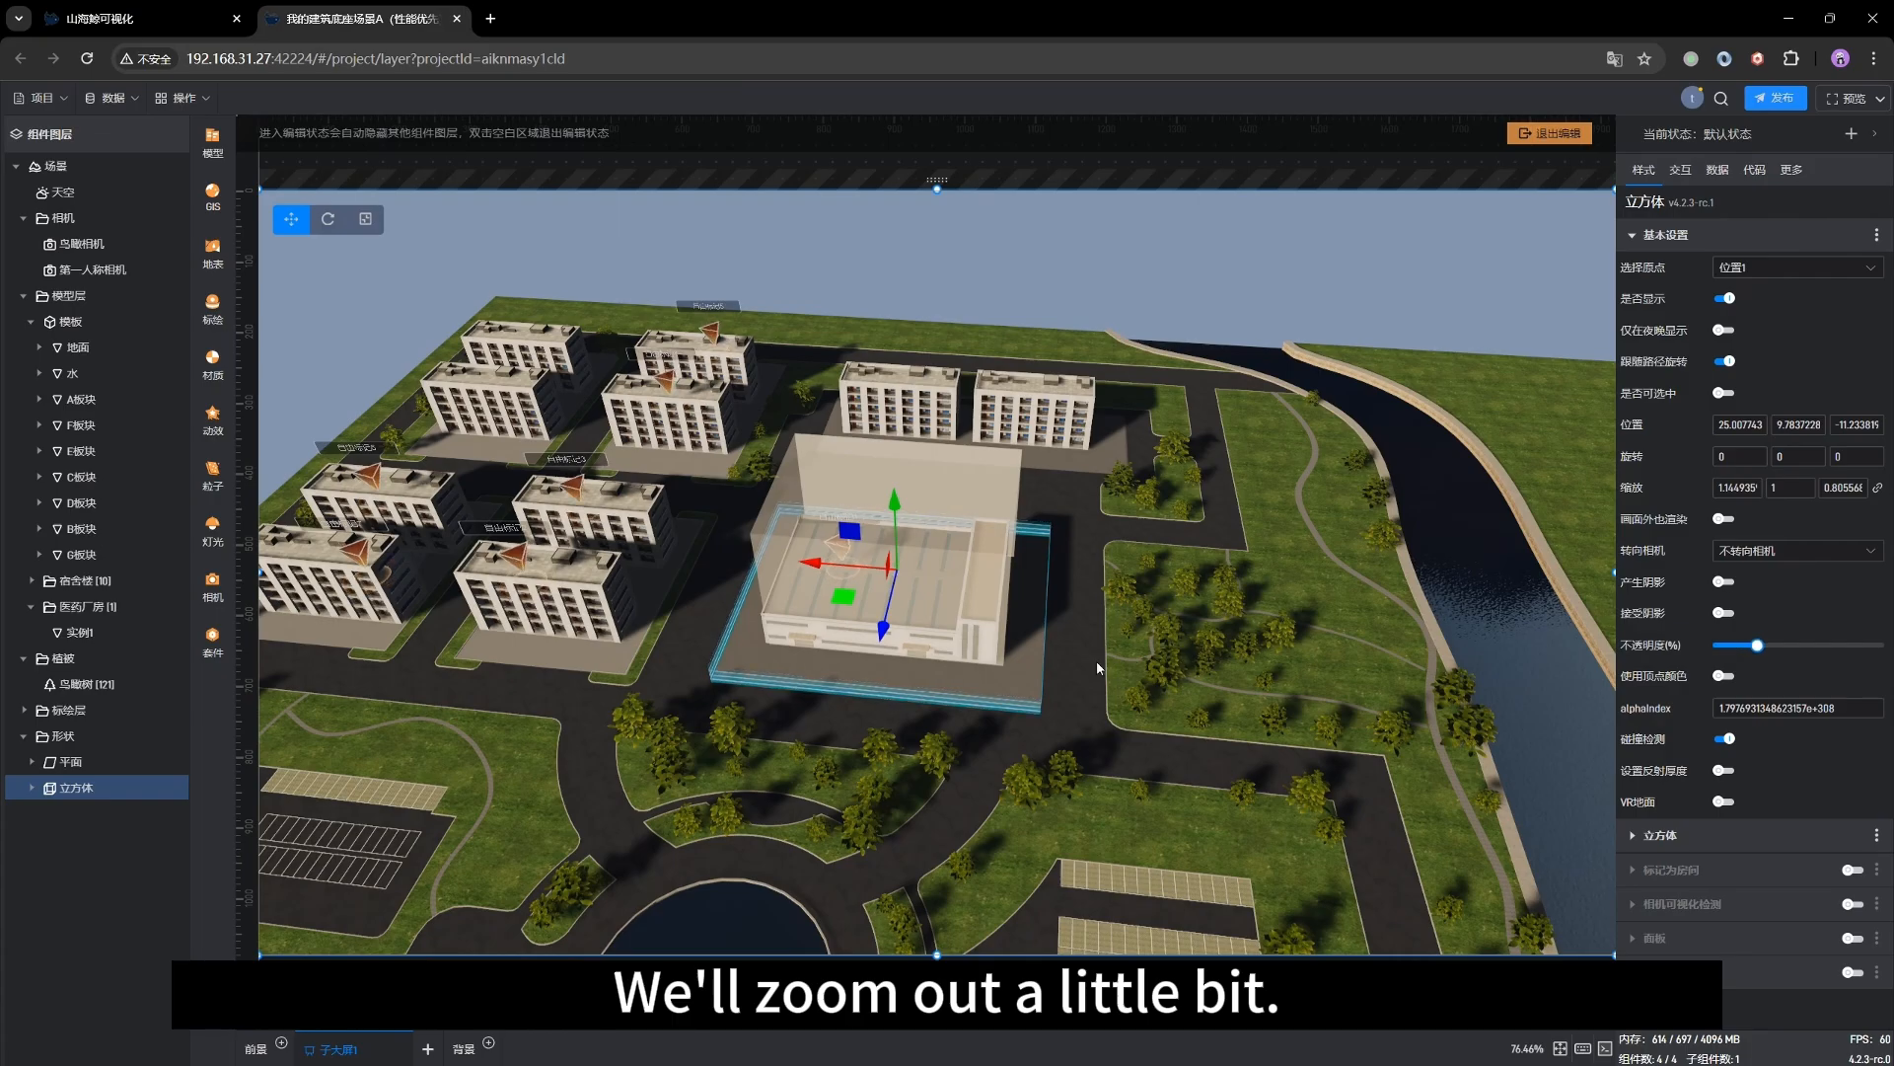
scroll(948, 697, up, 3)
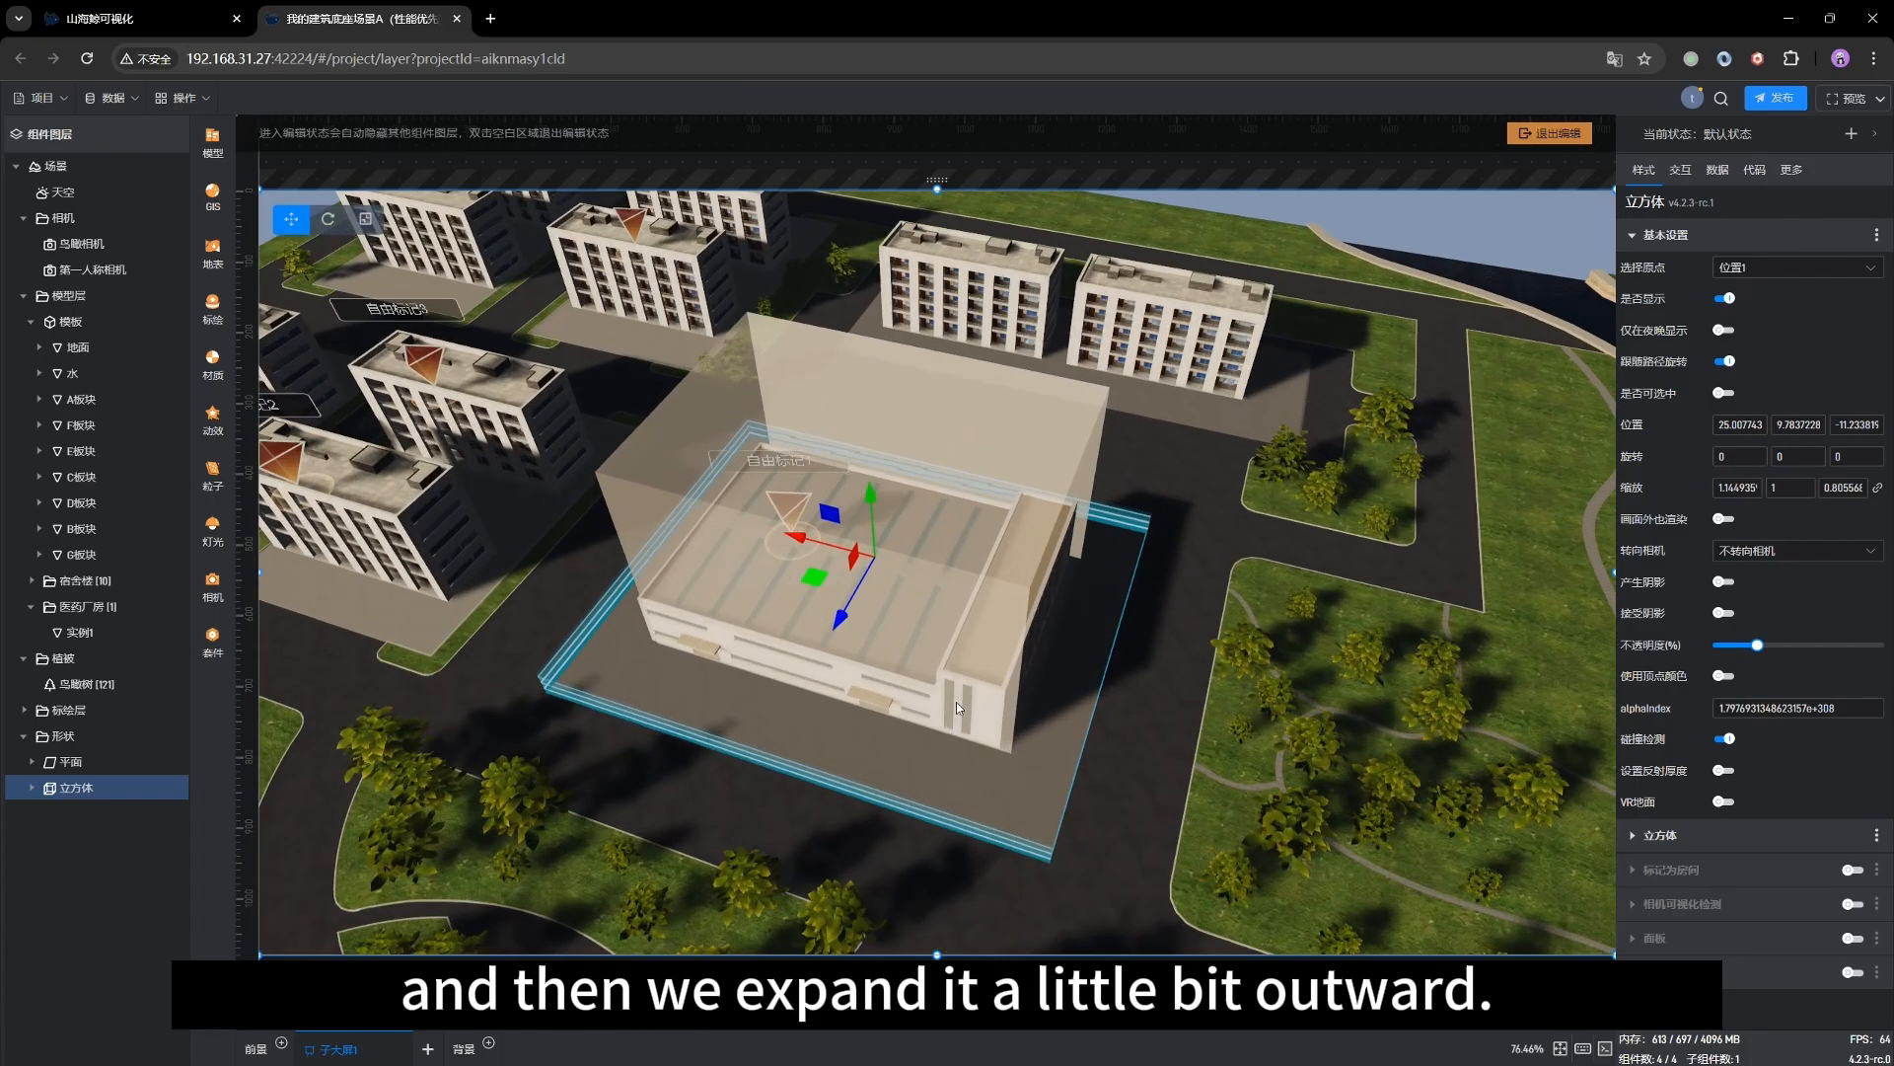
drag(957, 702, 1143, 798)
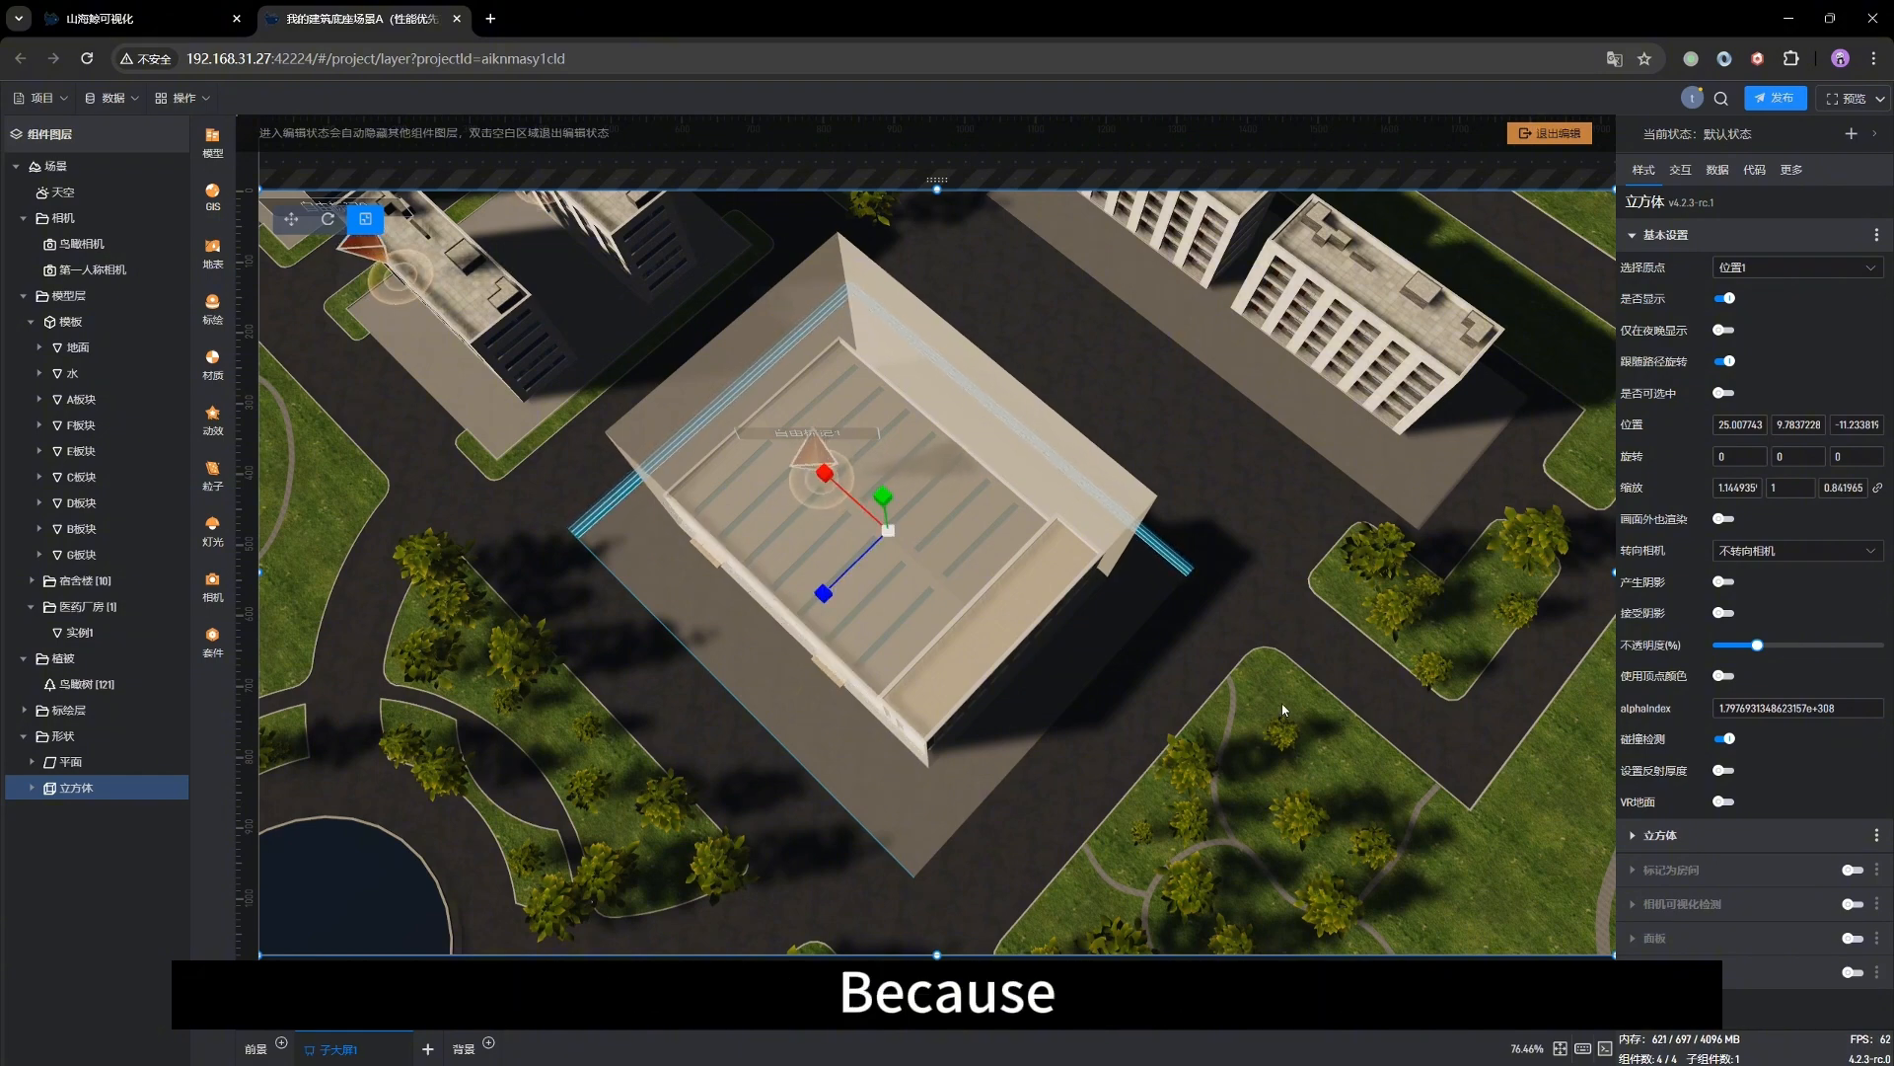
drag(1283, 708, 1260, 584)
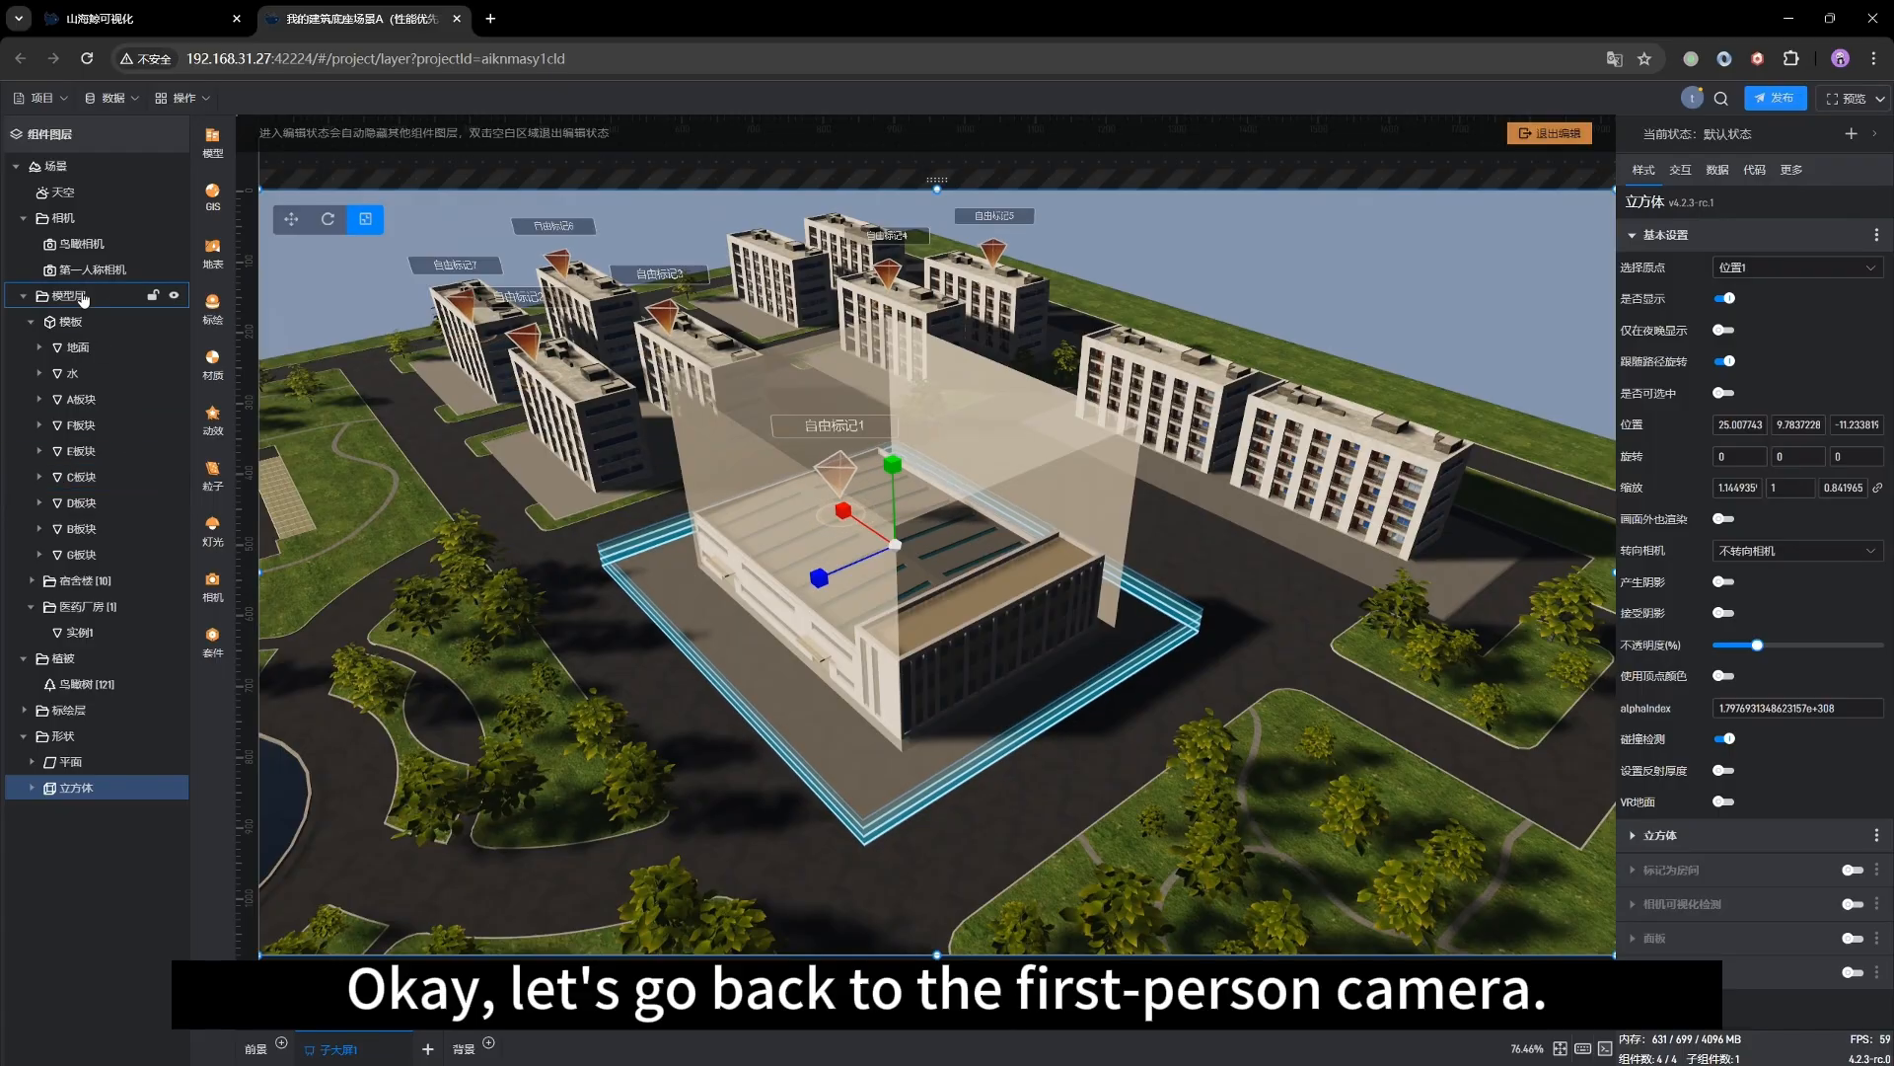
Set the cube's opacity (不透明度) to 0 and switch the scene view to the first-person camera (第一人称相机)
click(68, 263)
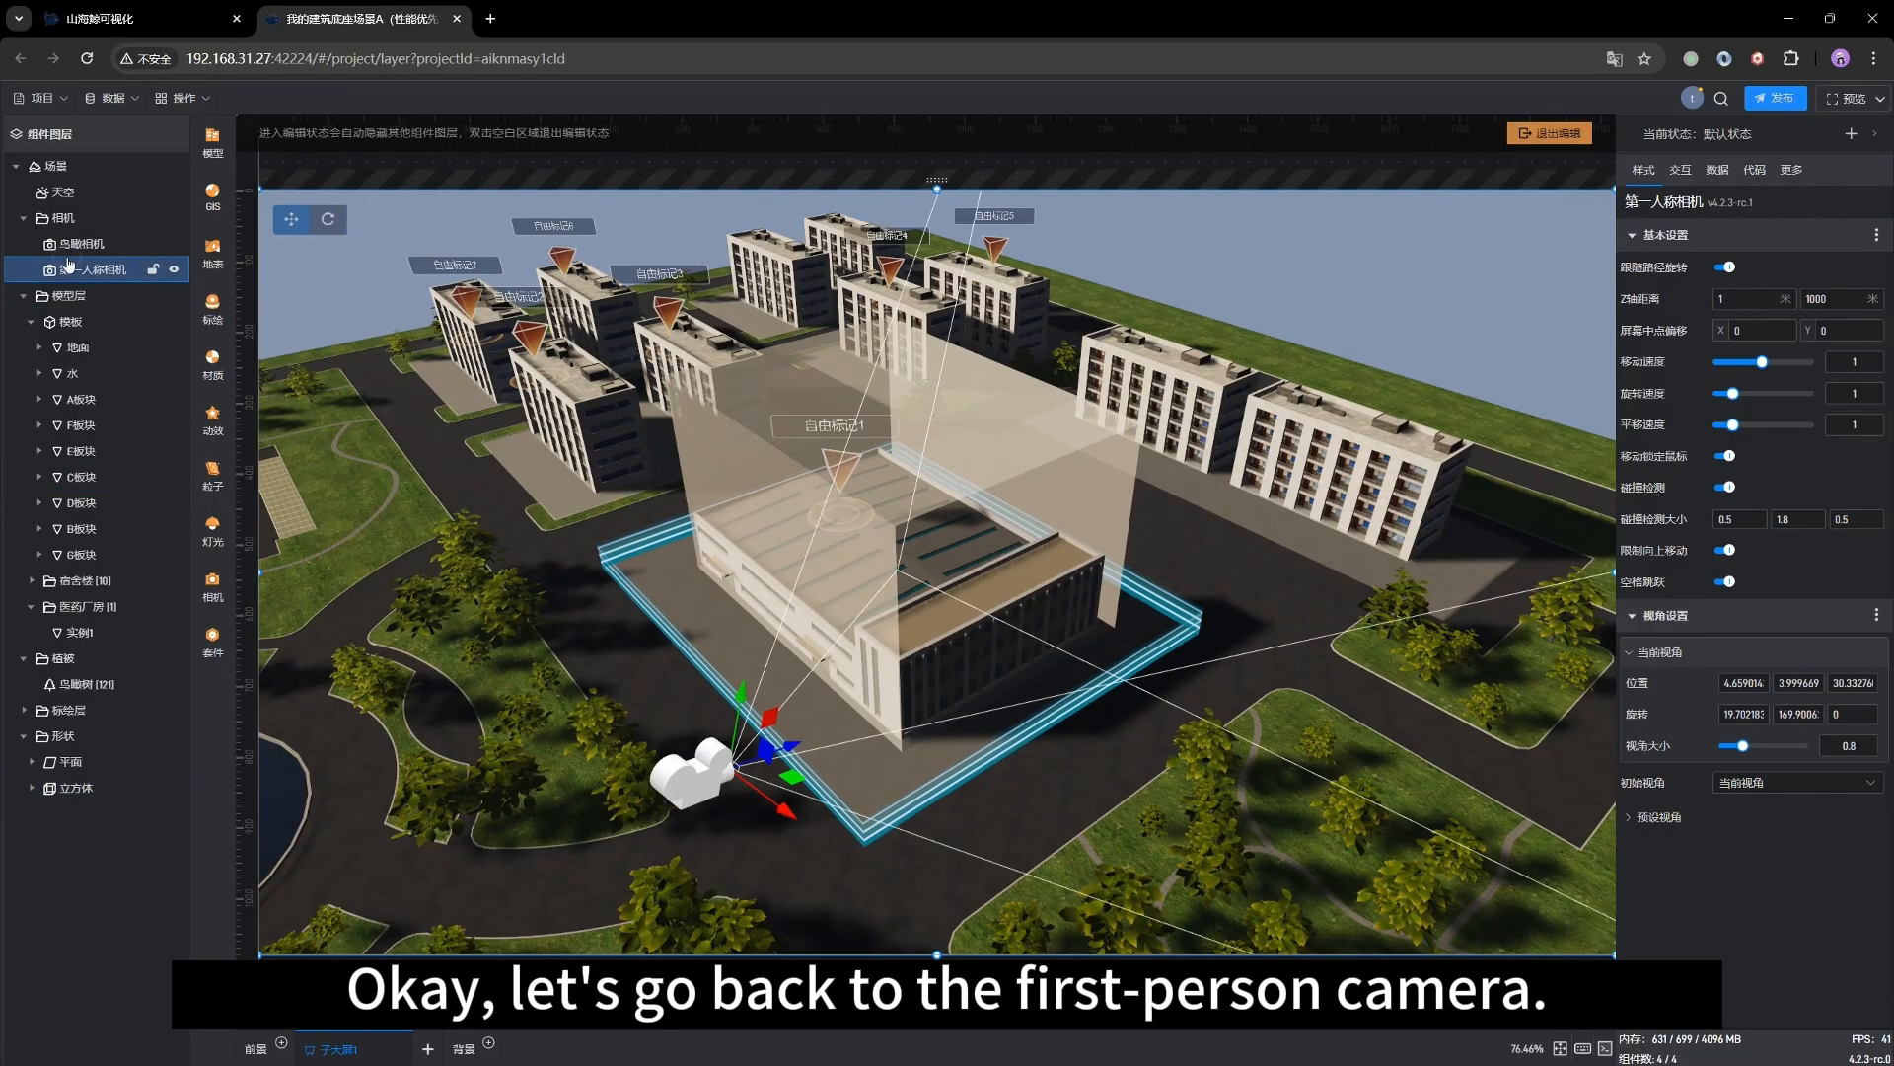
click(65, 790)
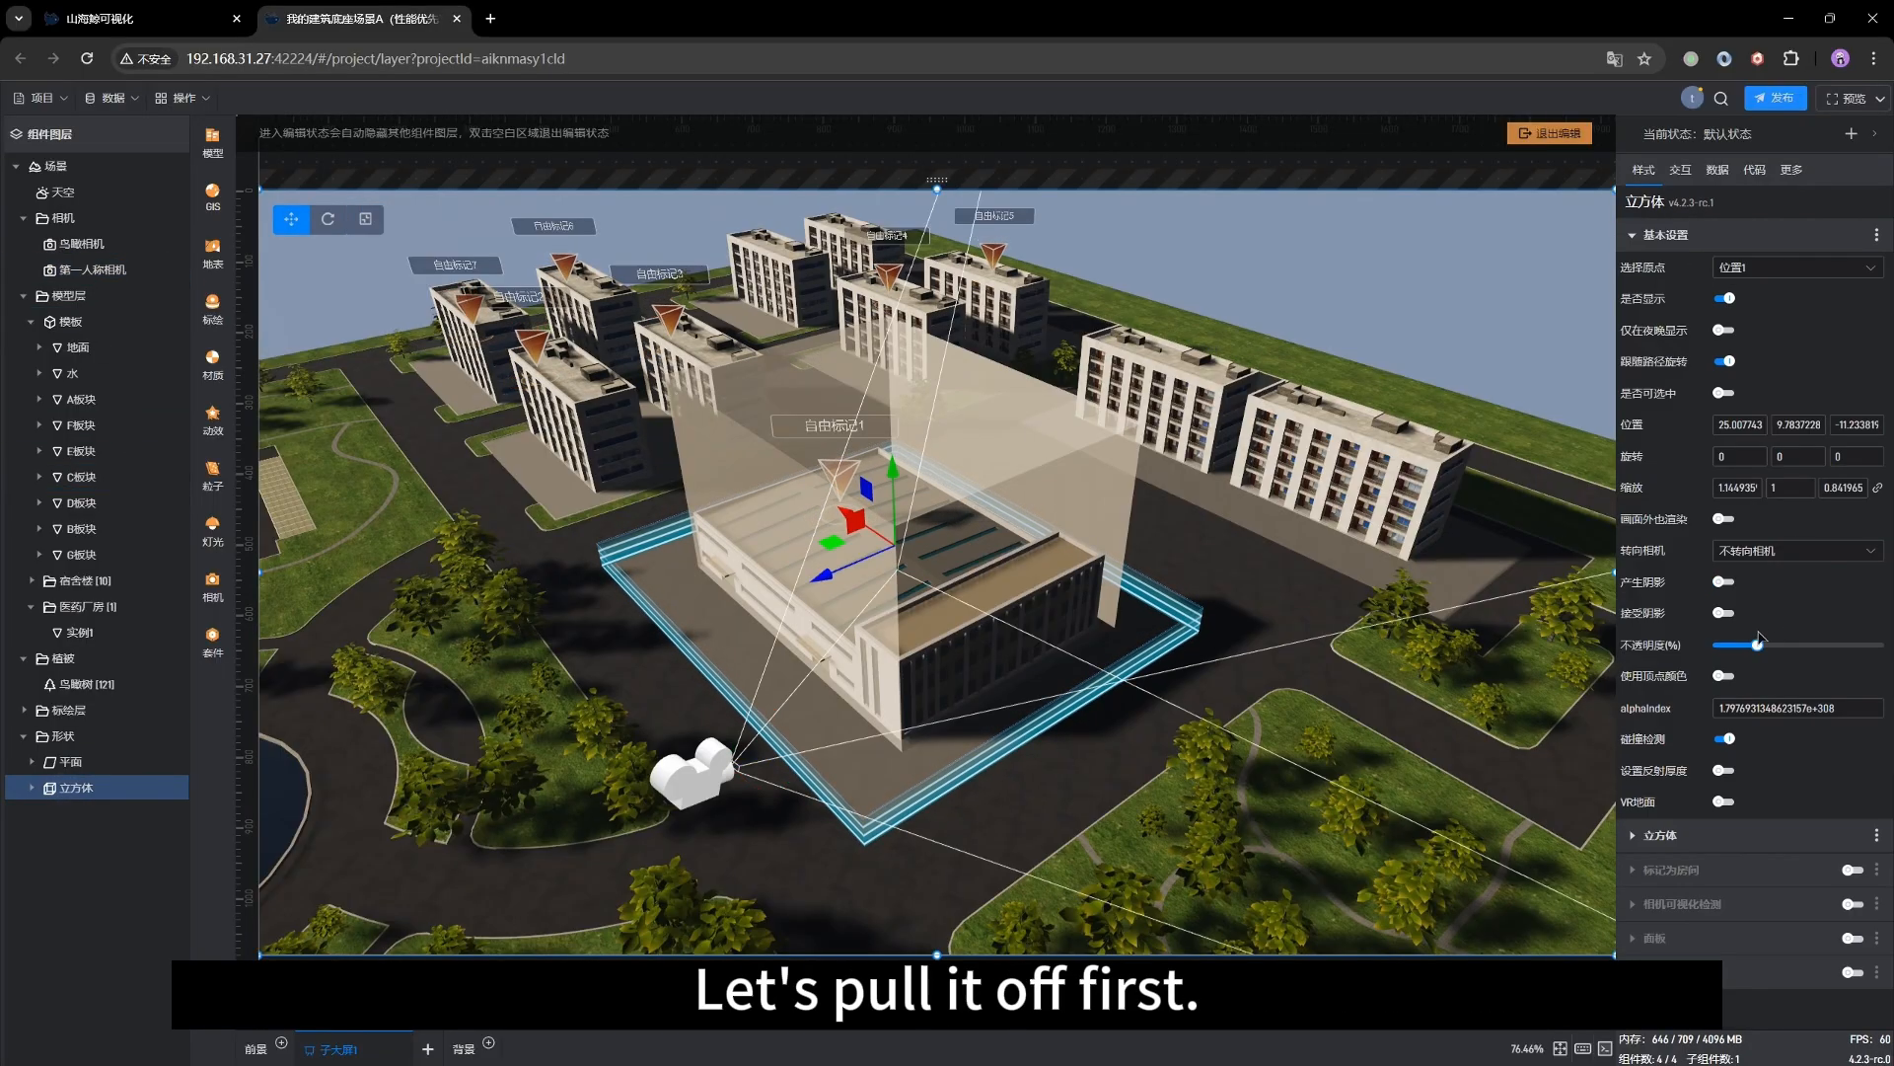
drag(1750, 642, 1586, 644)
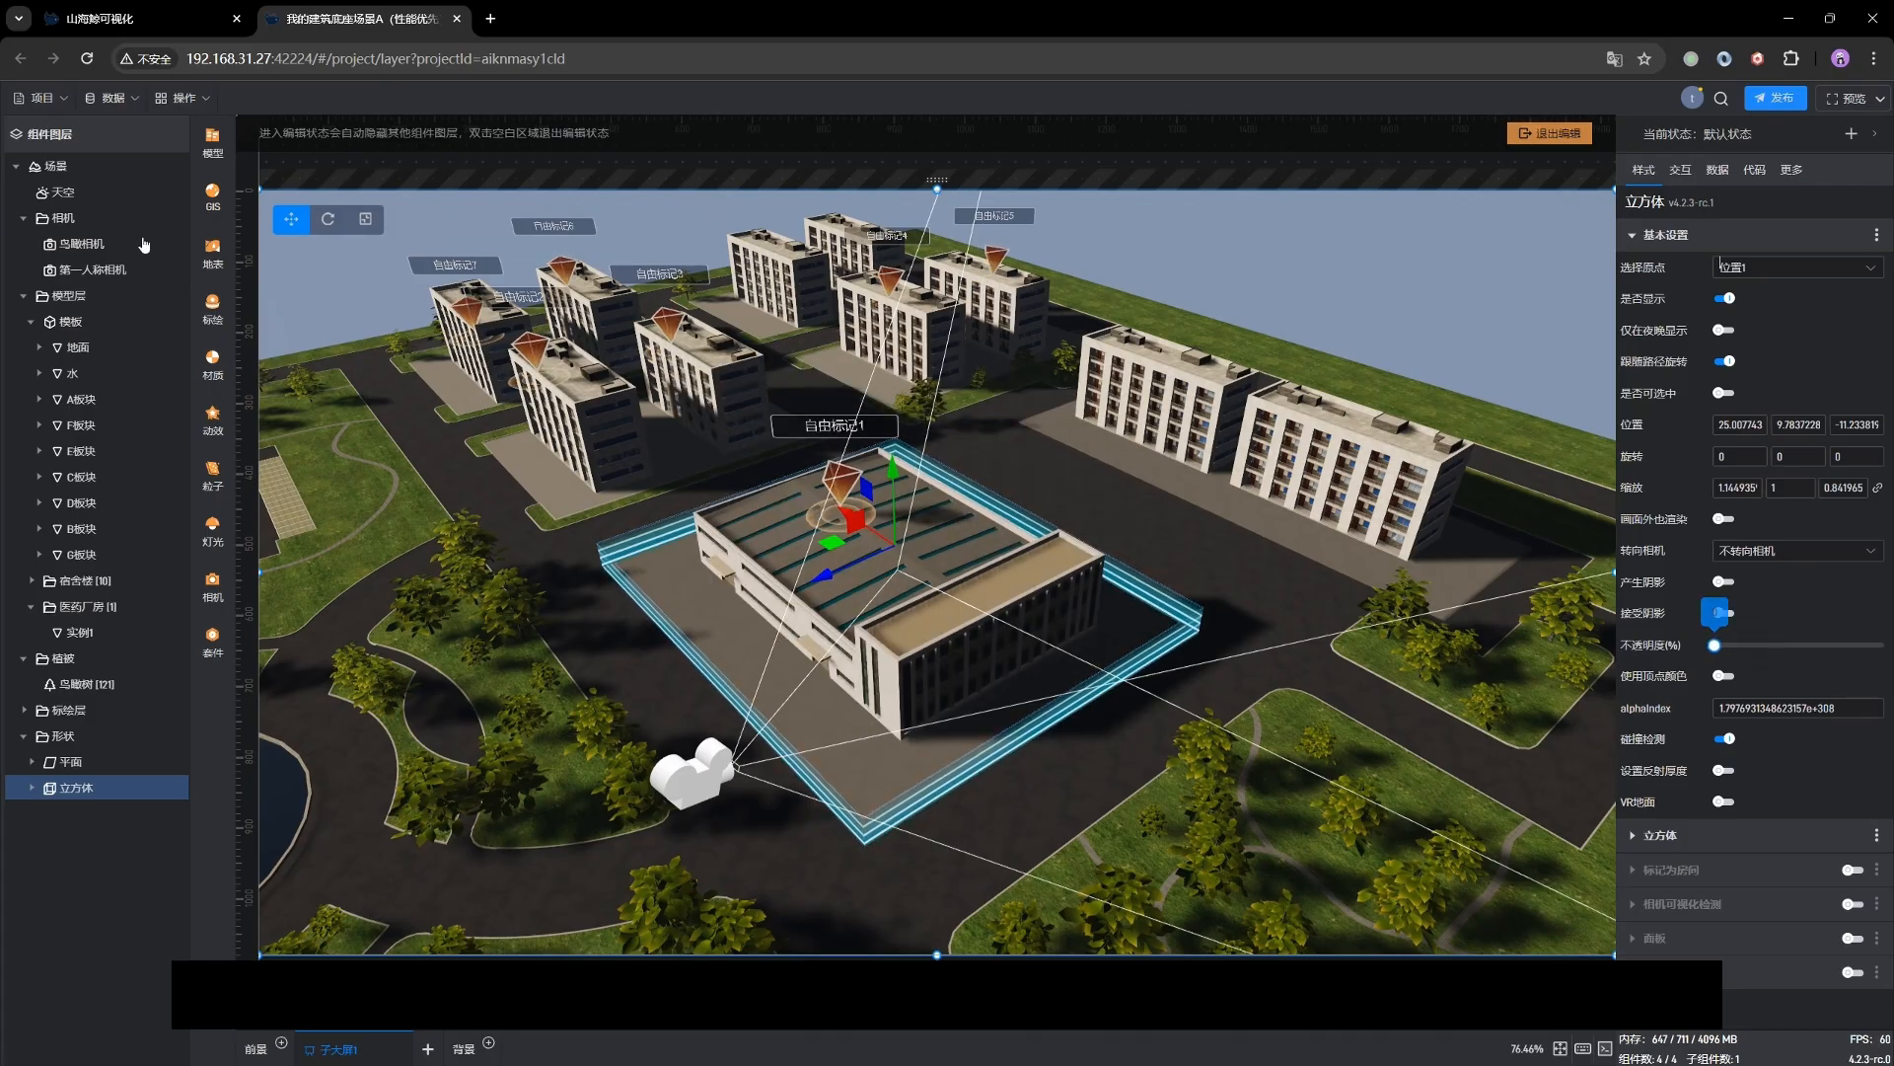
double_click(87, 270)
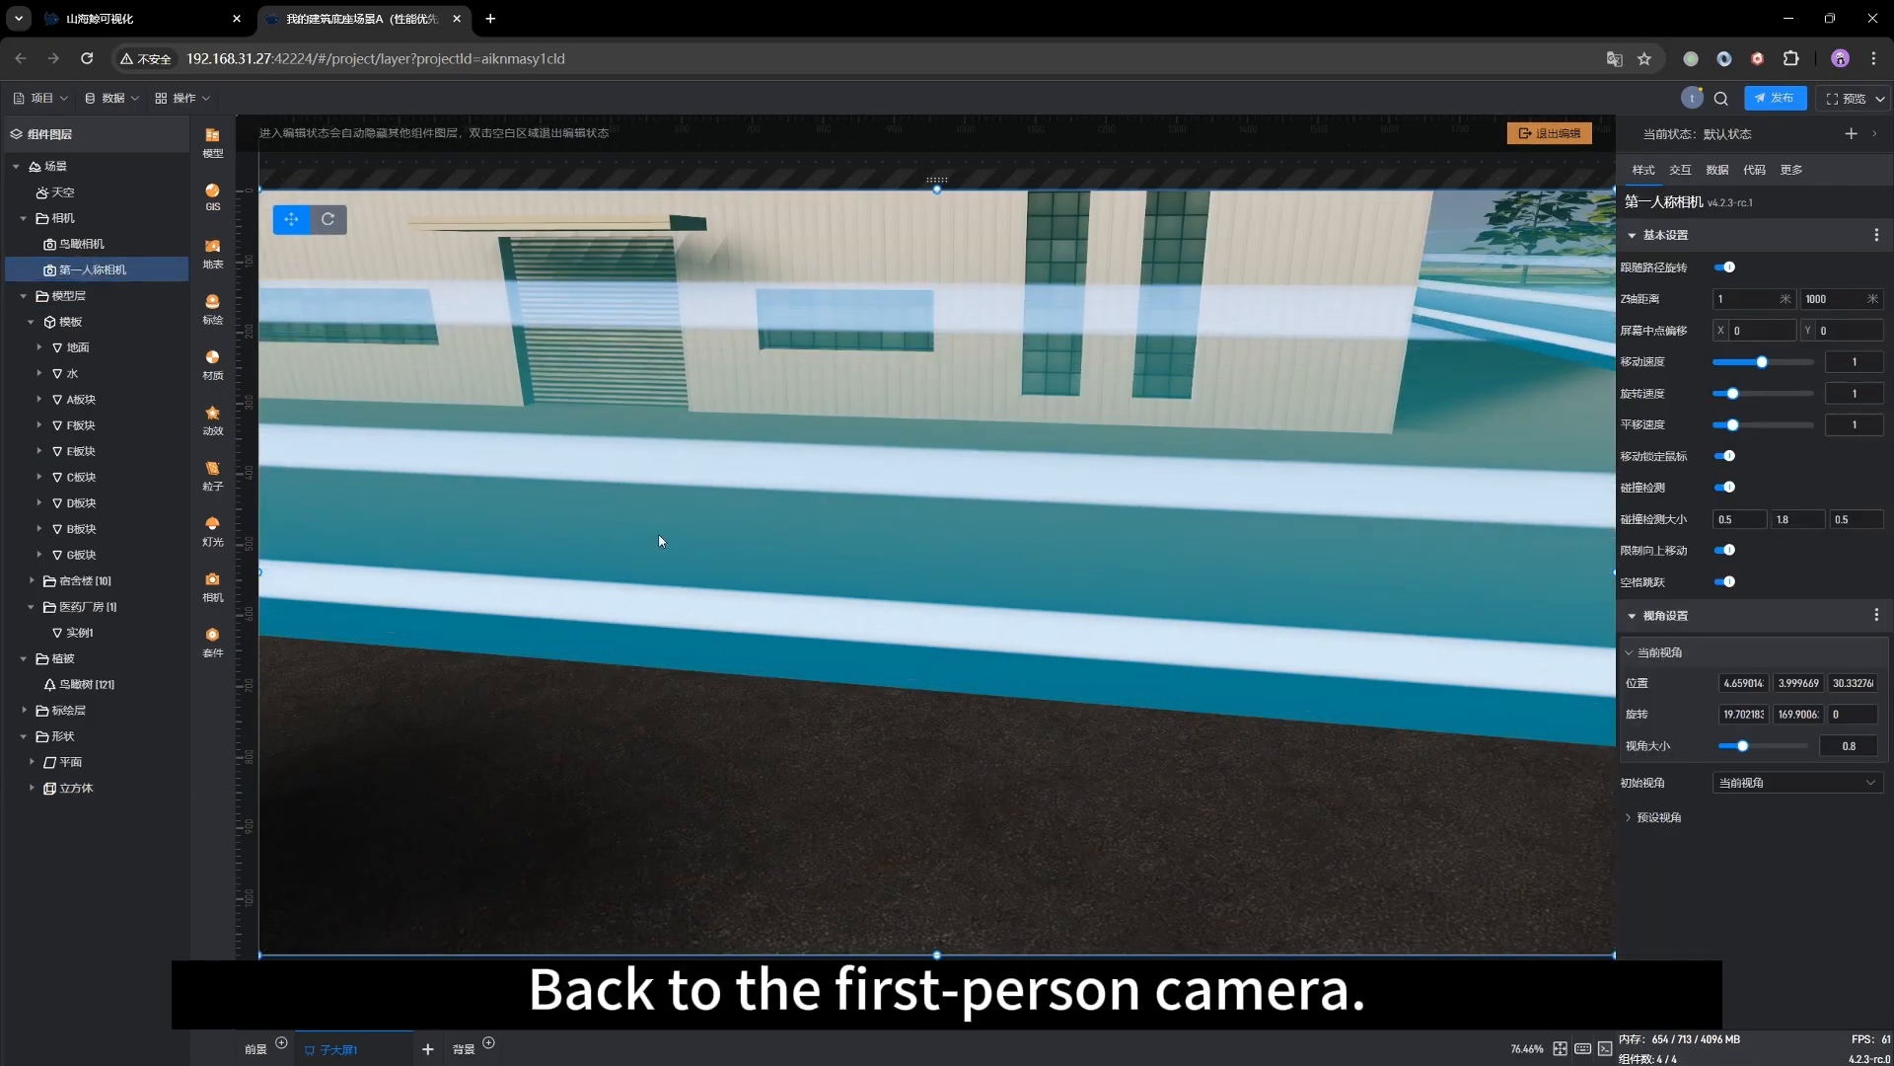
Walk against the factory's shutter doors and along its front wall to test the enlarged collision body
key(w)
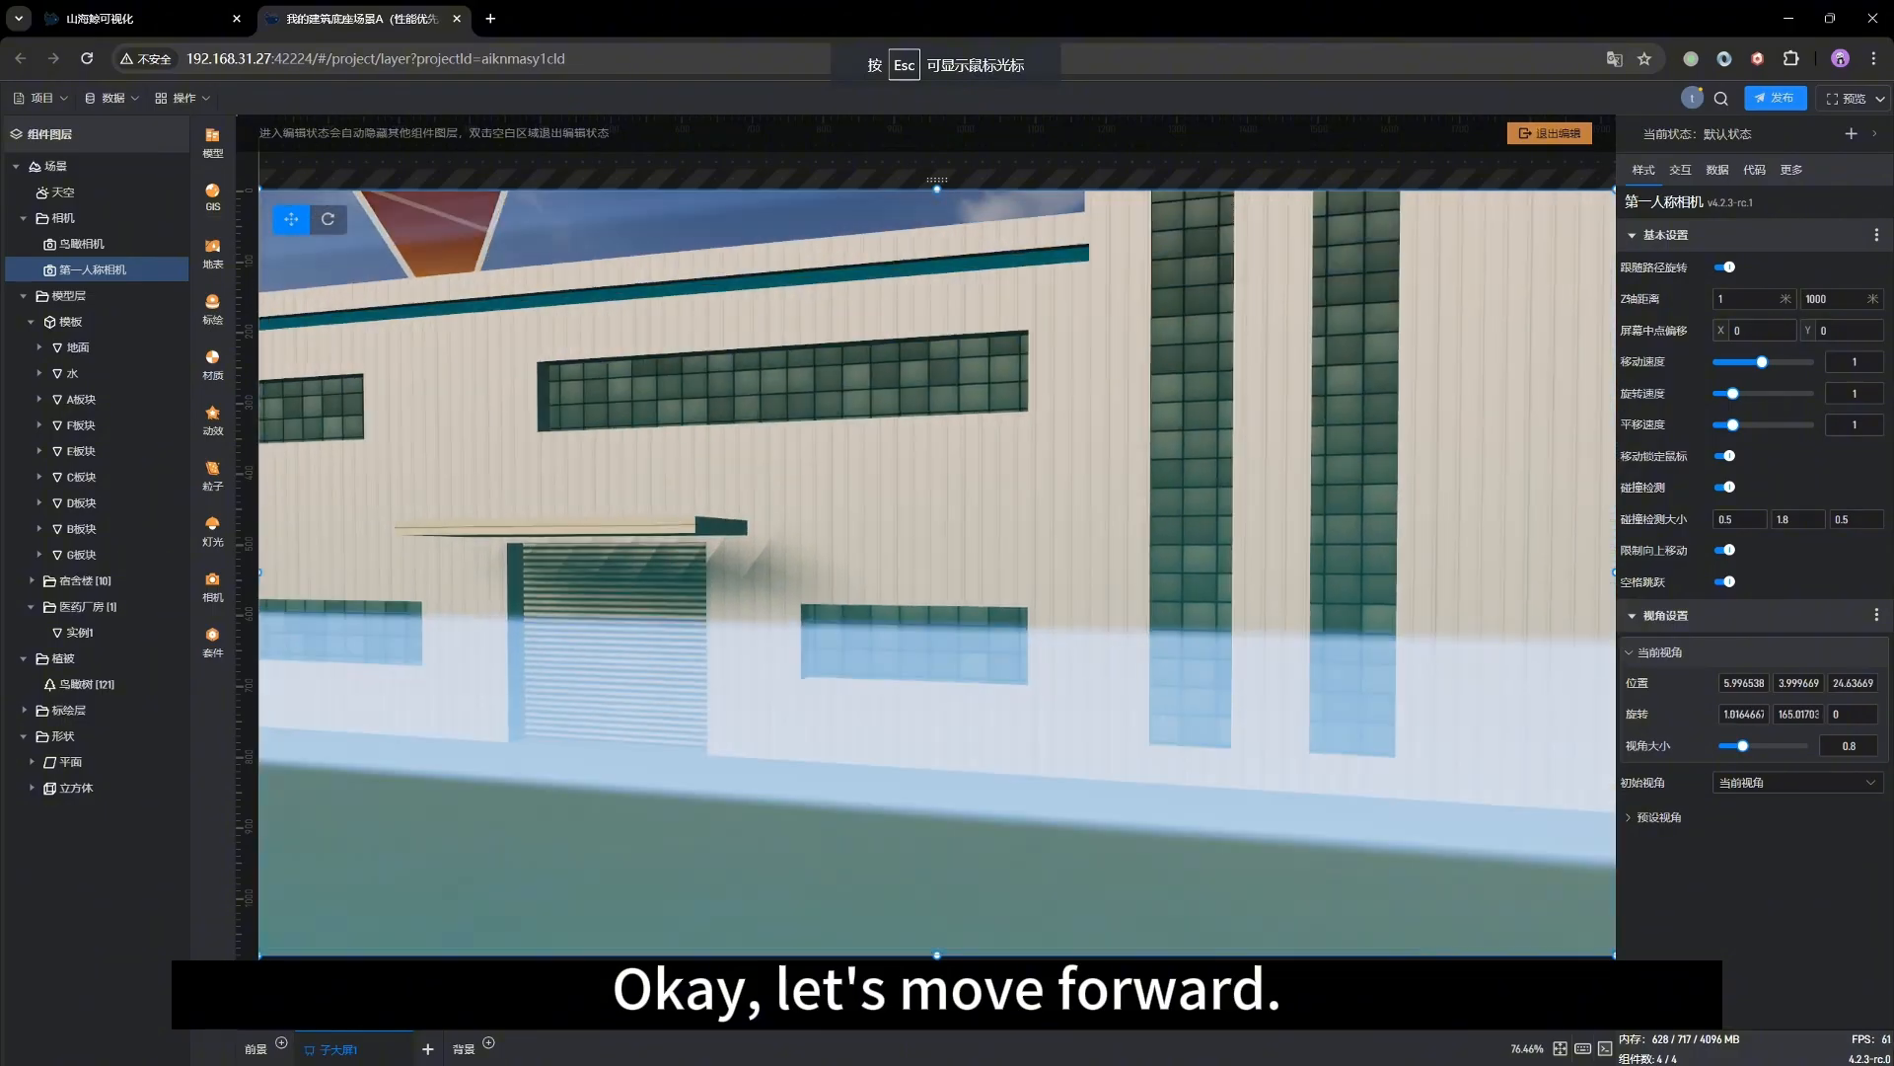
key(w)
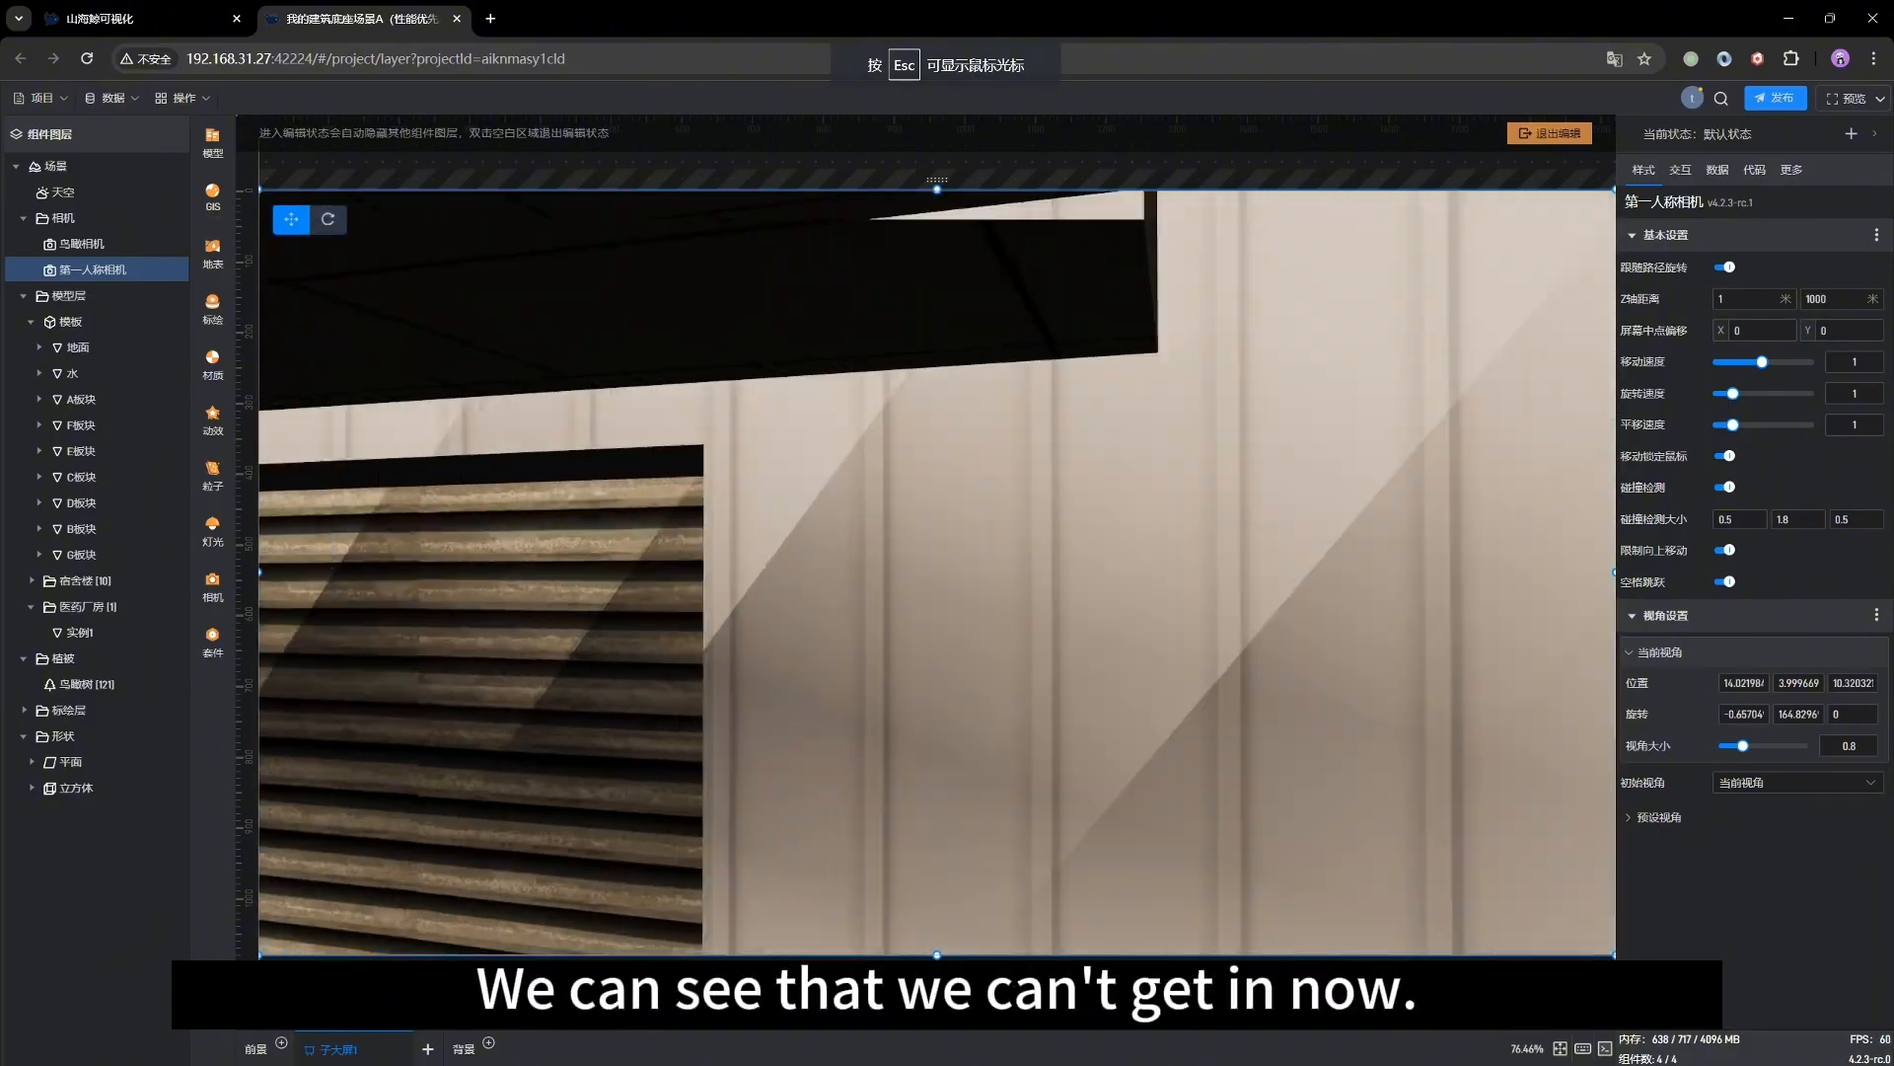
key(w)
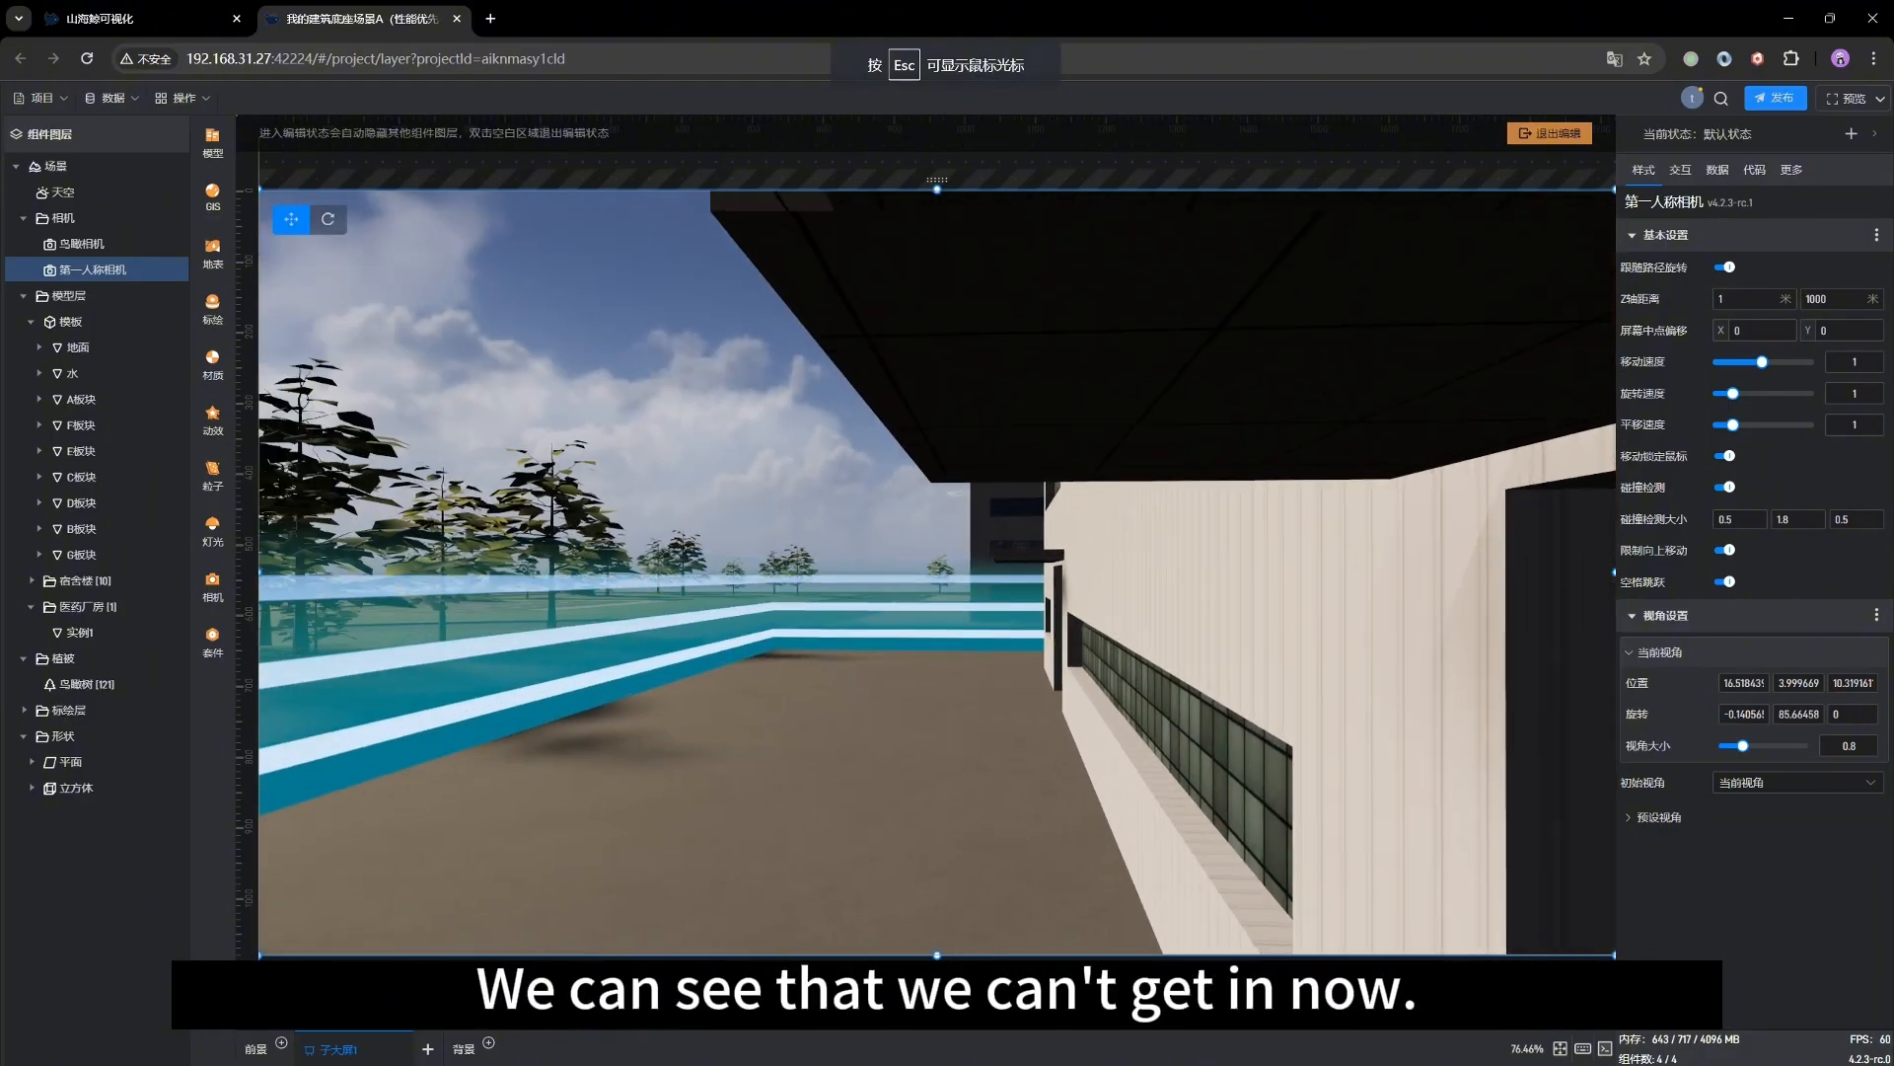
key(w)
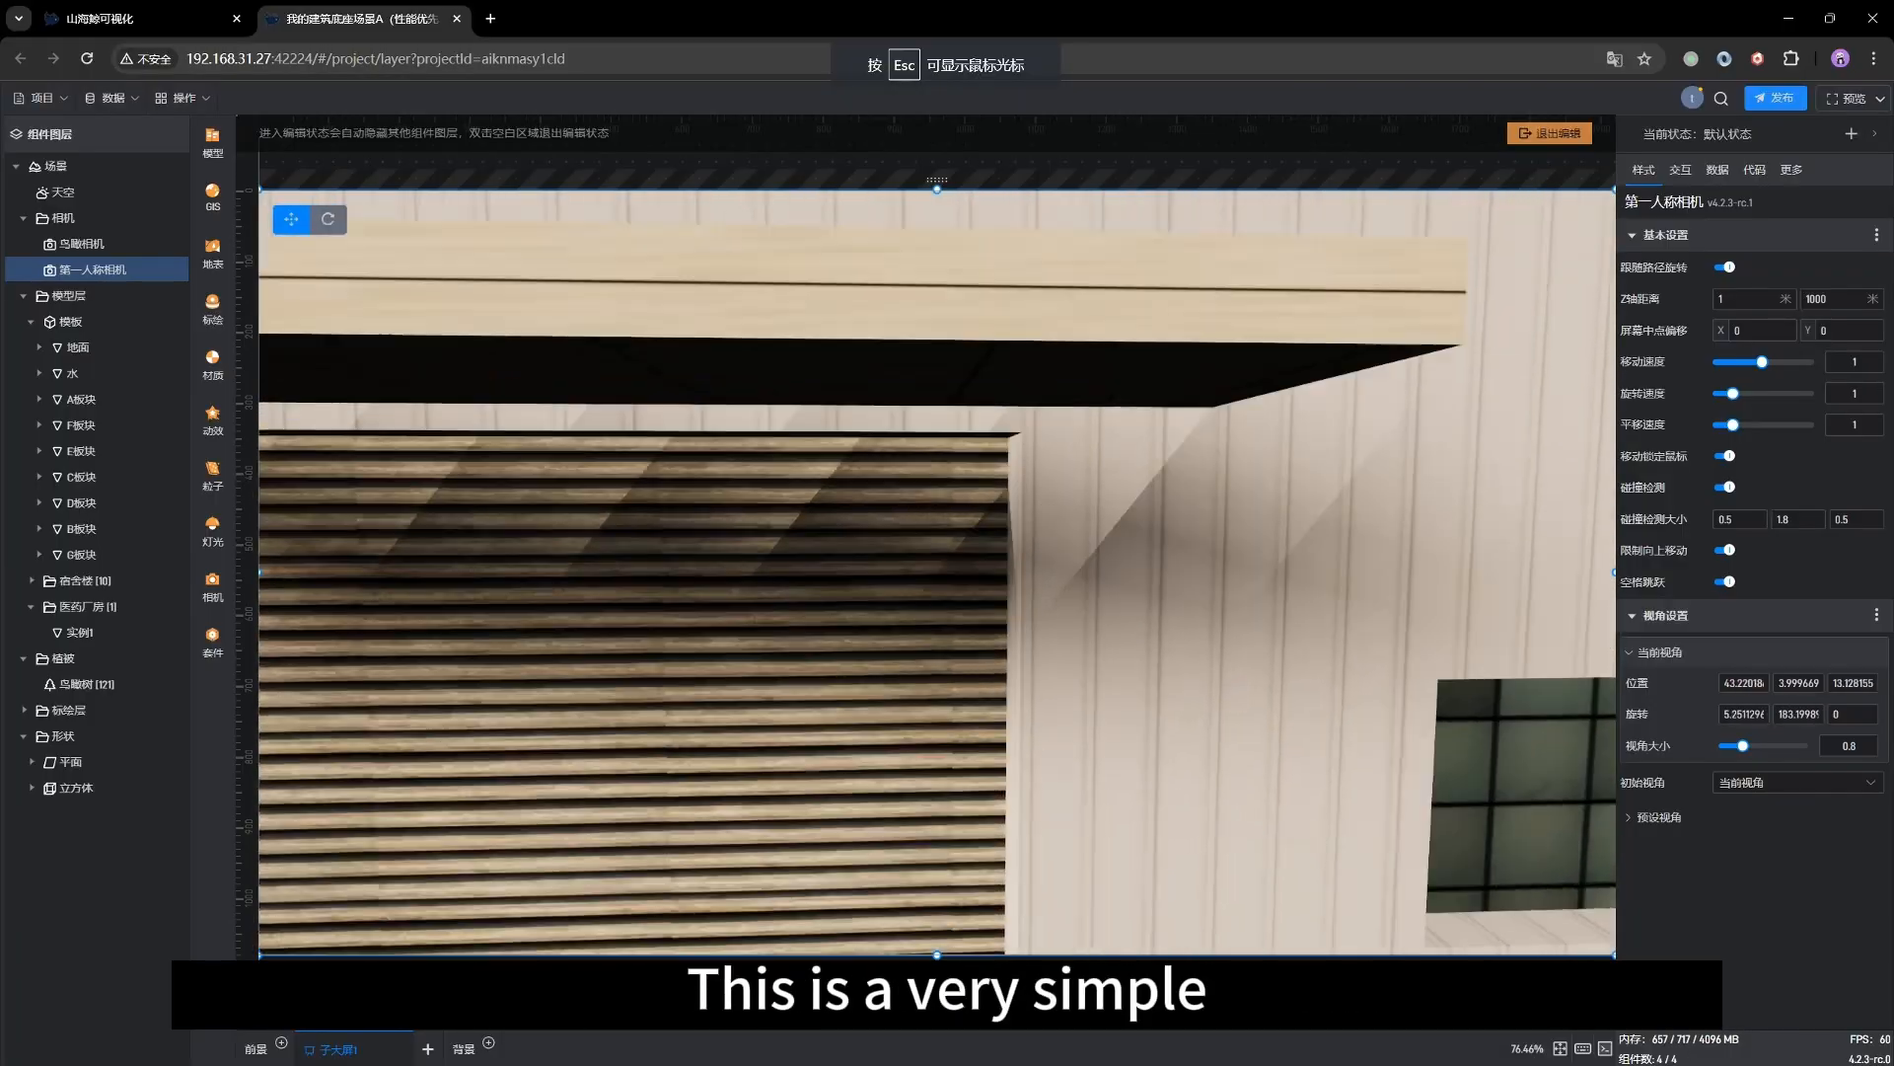
key(w)
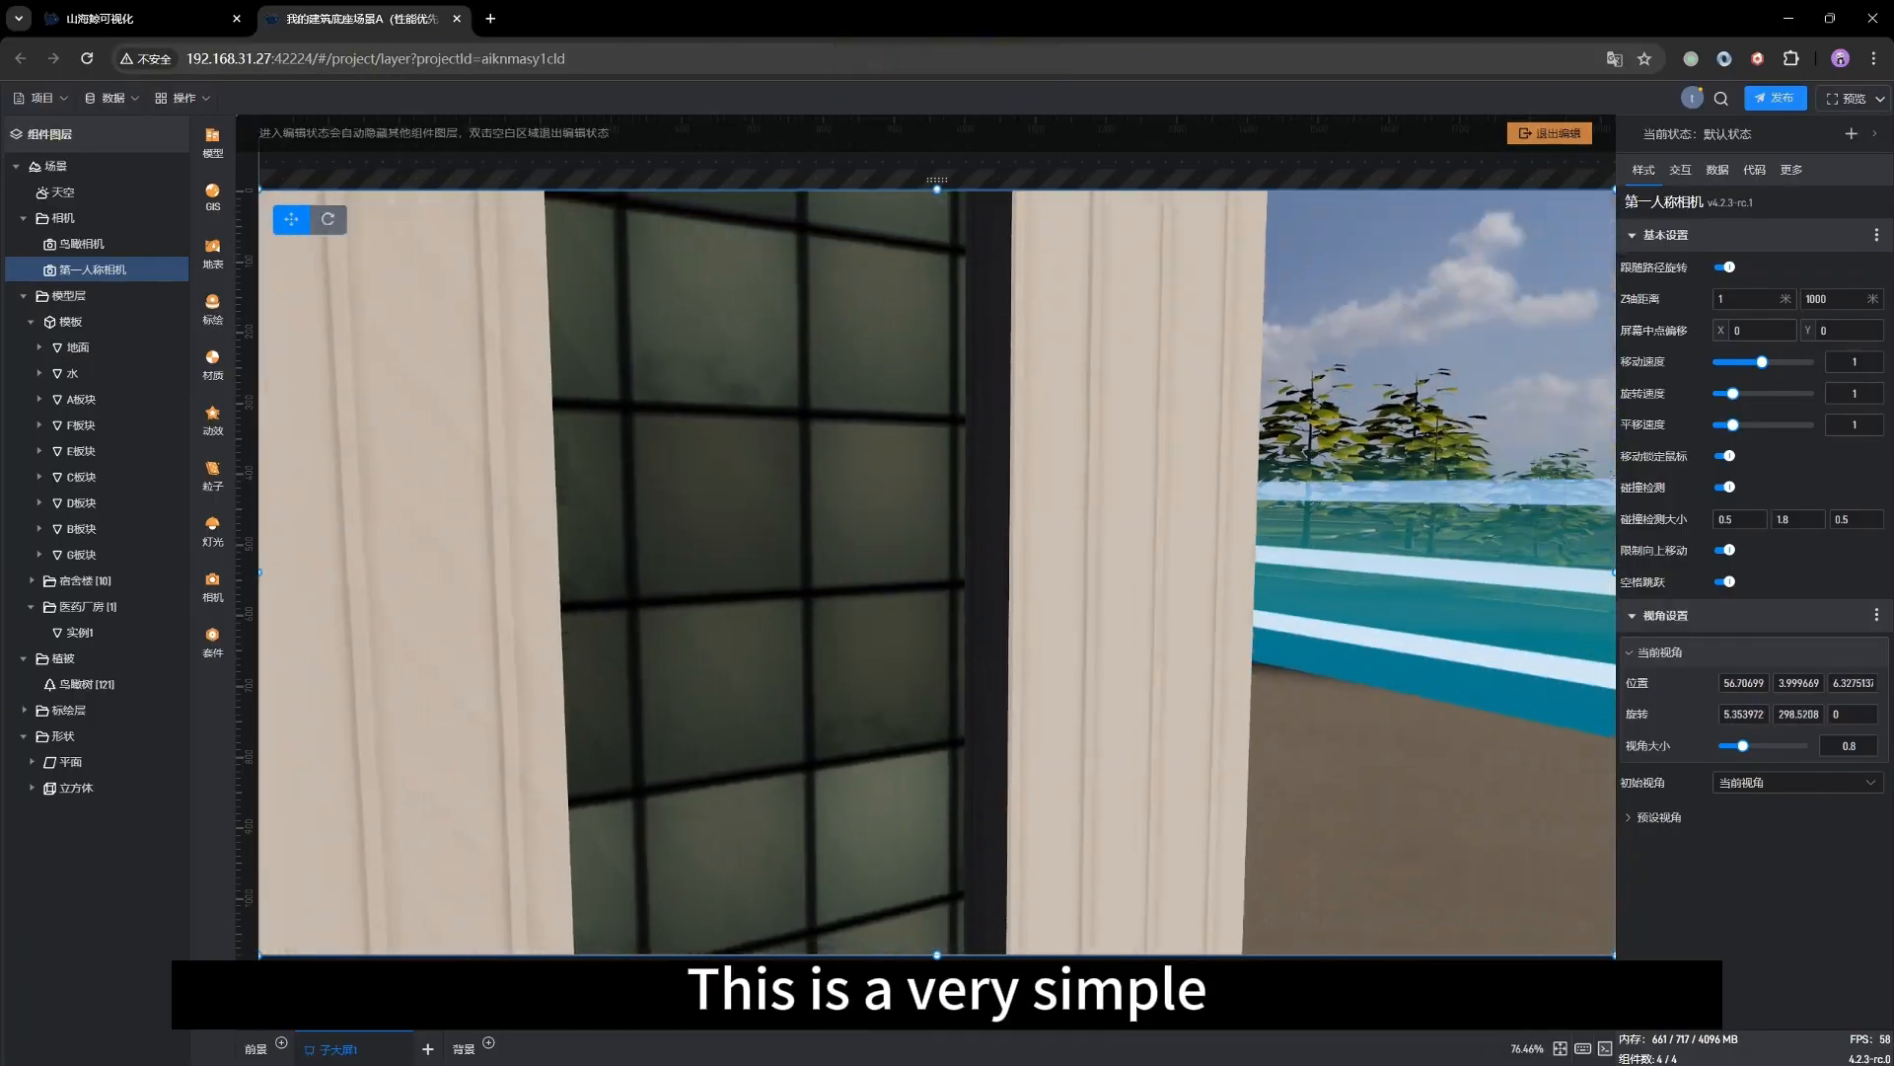
Walk along the road around the factory to check first-person movement outside the building
key(w)
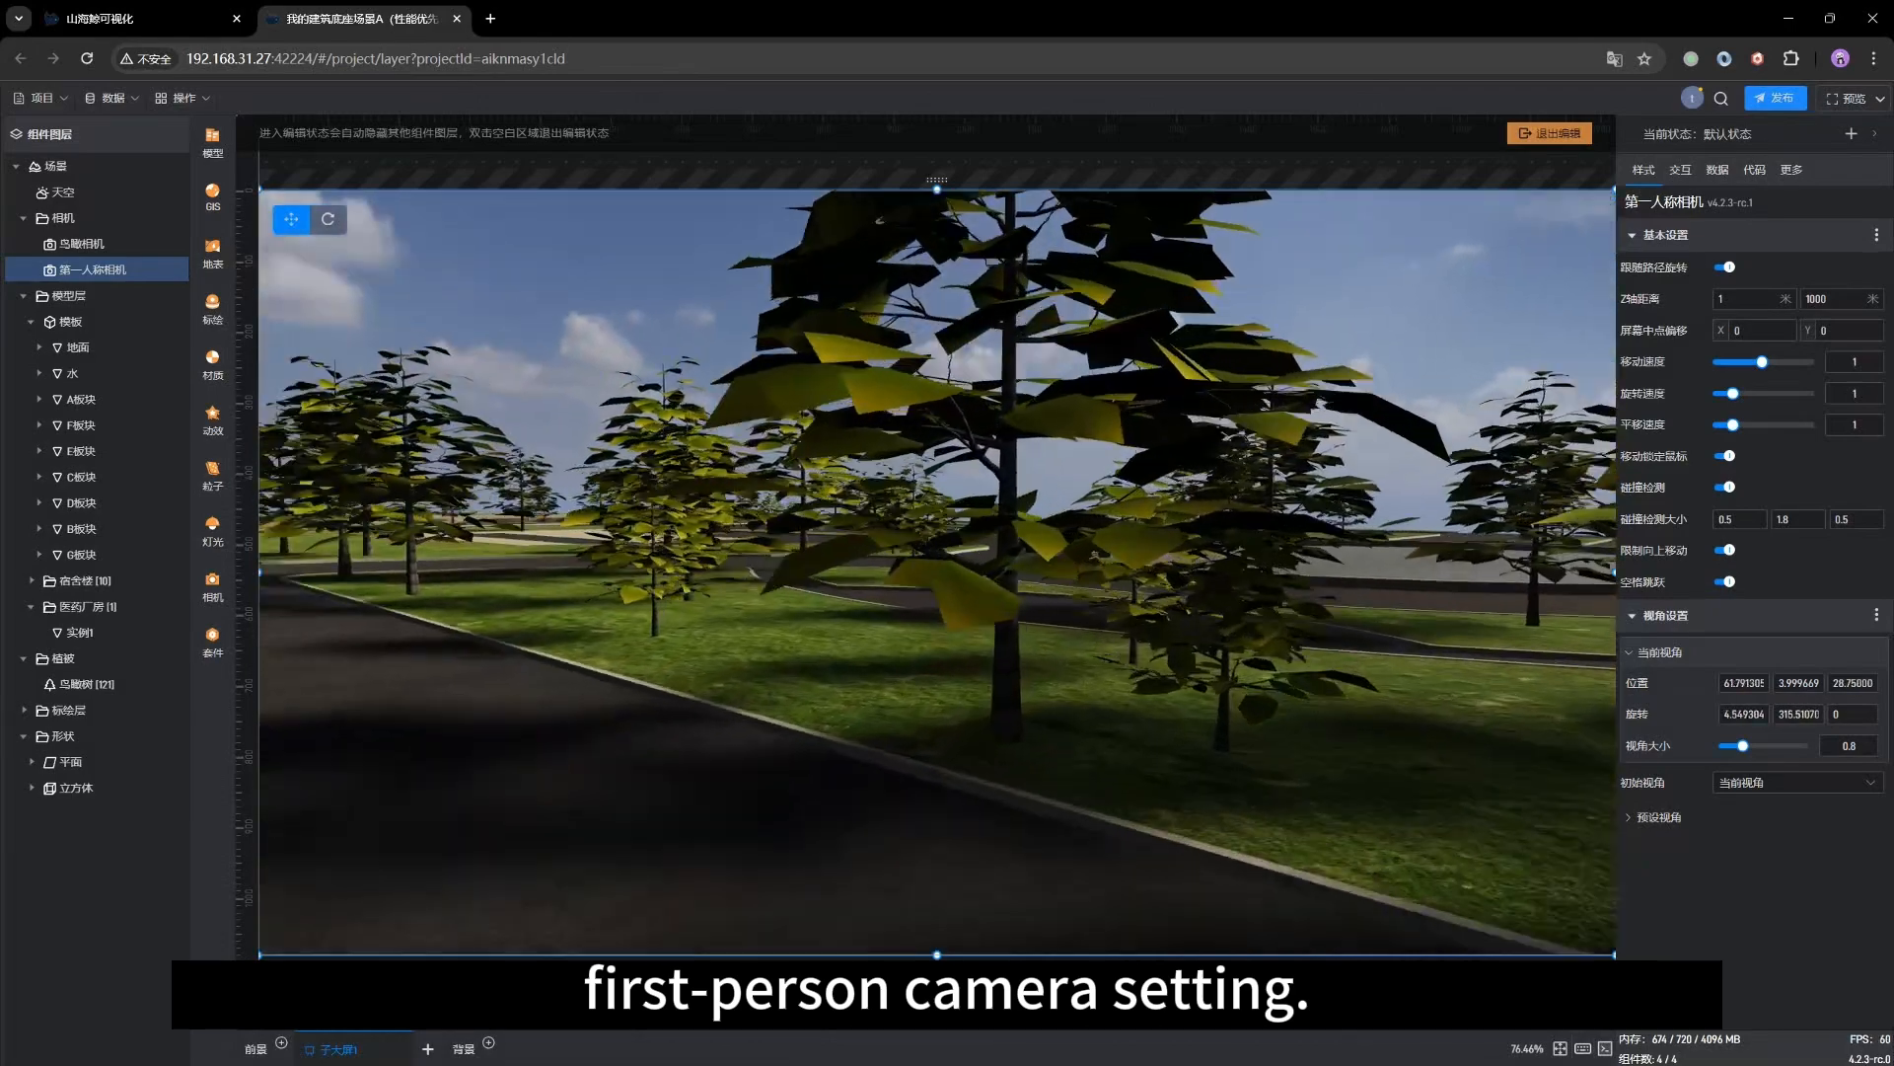
key(w)
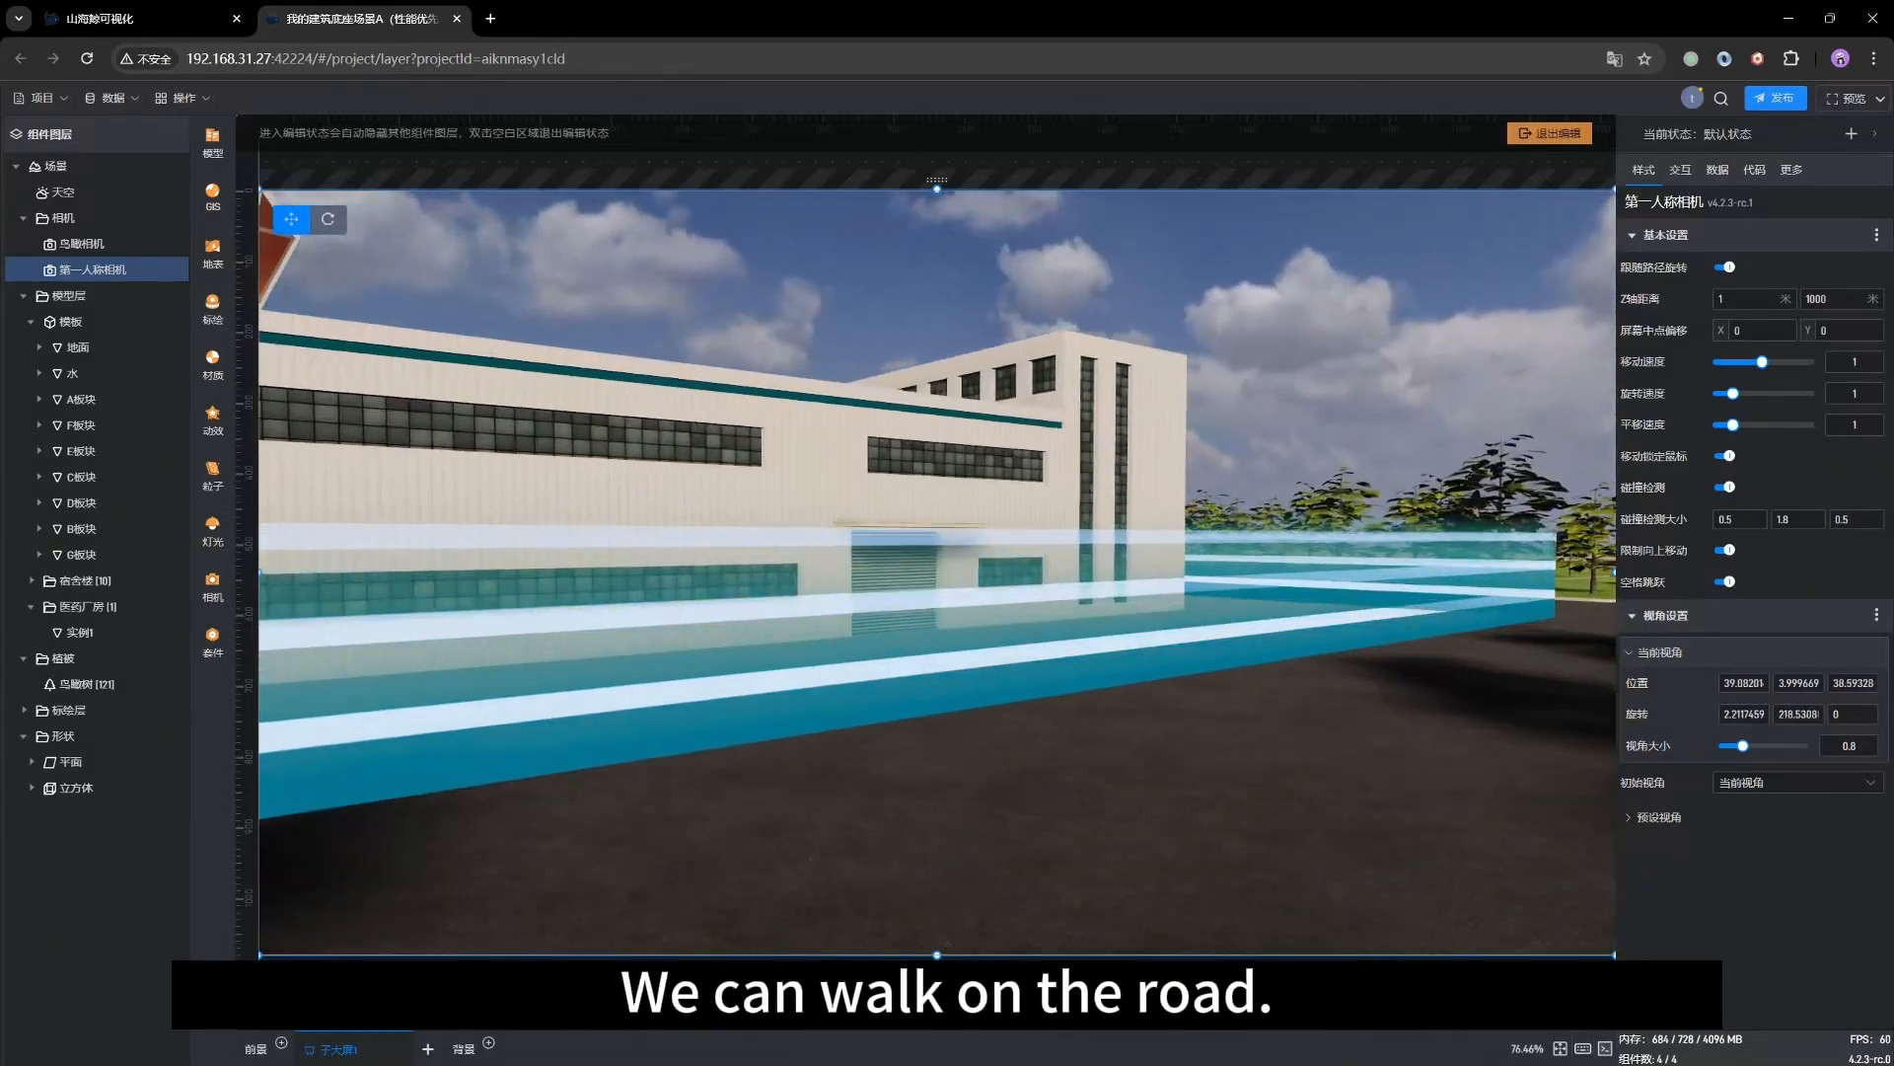
key(w)
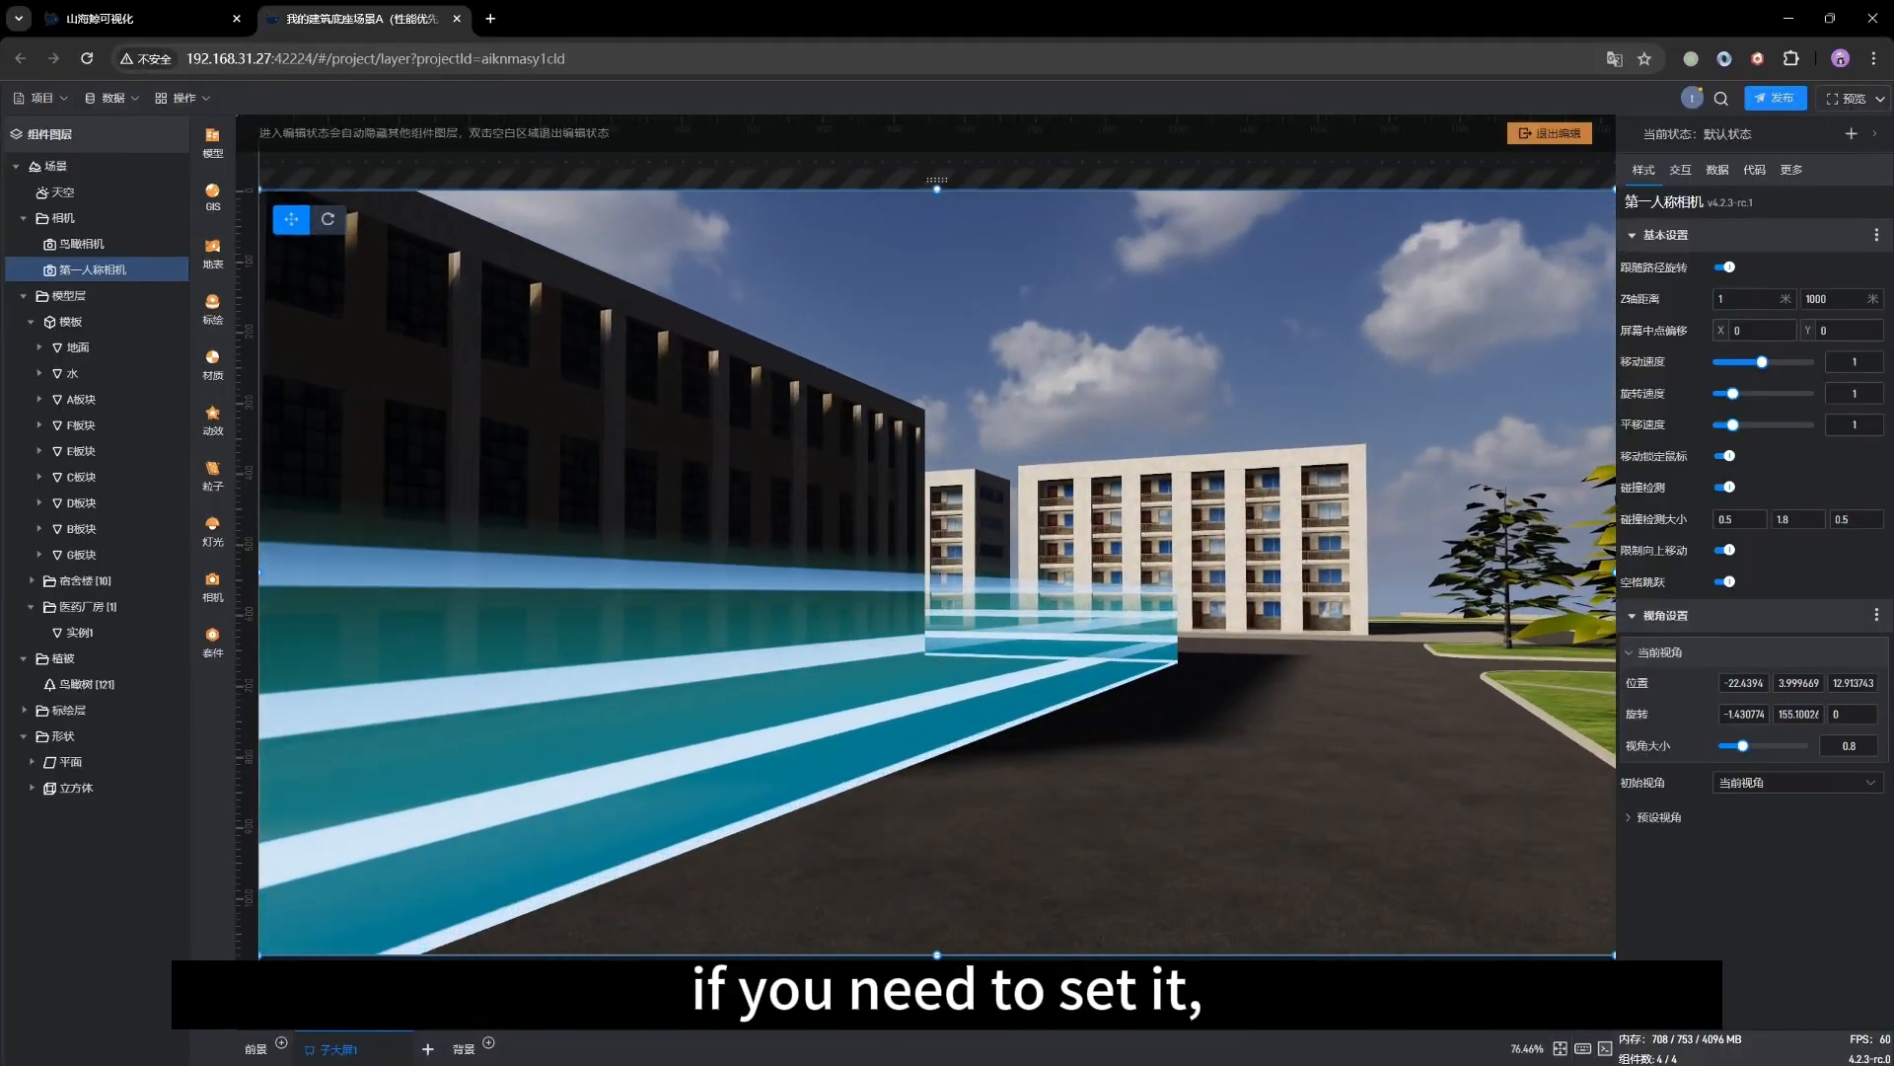
key(w)
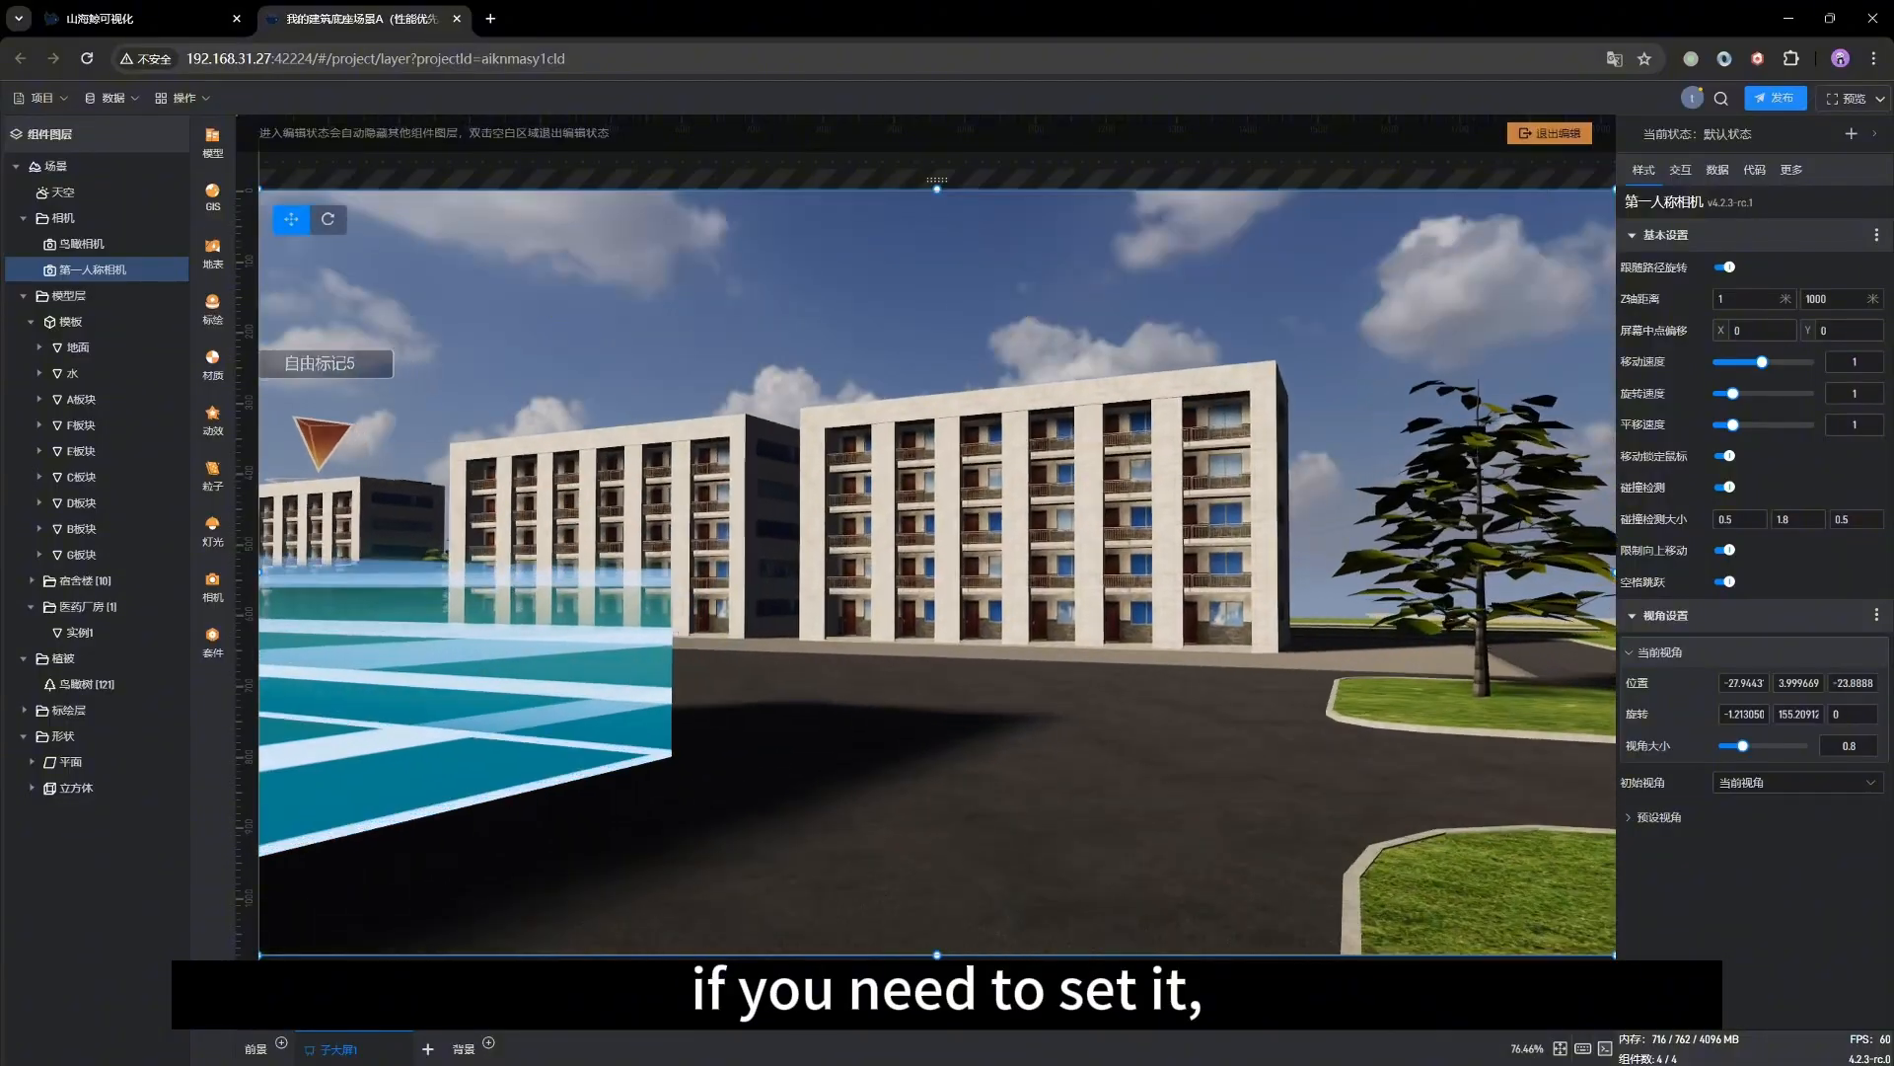
key(w)
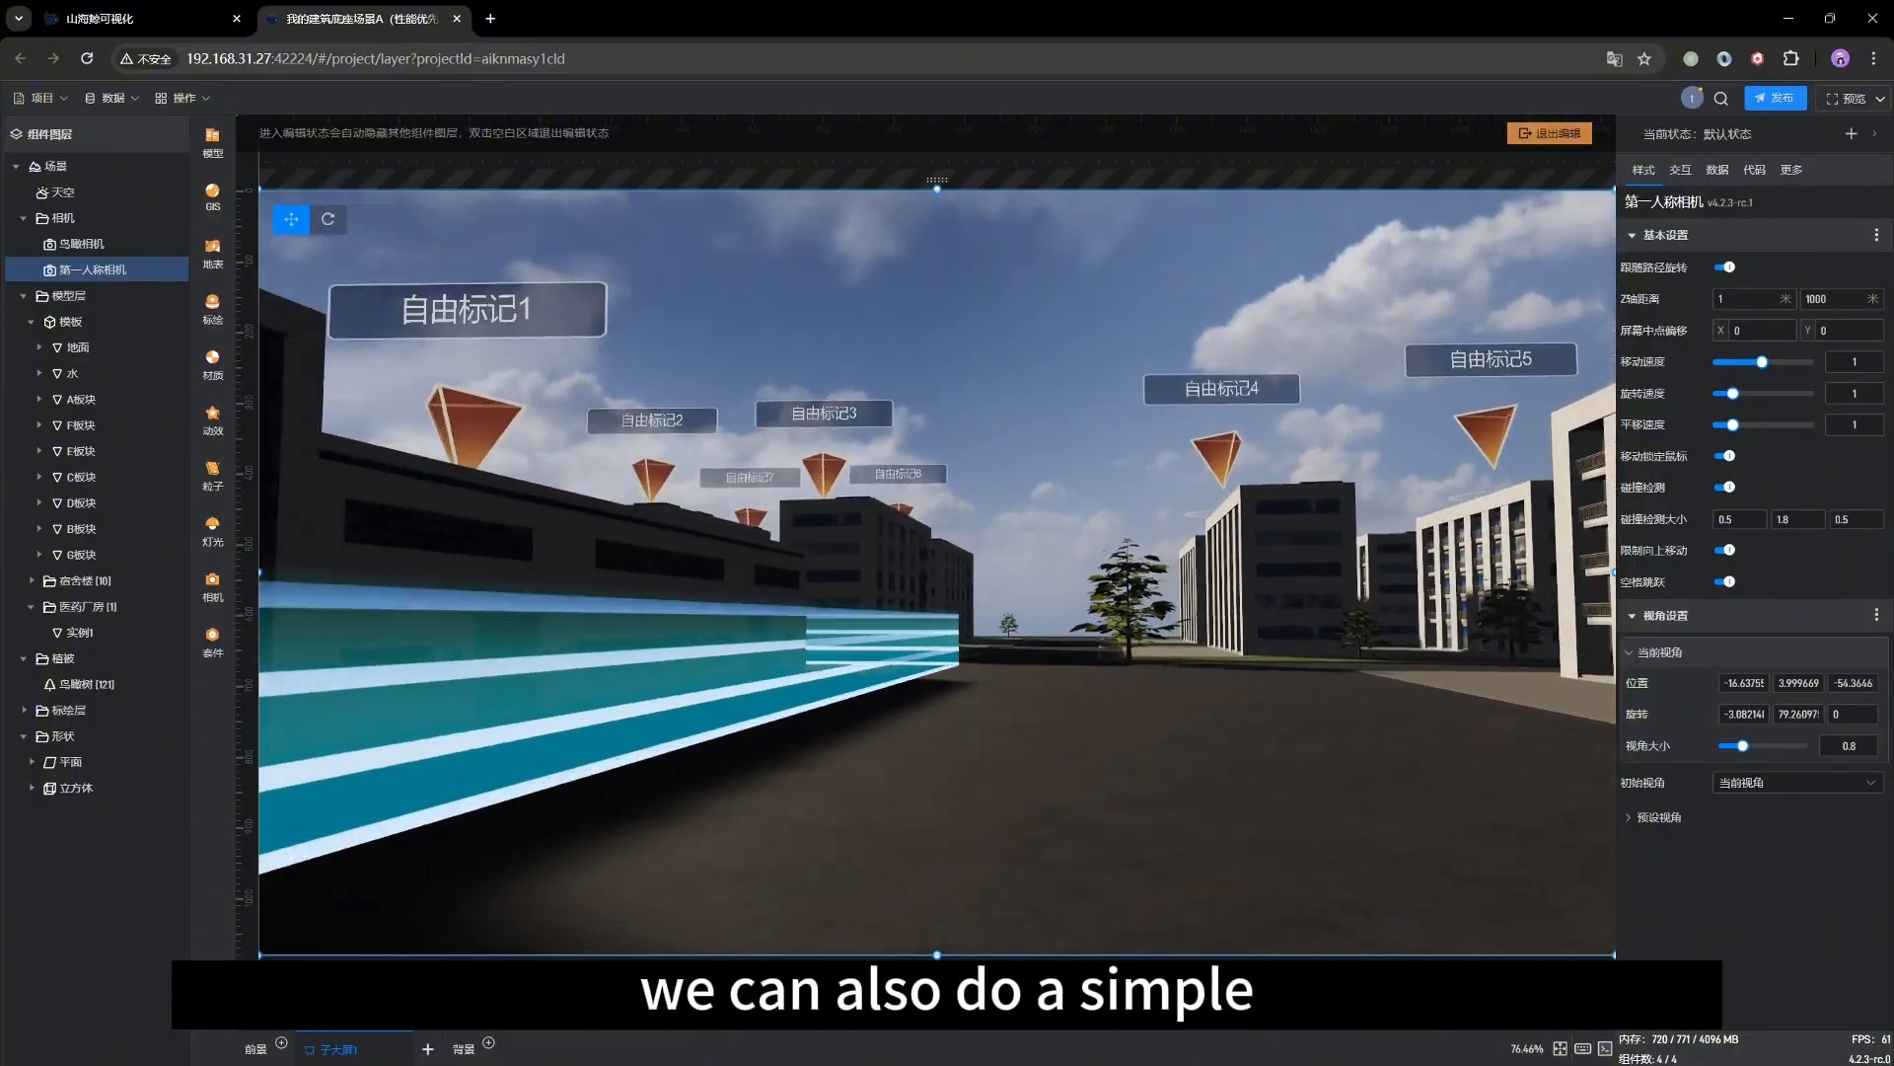
Select the ground plane (平面) and walk the campus roads past the factory and dormitory buildings to examine the scene on foot
click(70, 761)
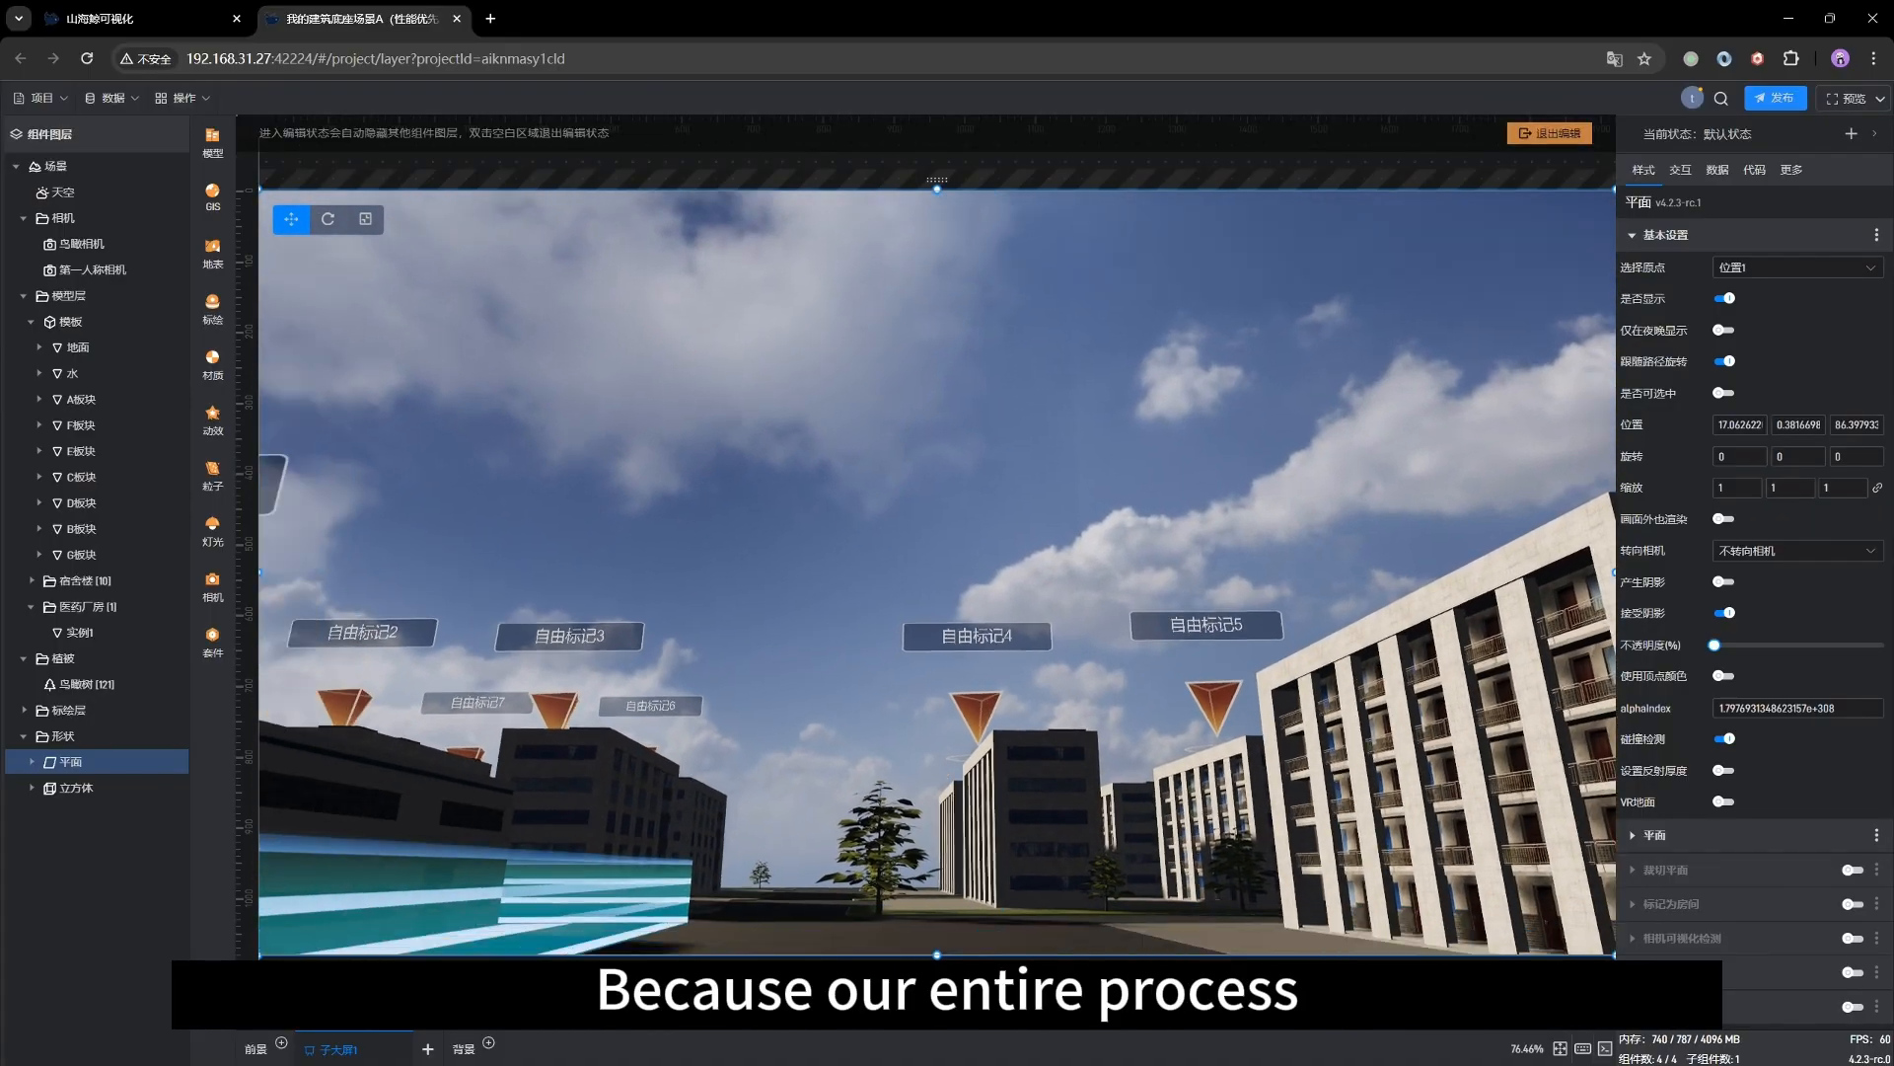
key(w)
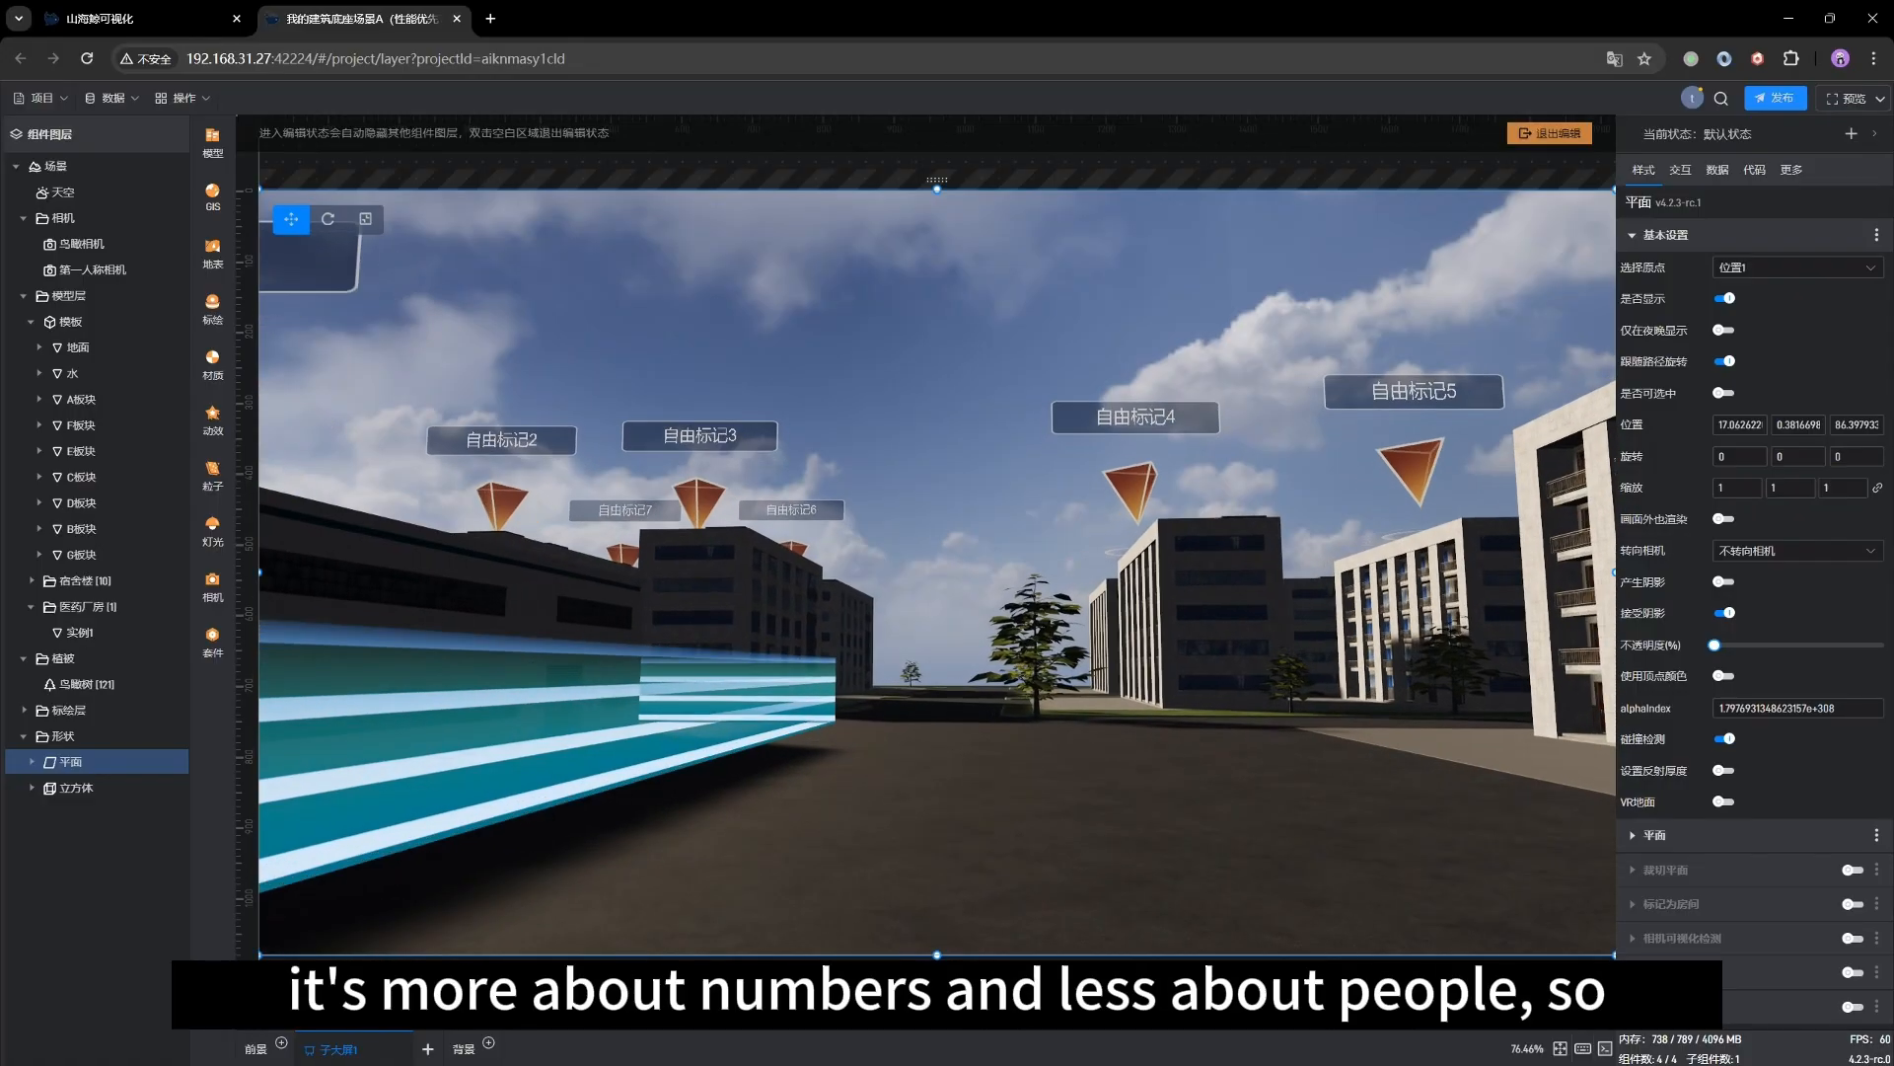
key(w)
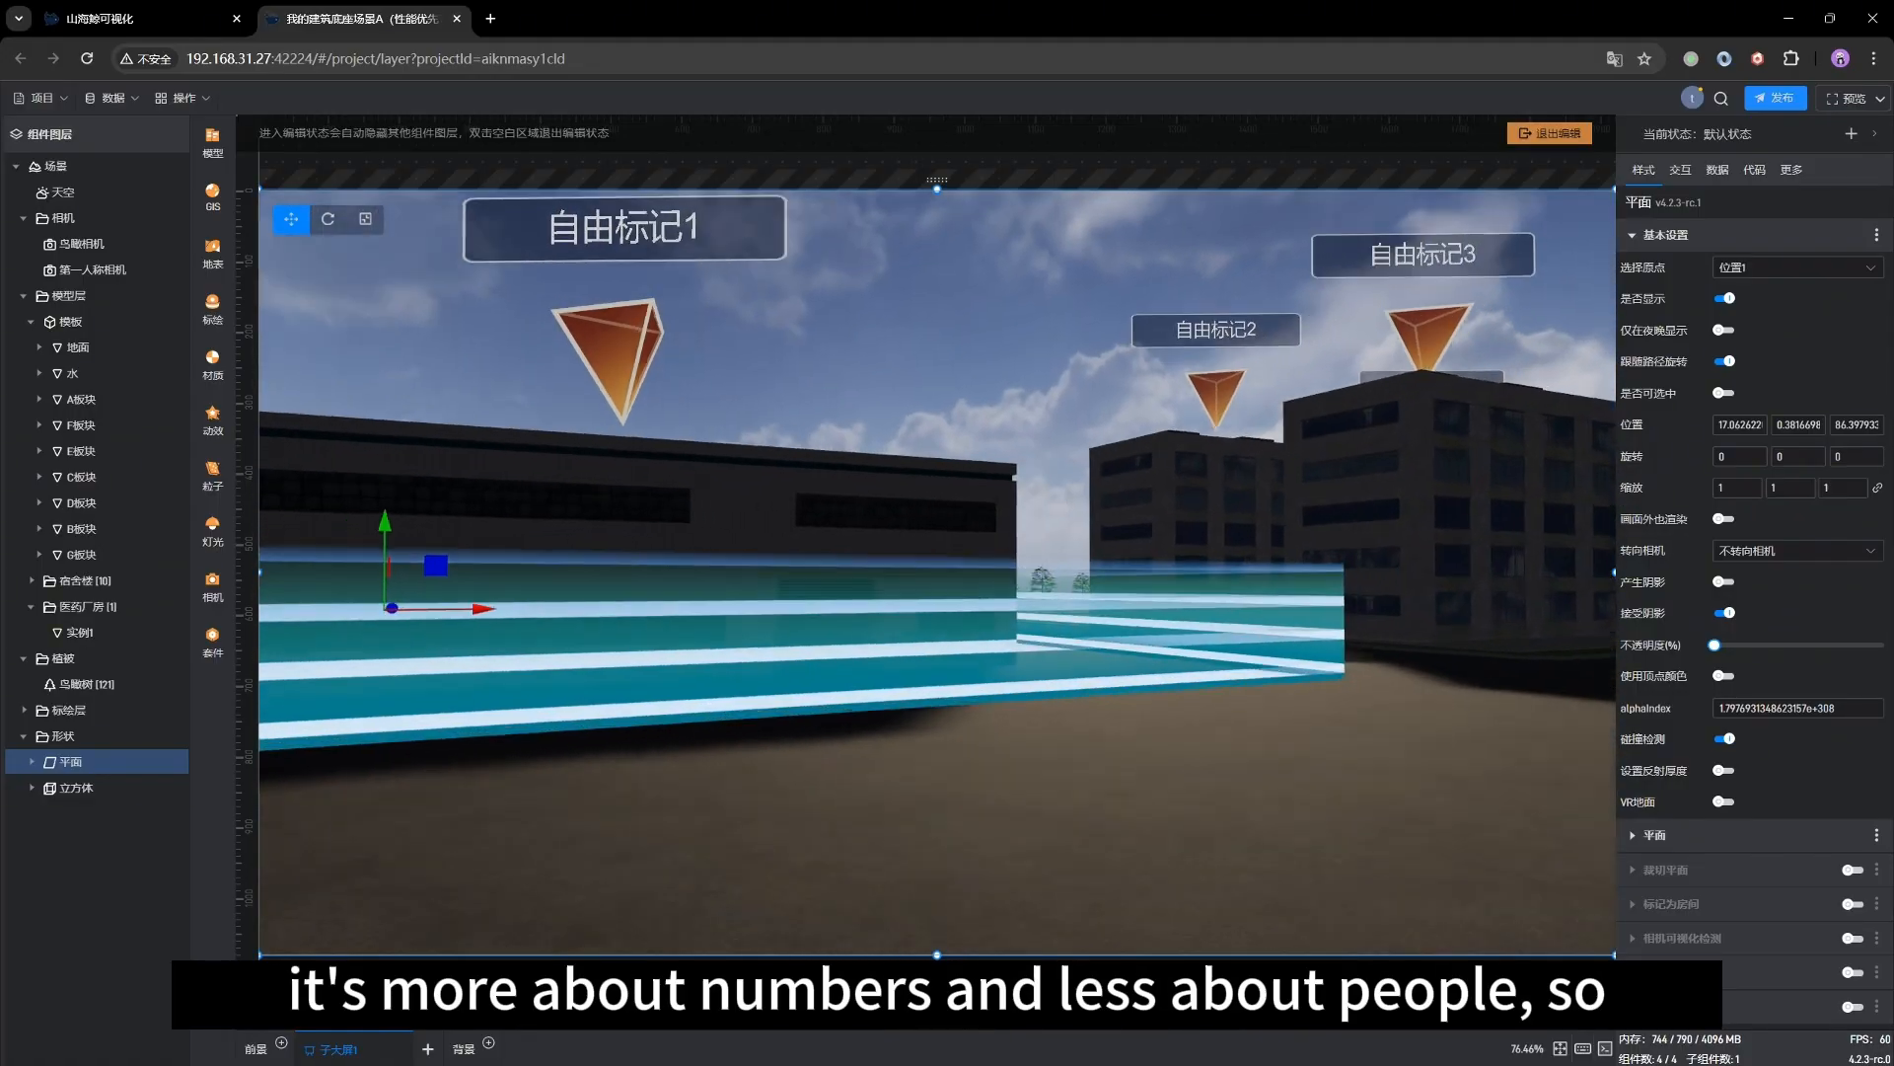
key(w)
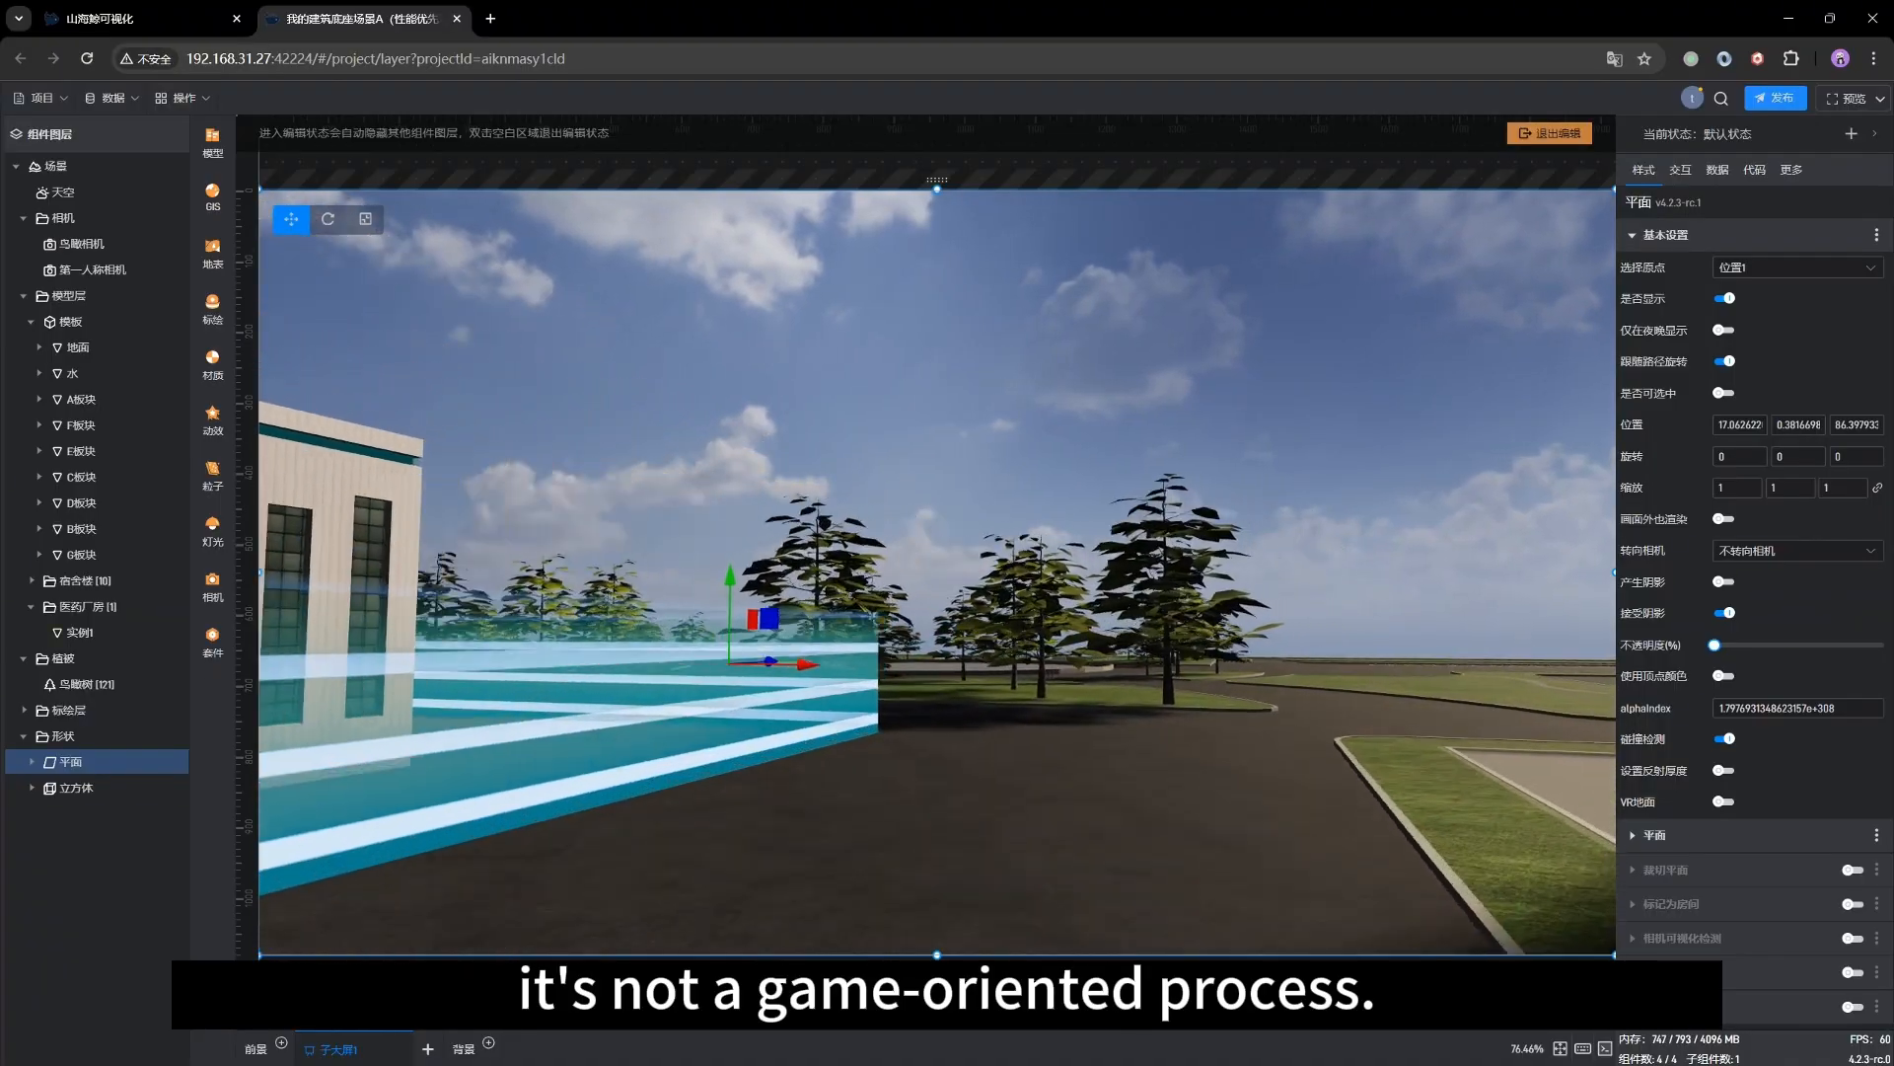
key(w)
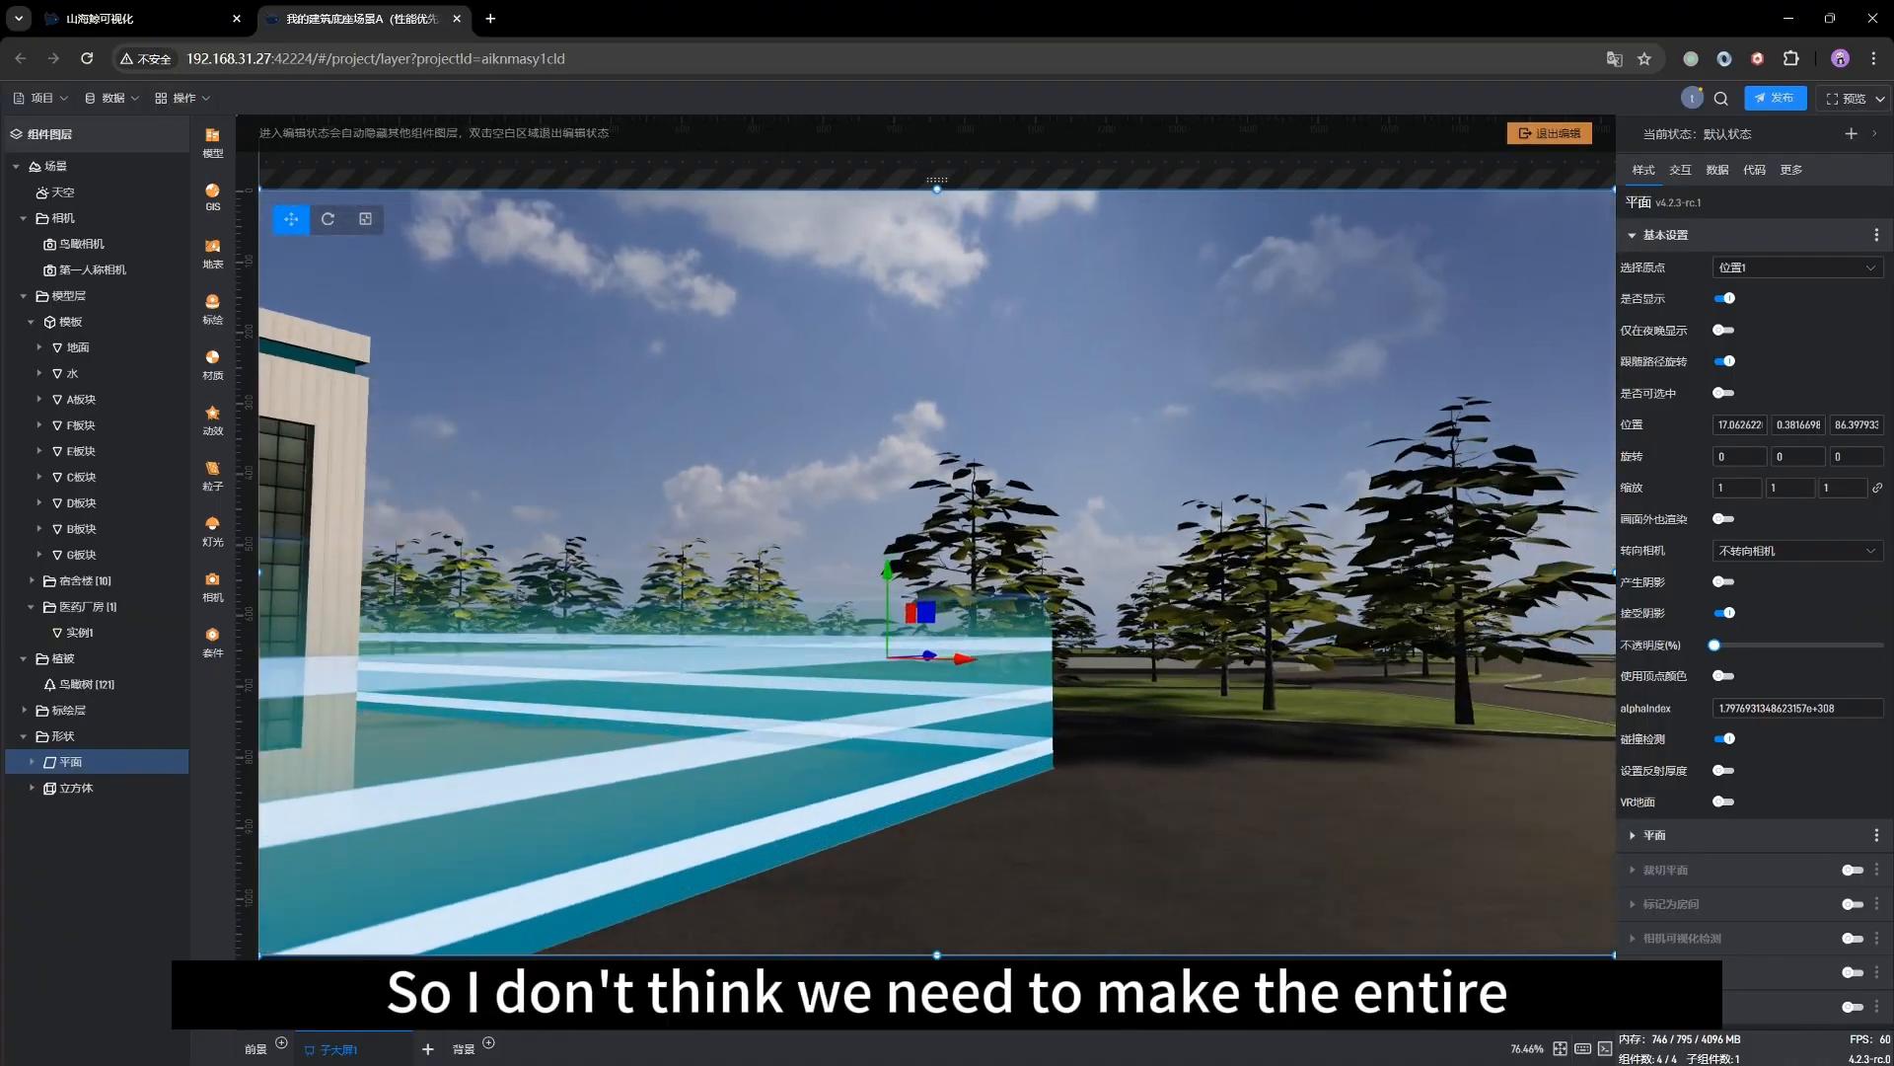
key(w)
key(w)
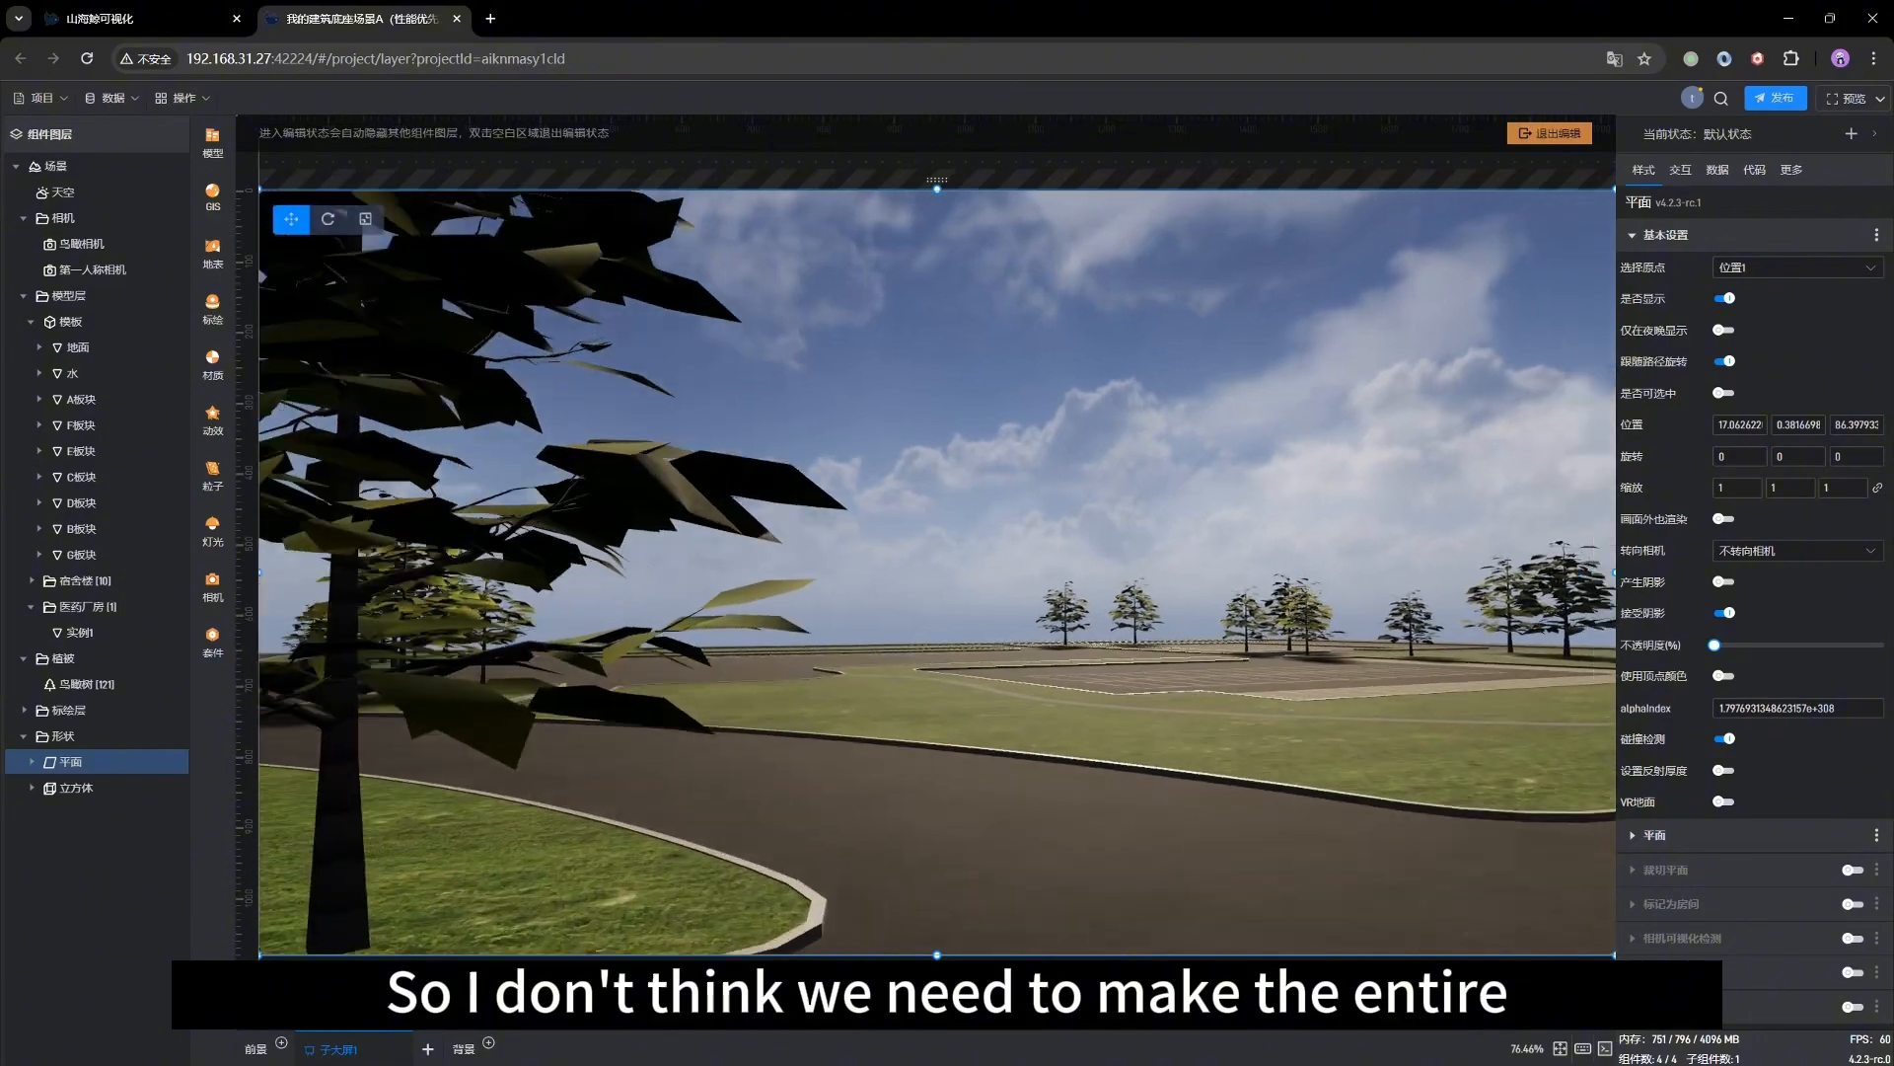
key(w)
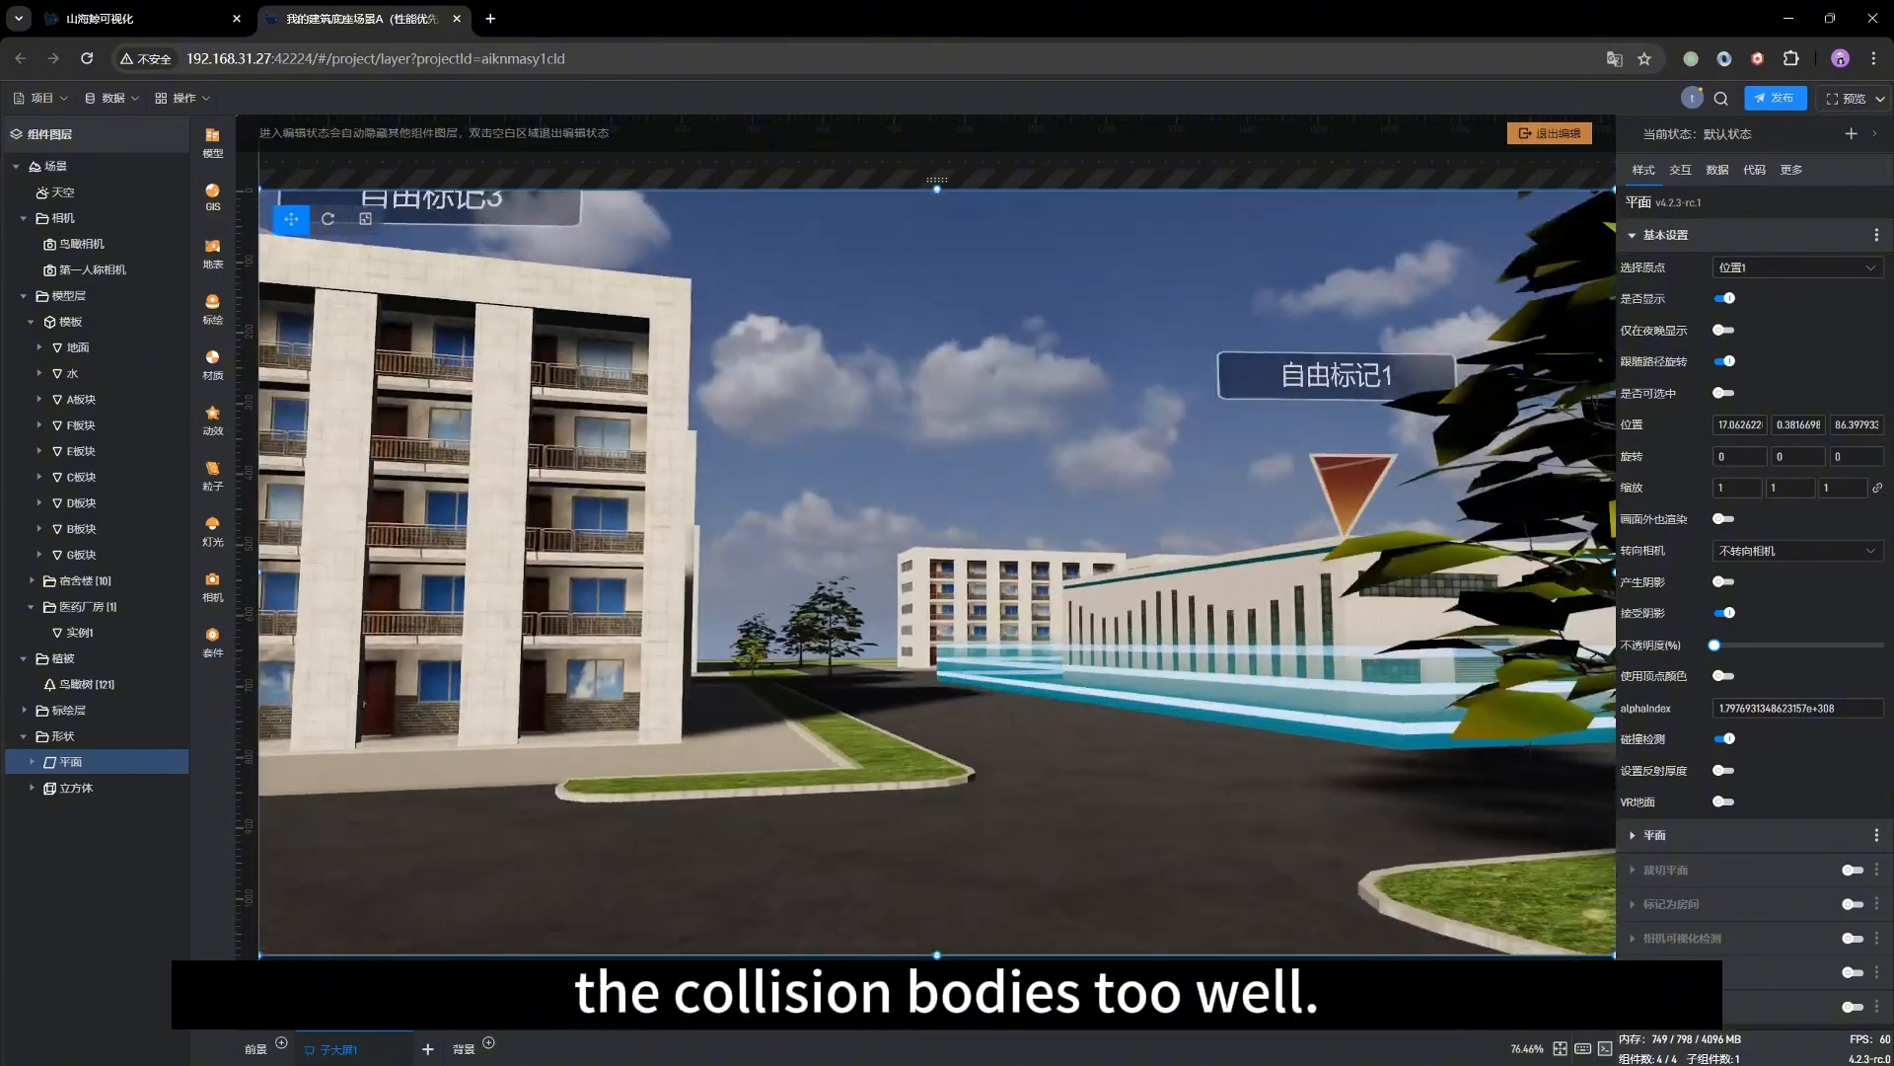
key(w)
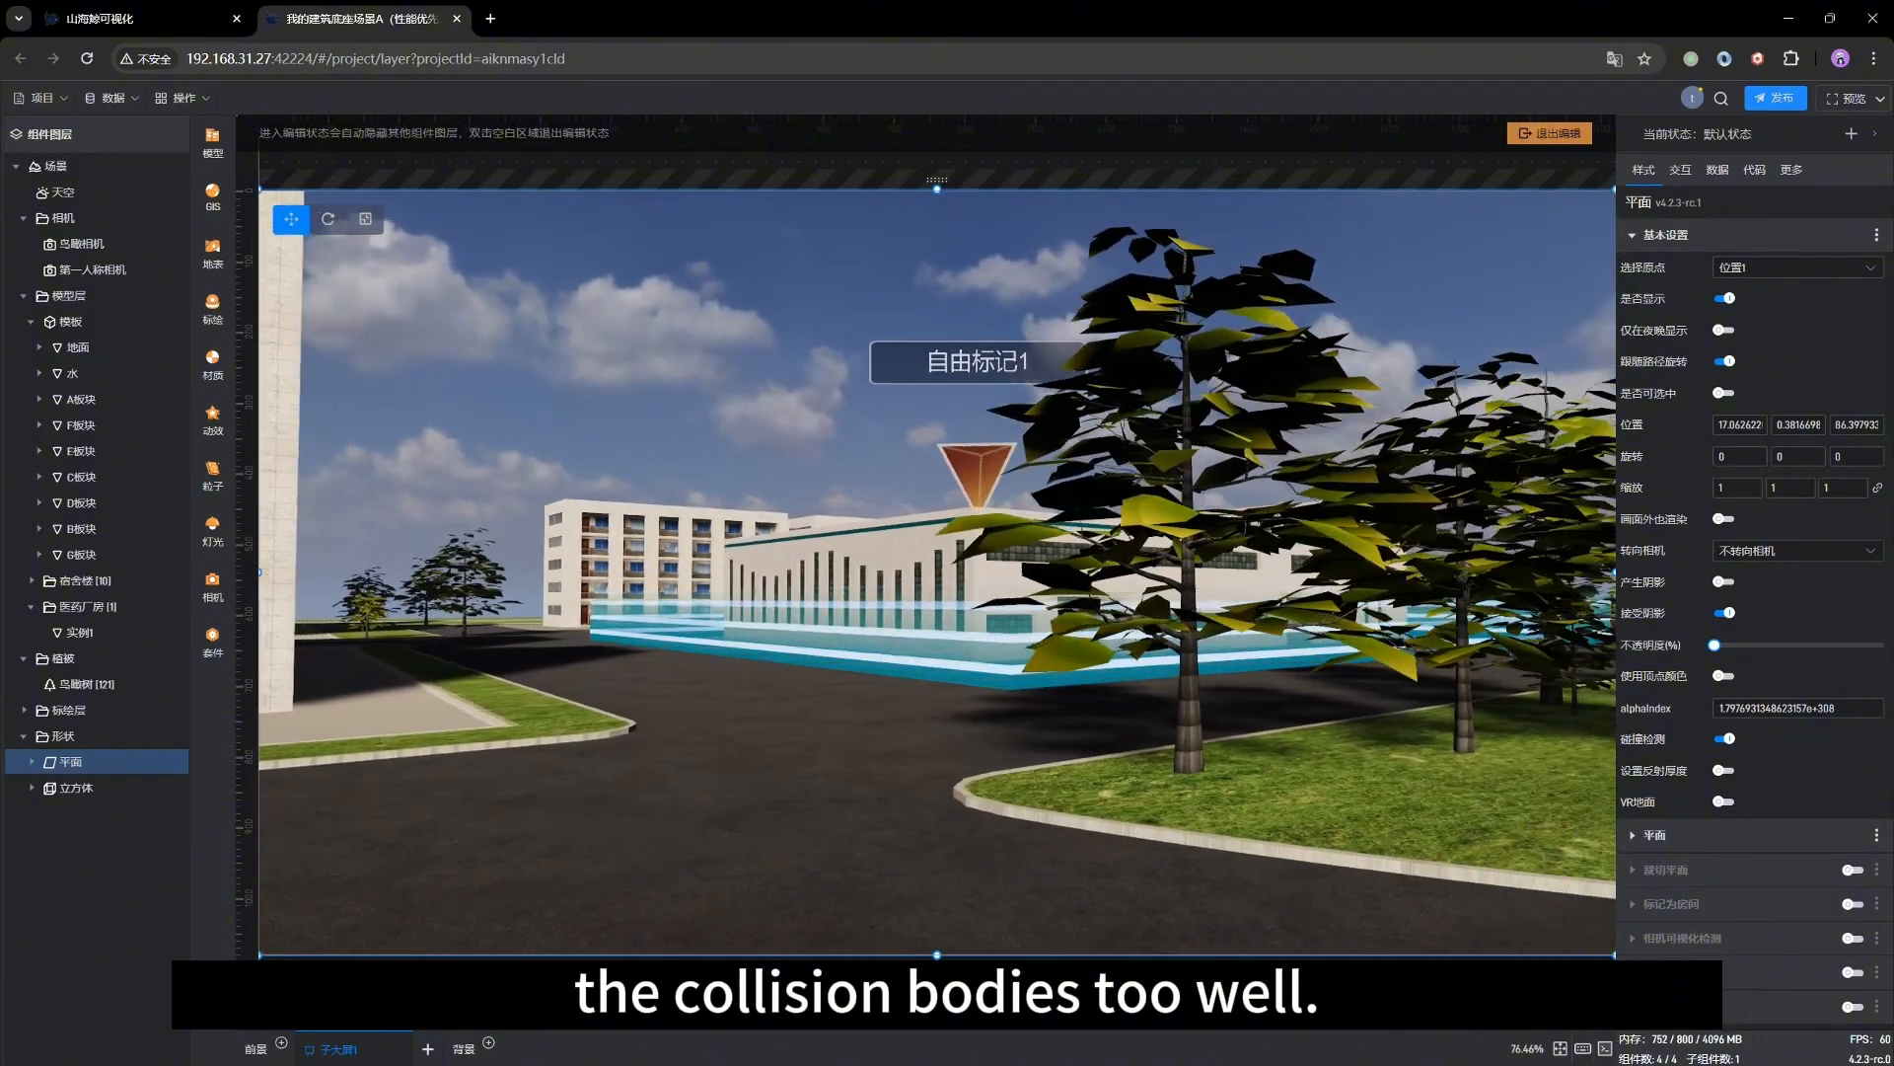
key(w)
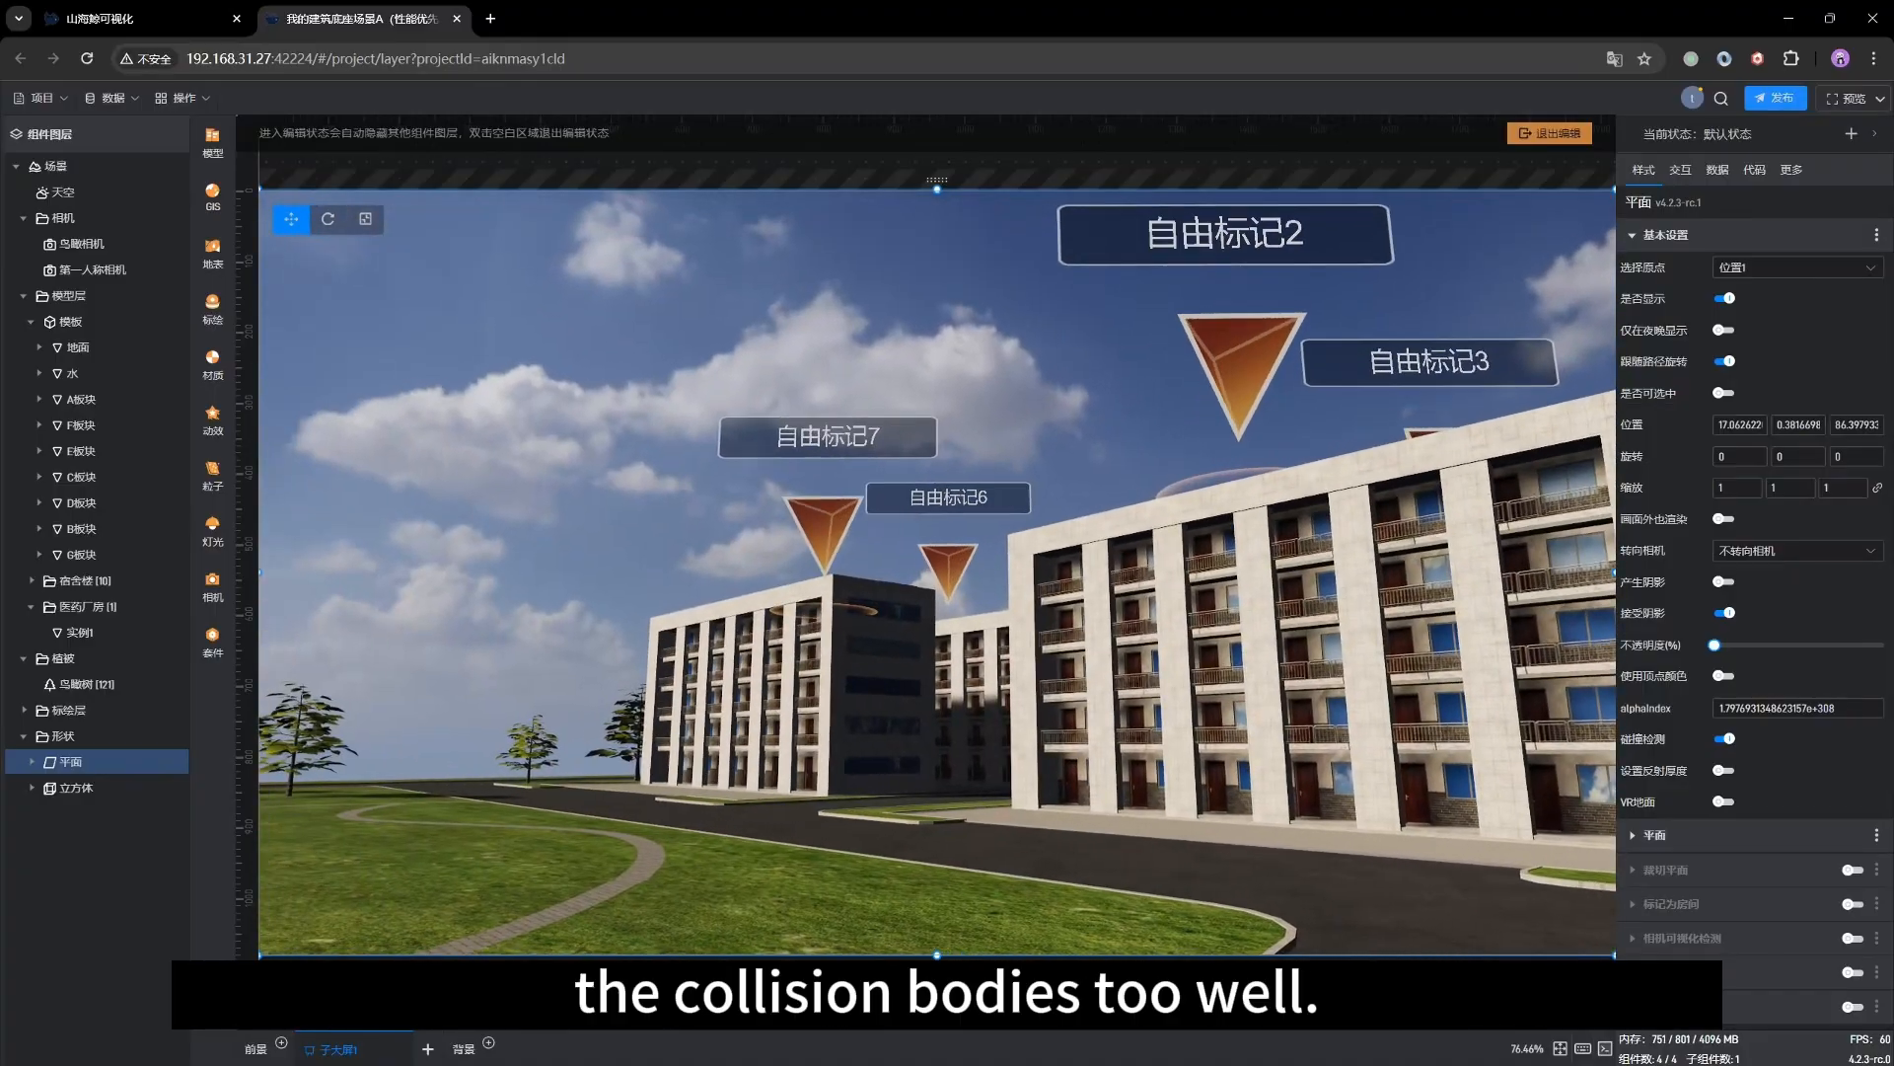